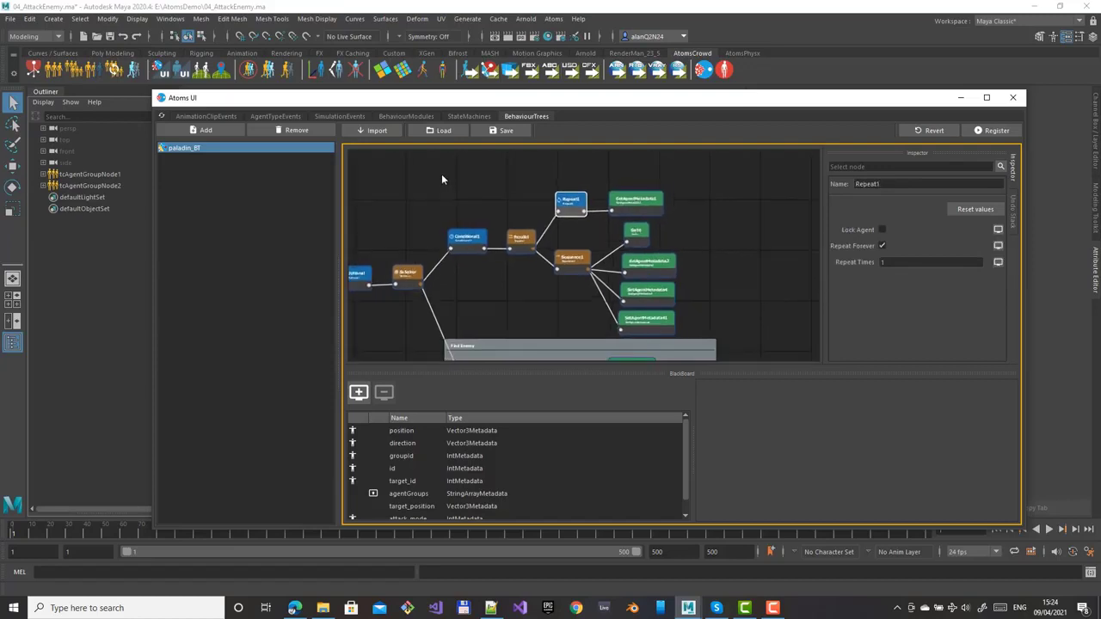
Step: Add a Comment node to the behaviour tree at the upper branch that starts with Conditional1
{"action": "left_click_drag", "start_coordinate": [441, 171], "coordinate": [691, 339]}
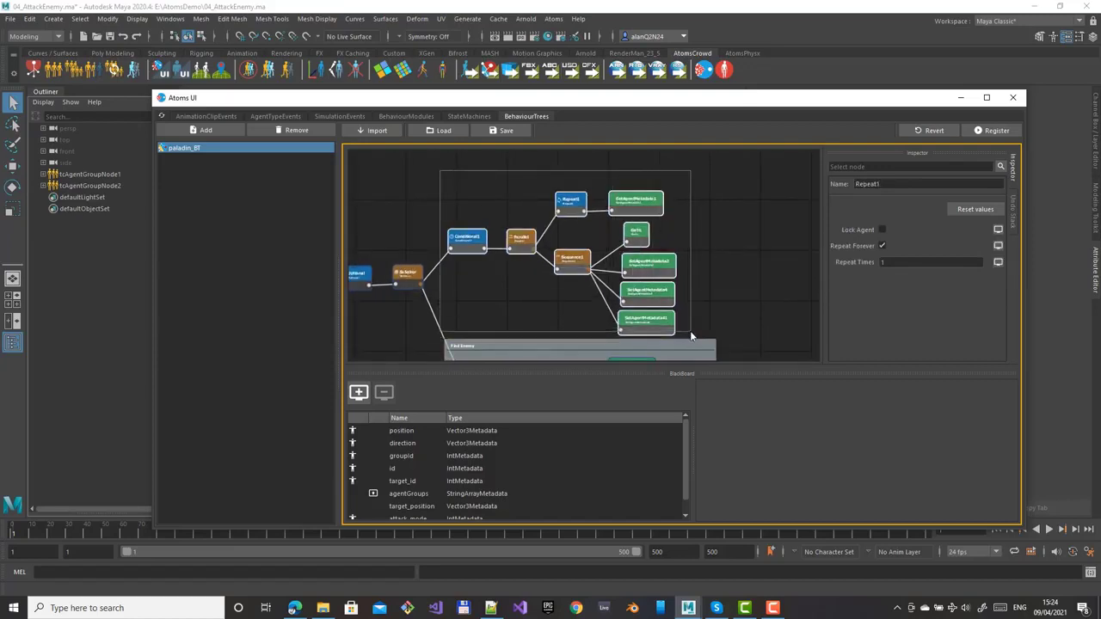
{"action": "key", "text": "Tab"}
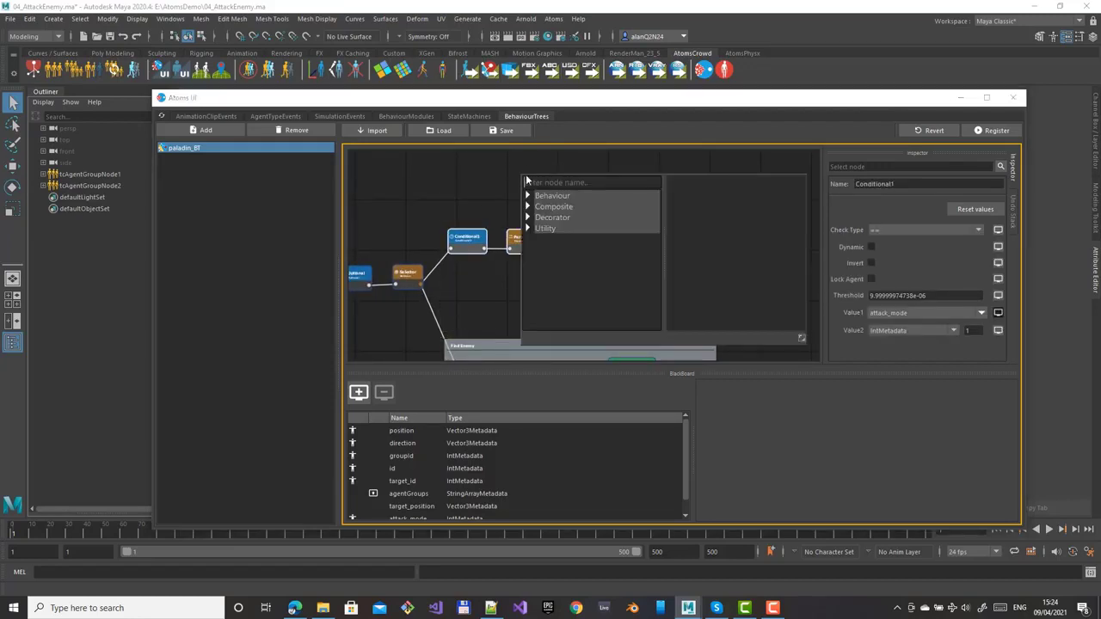
{"action": "type", "text": "enem"}
{"action": "key", "text": "BackSpace"}
{"action": "key", "text": "BackSpace"}
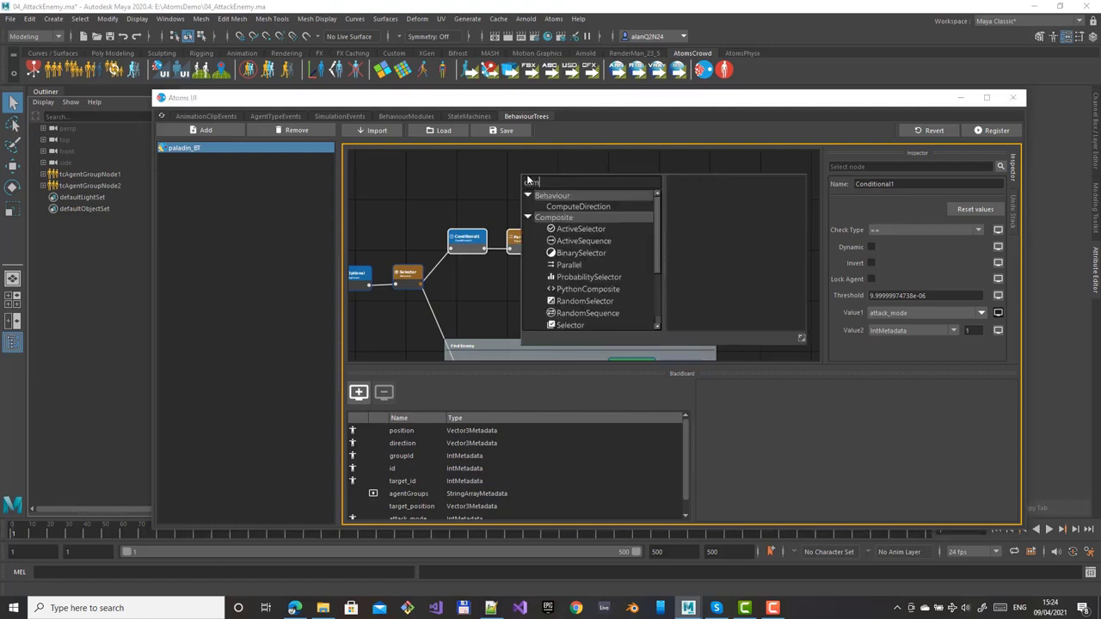
{"action": "type", "text": "me"}
{"action": "key", "text": "Down"}
{"action": "key", "text": "Return"}
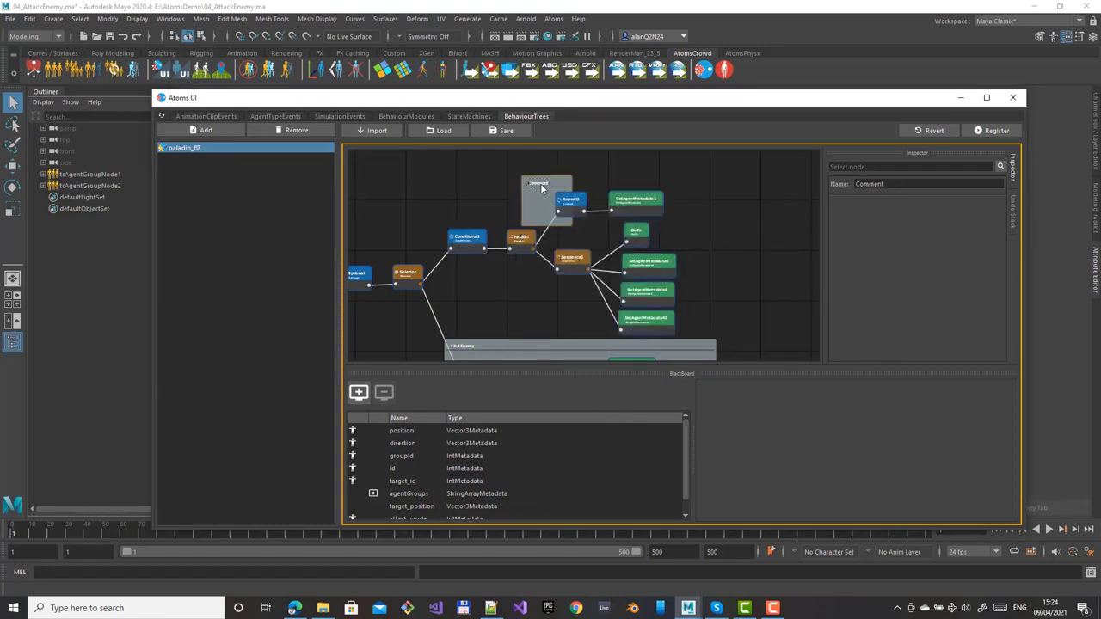
Step: Rename the new comment to "Go to the enemy"
{"action": "double_click", "coordinate": [542, 187]}
{"action": "key", "text": "BackSpace"}
{"action": "type", "text": "Go to the enemy"}
{"action": "key", "text": "Return"}
Step: Enlarge the "Go to the enemy" comment to enclose the whole Conditional1 branch, and shift the branch nodes up inside it
{"action": "left_click_drag", "start_coordinate": [521, 203], "coordinate": [435, 206]}
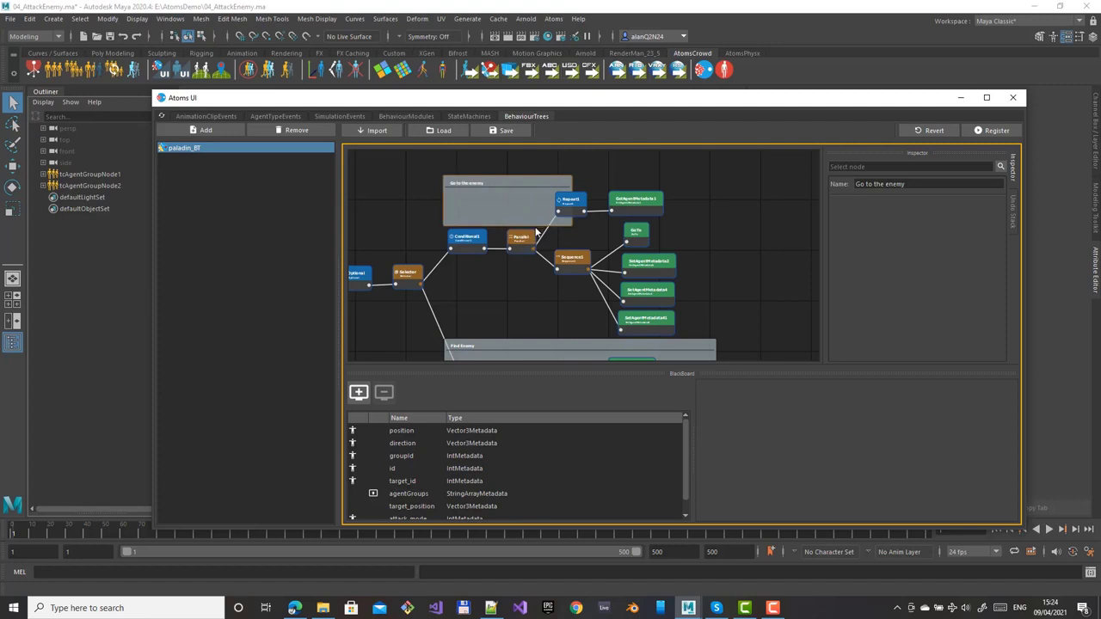
{"action": "left_click_drag", "start_coordinate": [536, 227], "coordinate": [538, 334]}
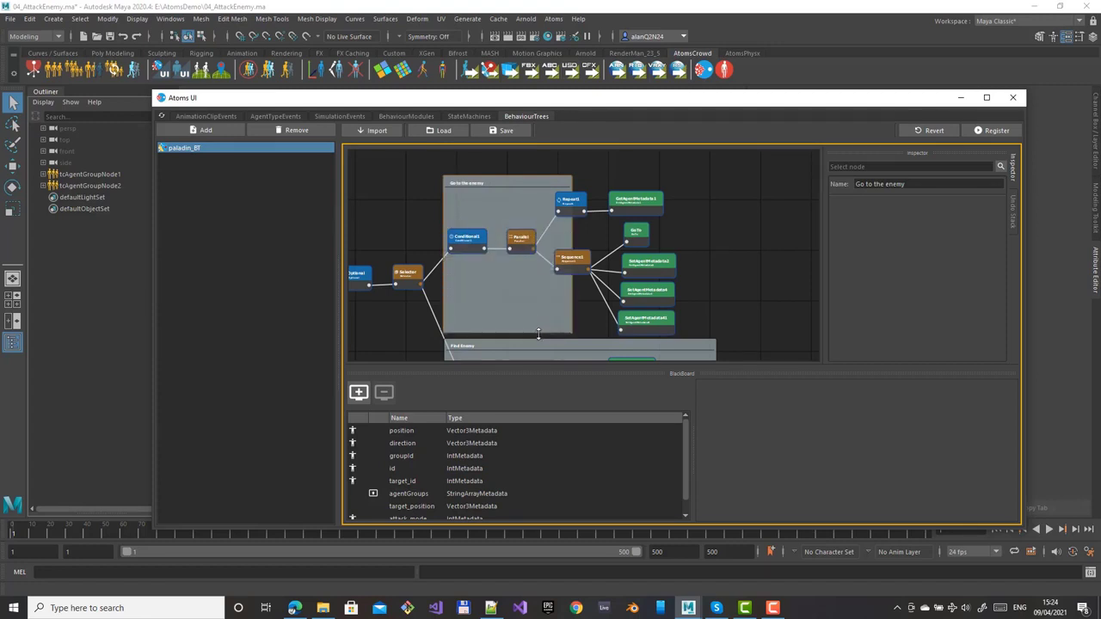
{"action": "left_click_drag", "start_coordinate": [572, 297], "coordinate": [713, 315]}
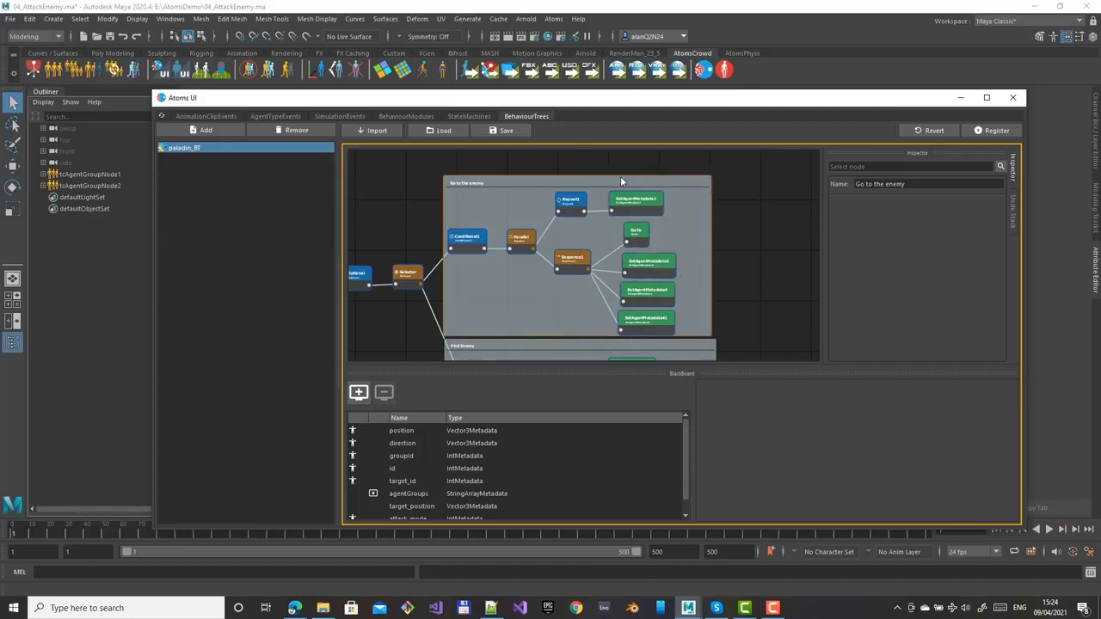
{"action": "left_click_drag", "start_coordinate": [620, 177], "coordinate": [618, 152]}
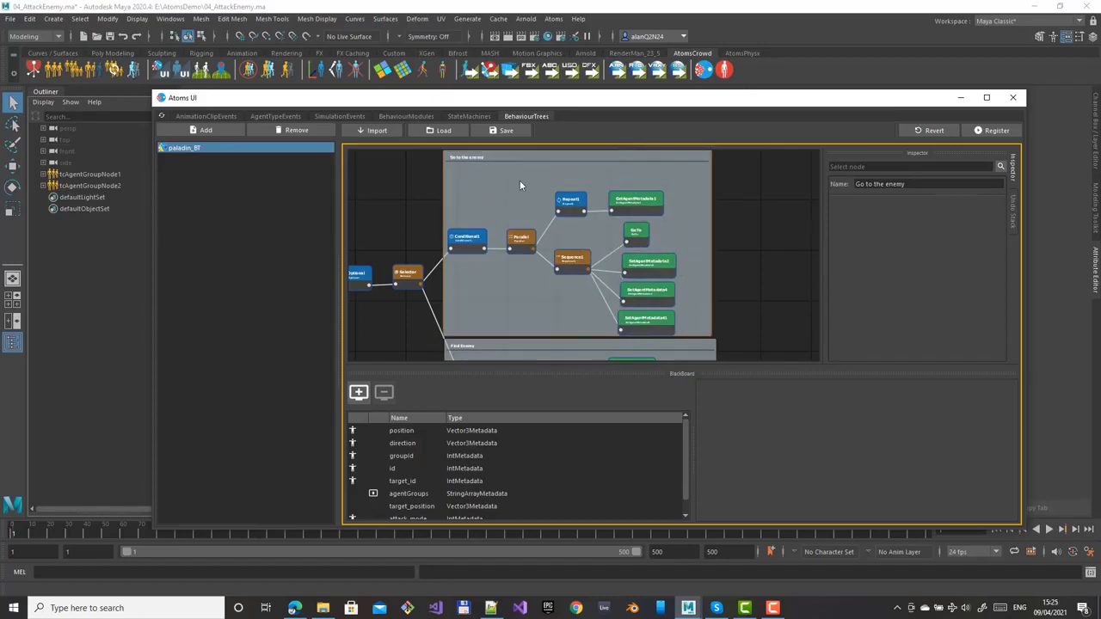
{"action": "left_click_drag", "start_coordinate": [477, 169], "coordinate": [651, 299]}
{"action": "middle_click_drag", "start_coordinate": [702, 281], "coordinate": [715, 277]}
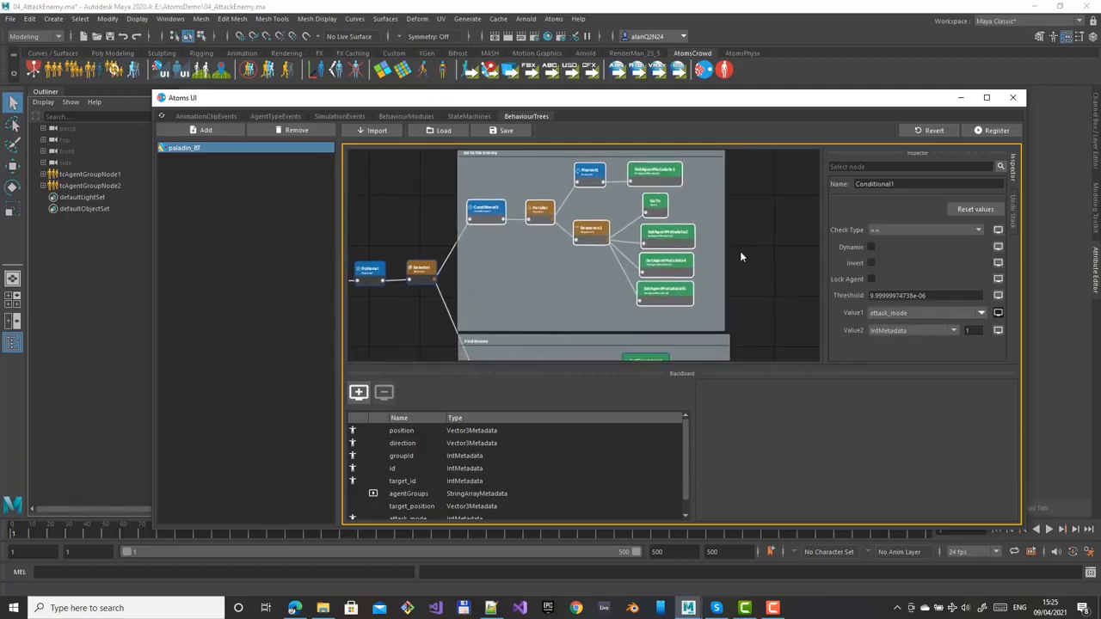
Step: Move the Find Enemy comment group down, and move the "Go to the enemy" group down to make room above it
{"action": "scroll", "coordinate": [741, 251], "scroll_direction": "down", "scroll_amount": 3}
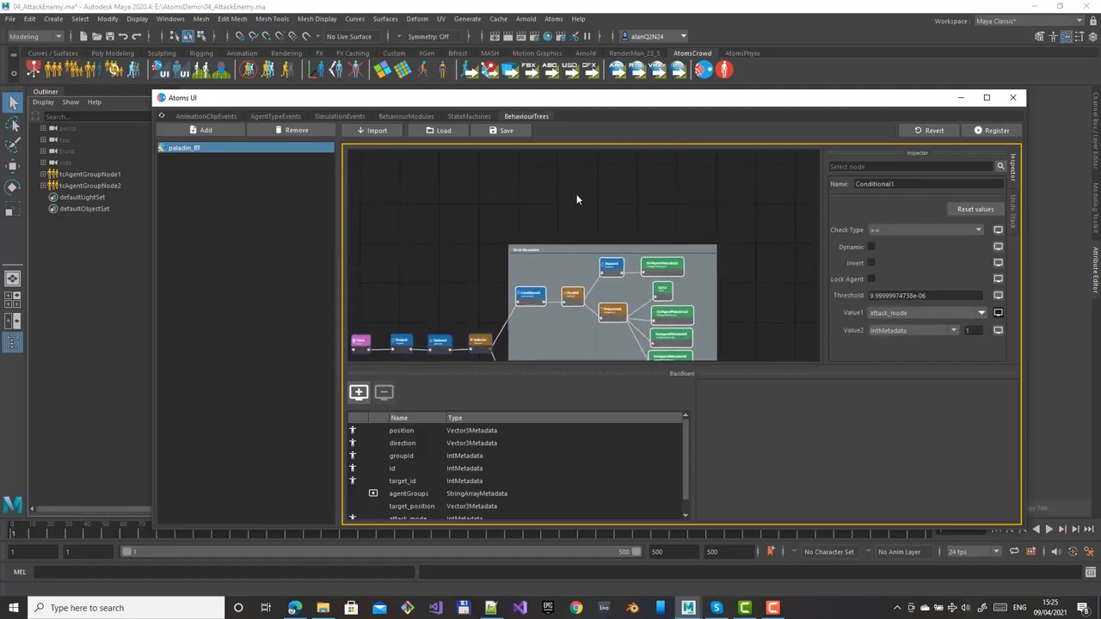
{"action": "middle_click_drag", "start_coordinate": [576, 200], "coordinate": [556, 129]}
{"action": "middle_click_drag", "start_coordinate": [503, 265], "coordinate": [471, 143]}
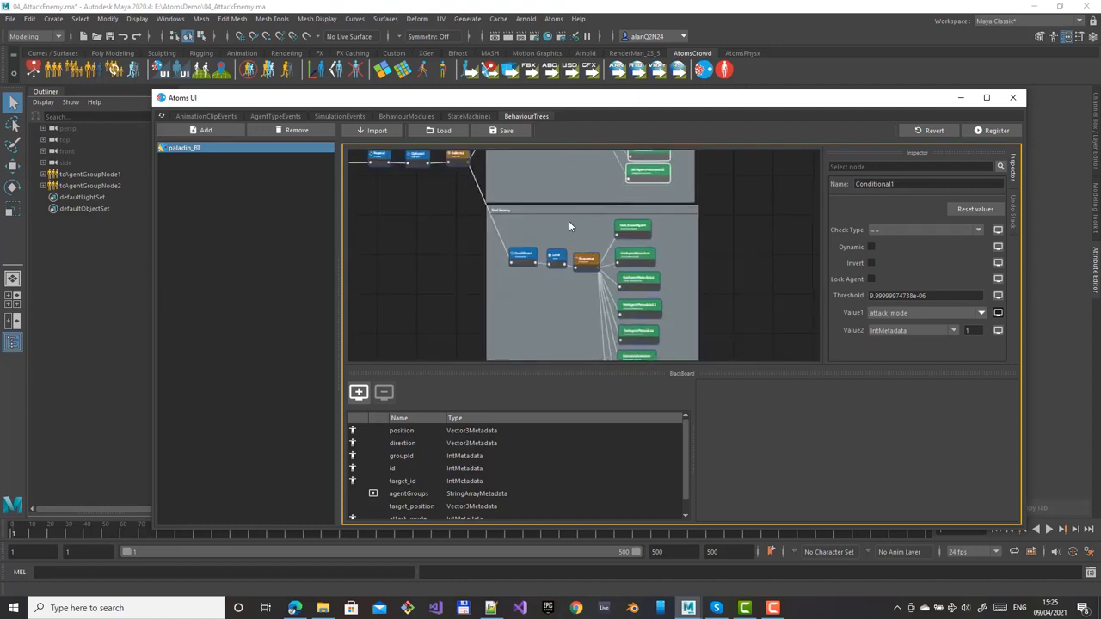
{"action": "left_click_drag", "start_coordinate": [567, 208], "coordinate": [565, 290]}
{"action": "middle_click_drag", "start_coordinate": [570, 294], "coordinate": [567, 404]}
{"action": "left_click_drag", "start_coordinate": [554, 178], "coordinate": [566, 225]}
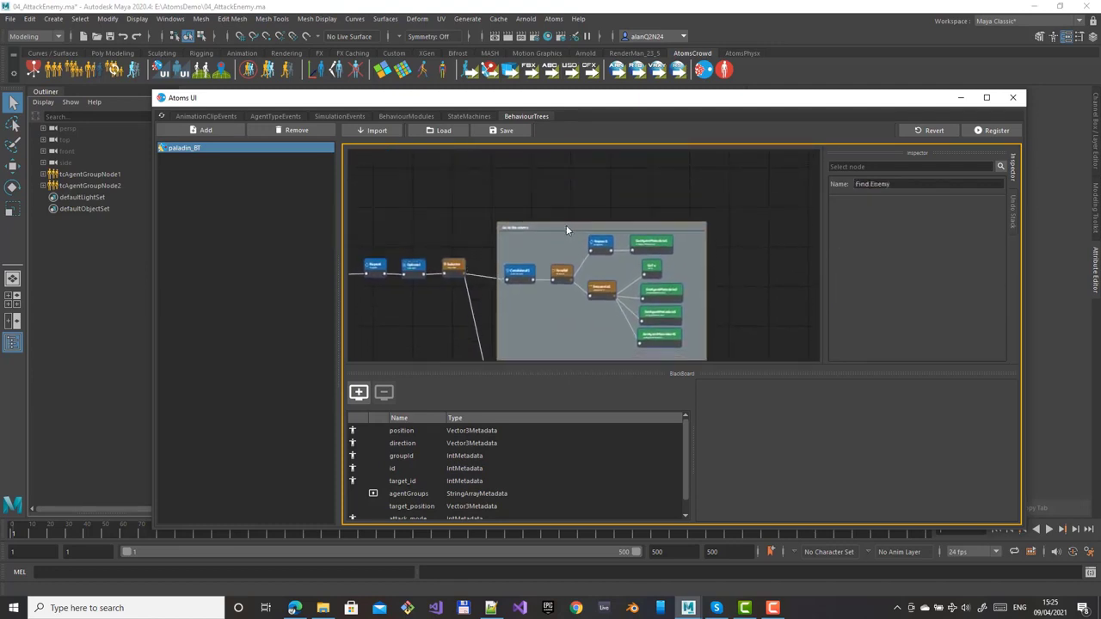
Step: Add a Conditional decorator above the "Go to the enemy" comment and connect the Selector to it
{"action": "middle_click_drag", "start_coordinate": [500, 171], "coordinate": [486, 186]}
{"action": "right_click", "coordinate": [482, 162]}
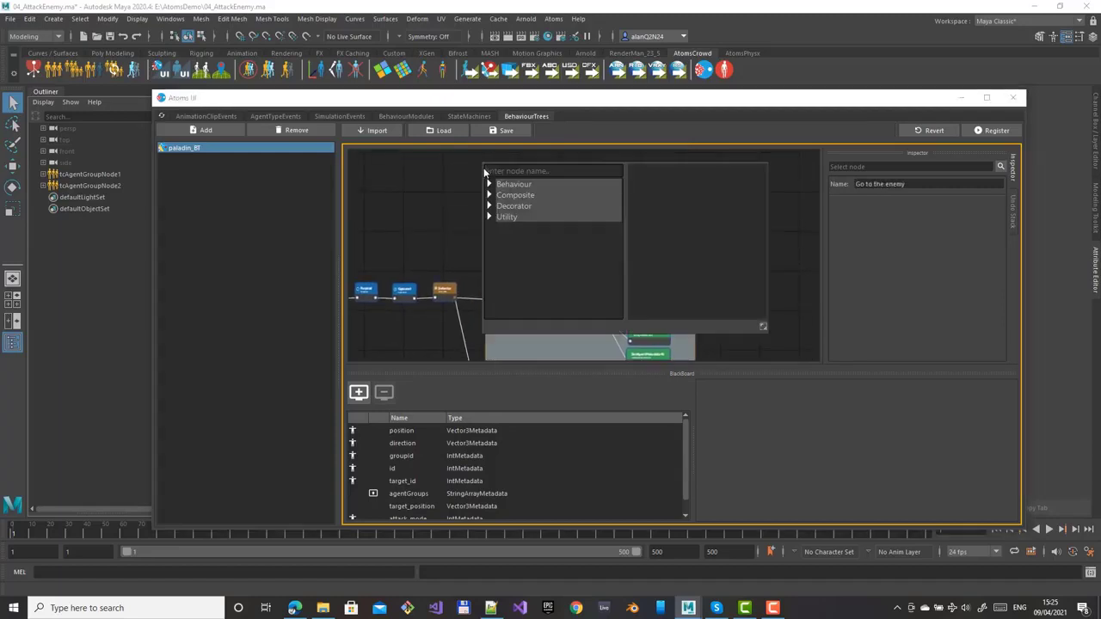
{"action": "type", "text": "condi"}
{"action": "key", "text": "Down"}
{"action": "key", "text": "Down"}
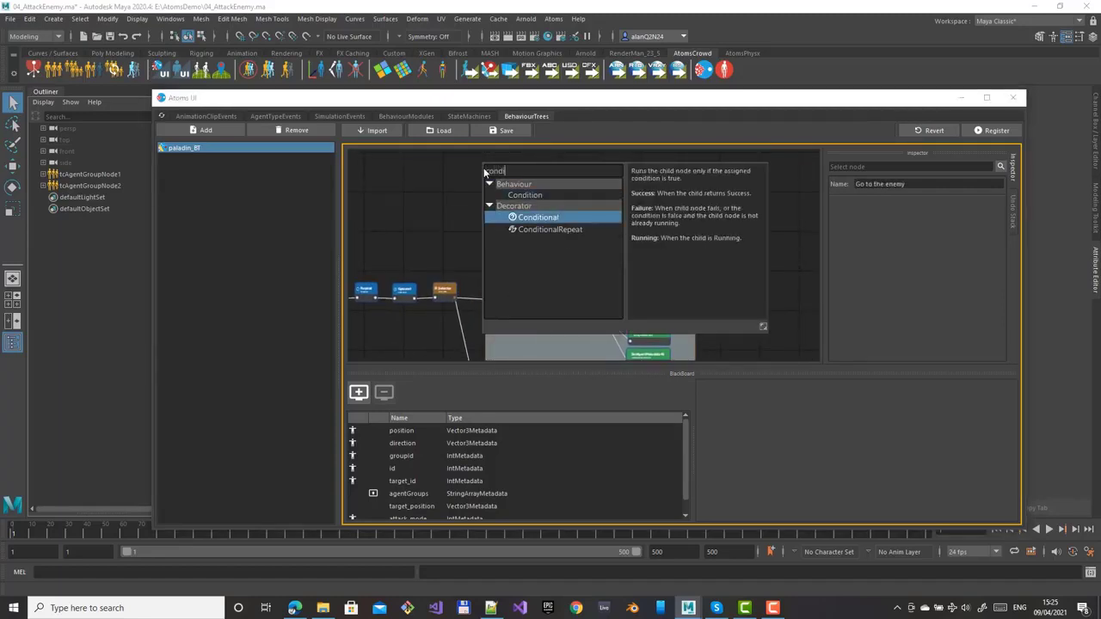
{"action": "key", "text": "Return"}
{"action": "left_click_drag", "start_coordinate": [498, 181], "coordinate": [504, 204]}
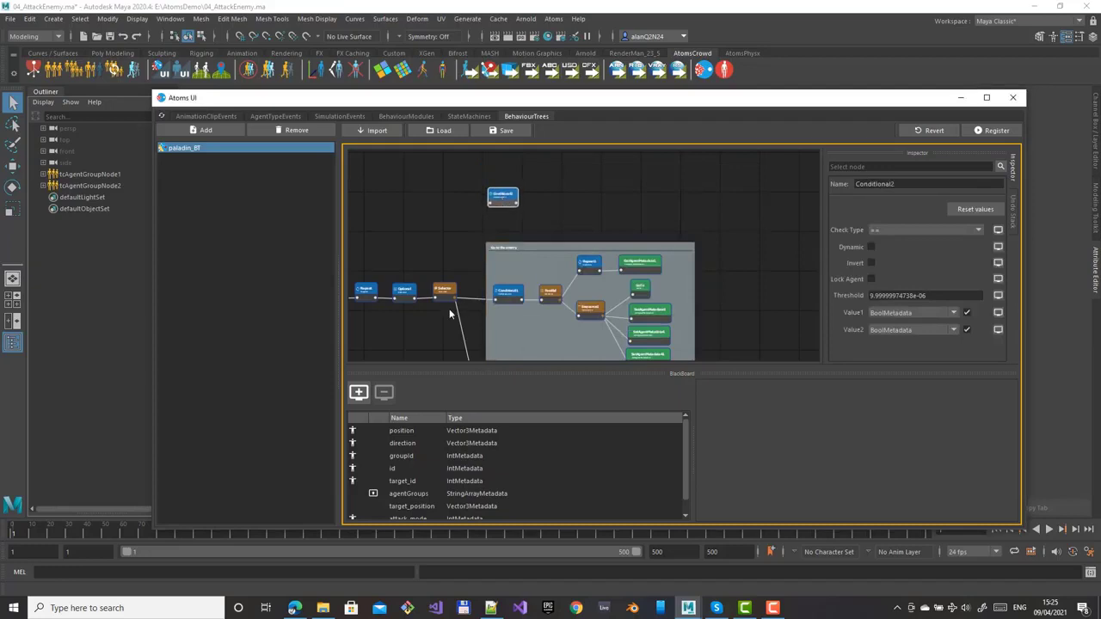
{"action": "left_click_drag", "start_coordinate": [448, 299], "coordinate": [490, 203]}
{"action": "left_click", "coordinate": [530, 184]}
Step: Set the new Conditional's Value1 and Value2 types to IntMetadata, Value2 to 1 and the check type to >
{"action": "left_click", "coordinate": [927, 315]}
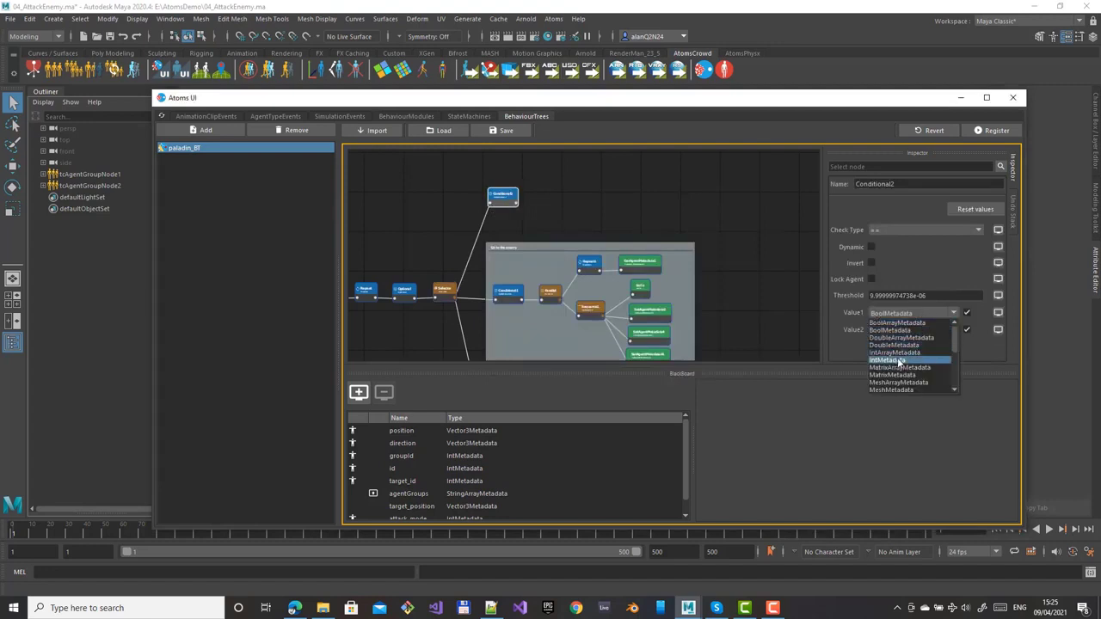
{"action": "left_click", "coordinate": [896, 361]}
{"action": "left_click", "coordinate": [911, 329]}
{"action": "left_click", "coordinate": [894, 376]}
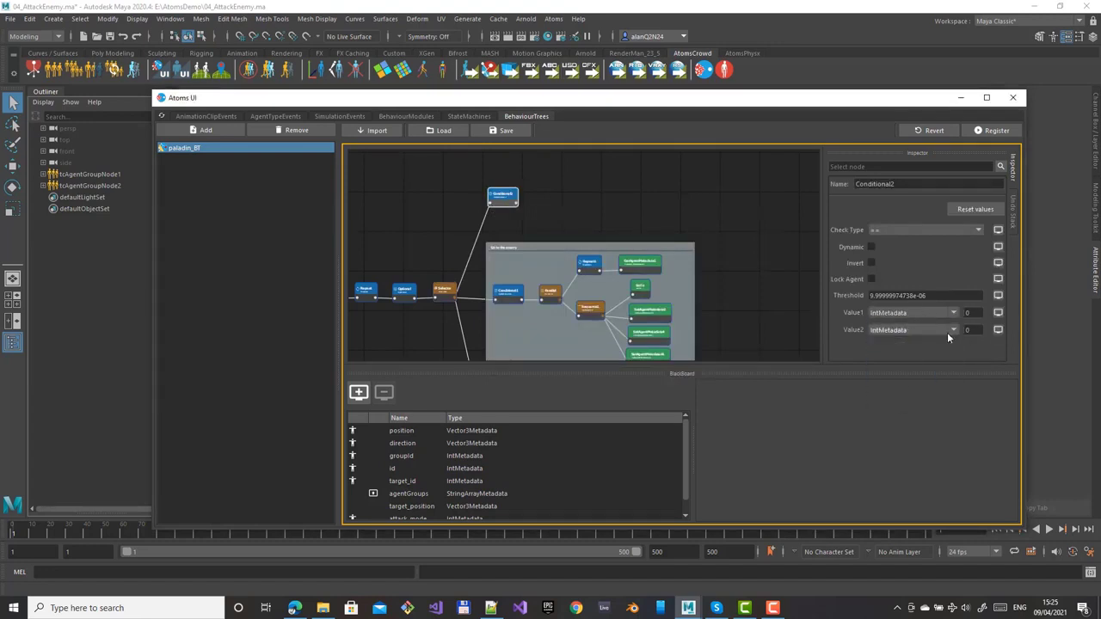
{"action": "left_click", "coordinate": [972, 332]}
{"action": "left_click", "coordinate": [895, 230]}
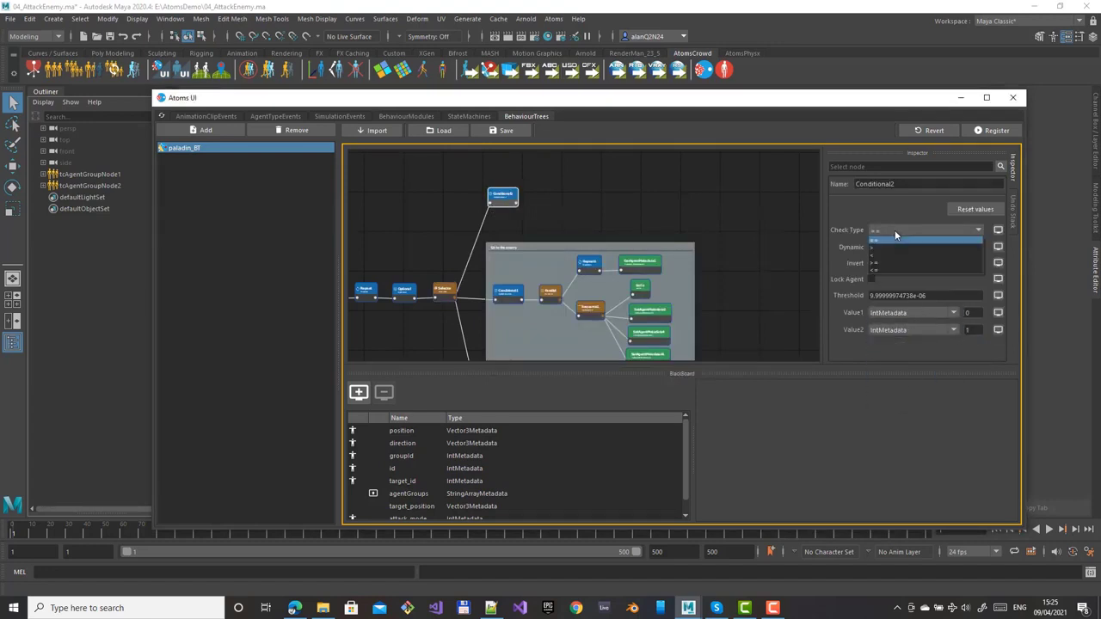
{"action": "left_click", "coordinate": [892, 250]}
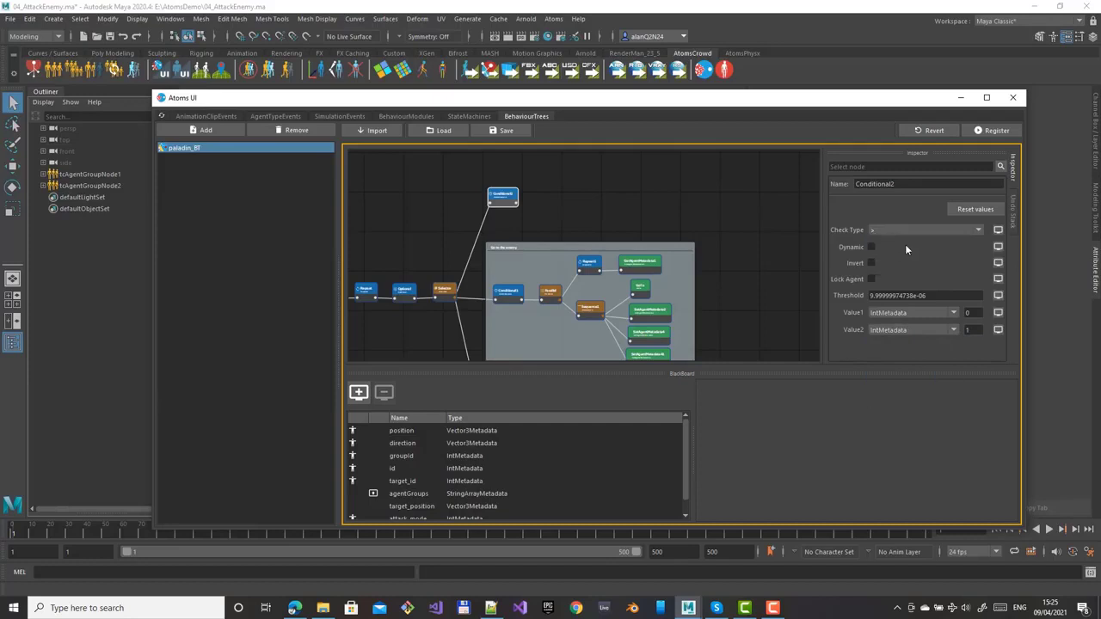
Step: Link the new Conditional's Value1 to the attack_mode blackboard entry and nudge the node slightly up
{"action": "left_click", "coordinate": [998, 313]}
{"action": "left_click", "coordinate": [968, 313]}
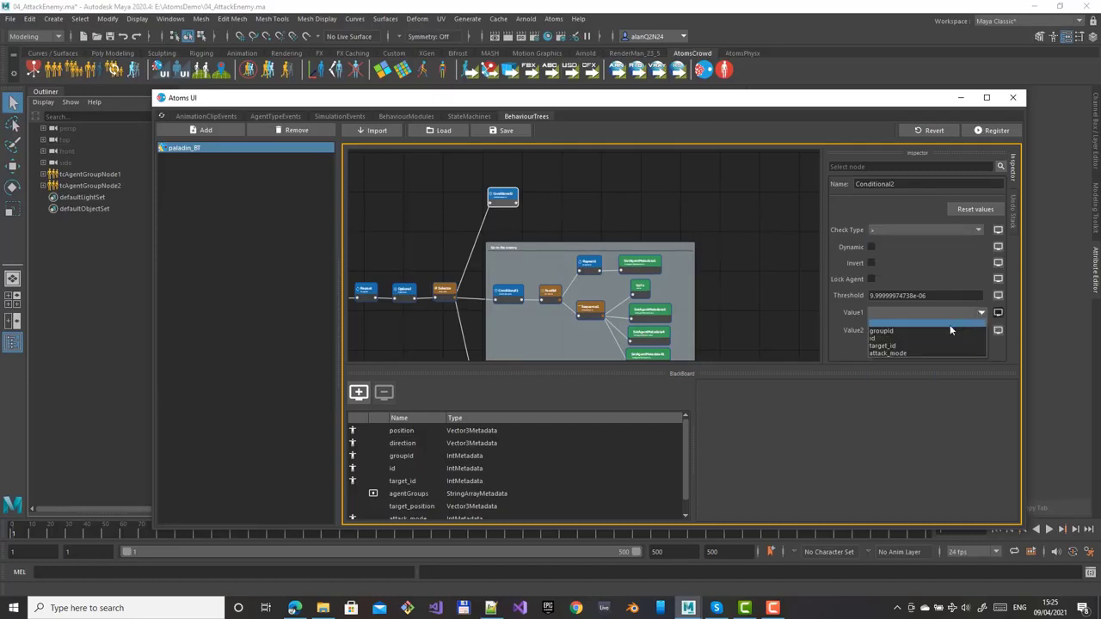
{"action": "left_click", "coordinate": [899, 351]}
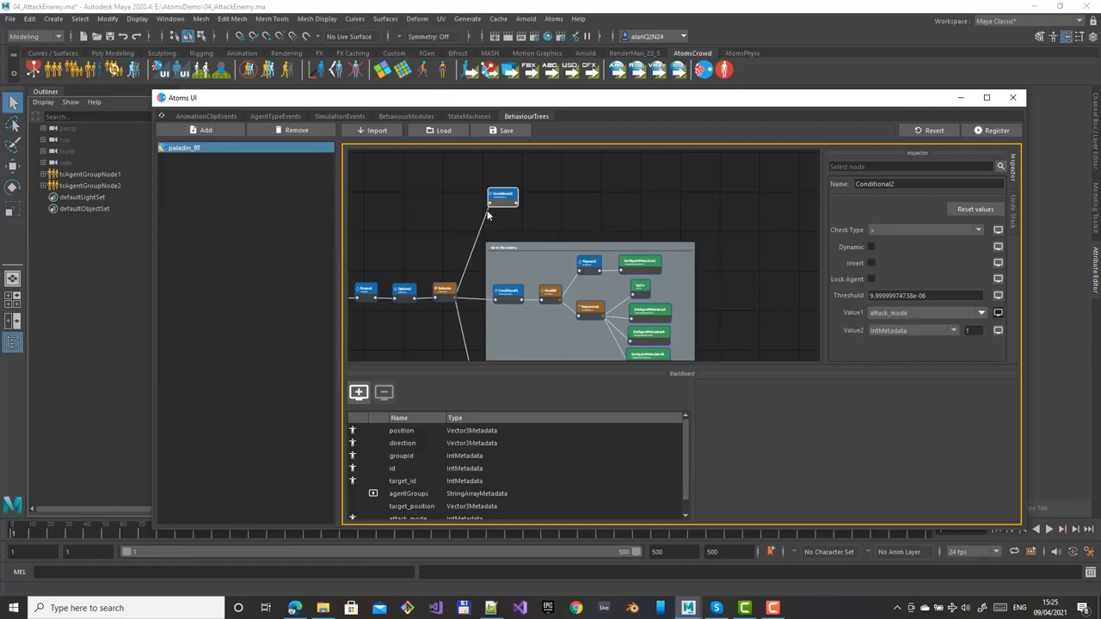
{"action": "left_click_drag", "start_coordinate": [497, 205], "coordinate": [487, 198]}
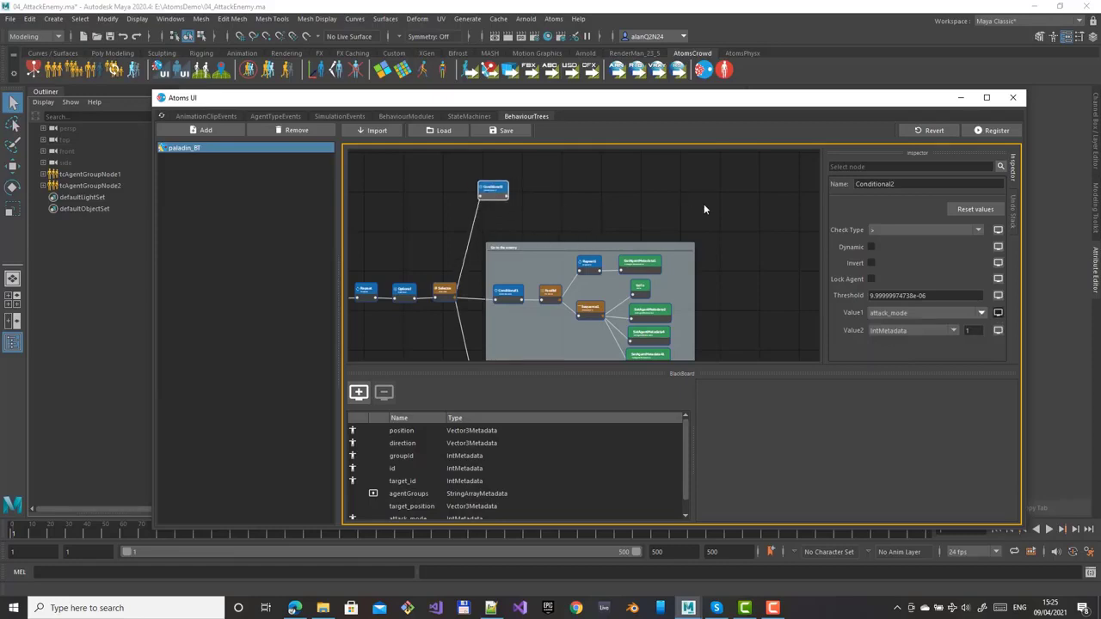
{"action": "left_click_drag", "start_coordinate": [576, 243], "coordinate": [577, 237]}
Step: Add a SetBlackboardEntry node as the last child of Sequence1 and extend the "Go to the enemy" comment down around it
{"action": "middle_click_drag", "start_coordinate": [729, 248], "coordinate": [712, 187]}
{"action": "scroll", "coordinate": [657, 256], "scroll_direction": "up", "scroll_amount": 3}
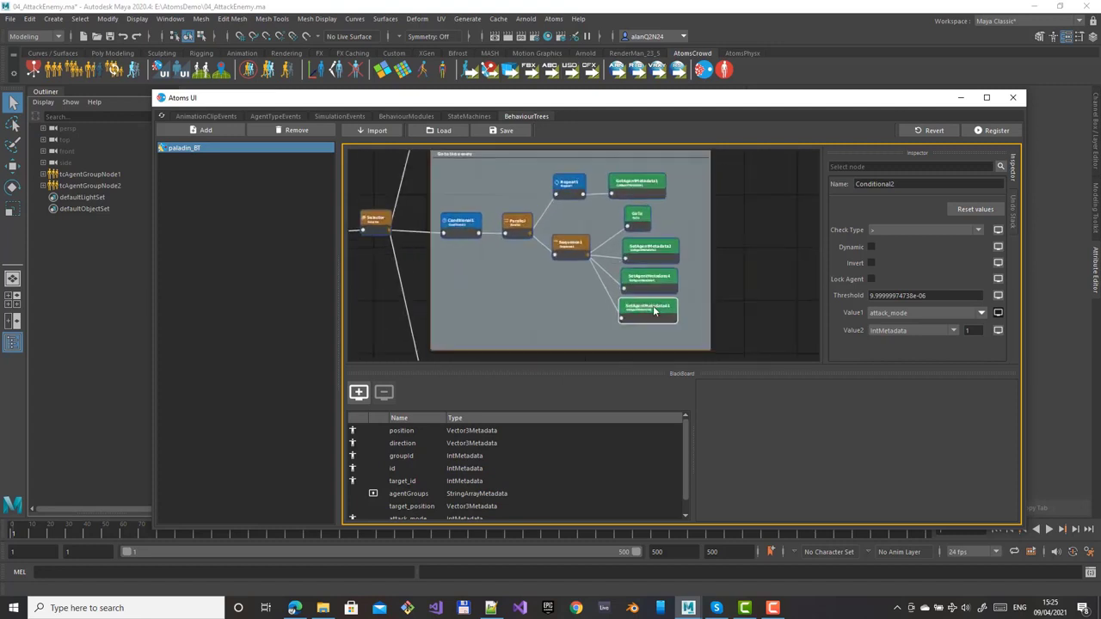
{"action": "left_click", "coordinate": [653, 311]}
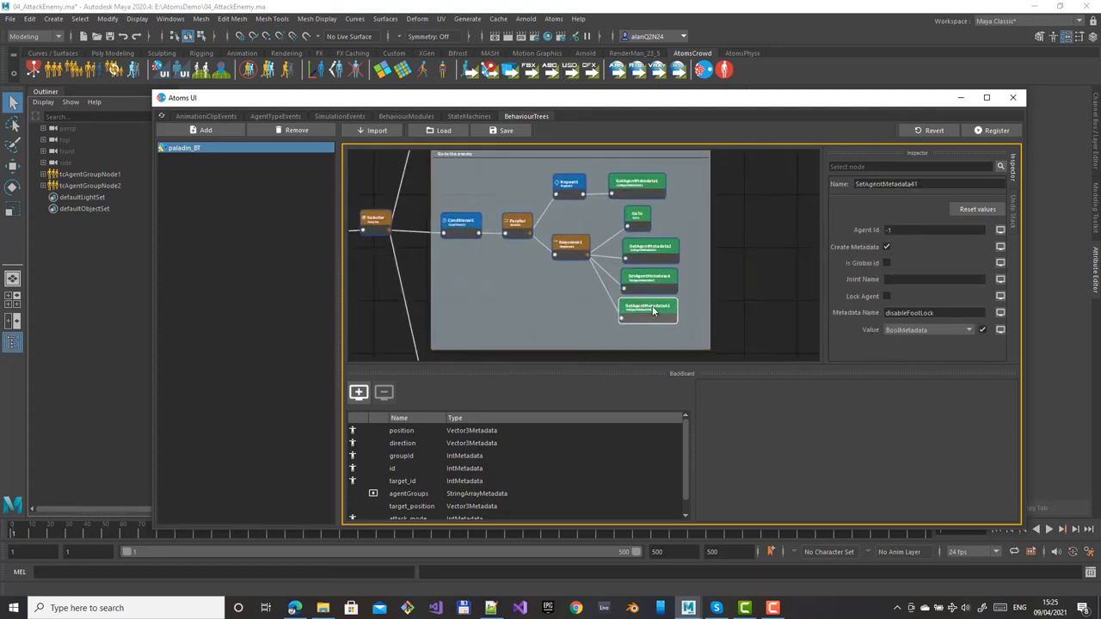
{"action": "right_click", "coordinate": [621, 337]}
{"action": "left_click", "coordinate": [618, 350]}
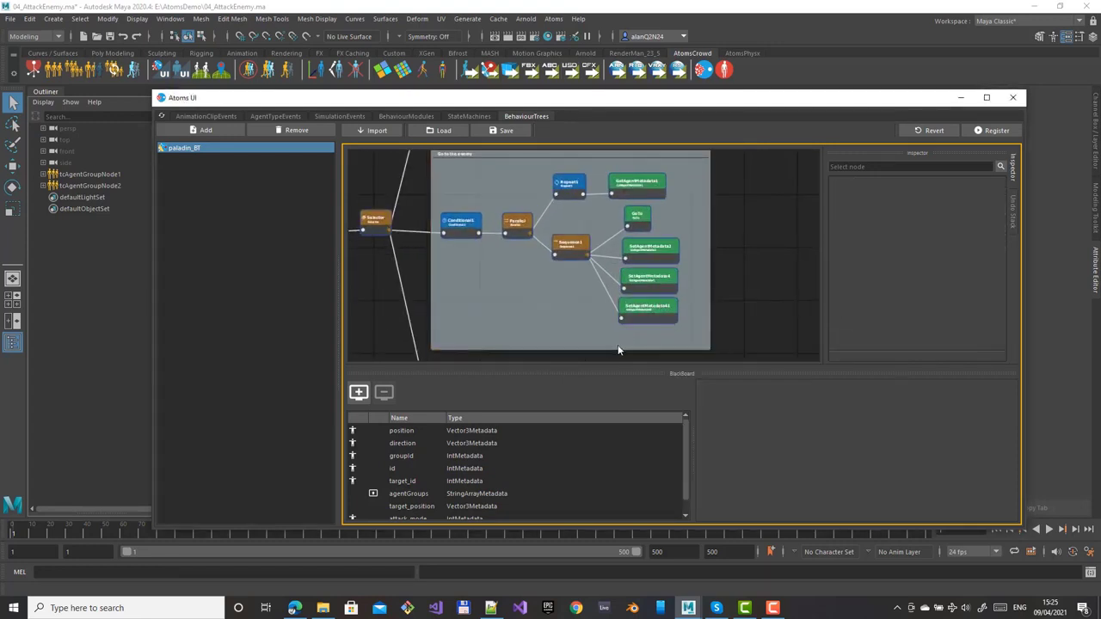
{"action": "right_click", "coordinate": [617, 334]}
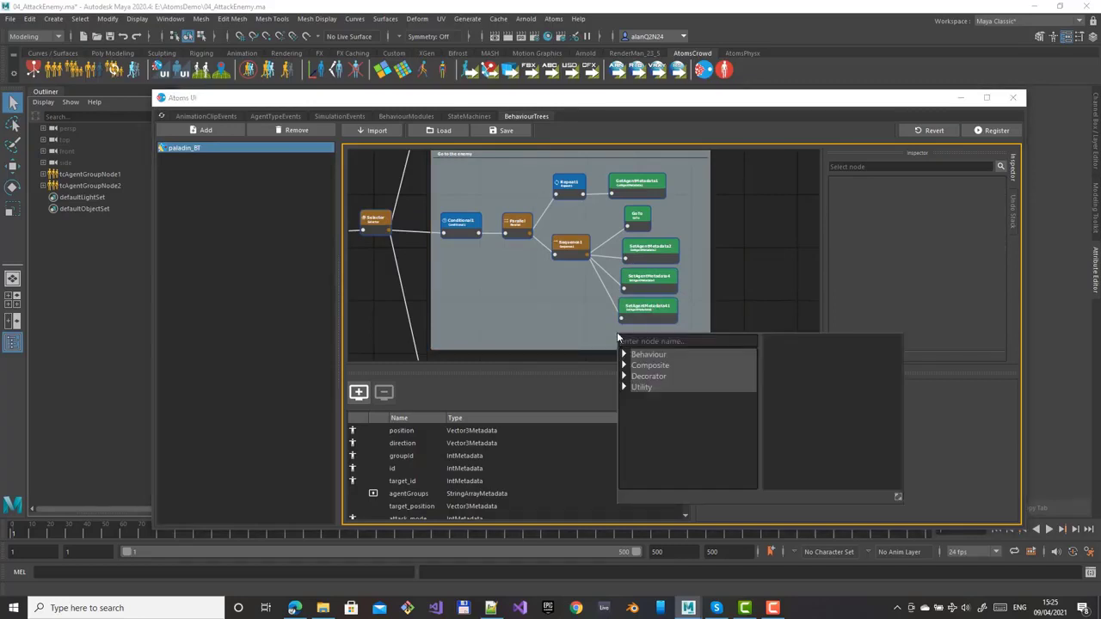
{"action": "type", "text": "set"}
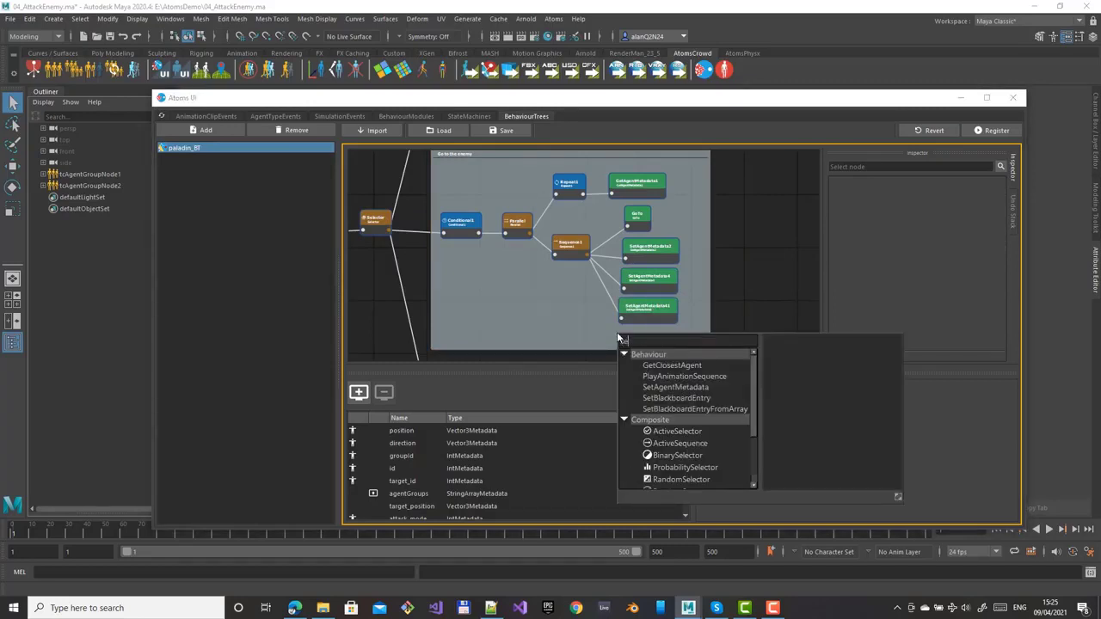
{"action": "key", "text": "Down"}
{"action": "key", "text": "Down"}
{"action": "key", "text": "Return"}
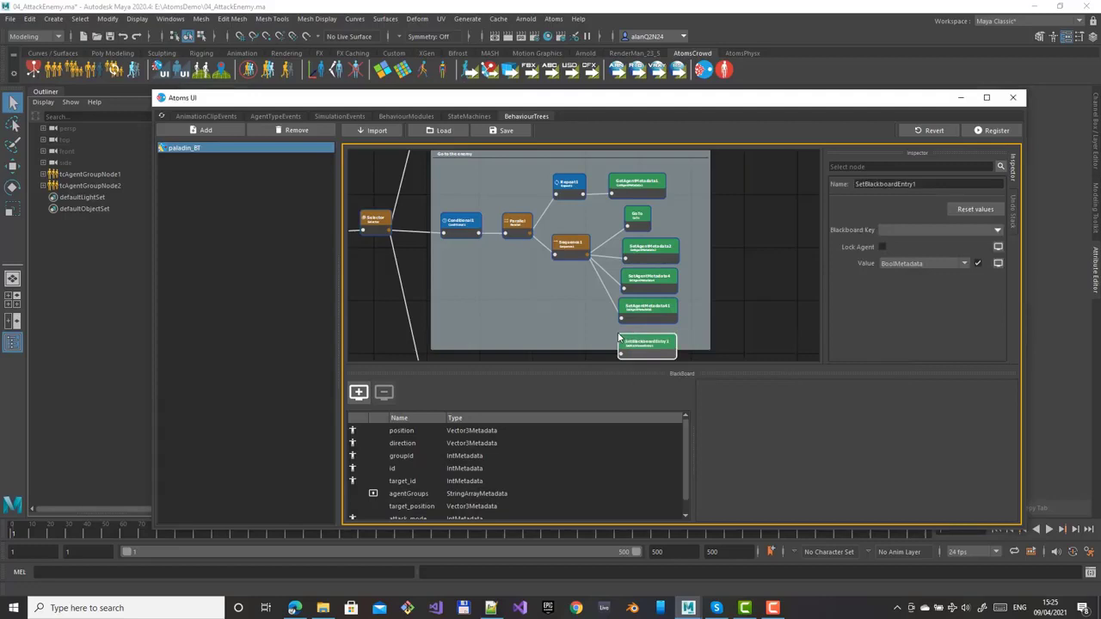
{"action": "left_click_drag", "start_coordinate": [591, 258], "coordinate": [622, 358]}
{"action": "left_click", "coordinate": [591, 349]}
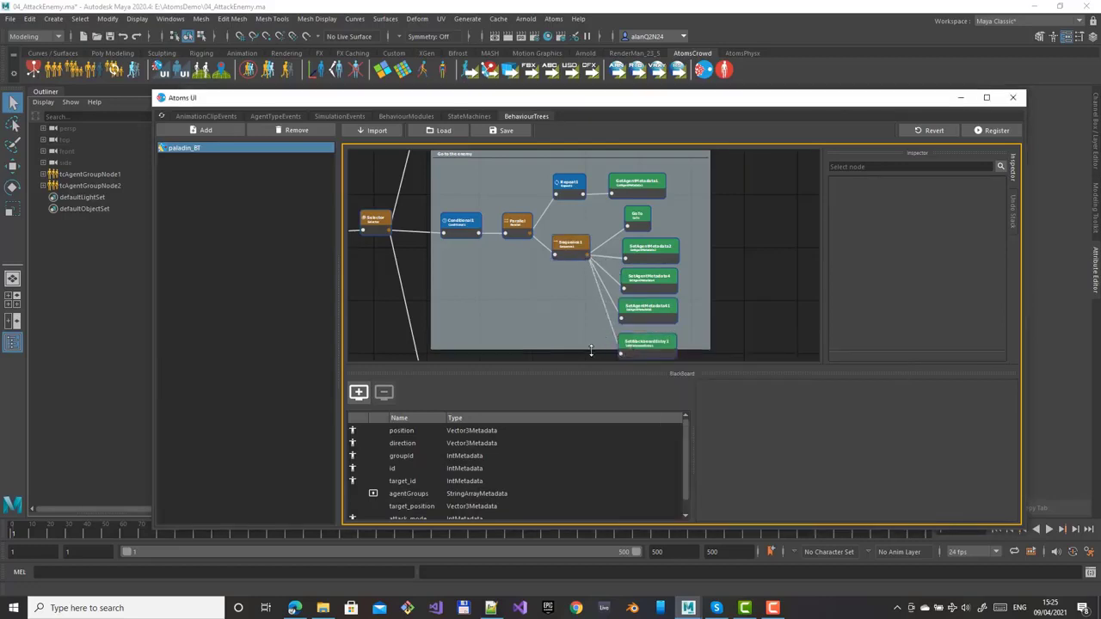
Step: Configure the SetBlackboardEntry node with blackboard key attack_mode and an IntMetadata value of 2
{"action": "left_click", "coordinate": [654, 342]}
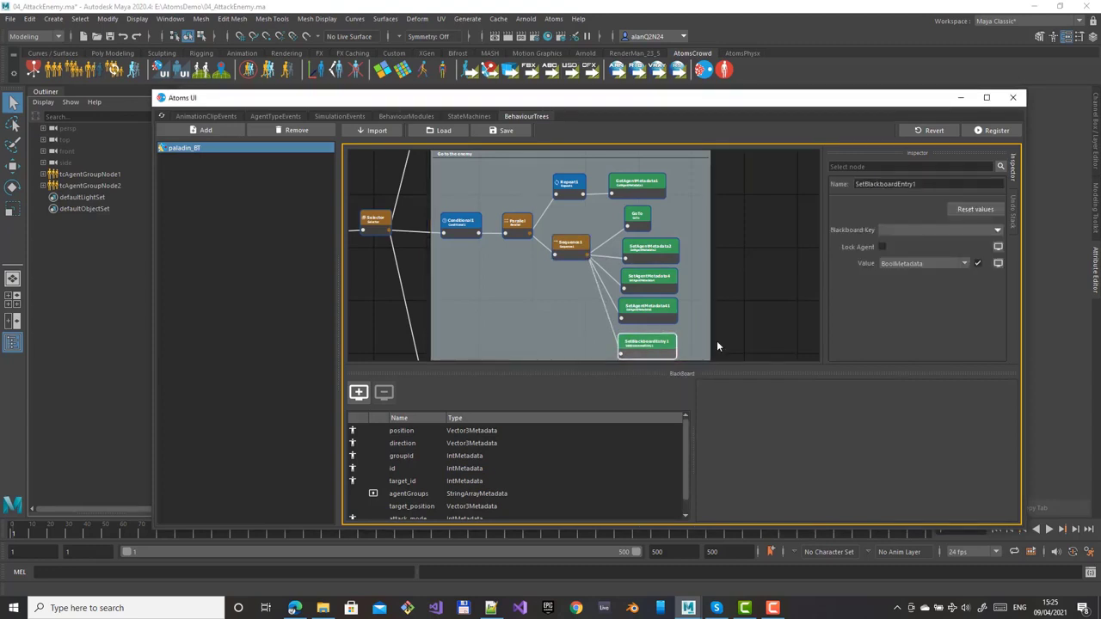
{"action": "left_click", "coordinate": [991, 231]}
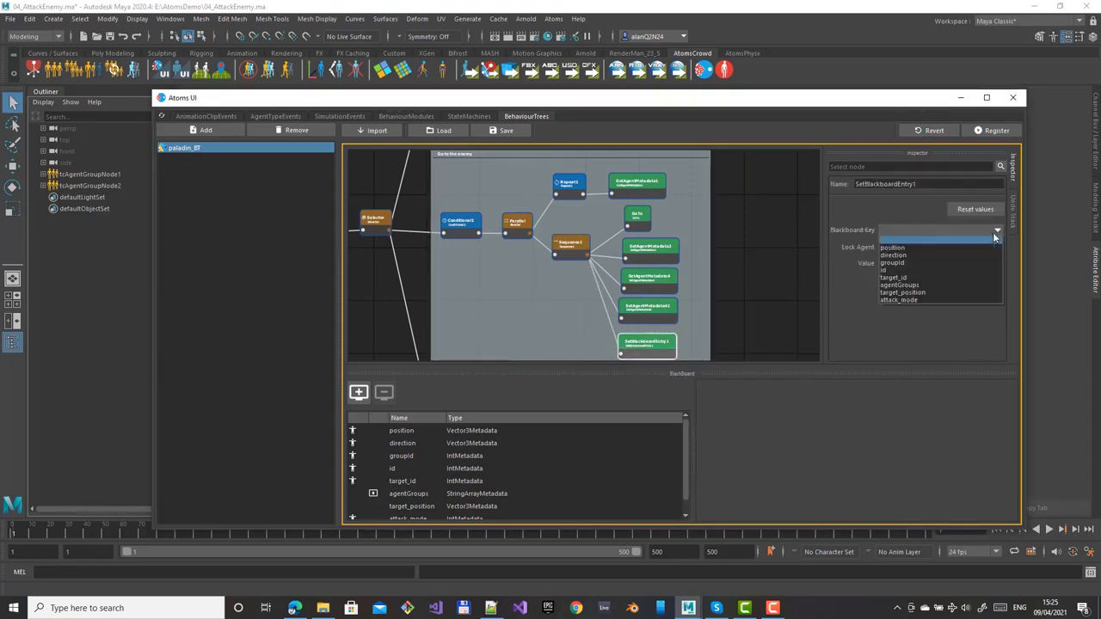
{"action": "left_click", "coordinate": [917, 299]}
{"action": "left_click", "coordinate": [926, 264]}
{"action": "left_click", "coordinate": [914, 311]}
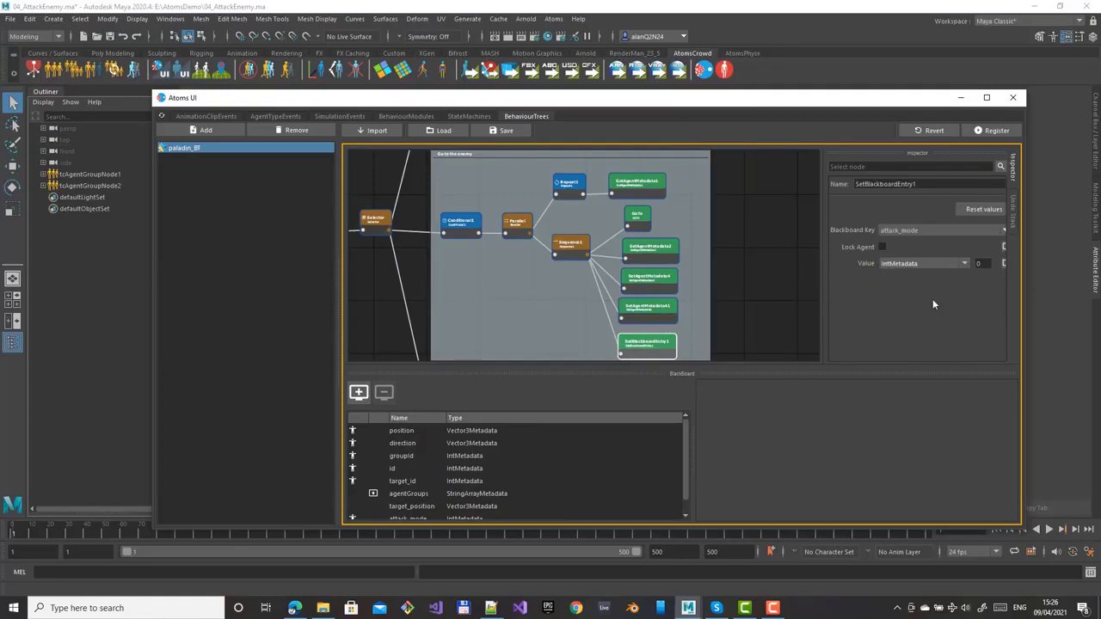
{"action": "left_click_drag", "start_coordinate": [984, 265], "coordinate": [970, 264]}
Step: Add a PlayAnimation node as the child of Conditional2 and align it beside that node
{"action": "middle_click_drag", "start_coordinate": [568, 154], "coordinate": [577, 249]}
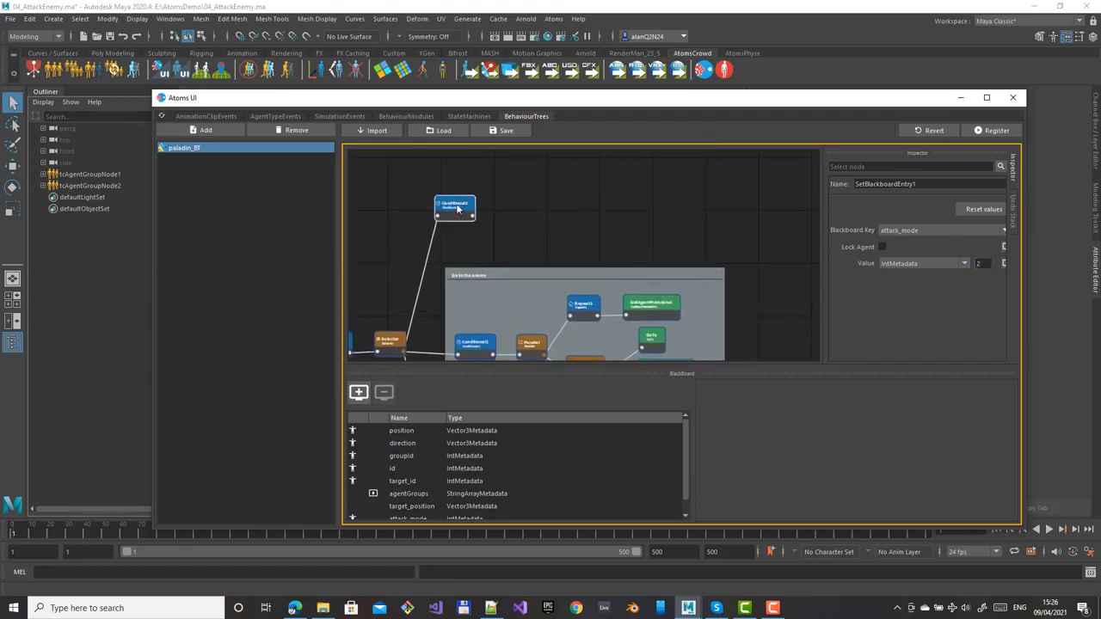
{"action": "left_click", "coordinate": [462, 203]}
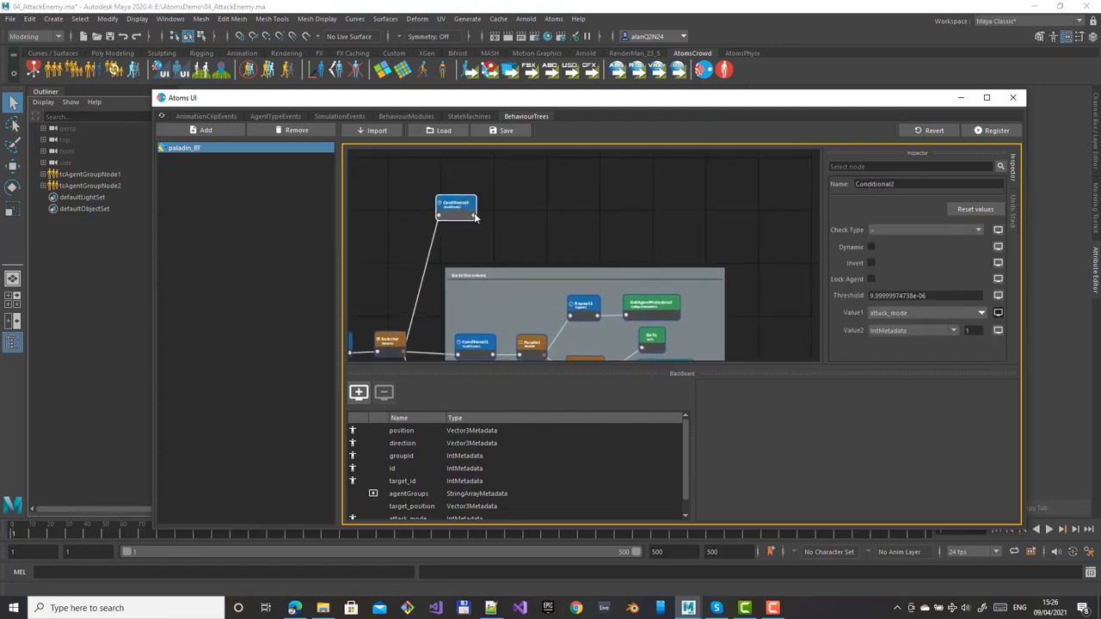
{"action": "left_click_drag", "start_coordinate": [474, 218], "coordinate": [544, 220]}
{"action": "type", "text": "play"}
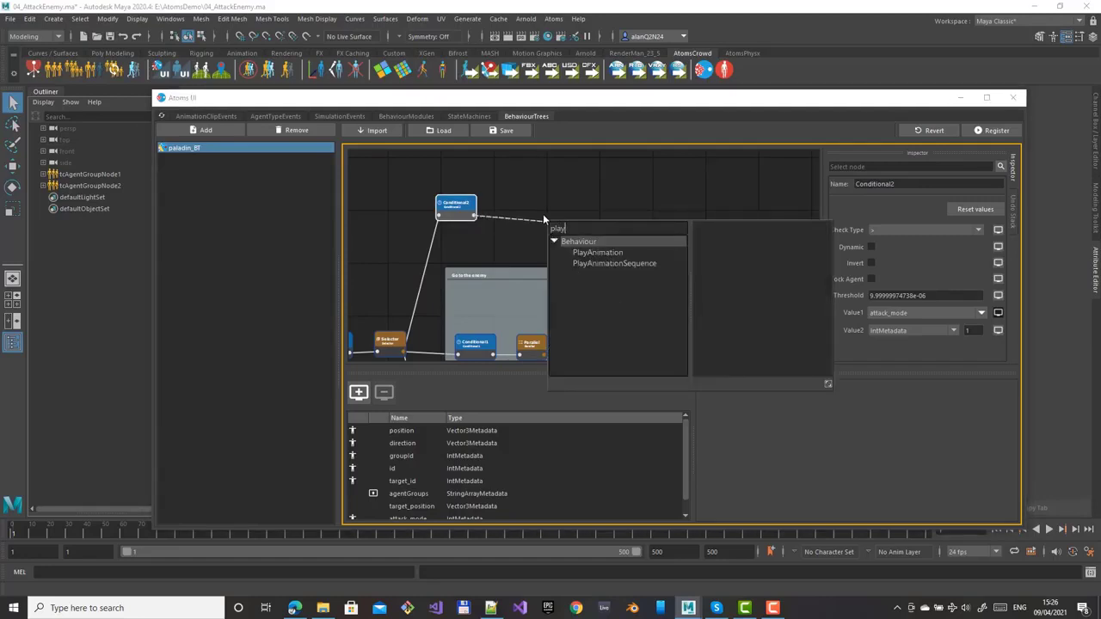
{"action": "key", "text": "Down"}
{"action": "key", "text": "Return"}
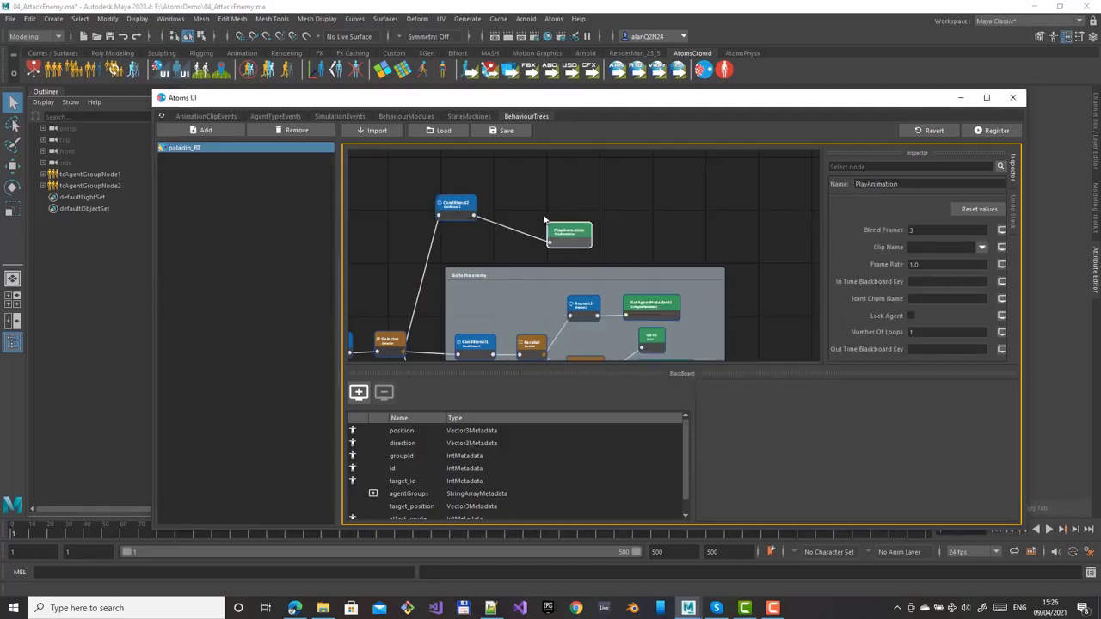
{"action": "left_click_drag", "start_coordinate": [575, 230], "coordinate": [562, 211]}
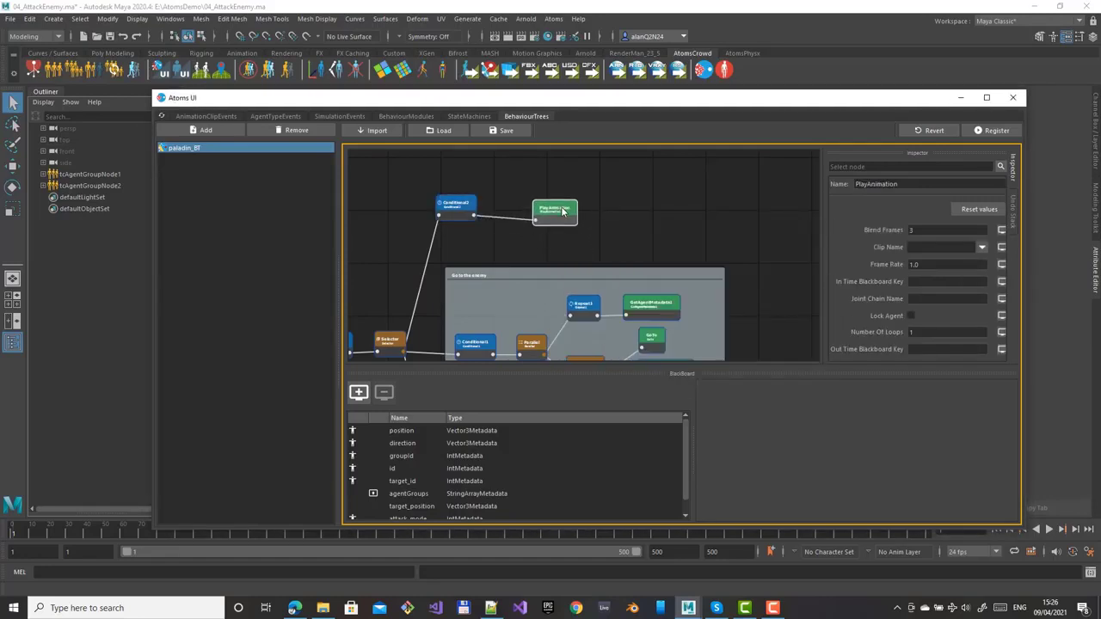
Step: Set PlayAnimation's clip name to swordandshieldslash and its number of loops to 3, and register the tree before closing the editor
{"action": "left_click", "coordinate": [982, 248]}
{"action": "scroll", "coordinate": [951, 284], "scroll_direction": "down", "scroll_amount": 4}
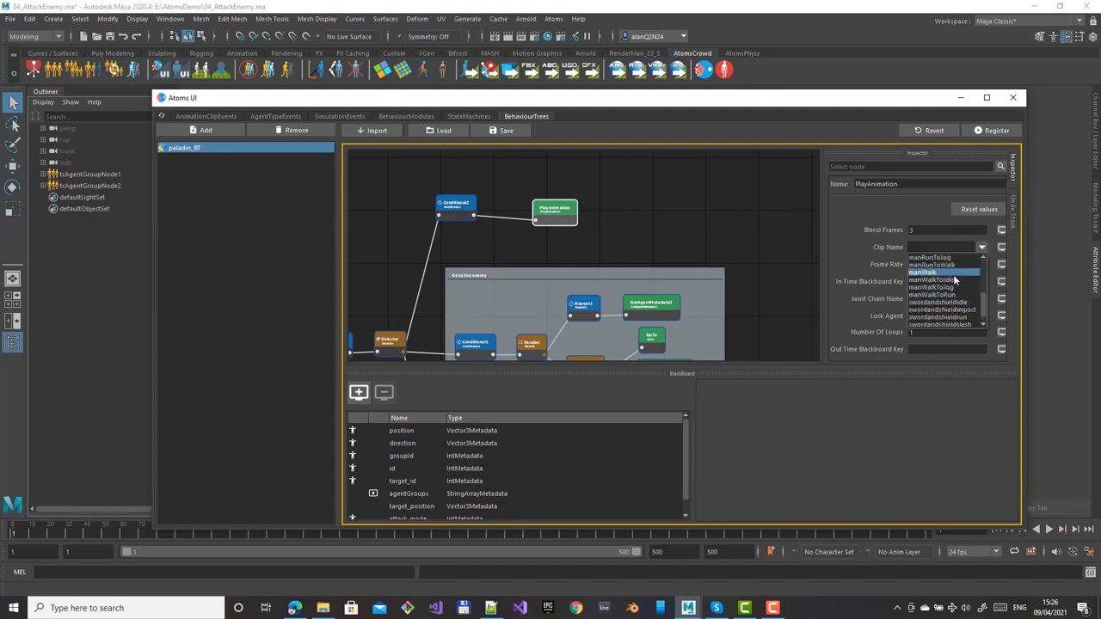
{"action": "left_click", "coordinate": [937, 324]}
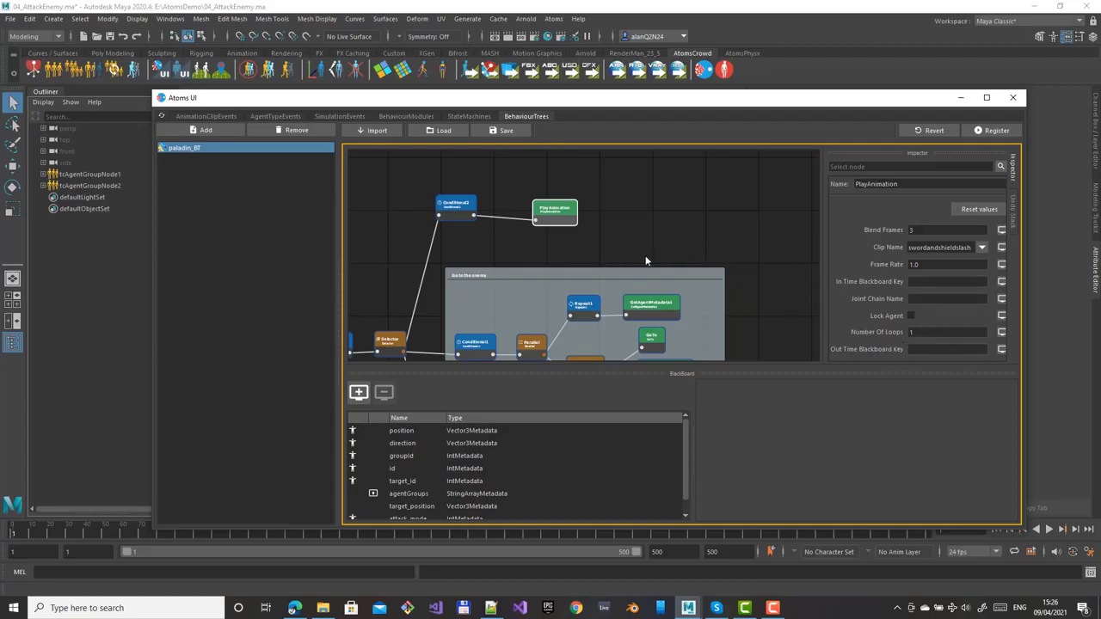
{"action": "left_click", "coordinate": [931, 333]}
{"action": "left_click", "coordinate": [991, 134]}
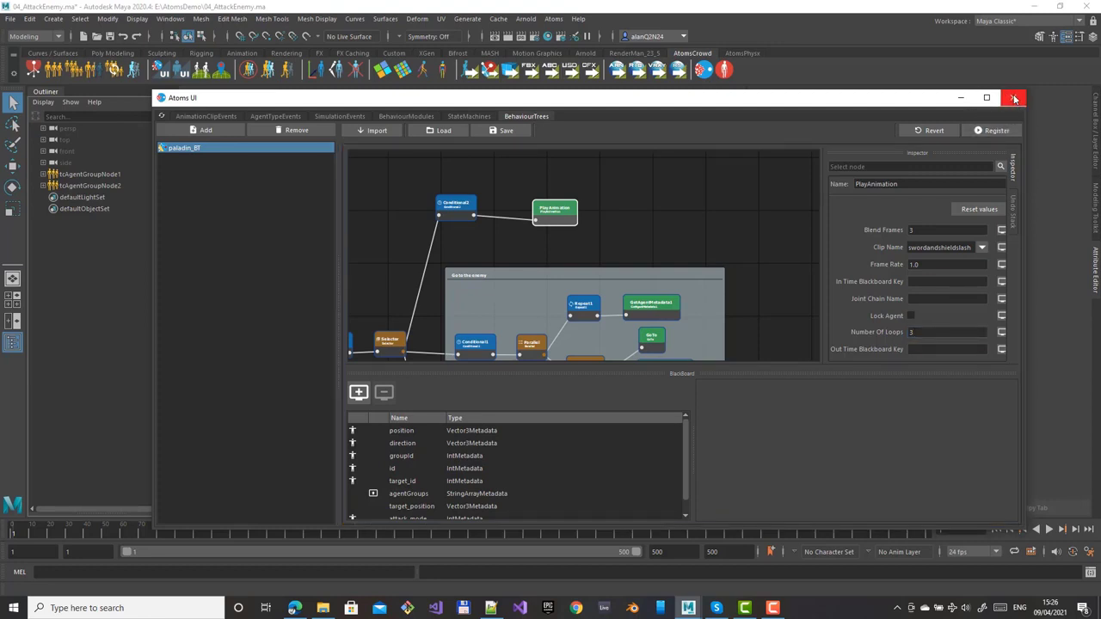
{"action": "left_click", "coordinate": [1014, 99]}
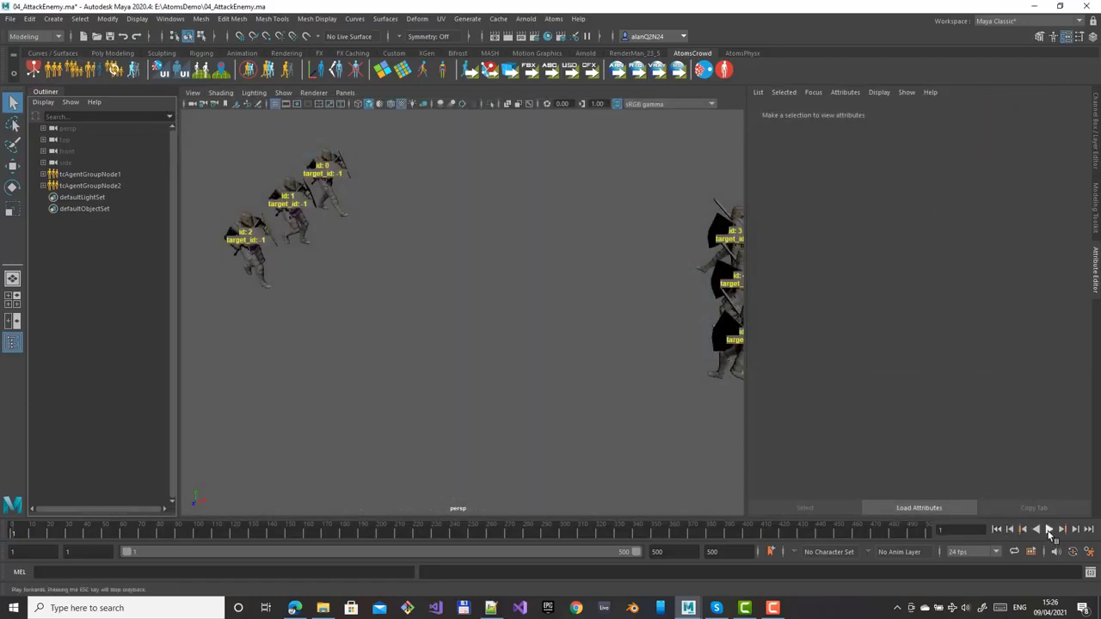
Step: Play the simulation until the two agent groups meet, stop it and rewind to the first frame
{"action": "left_click", "coordinate": [1049, 530]}
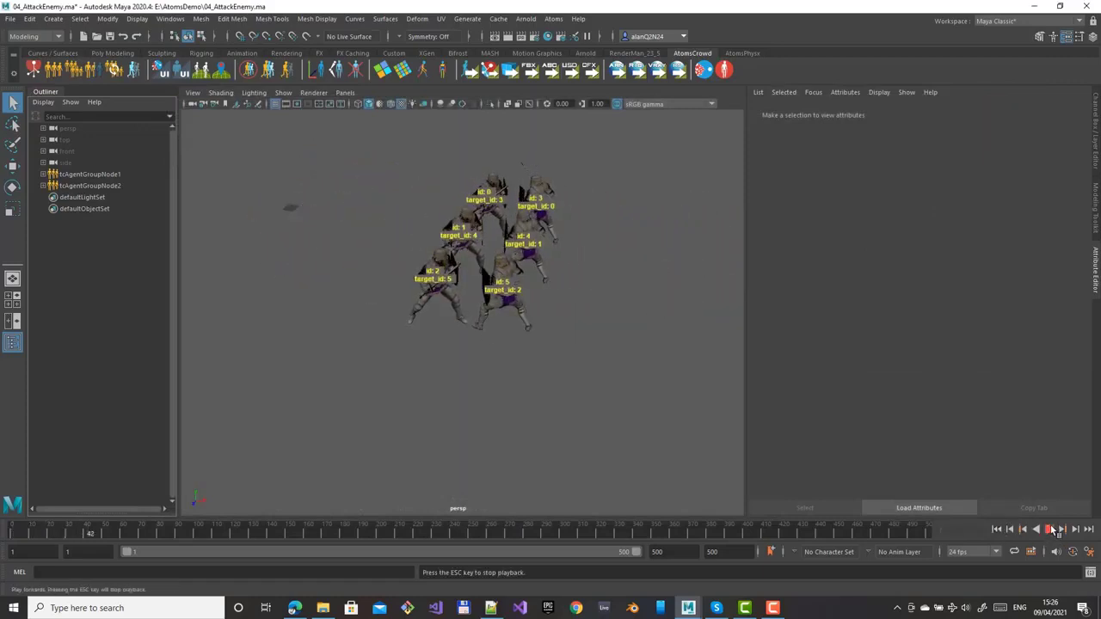
{"action": "left_click", "coordinate": [1051, 530]}
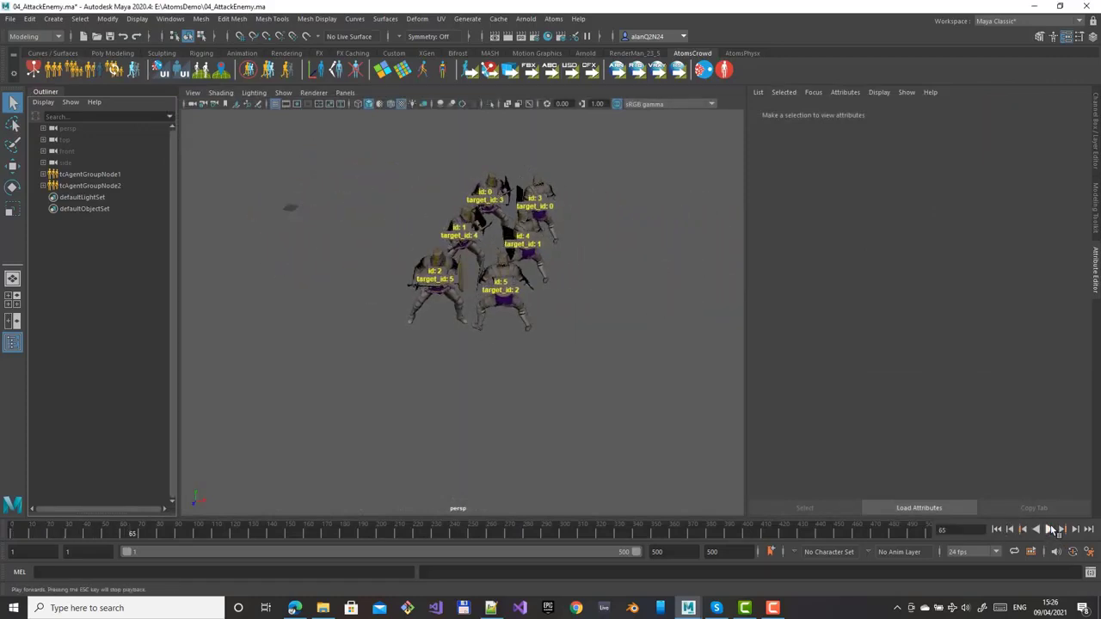
{"action": "left_click", "coordinate": [998, 530]}
Step: Open the behaviour tree view in the debugger of tcAgentGroupNode1 and enlarge the window to show the branches
{"action": "left_click", "coordinate": [84, 175]}
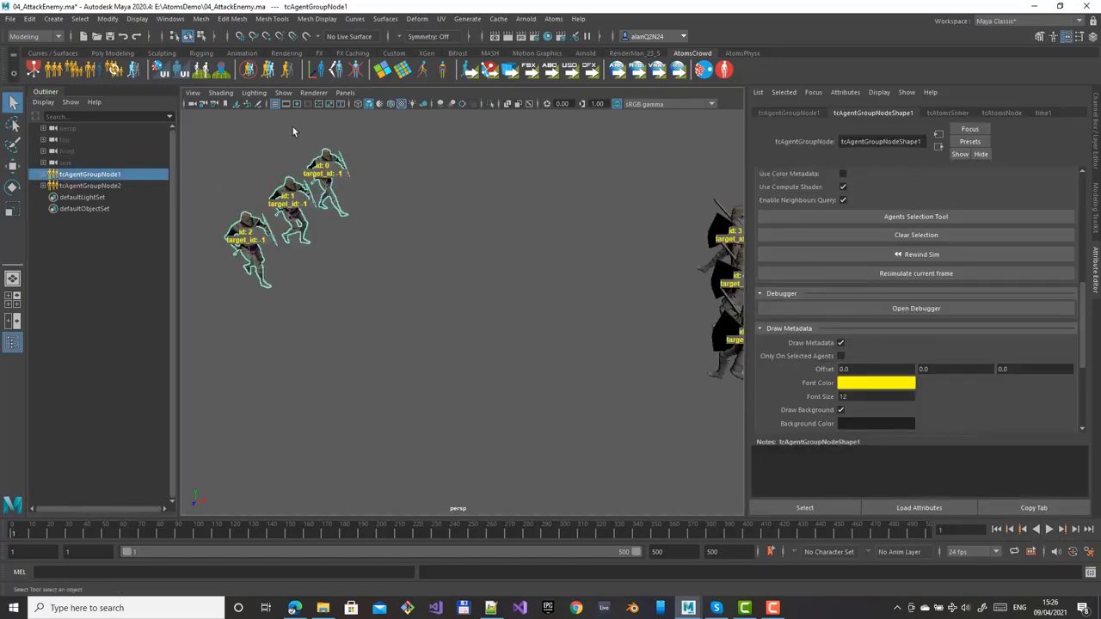
{"action": "left_click", "coordinate": [829, 310]}
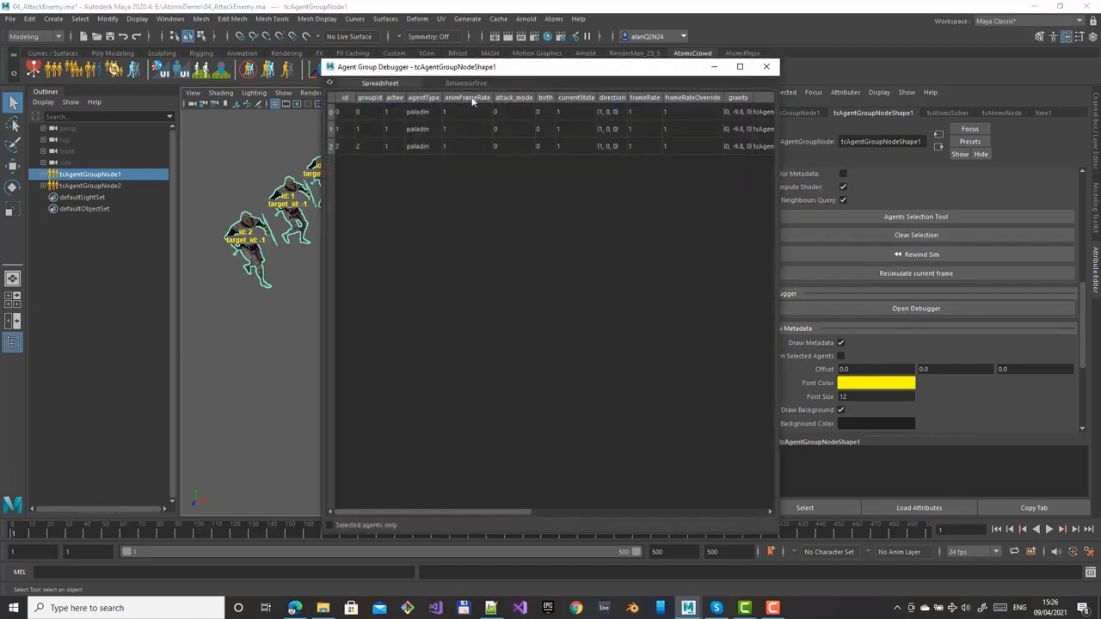
{"action": "left_click", "coordinate": [464, 84]}
{"action": "left_click_drag", "start_coordinate": [490, 281], "coordinate": [647, 282]}
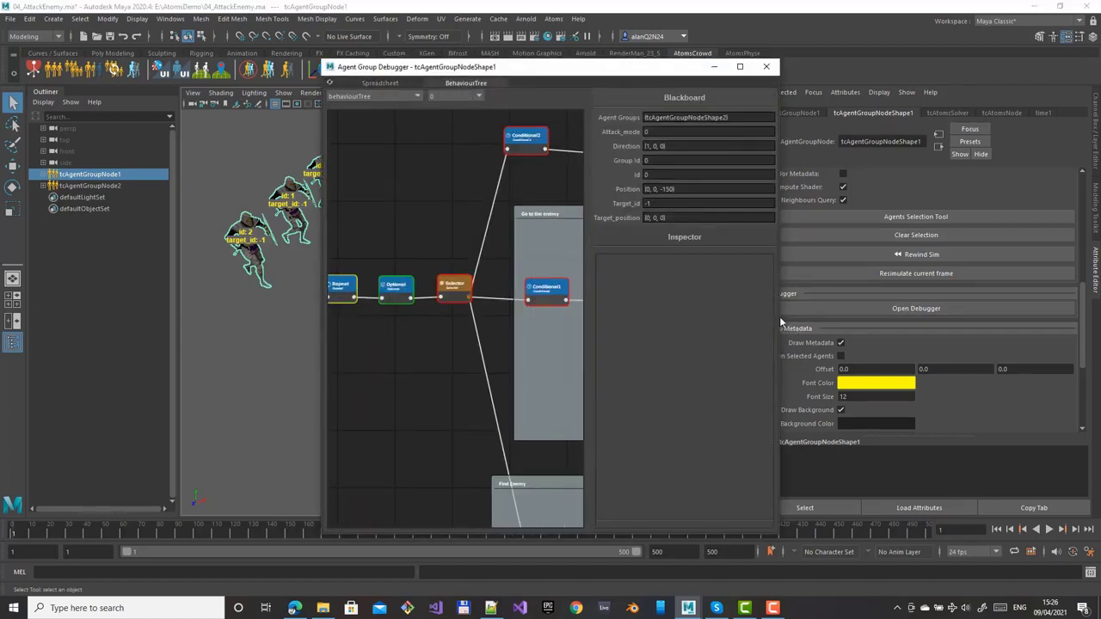
{"action": "left_click_drag", "start_coordinate": [778, 316], "coordinate": [1013, 317]}
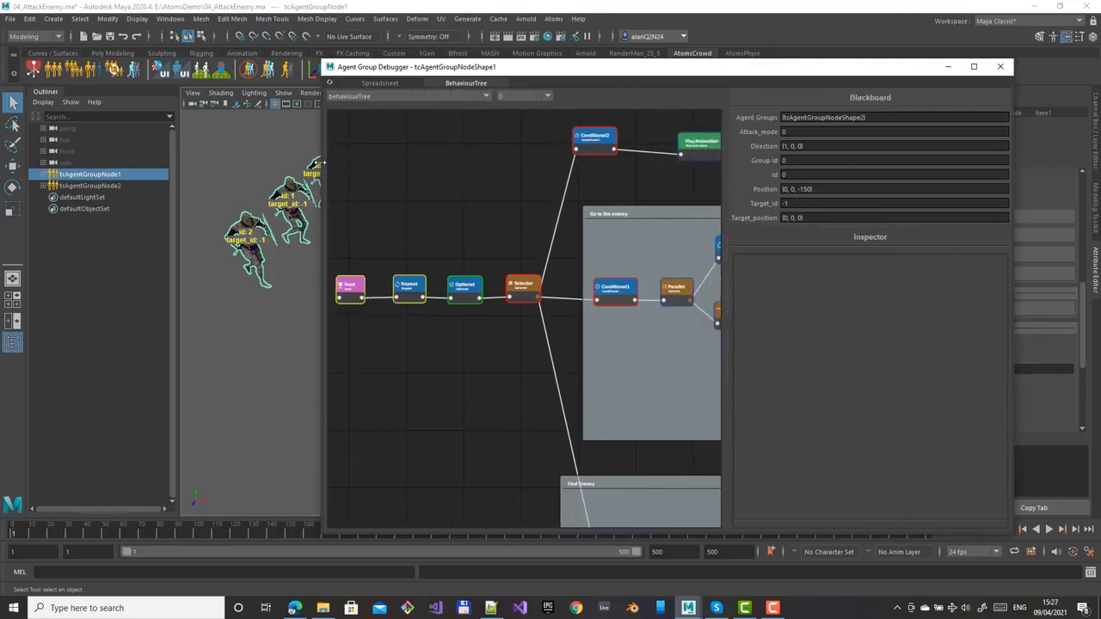
{"action": "left_click_drag", "start_coordinate": [324, 171], "coordinate": [58, 170]}
{"action": "left_click_drag", "start_coordinate": [173, 195], "coordinate": [134, 184]}
Step: Run the simulation with the debugger open, pause it, inspect Conditional1's settings against the blackboard and close the debugger
{"action": "left_click", "coordinate": [1049, 529]}
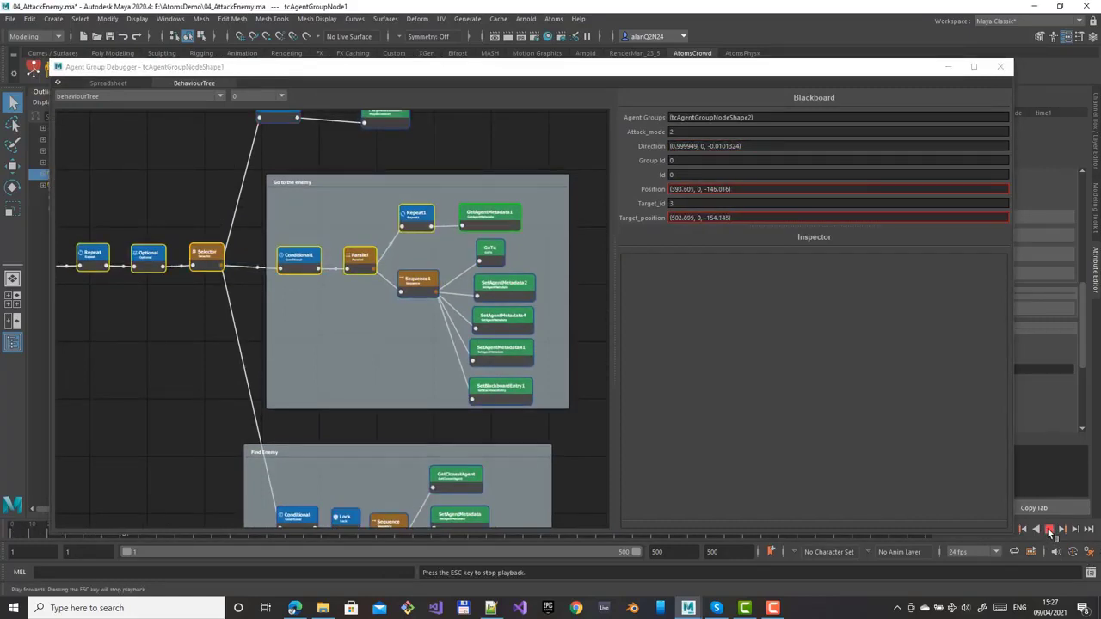
{"action": "left_click", "coordinate": [1048, 529]}
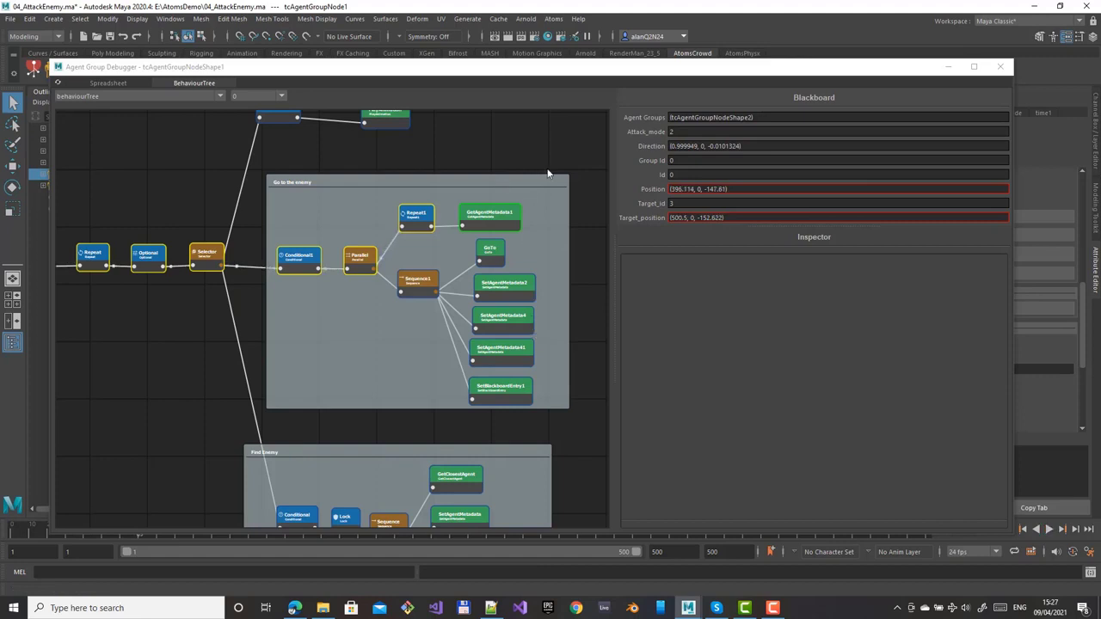
{"action": "left_click", "coordinate": [302, 258]}
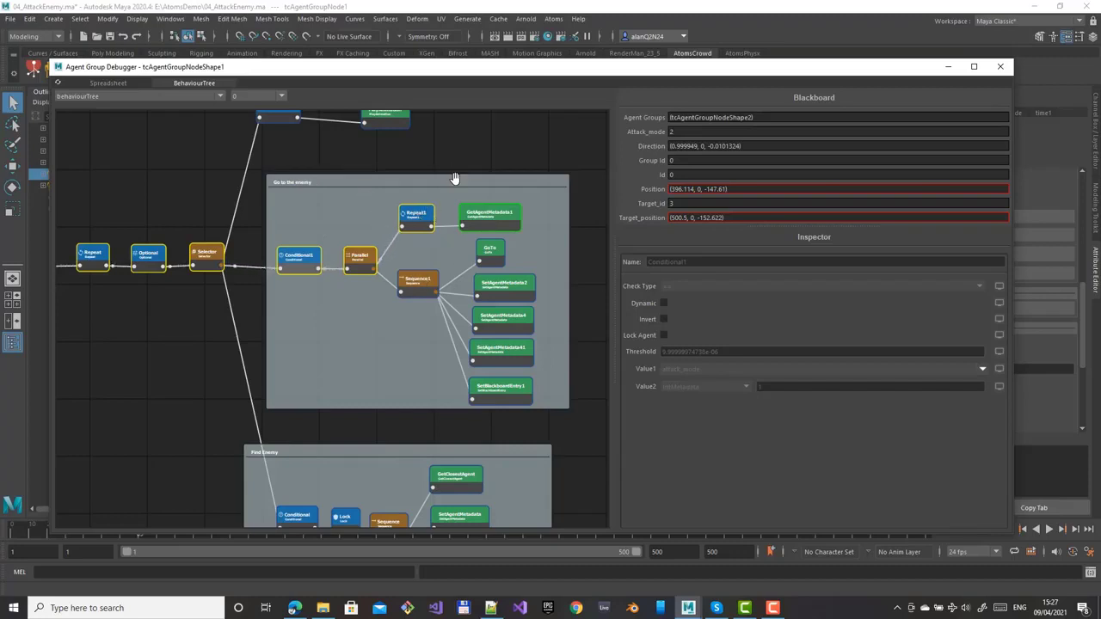
{"action": "middle_click_drag", "start_coordinate": [455, 178], "coordinate": [450, 190]}
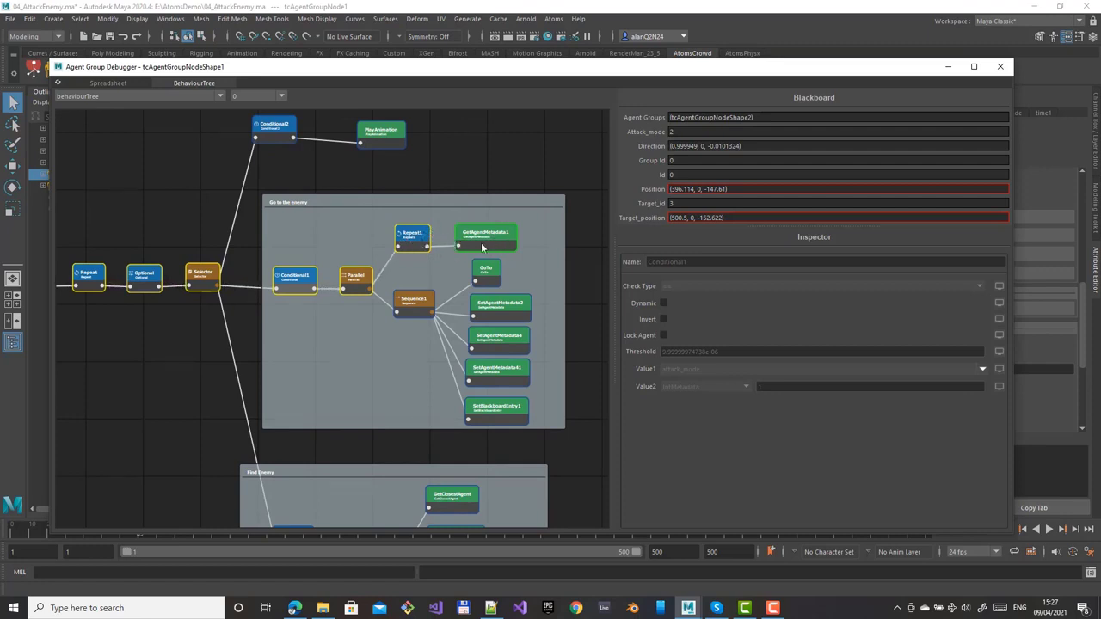
{"action": "middle_click_drag", "start_coordinate": [461, 197], "coordinate": [425, 184]}
{"action": "left_click", "coordinate": [998, 66]}
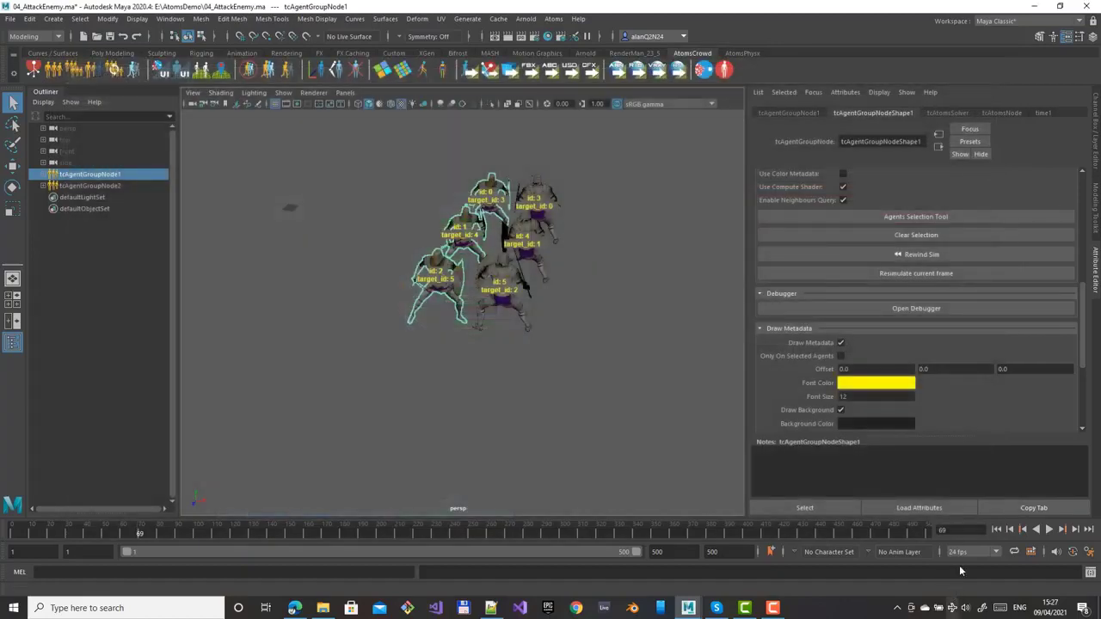
Step: Rewind the simulation, reopen the behaviour tree in the Atoms UI and enable Dynamic on Conditional1
{"action": "left_click", "coordinate": [998, 530]}
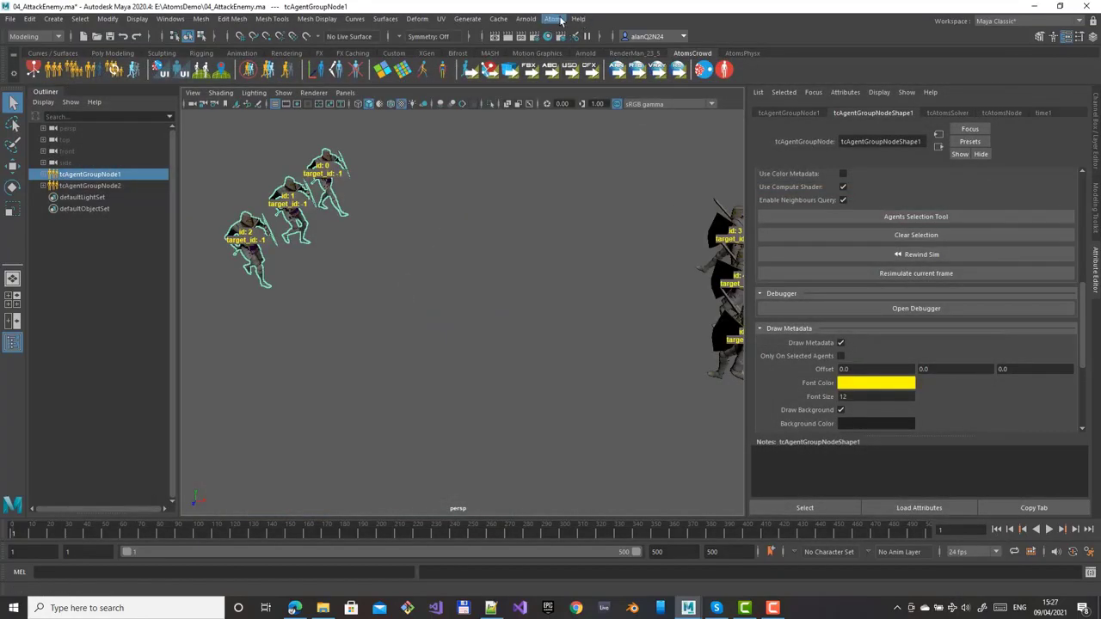
{"action": "left_click", "coordinate": [553, 19]}
{"action": "left_click", "coordinate": [570, 165]}
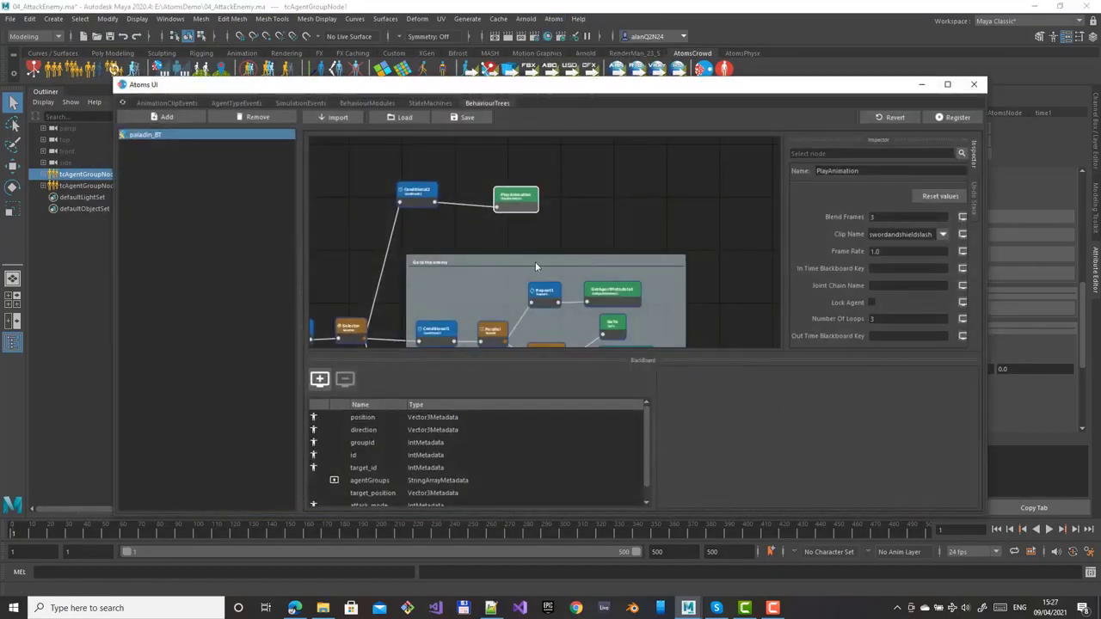
{"action": "middle_click_drag", "start_coordinate": [535, 261], "coordinate": [508, 195]}
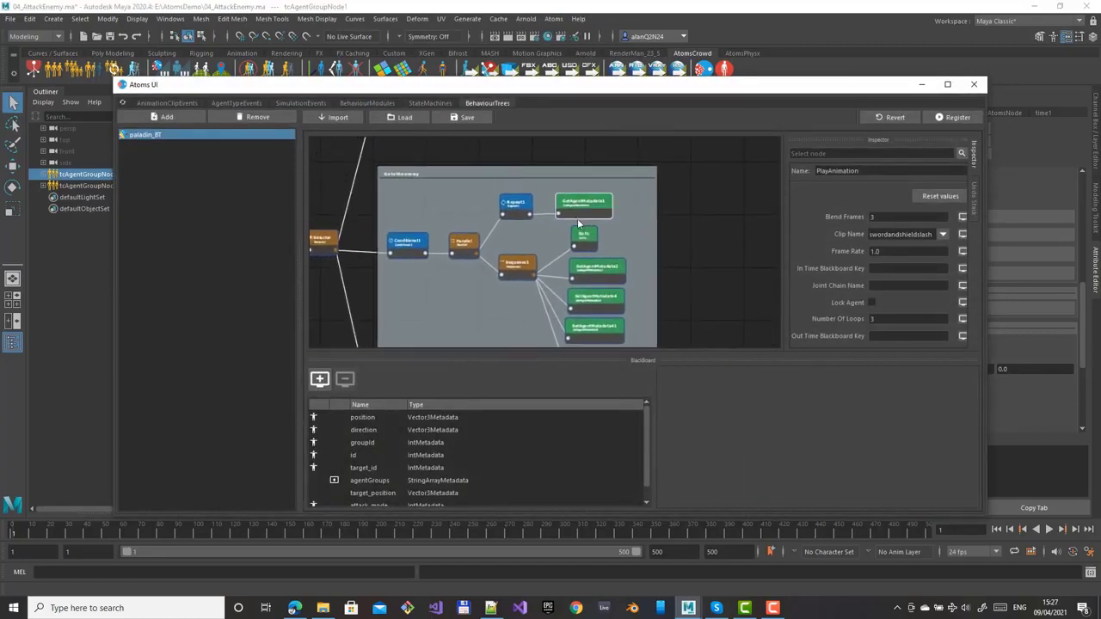
{"action": "left_click", "coordinate": [426, 242]}
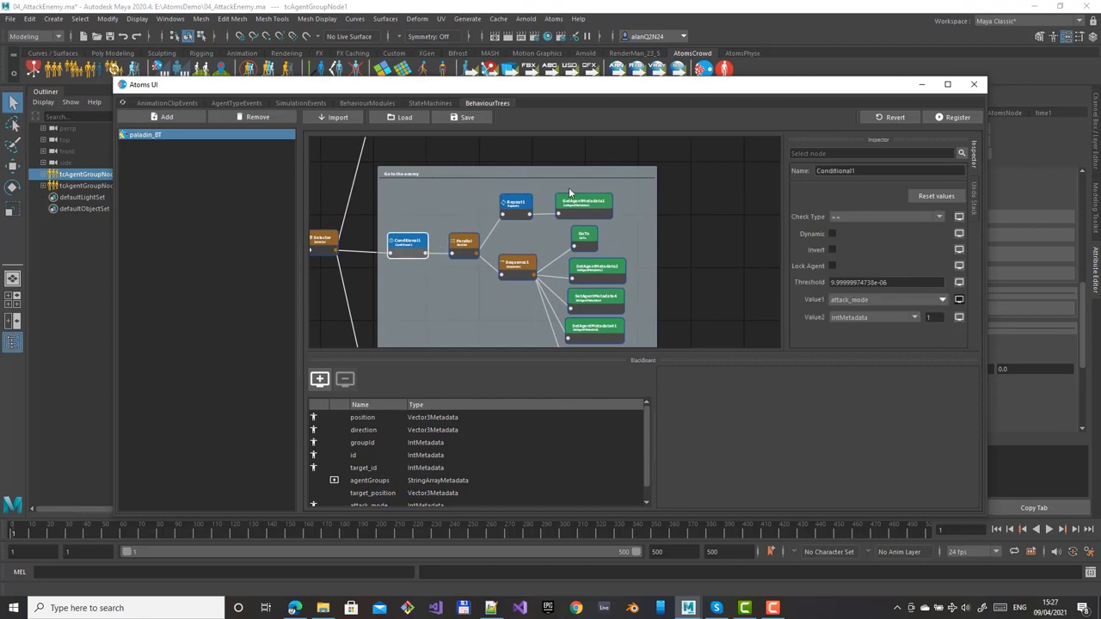
{"action": "left_click", "coordinate": [832, 234]}
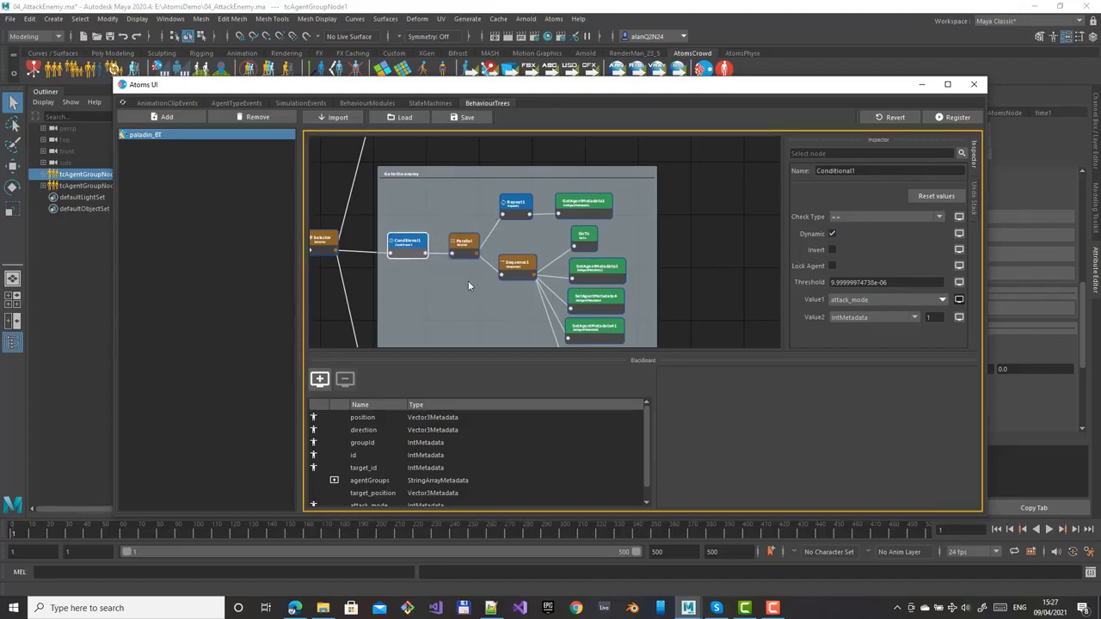
Step: Review the children of Sequence1, register the updated paladin_BT tree and close the Atoms UI
{"action": "middle_click_drag", "start_coordinate": [697, 299], "coordinate": [685, 231]}
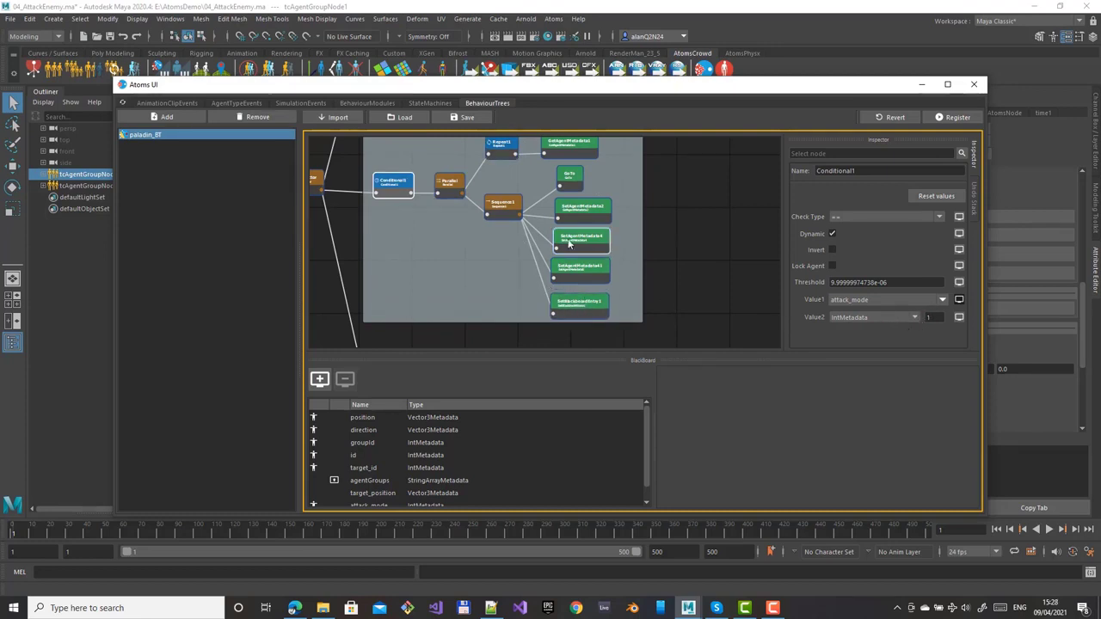
{"action": "middle_click_drag", "start_coordinate": [529, 256], "coordinate": [546, 286]}
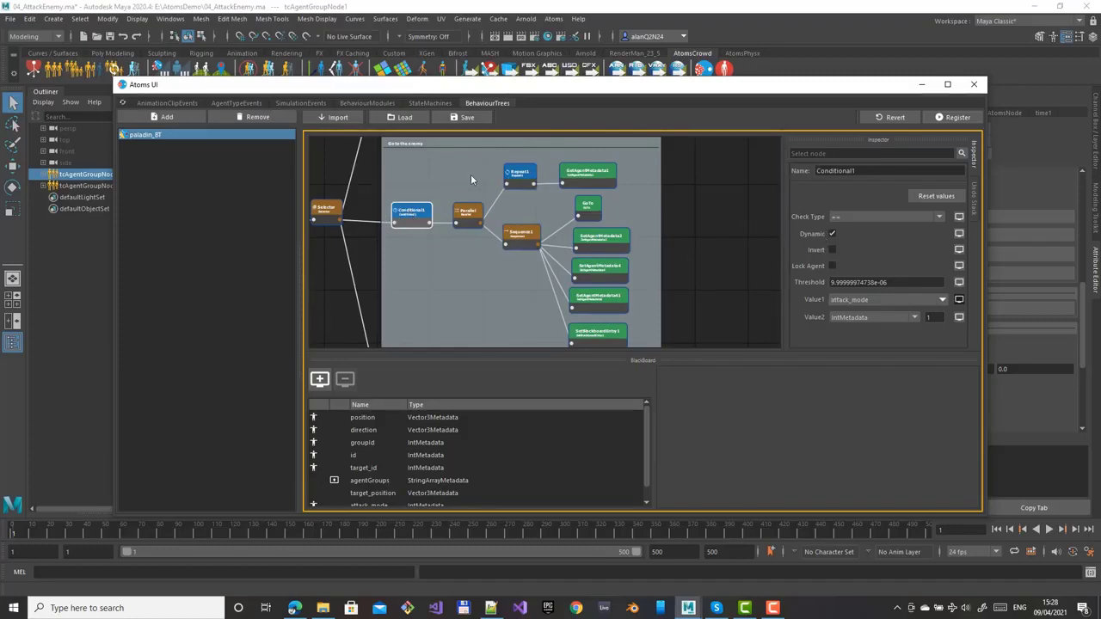
{"action": "left_click", "coordinate": [957, 118]}
{"action": "left_click", "coordinate": [973, 83]}
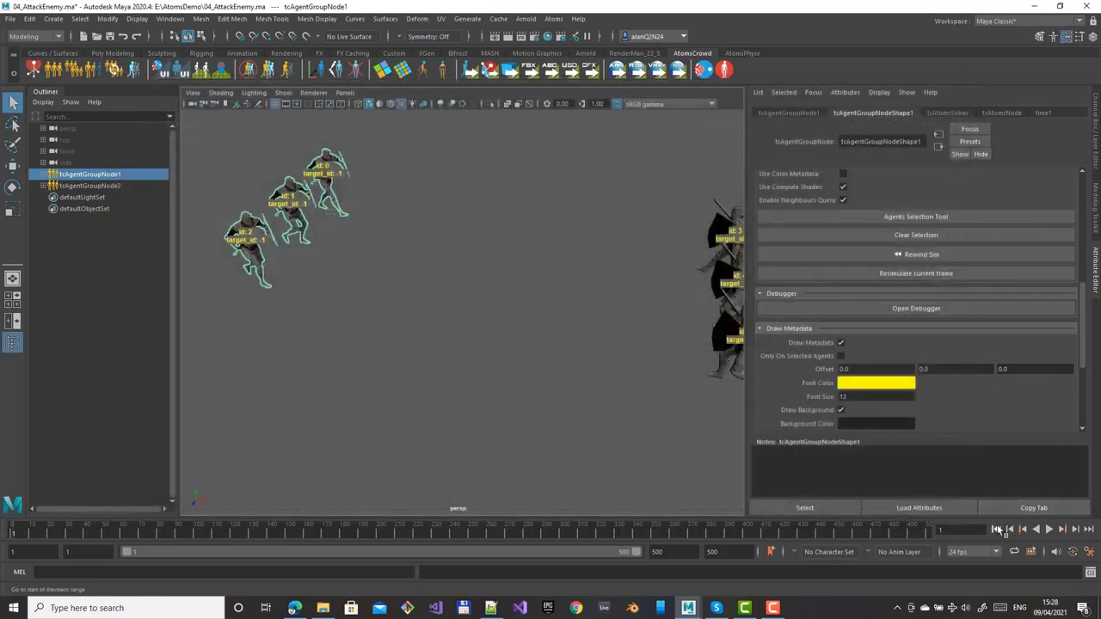
Step: Play the simulation to check the agents' attack behaviour, stop it and rewind to the start
{"action": "left_click", "coordinate": [1050, 530]}
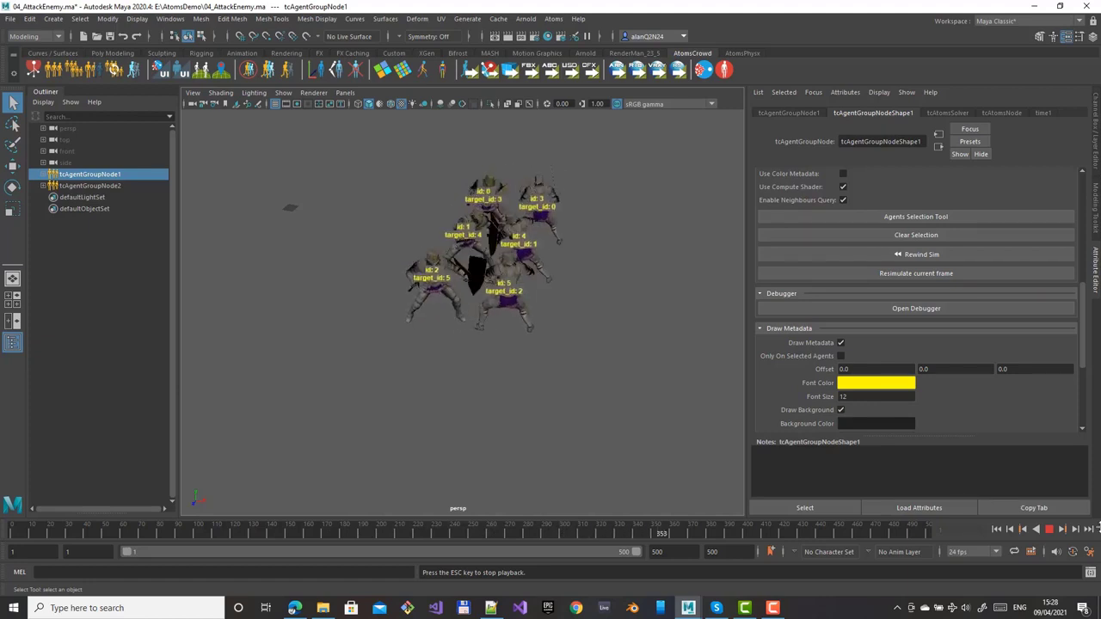
{"action": "left_click", "coordinate": [1049, 529]}
{"action": "left_click", "coordinate": [997, 530]}
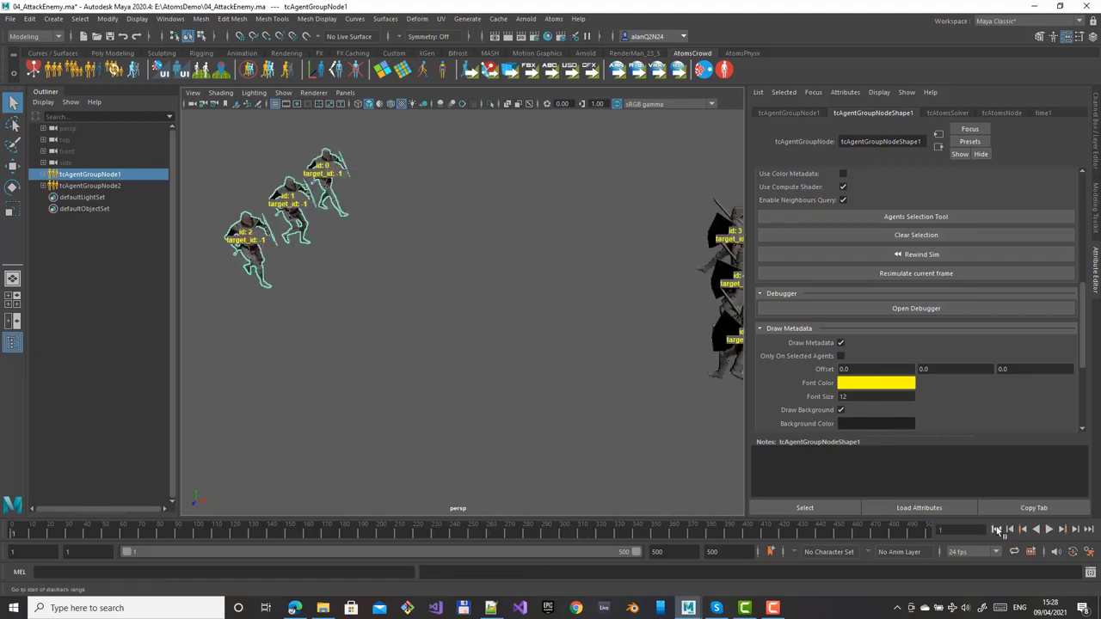
Step: Reopen the Atoms UI in a larger window and move Conditional2 and PlayAnimation further above the "Go to the enemy" comment
{"action": "left_click", "coordinate": [553, 18]}
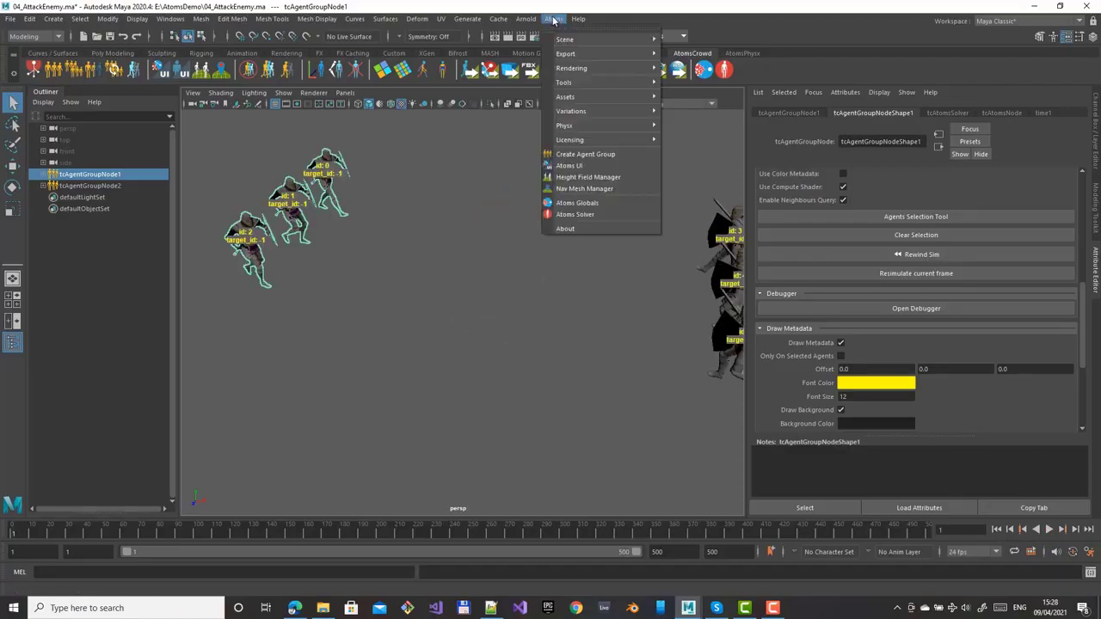
{"action": "left_click", "coordinate": [569, 166]}
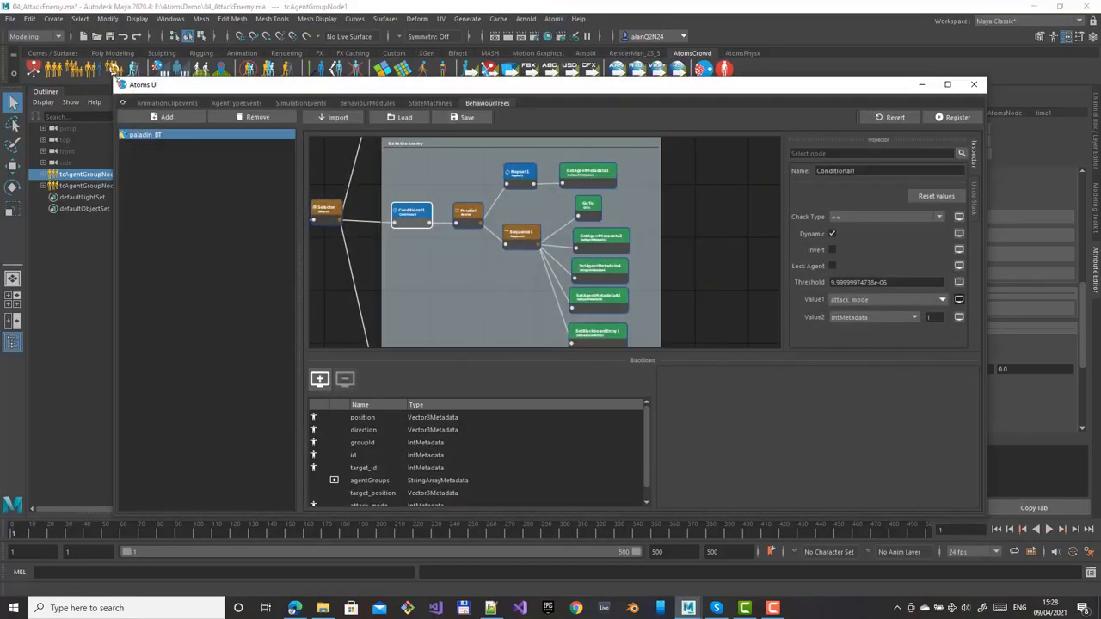
{"action": "left_click_drag", "start_coordinate": [115, 79], "coordinate": [1, 29]}
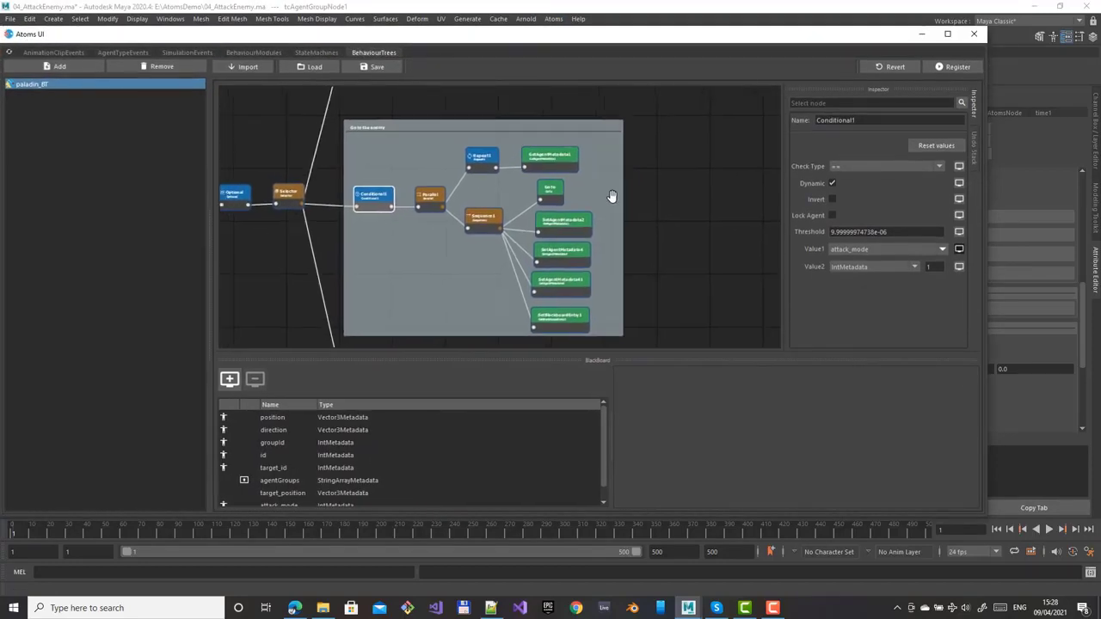
{"action": "middle_click_drag", "start_coordinate": [612, 196], "coordinate": [649, 297]}
{"action": "left_click", "coordinate": [391, 159]}
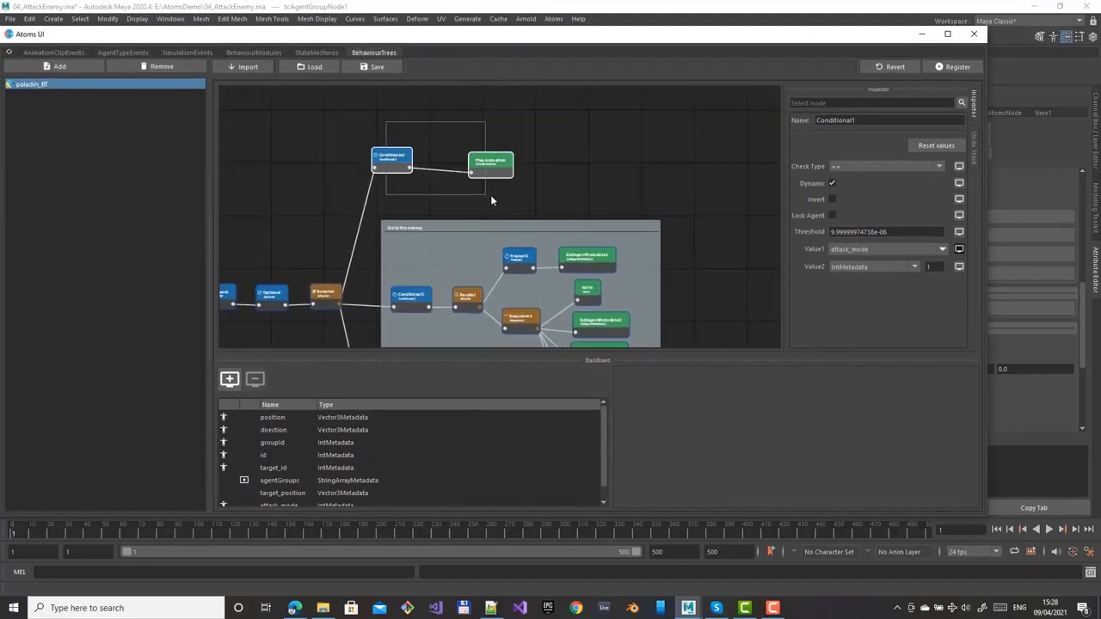
{"action": "left_click_drag", "start_coordinate": [397, 159], "coordinate": [393, 121]}
{"action": "left_click", "coordinate": [412, 146]}
{"action": "middle_click_drag", "start_coordinate": [488, 138], "coordinate": [487, 197]}
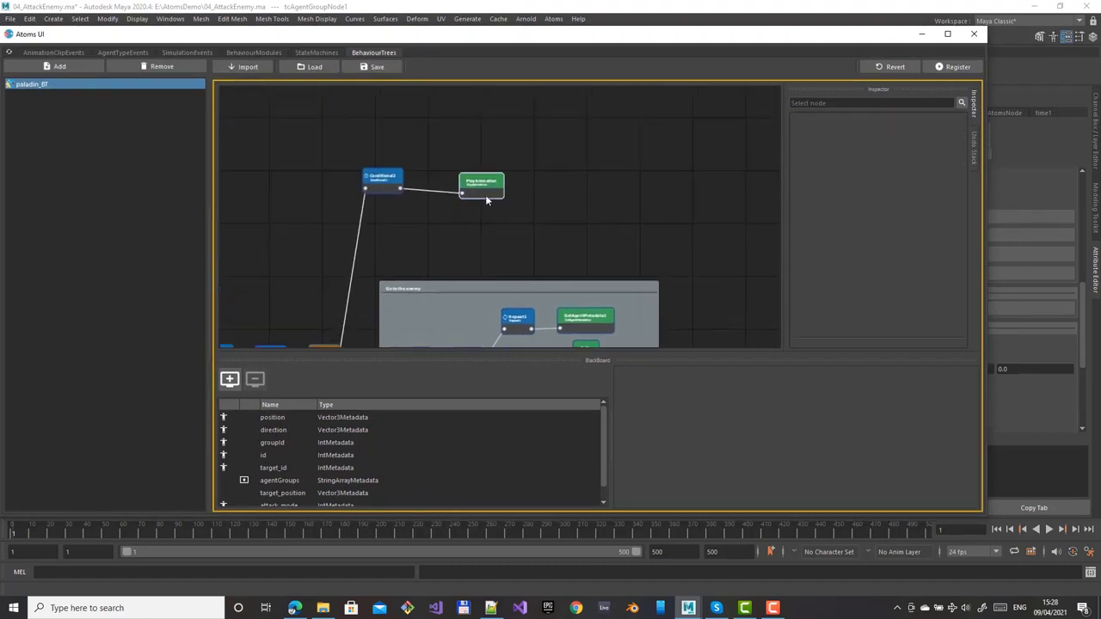
Step: Move the PlayAnimation node farther from Conditional2 and set its Number Of Loops to 1
{"action": "left_click", "coordinate": [486, 195]}
{"action": "left_click_drag", "start_coordinate": [479, 183], "coordinate": [537, 182]}
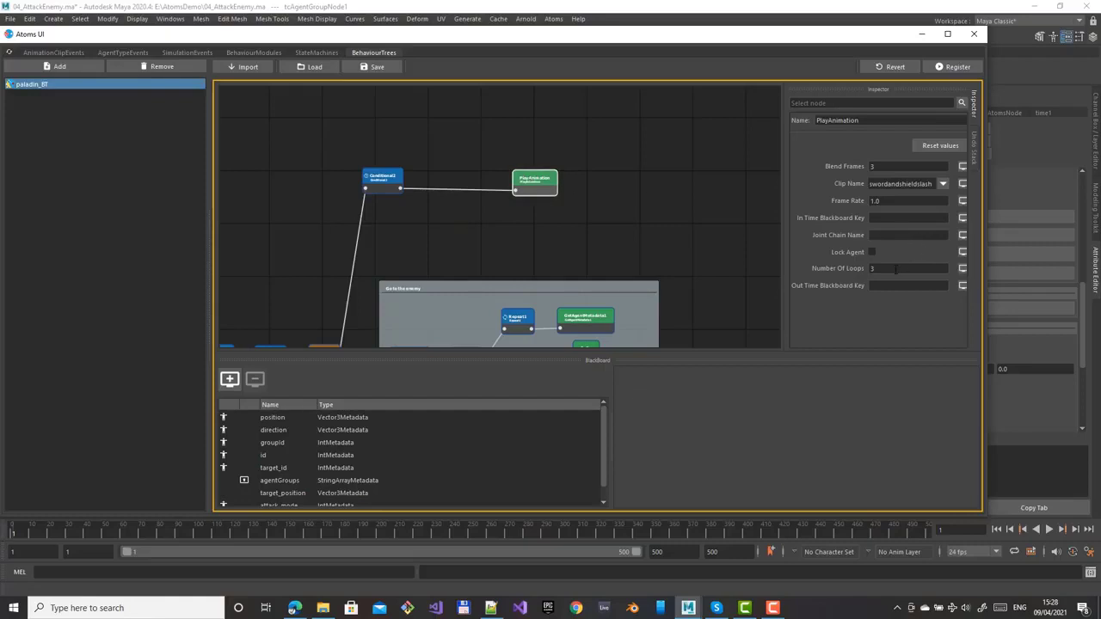
{"action": "double_click", "coordinate": [896, 271]}
{"action": "type", "text": "1"}
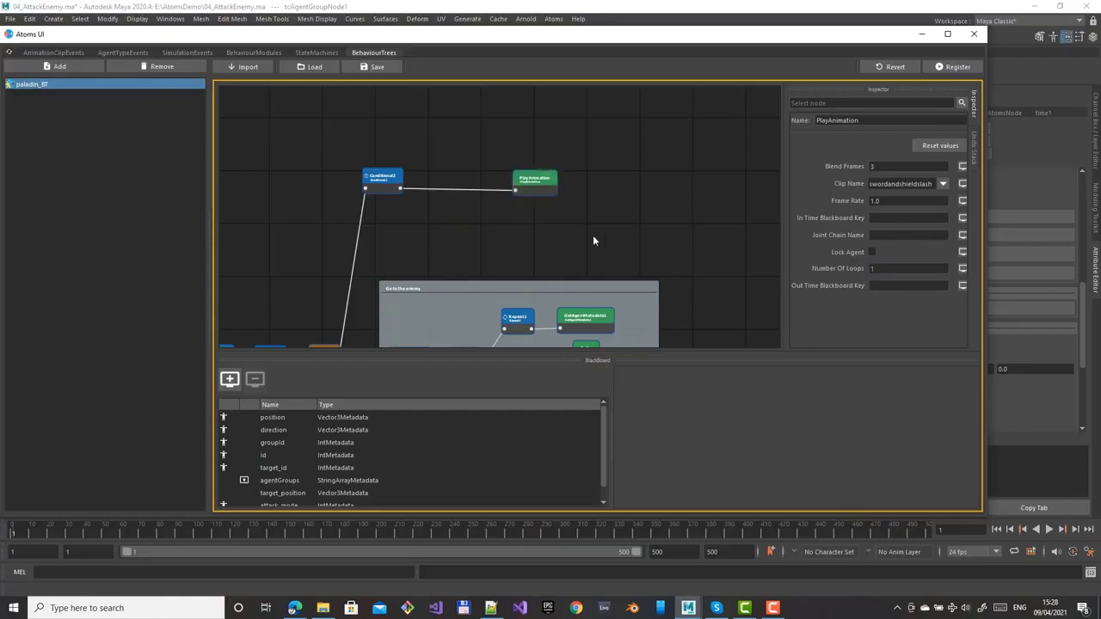
{"action": "left_click", "coordinate": [592, 235]}
Step: Duplicate PlayAnimation, set the copy's Clip Name to swordandshieldimpact, and arrange the copy below the original
{"action": "left_click", "coordinate": [534, 182]}
{"action": "key", "text": "ctrl+v"}
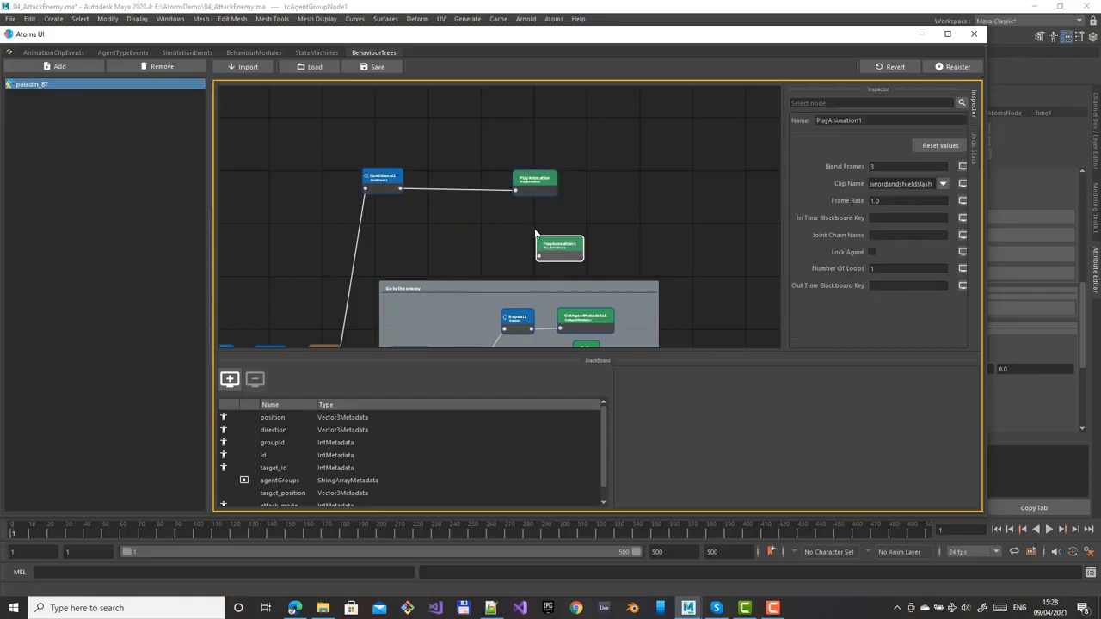
{"action": "left_click_drag", "start_coordinate": [552, 243], "coordinate": [539, 231]}
{"action": "left_click", "coordinate": [536, 181]}
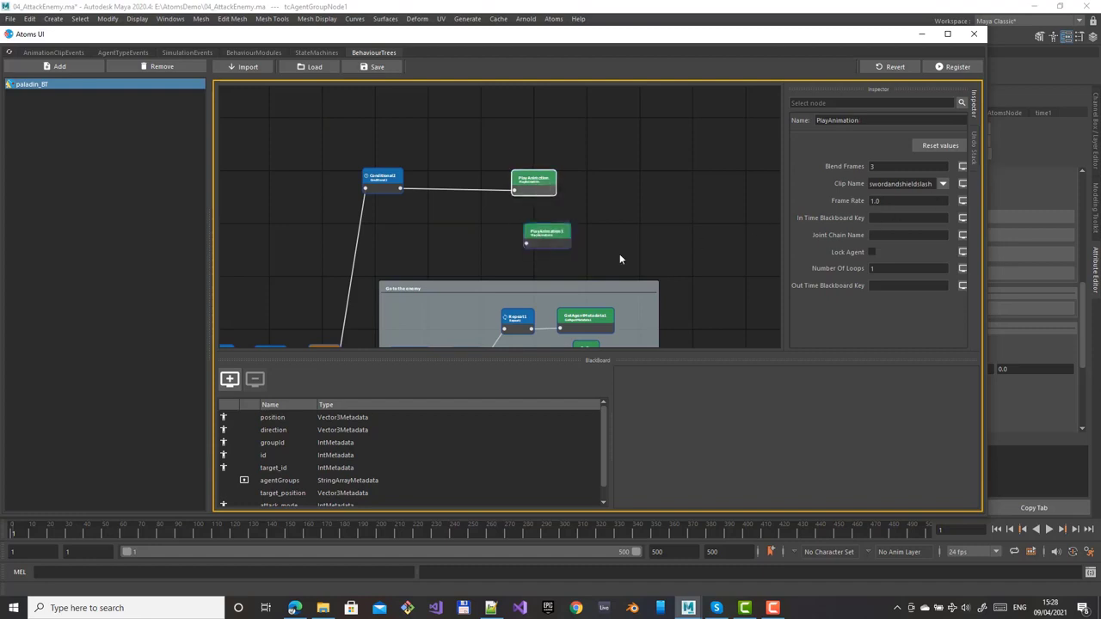
{"action": "left_click", "coordinate": [566, 238]}
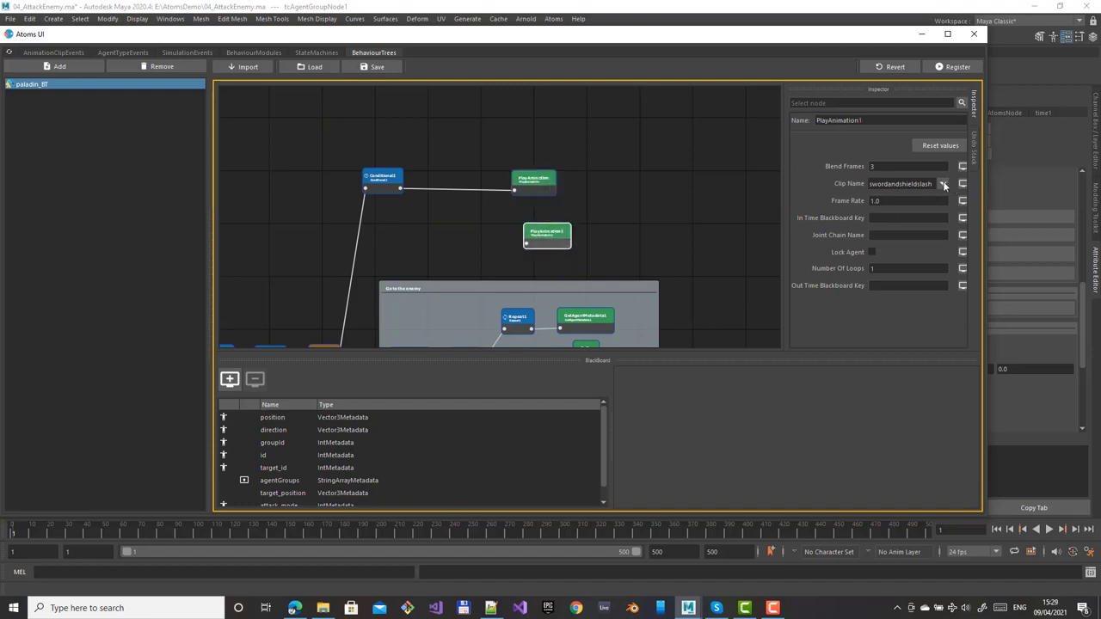
{"action": "left_click", "coordinate": [944, 185]}
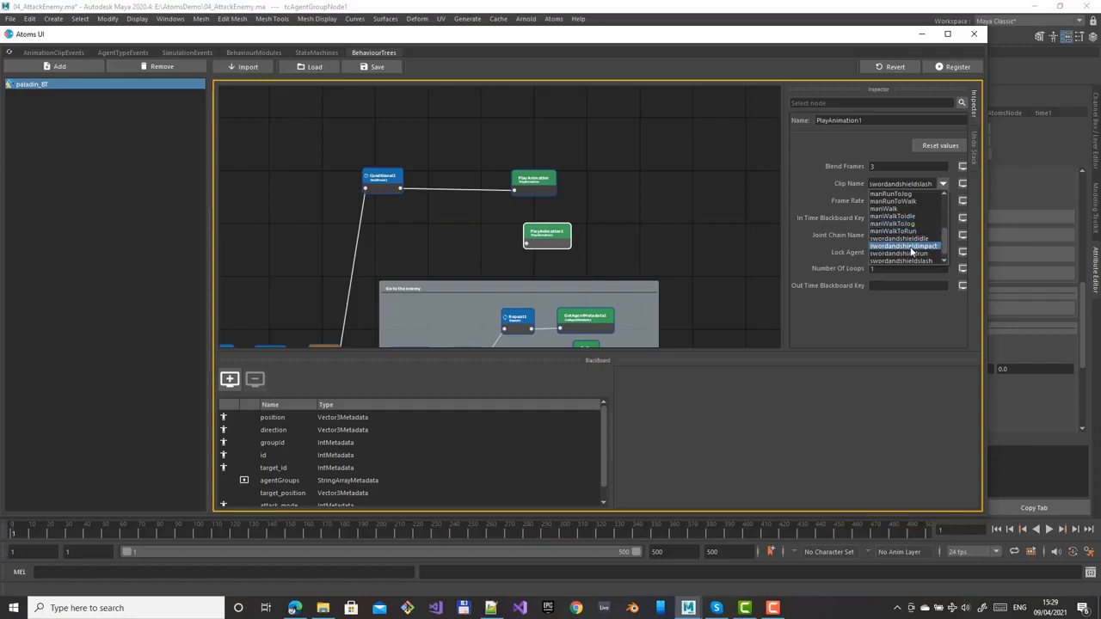
{"action": "left_click", "coordinate": [908, 247]}
{"action": "left_click_drag", "start_coordinate": [543, 232], "coordinate": [529, 228]}
{"action": "left_click_drag", "start_coordinate": [534, 177], "coordinate": [552, 181]}
Step: Add a Selector node after Conditional2, connect it to both PlayAnimation nodes, and align the branch
{"action": "left_click", "coordinate": [448, 208]}
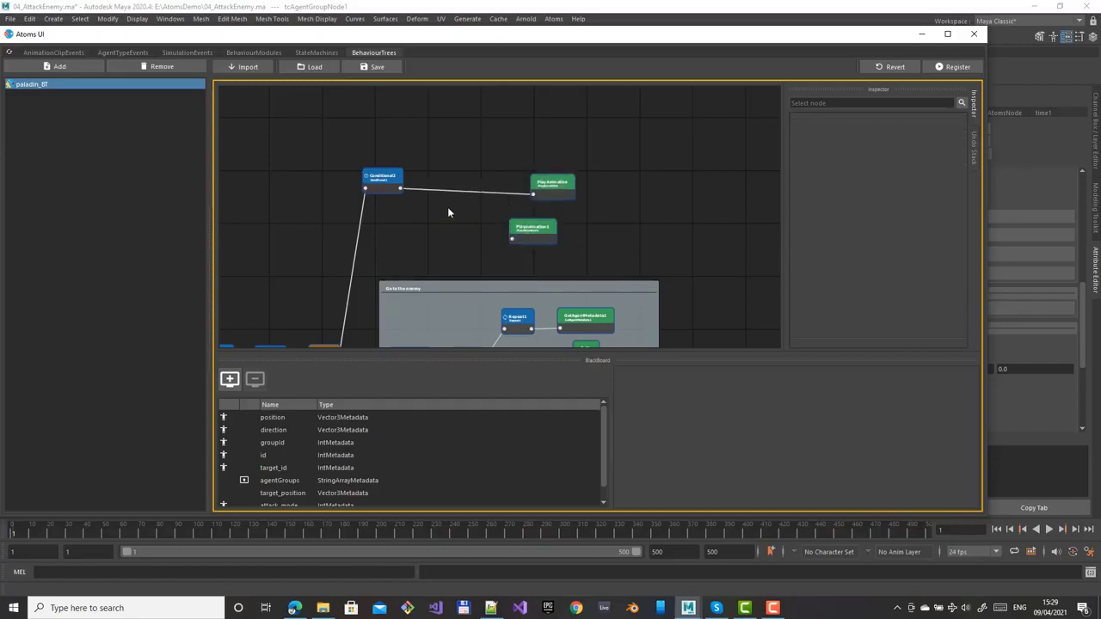
{"action": "right_click", "coordinate": [448, 213]}
{"action": "type", "text": "selec"}
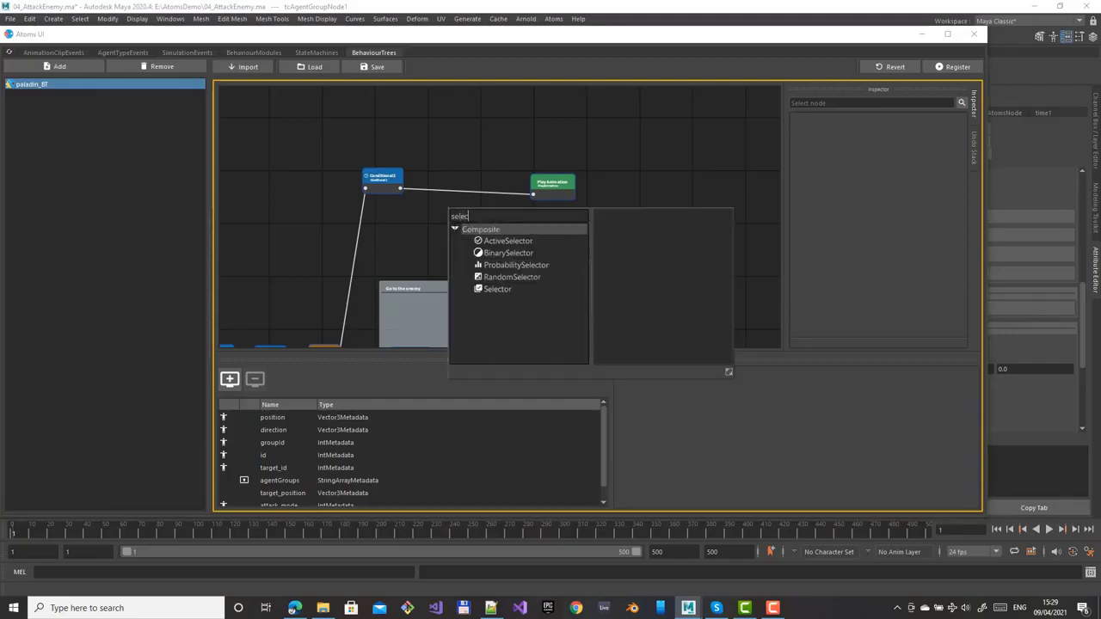
{"action": "double_click", "coordinate": [498, 289]}
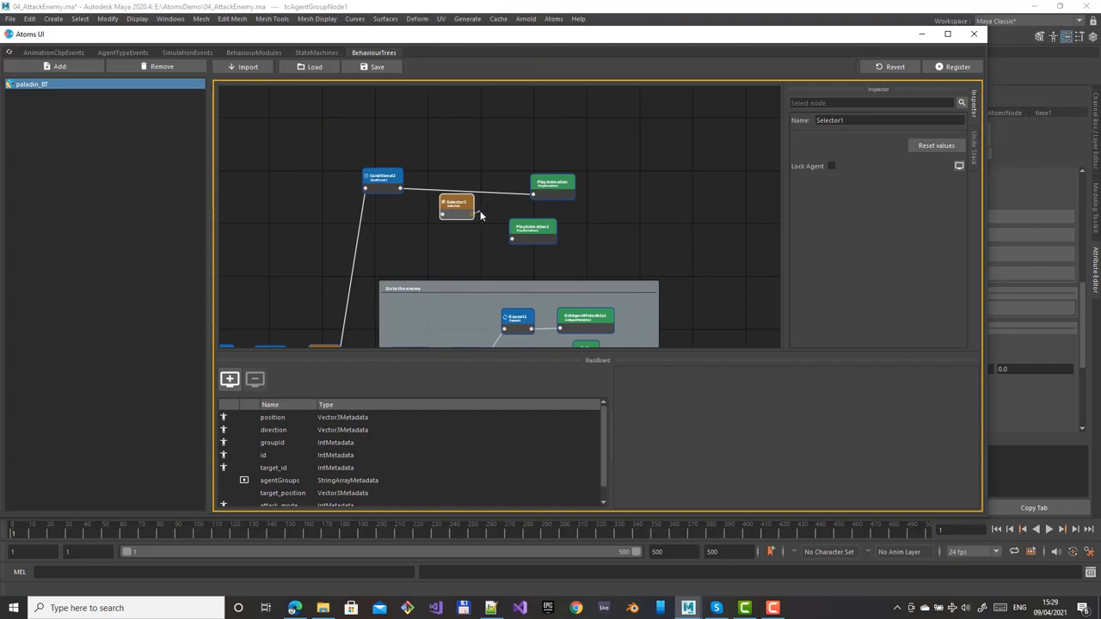
{"action": "left_click_drag", "start_coordinate": [475, 213], "coordinate": [533, 196]}
{"action": "left_click_drag", "start_coordinate": [508, 246], "coordinate": [514, 238]}
{"action": "left_click_drag", "start_coordinate": [401, 189], "coordinate": [451, 188]}
{"action": "left_click_drag", "start_coordinate": [524, 230], "coordinate": [548, 231]}
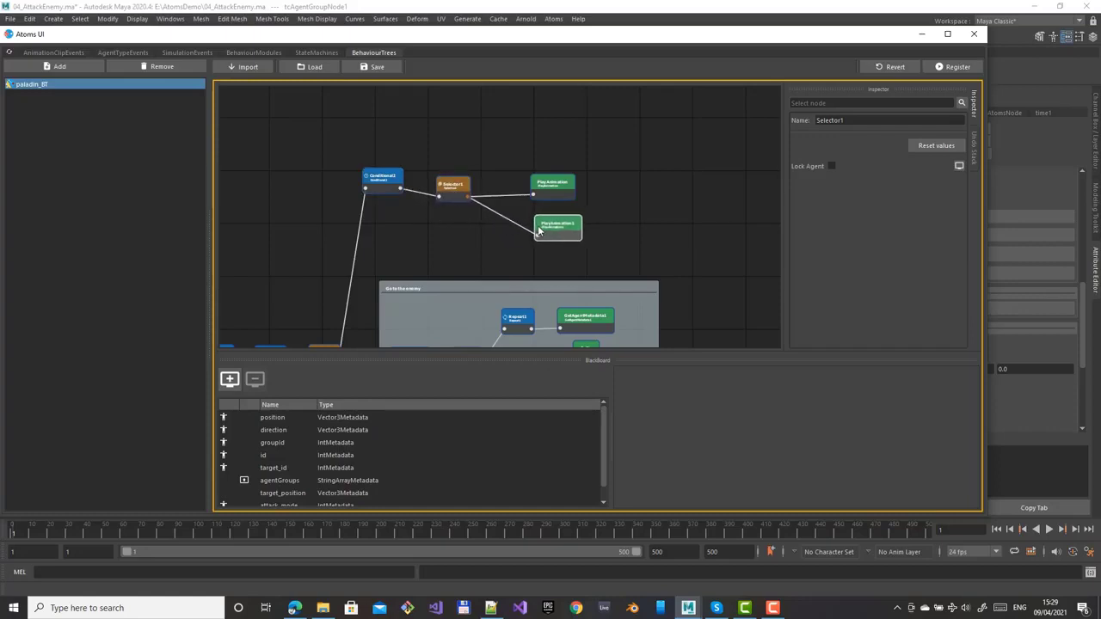
{"action": "left_click", "coordinate": [546, 191]}
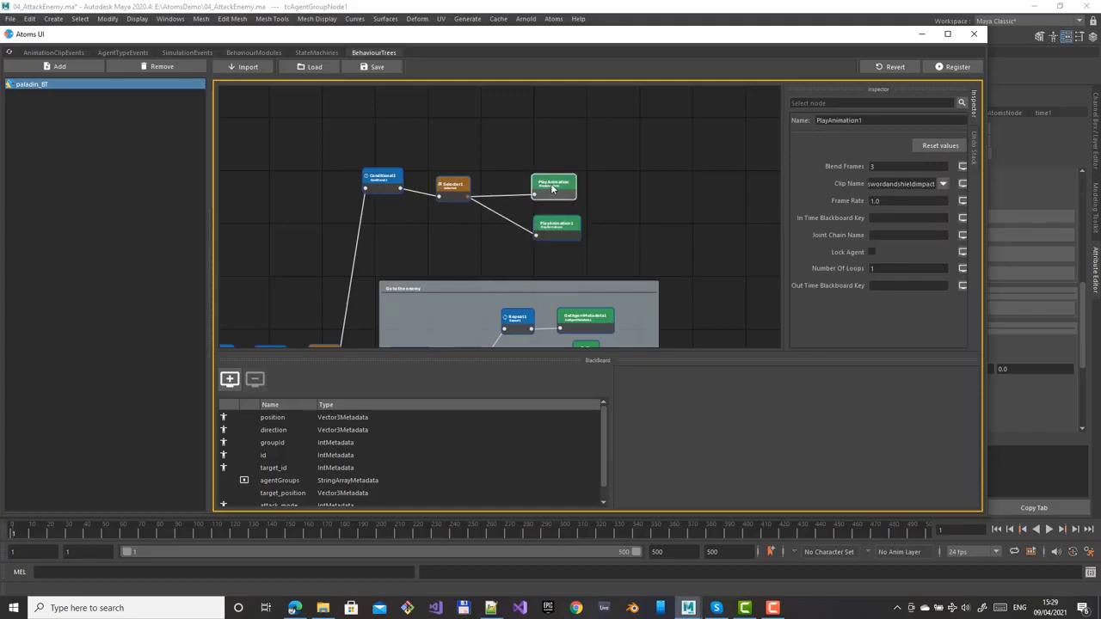
{"action": "left_click_drag", "start_coordinate": [547, 192], "coordinate": [551, 193]}
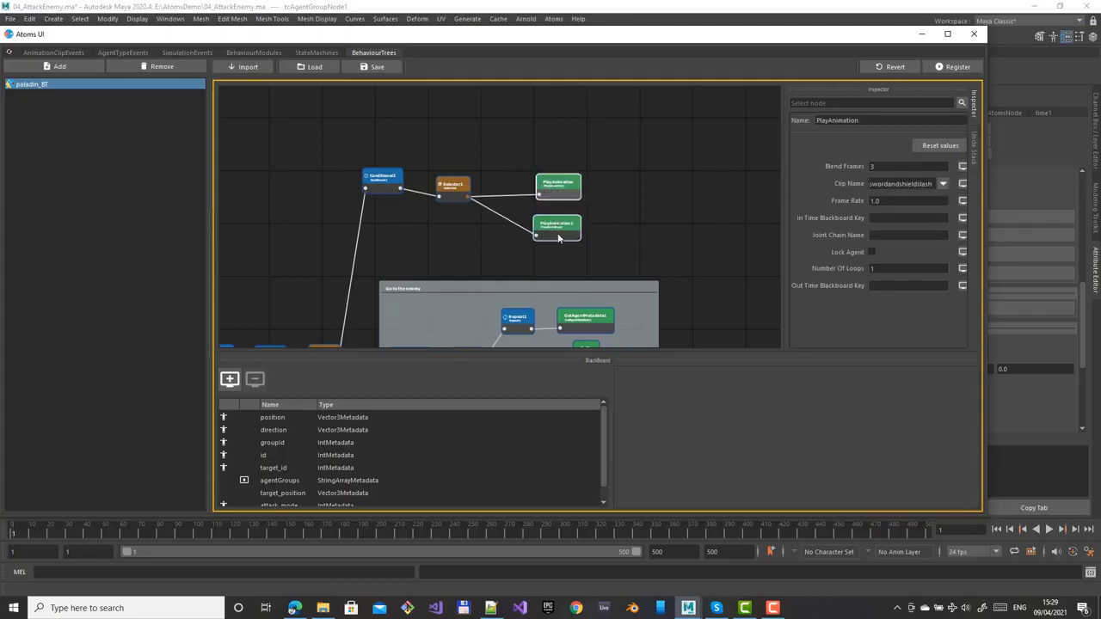
{"action": "left_click_drag", "start_coordinate": [388, 183], "coordinate": [391, 191]}
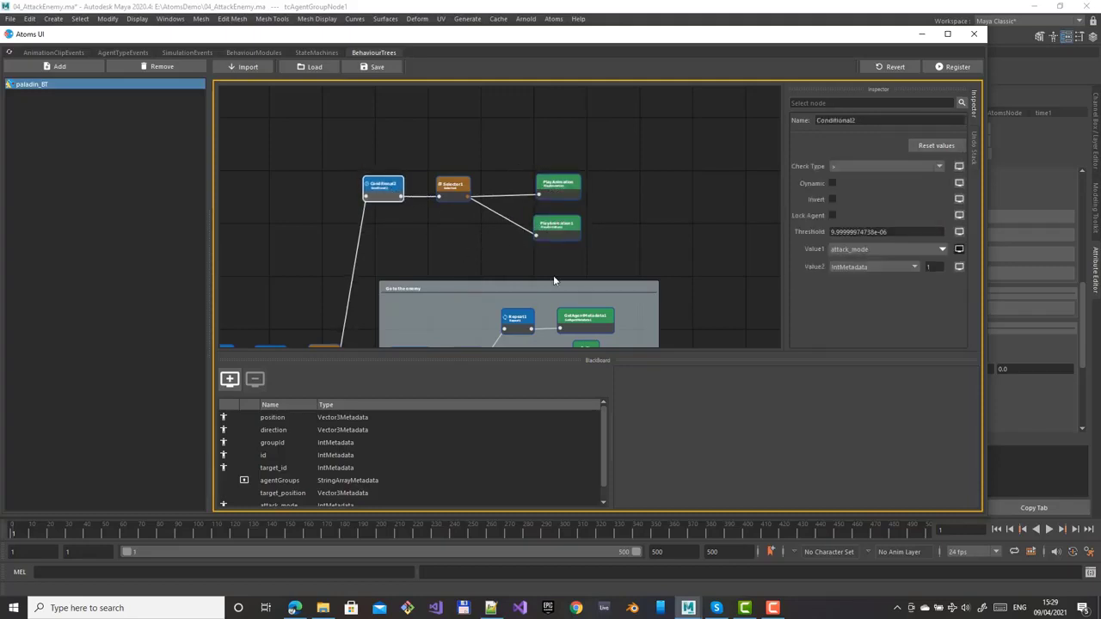
{"action": "right_click", "coordinate": [485, 148]}
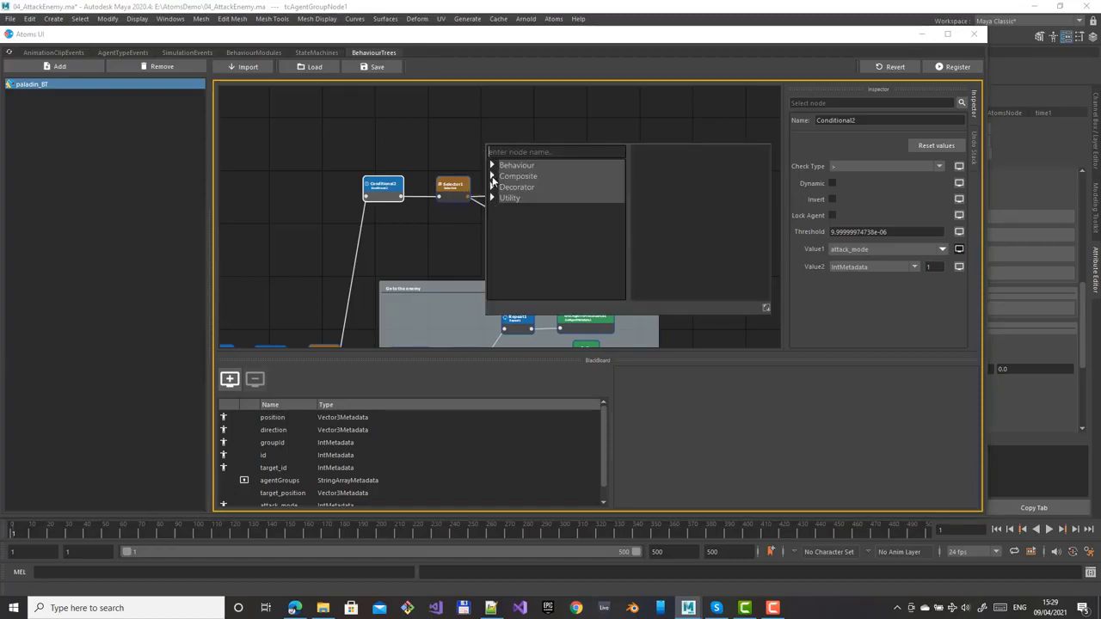
{"action": "left_click", "coordinate": [493, 177]}
{"action": "scroll", "coordinate": [533, 234], "scroll_direction": "down", "scroll_amount": 3}
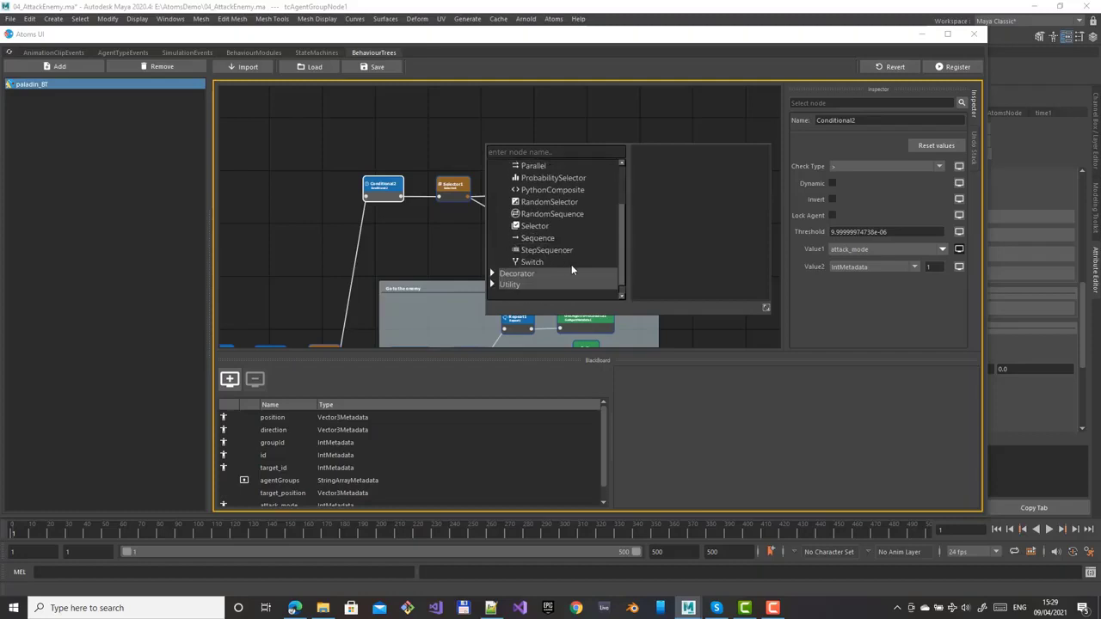
{"action": "scroll", "coordinate": [550, 189], "scroll_direction": "up", "scroll_amount": 3}
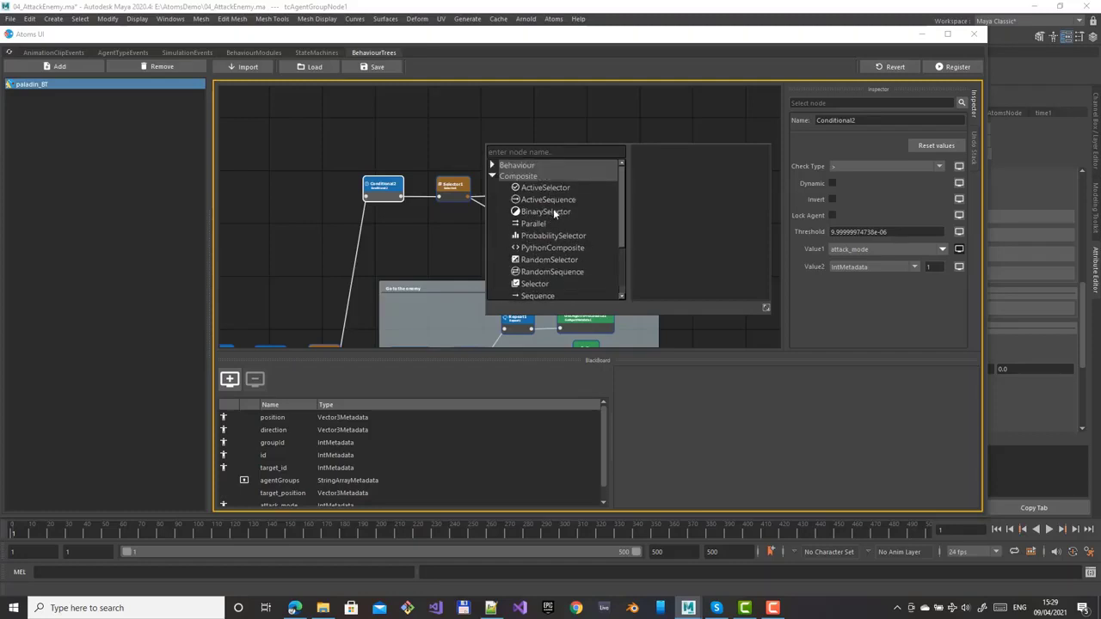
{"action": "scroll", "coordinate": [587, 256], "scroll_direction": "down", "scroll_amount": 1}
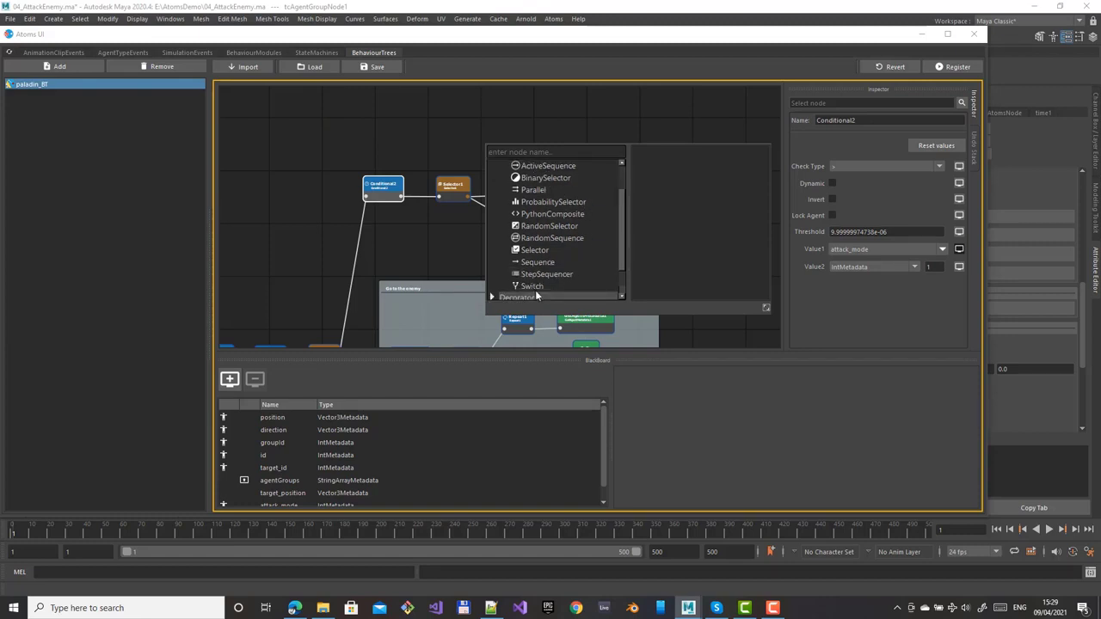
{"action": "left_click", "coordinate": [419, 148]}
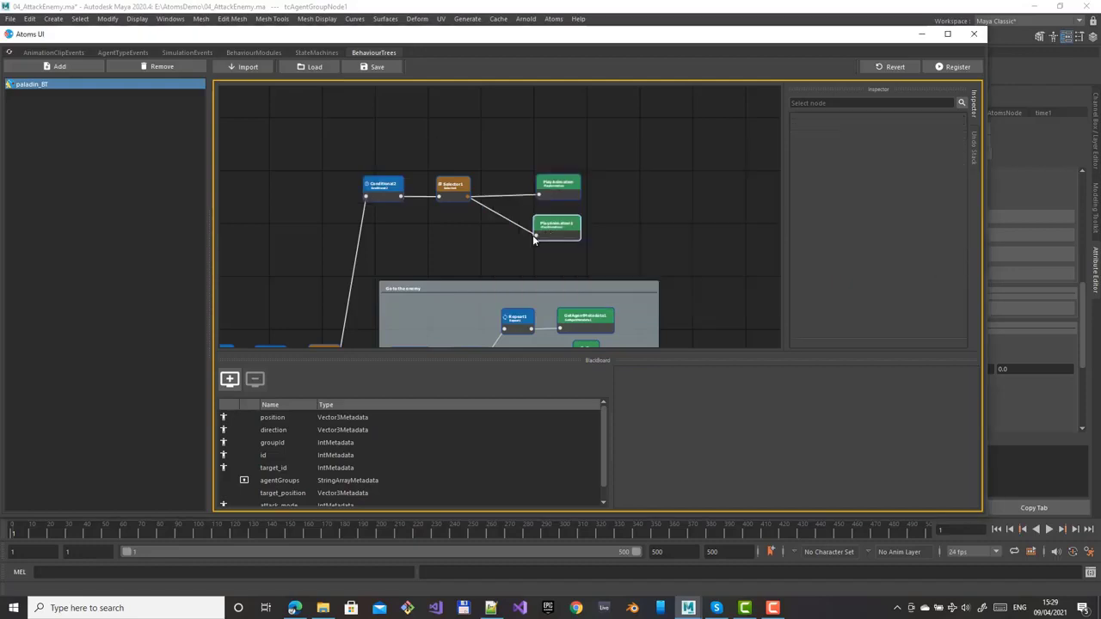
Step: Add a Conditional decorator and connect it between Selector1 and the swordandshieldslash PlayAnimation node
{"action": "left_click", "coordinate": [395, 202]}
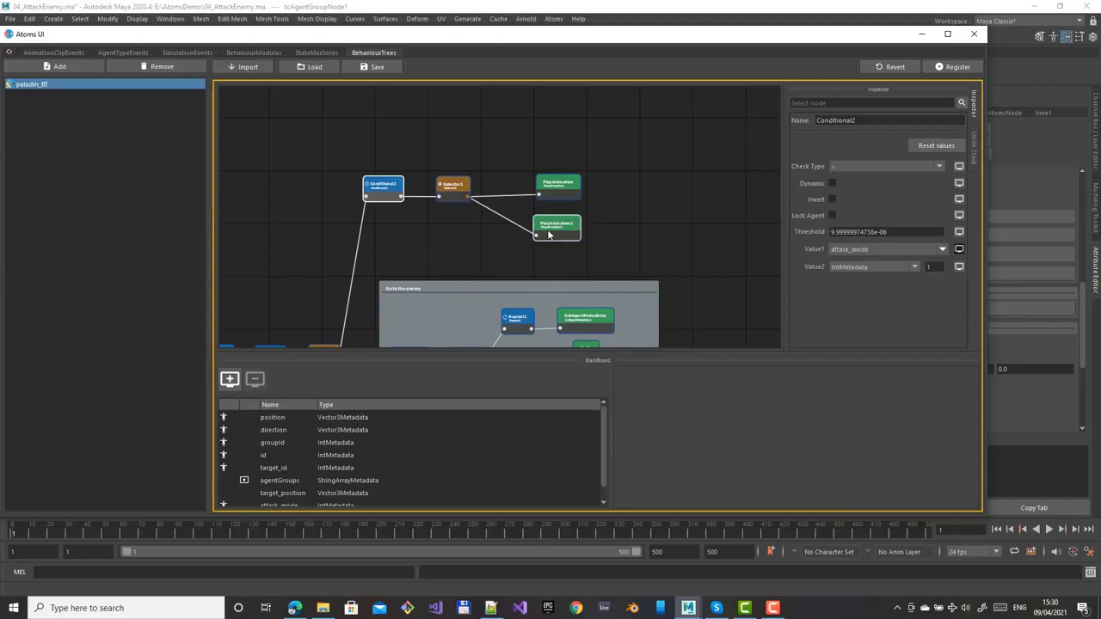
{"action": "left_click", "coordinate": [558, 185]}
{"action": "right_click", "coordinate": [486, 177]}
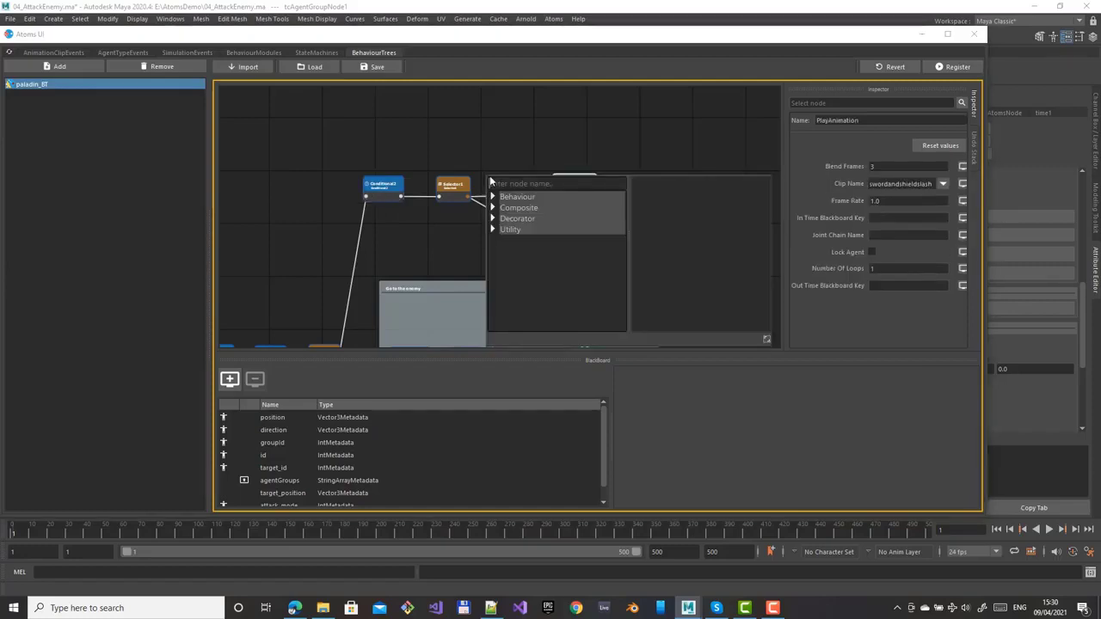
{"action": "type", "text": "condi"}
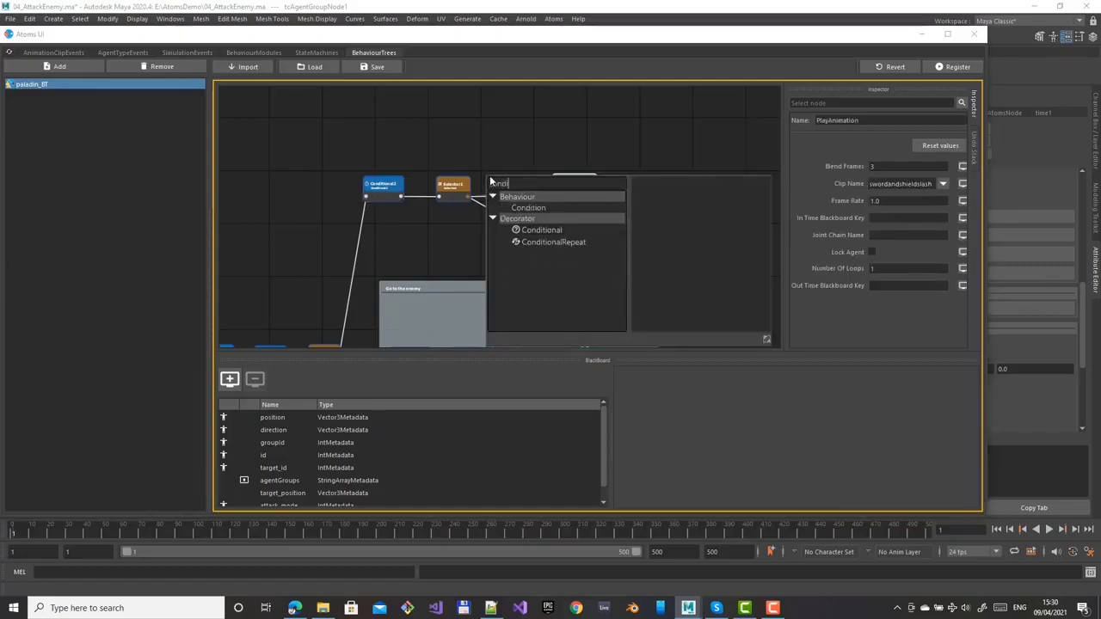
{"action": "left_click", "coordinate": [548, 231]}
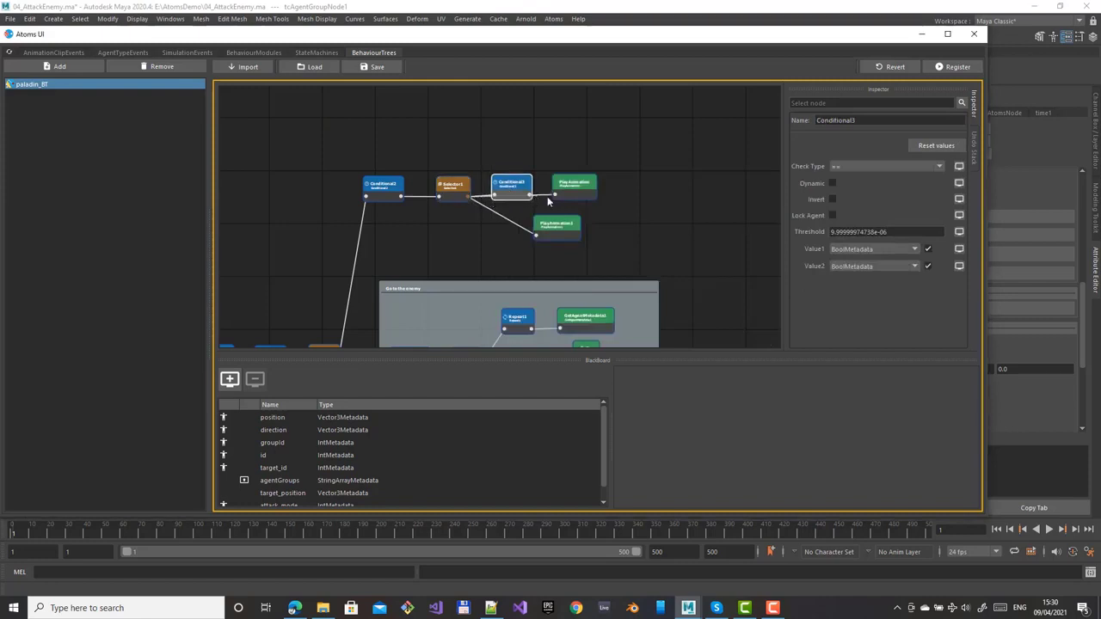
Step: Set both Conditional3 values to IntMetadata, link Value1 to the attack_mode blackboard key, and set Value2 to 2
{"action": "left_click", "coordinate": [869, 248]}
{"action": "left_click", "coordinate": [857, 294]}
{"action": "left_click", "coordinate": [881, 265]}
{"action": "left_click", "coordinate": [856, 311]}
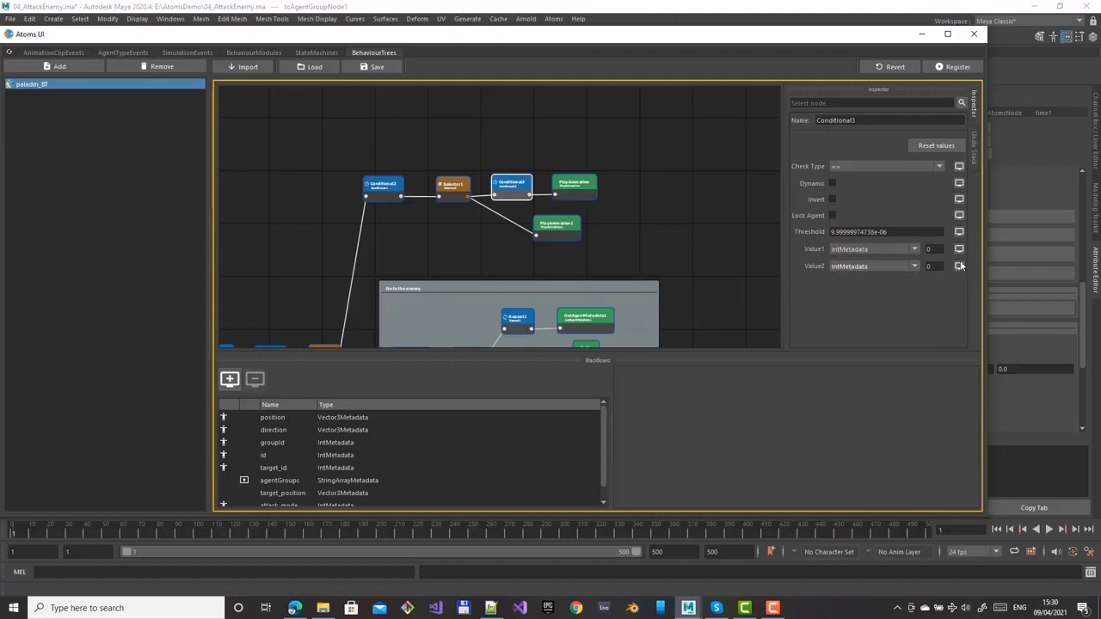
{"action": "left_click", "coordinate": [959, 249]}
{"action": "left_click", "coordinate": [942, 249]}
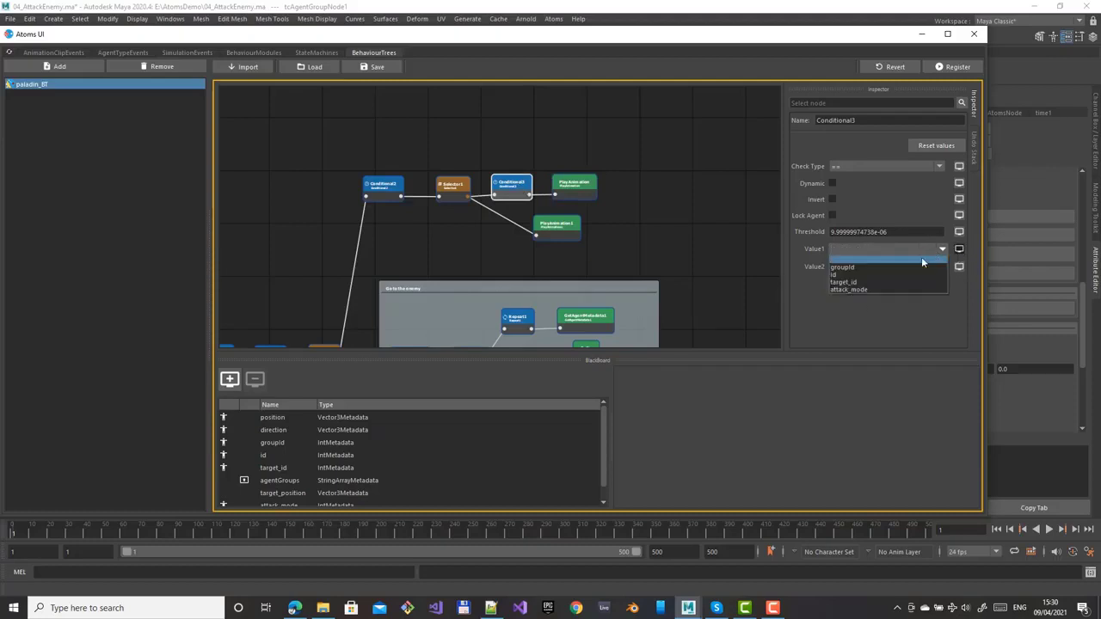
{"action": "left_click", "coordinate": [874, 289]}
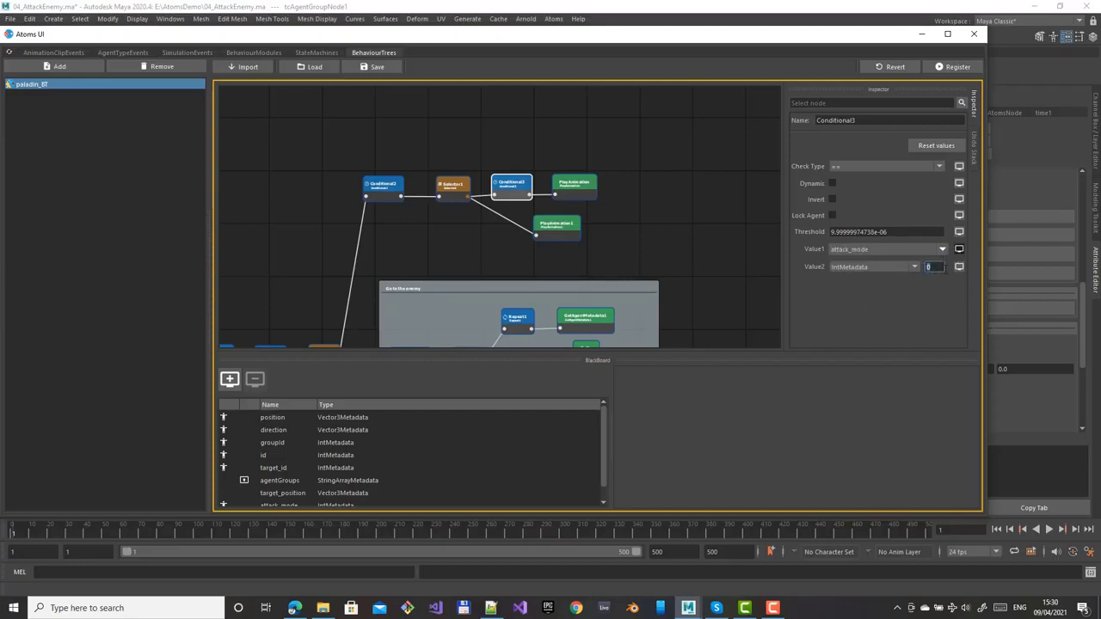
{"action": "left_click", "coordinate": [532, 238]}
Step: Duplicate Conditional3, place the copy beside PlayAnimation1, and set the copy's Value2 to 3
{"action": "left_click", "coordinate": [526, 186]}
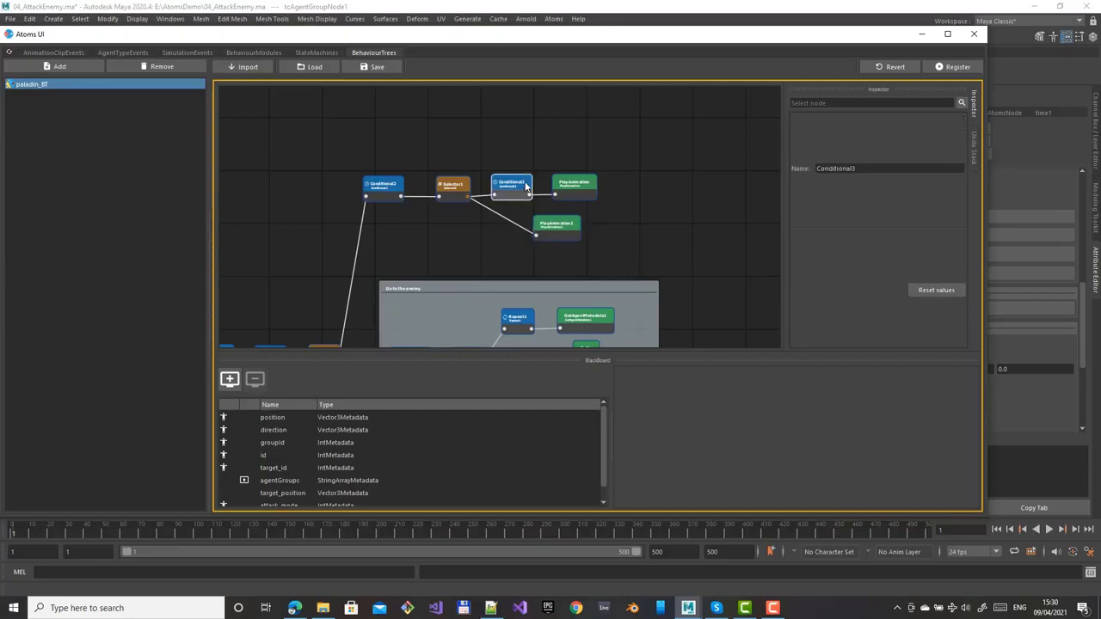
{"action": "key", "text": "ctrl+c"}
{"action": "left_click", "coordinate": [494, 229]}
{"action": "key", "text": "ctrl+v"}
{"action": "left_click_drag", "start_coordinate": [508, 244], "coordinate": [493, 233]}
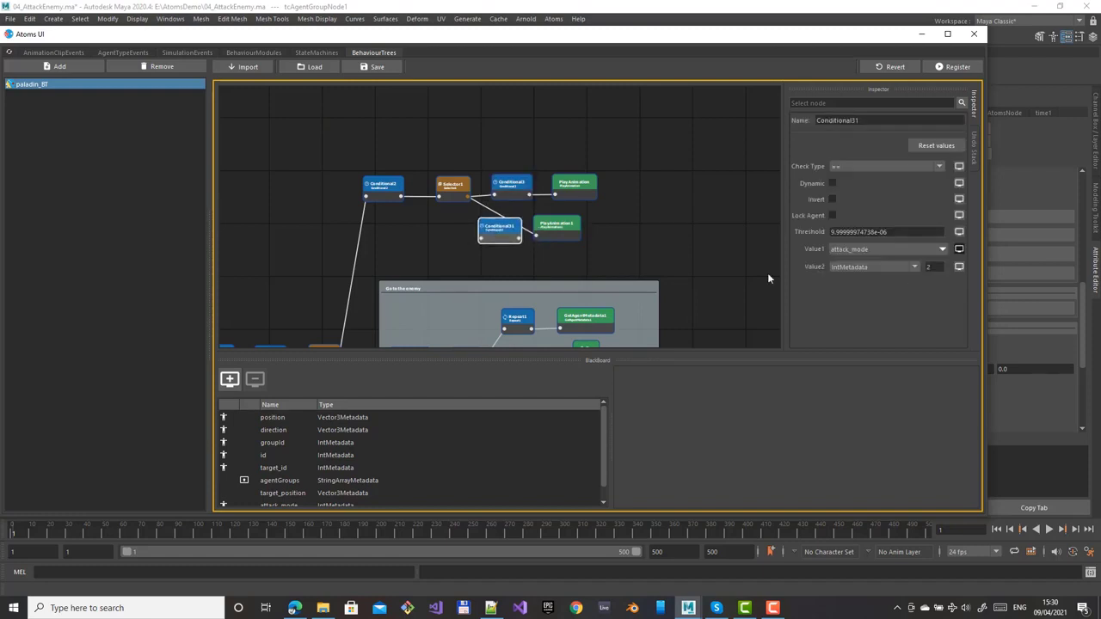
{"action": "double_click", "coordinate": [928, 266]}
{"action": "type", "text": "3"}
Step: Connect Conditional31 between Selector1 and PlayAnimation1, and space out the two animation branches
{"action": "left_click_drag", "start_coordinate": [551, 238], "coordinate": [586, 229]}
{"action": "left_click_drag", "start_coordinate": [516, 229], "coordinate": [521, 228]}
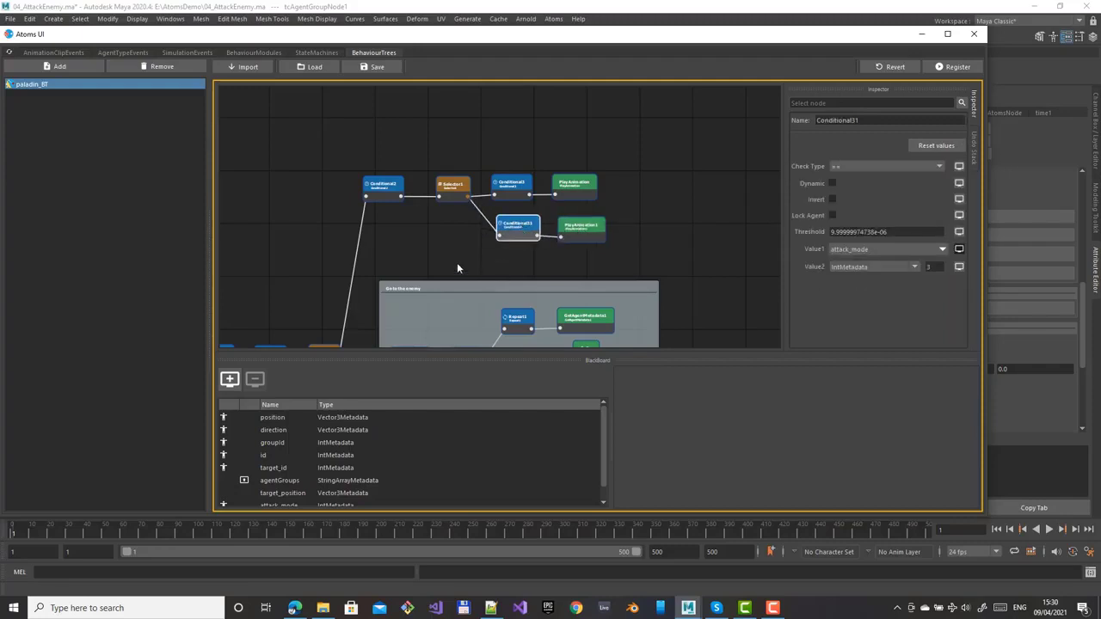
{"action": "left_click_drag", "start_coordinate": [557, 187], "coordinate": [584, 188]}
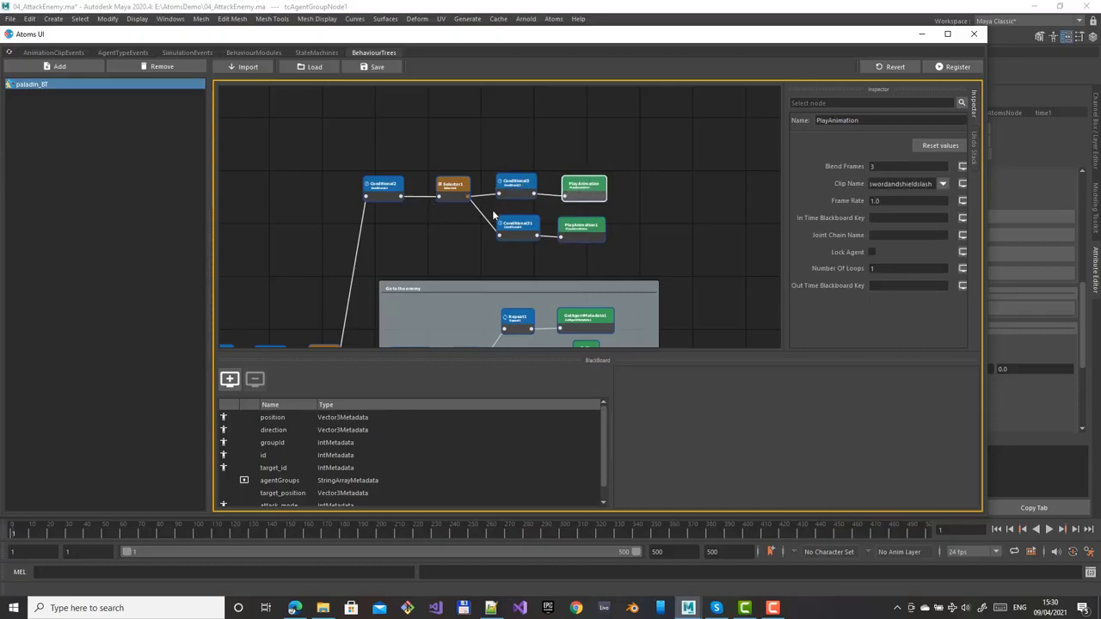
Step: Review the attack_mode comparison values of Conditional3 and Conditional31
{"action": "left_click", "coordinate": [516, 187]}
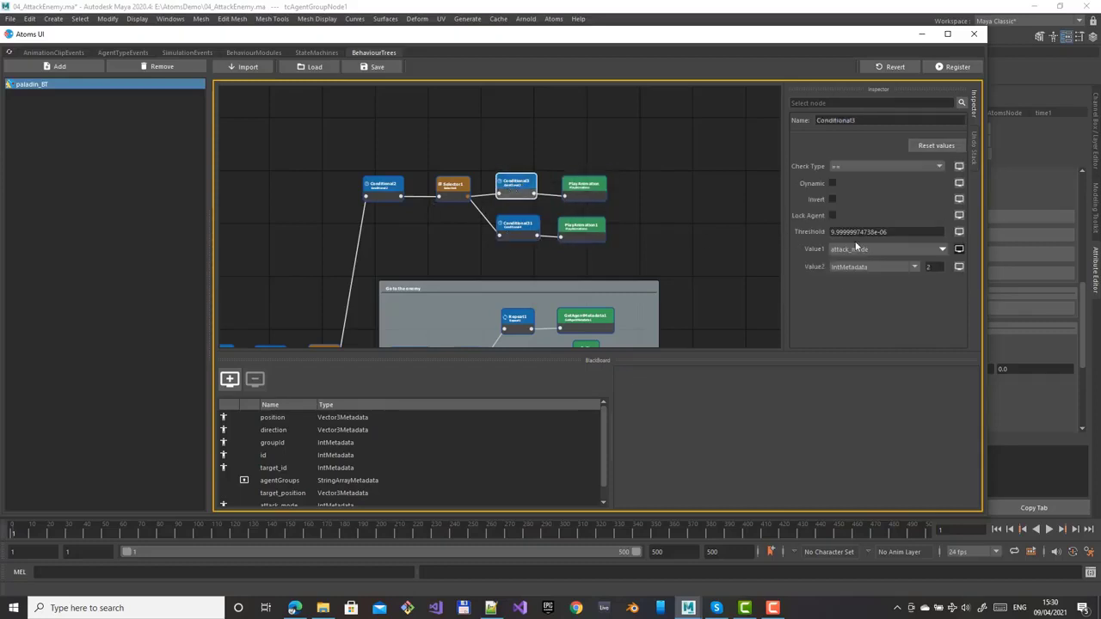
{"action": "left_click_drag", "start_coordinate": [936, 267], "coordinate": [929, 267]}
{"action": "left_click", "coordinate": [519, 227]}
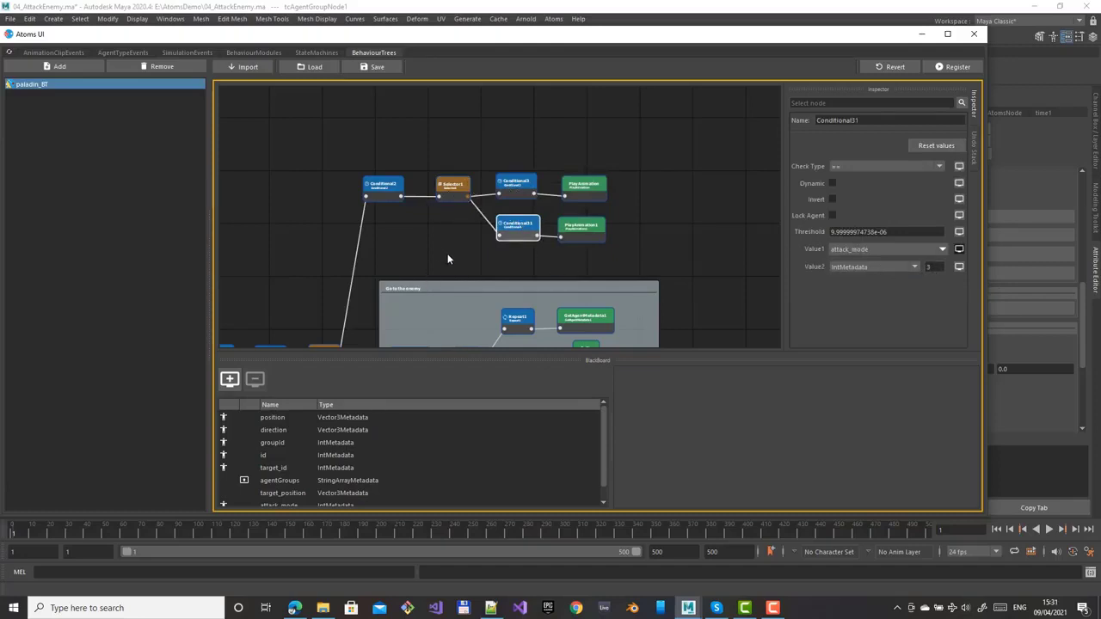
Step: Enlarge the blackboard area and add a new blackboard key named attacker
{"action": "middle_click_drag", "start_coordinate": [435, 255], "coordinate": [413, 172]}
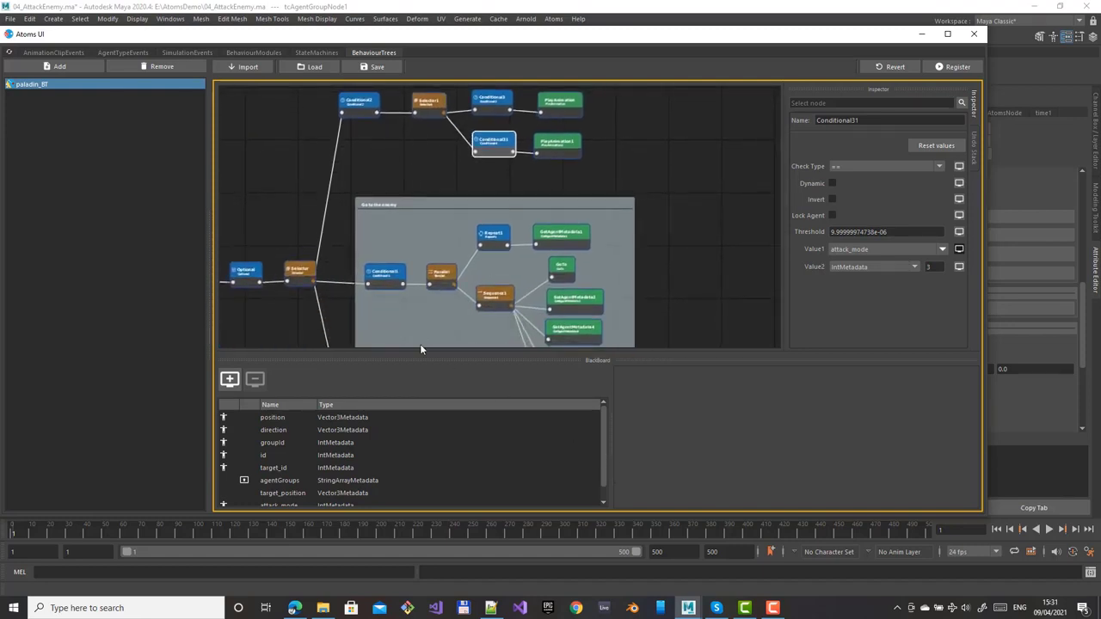
{"action": "left_click_drag", "start_coordinate": [421, 353], "coordinate": [424, 333]}
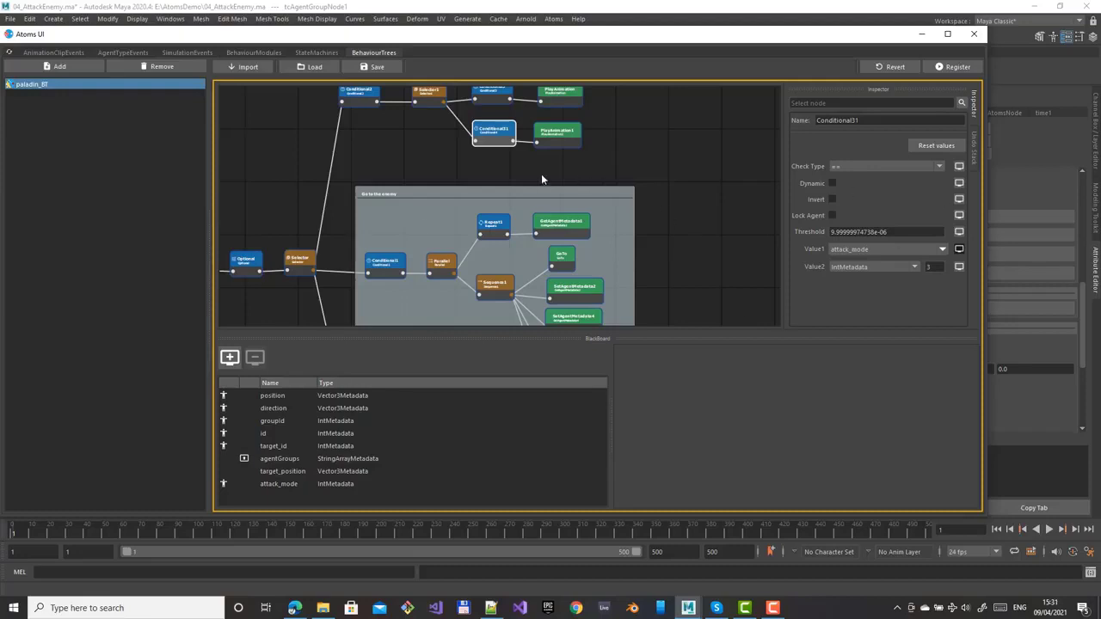
{"action": "left_click", "coordinate": [486, 91]}
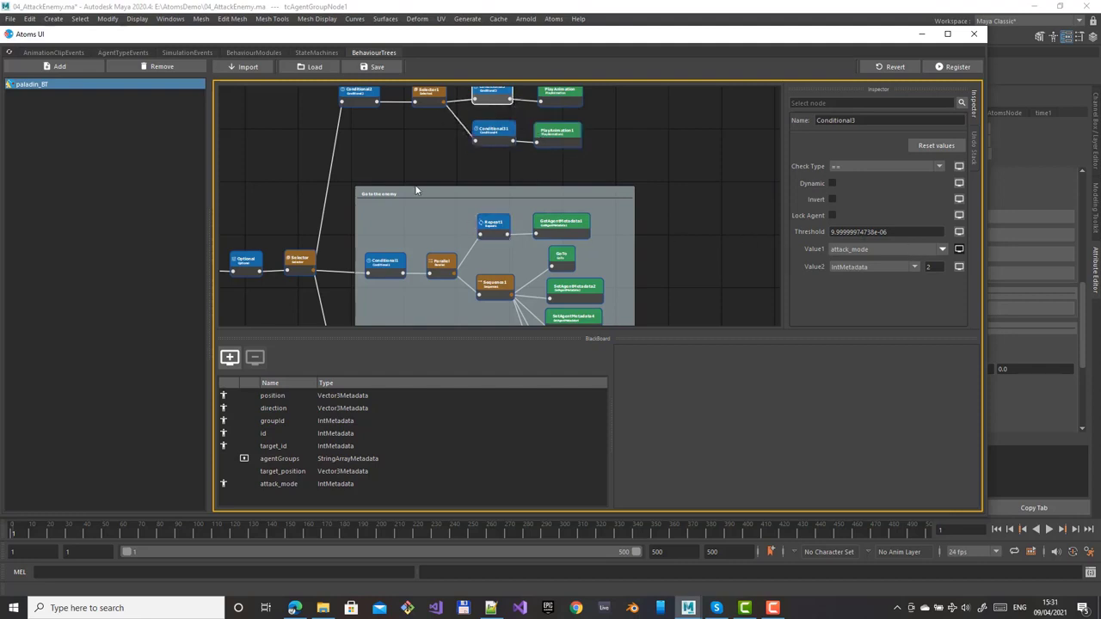
{"action": "left_click", "coordinate": [228, 357]}
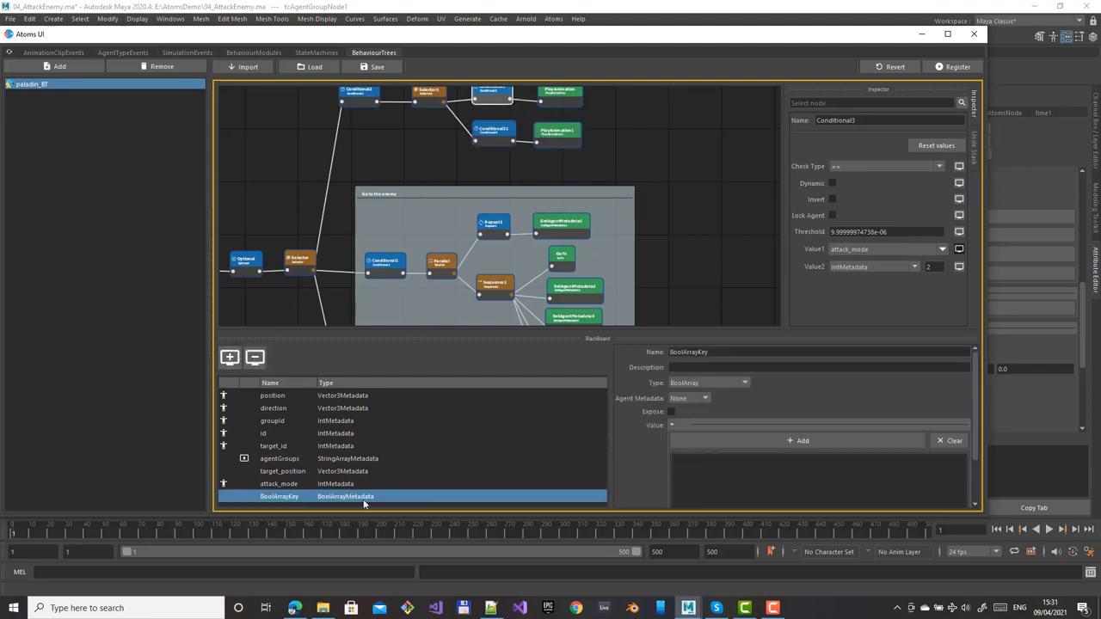
{"action": "double_click", "coordinate": [726, 352]}
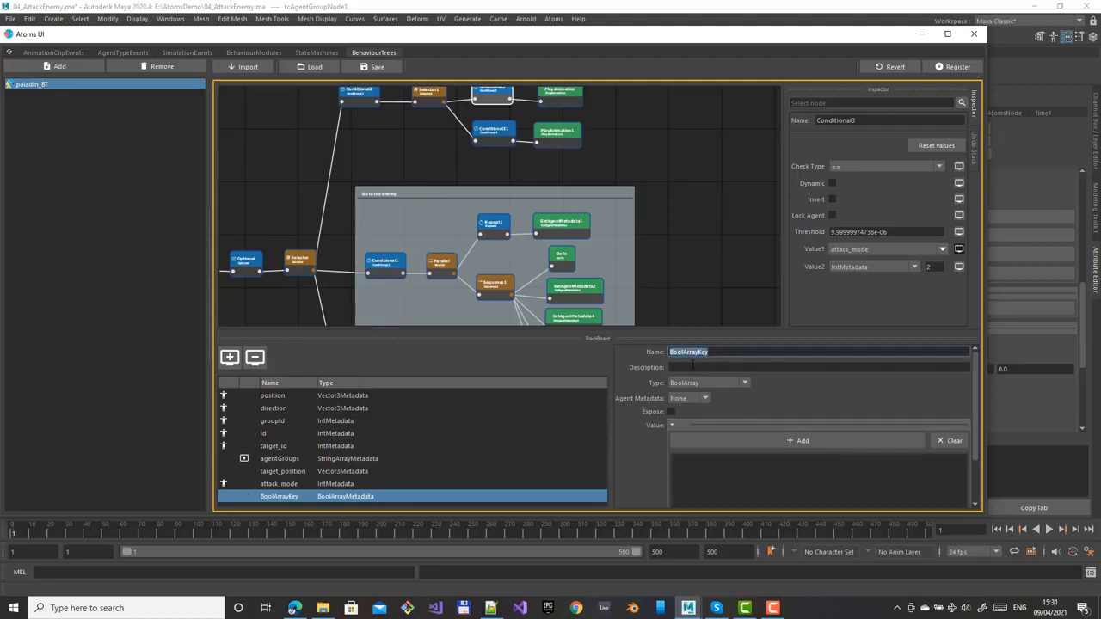
{"action": "type", "text": "attacker"}
{"action": "key", "text": "Return"}
Step: Extend the lower edge of the Find Enemy backdrop to make room below its last node
{"action": "middle_click_drag", "start_coordinate": [659, 206], "coordinate": [603, 135]}
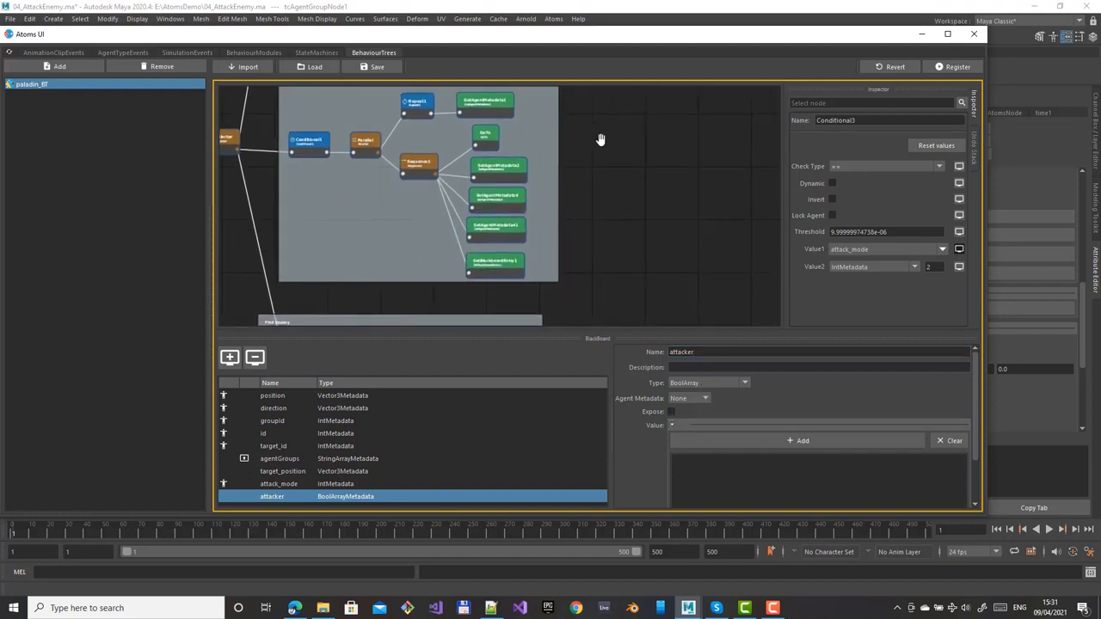
{"action": "middle_click_drag", "start_coordinate": [629, 229], "coordinate": [616, 89]}
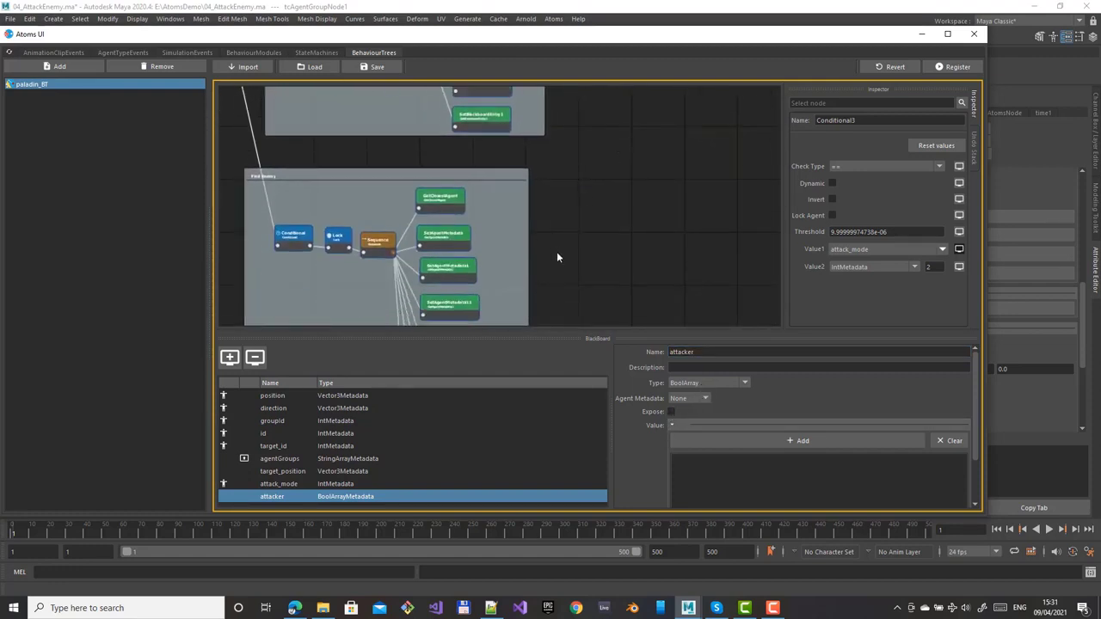
{"action": "middle_click_drag", "start_coordinate": [575, 257], "coordinate": [586, 160]}
{"action": "middle_click_drag", "start_coordinate": [539, 234], "coordinate": [589, 301]}
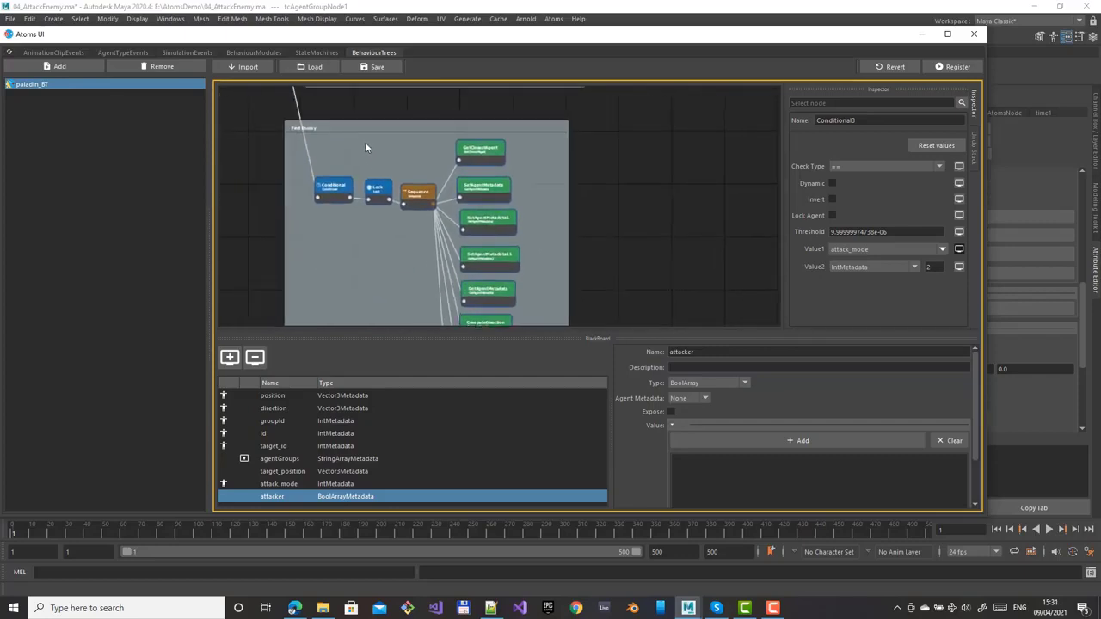
{"action": "middle_click_drag", "start_coordinate": [368, 193], "coordinate": [343, 70]}
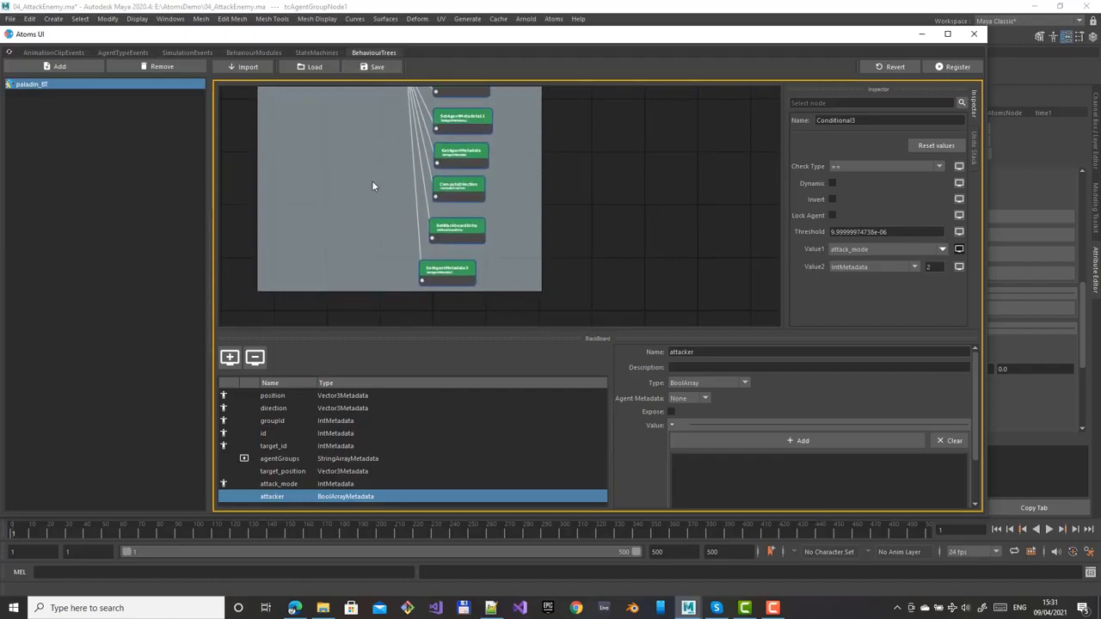
{"action": "left_click", "coordinate": [389, 291]}
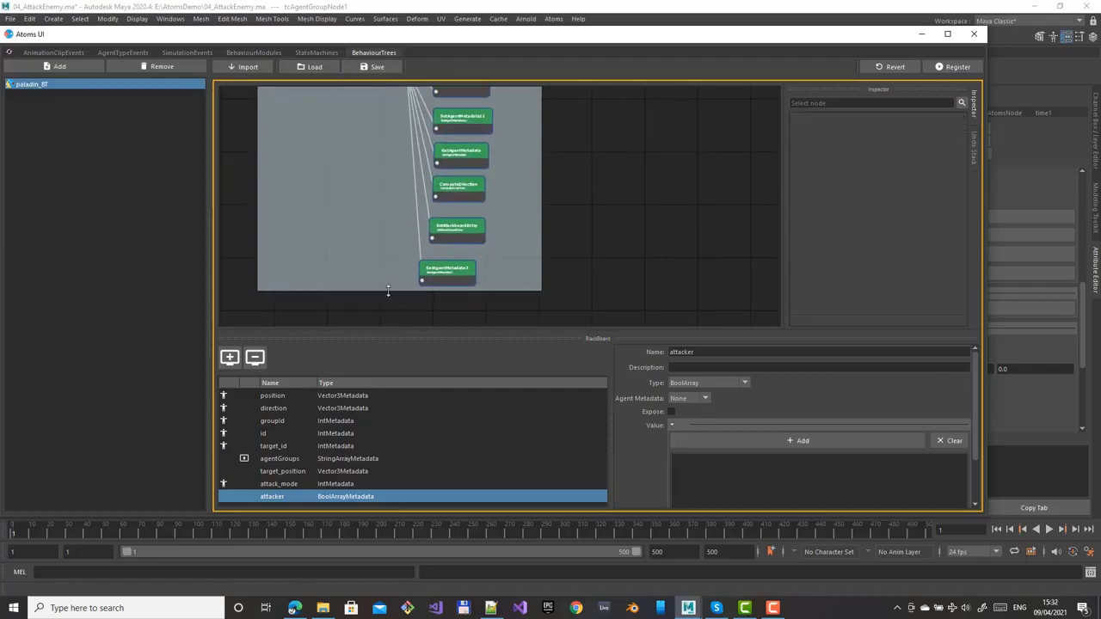
{"action": "mouse_move", "coordinate": [388, 291]}
{"action": "left_mouse_down"}
{"action": "mouse_move", "coordinate": [388, 312]}
{"action": "mouse_move", "coordinate": [388, 301]}
{"action": "left_mouse_up"}
{"action": "scroll", "coordinate": [383, 275], "scroll_direction": "up", "scroll_amount": 2}
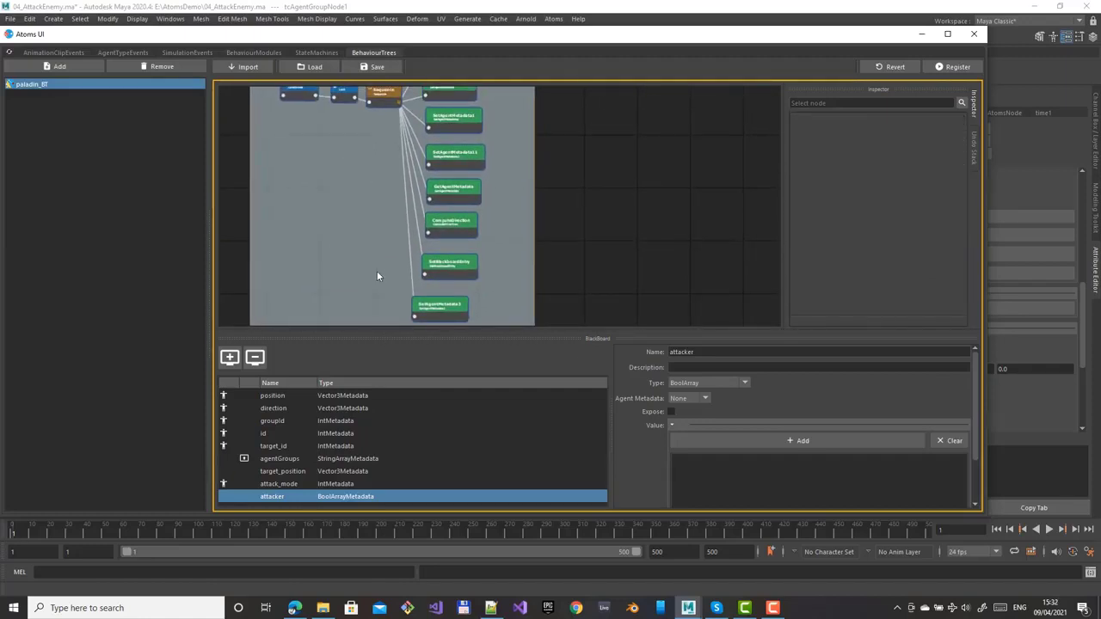
Step: Add a SetBlackboardEntry node as the last child of the Find Enemy Sequence and place it below the final SetAgentMetadata node
{"action": "left_click_drag", "start_coordinate": [397, 106], "coordinate": [396, 320]}
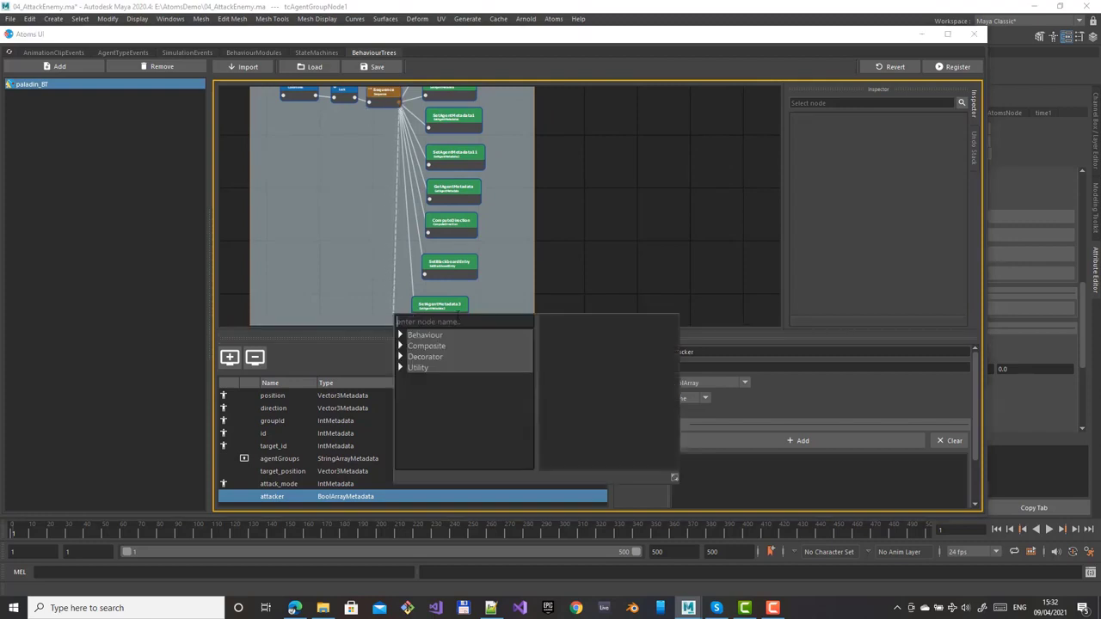
{"action": "type", "text": "setbla"}
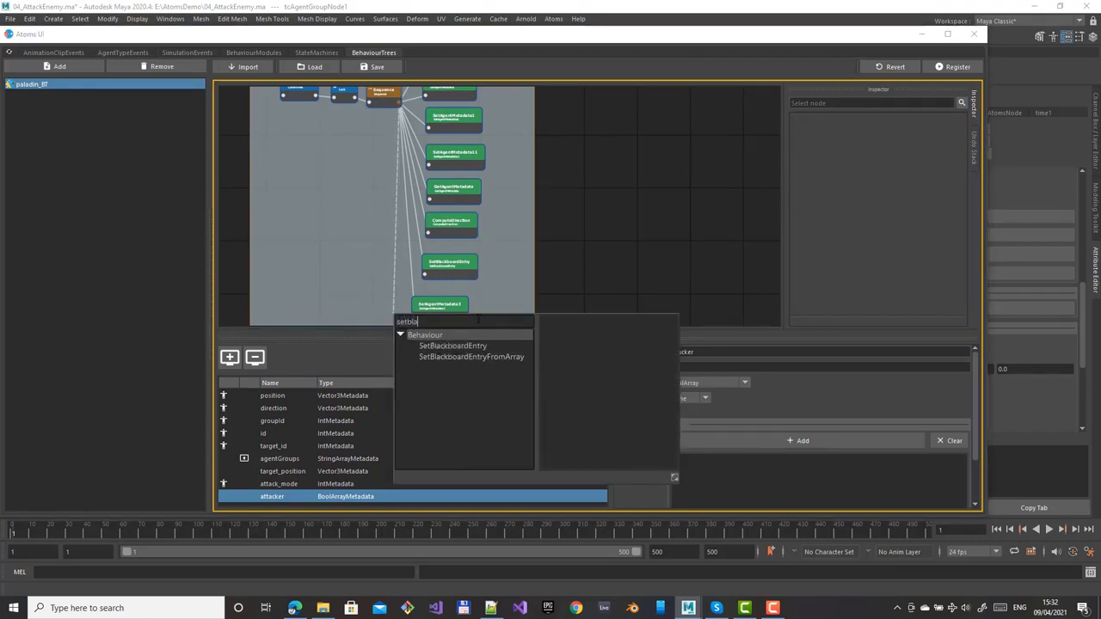
{"action": "key", "text": "Down"}
{"action": "key", "text": "Return"}
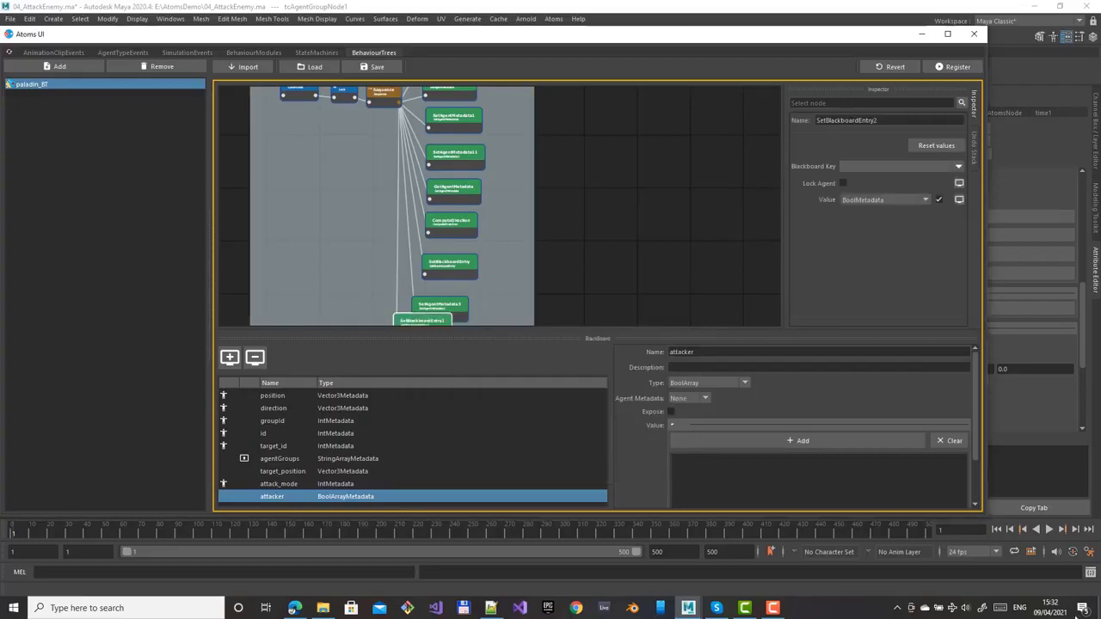
{"action": "middle_click_drag", "start_coordinate": [503, 249], "coordinate": [521, 160]}
{"action": "left_click_drag", "start_coordinate": [452, 239], "coordinate": [463, 265]}
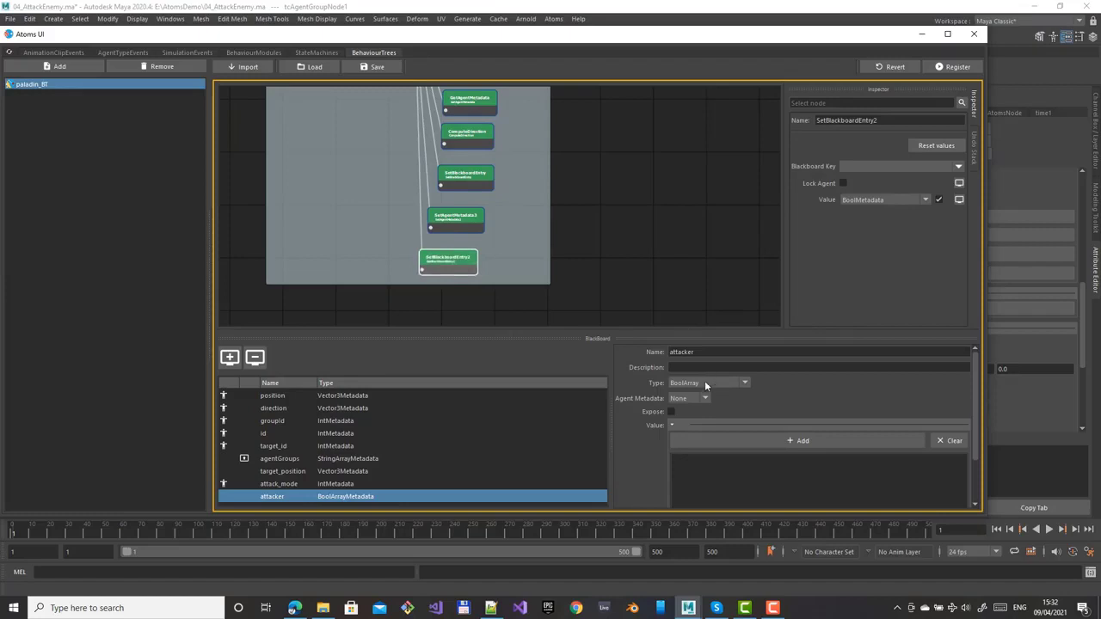
Step: Set the new SetBlackboardEntry node's blackboard key to attacker and set the attacker key's Agent Metadata to Link
{"action": "left_click", "coordinate": [960, 166]}
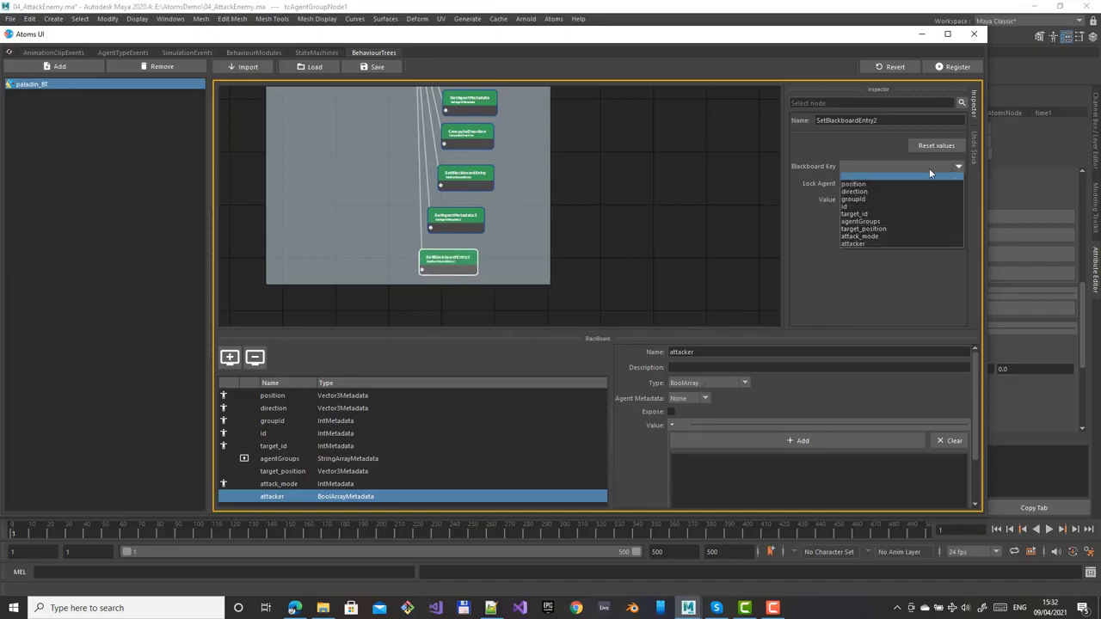
{"action": "left_click", "coordinate": [861, 243]}
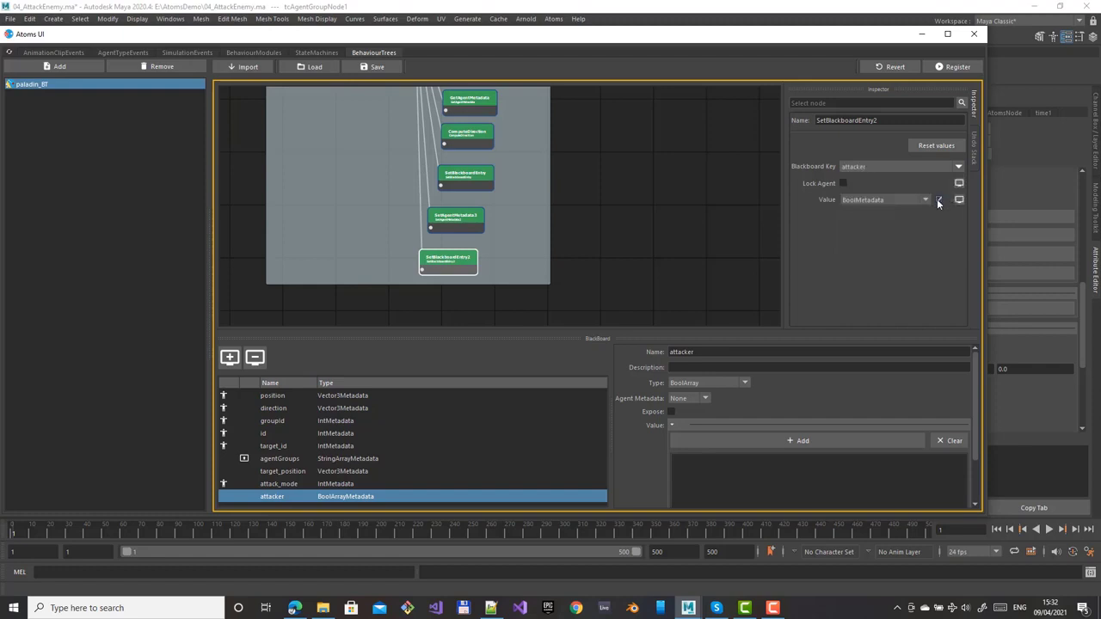
{"action": "left_click", "coordinate": [676, 398]}
Step: Check Conditional2 in the attack branch, register the updated paladin_BT behaviour tree, and close the Atoms UI window
{"action": "middle_click_drag", "start_coordinate": [590, 147], "coordinate": [567, 187]}
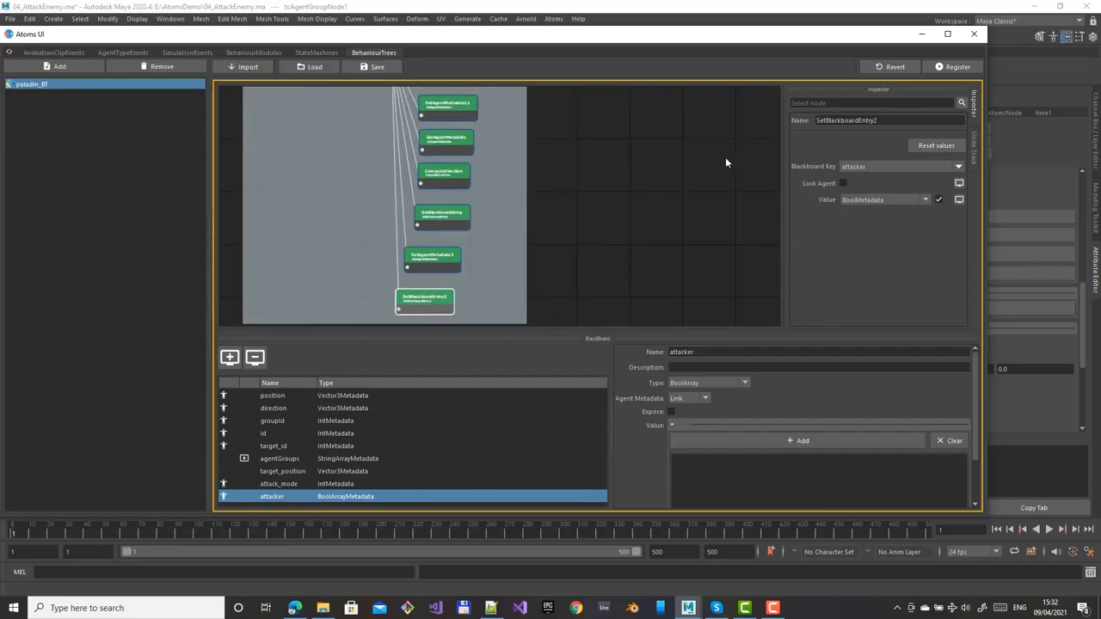
{"action": "mouse_move", "coordinate": [601, 161]}
{"action": "middle_mouse_down"}
{"action": "mouse_move", "coordinate": [607, 302]}
{"action": "mouse_move", "coordinate": [587, 321]}
{"action": "middle_mouse_up"}
{"action": "middle_click_drag", "start_coordinate": [490, 175], "coordinate": [559, 315]}
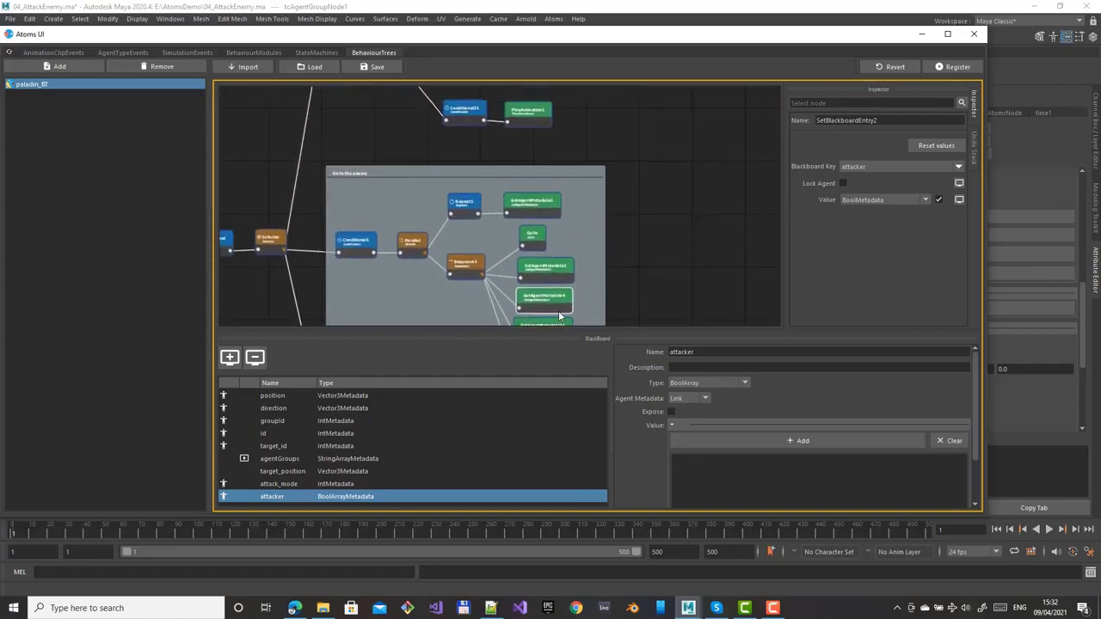
{"action": "mouse_move", "coordinate": [543, 188]}
{"action": "middle_mouse_down"}
{"action": "mouse_move", "coordinate": [543, 218]}
{"action": "mouse_move", "coordinate": [537, 160]}
{"action": "middle_mouse_up"}
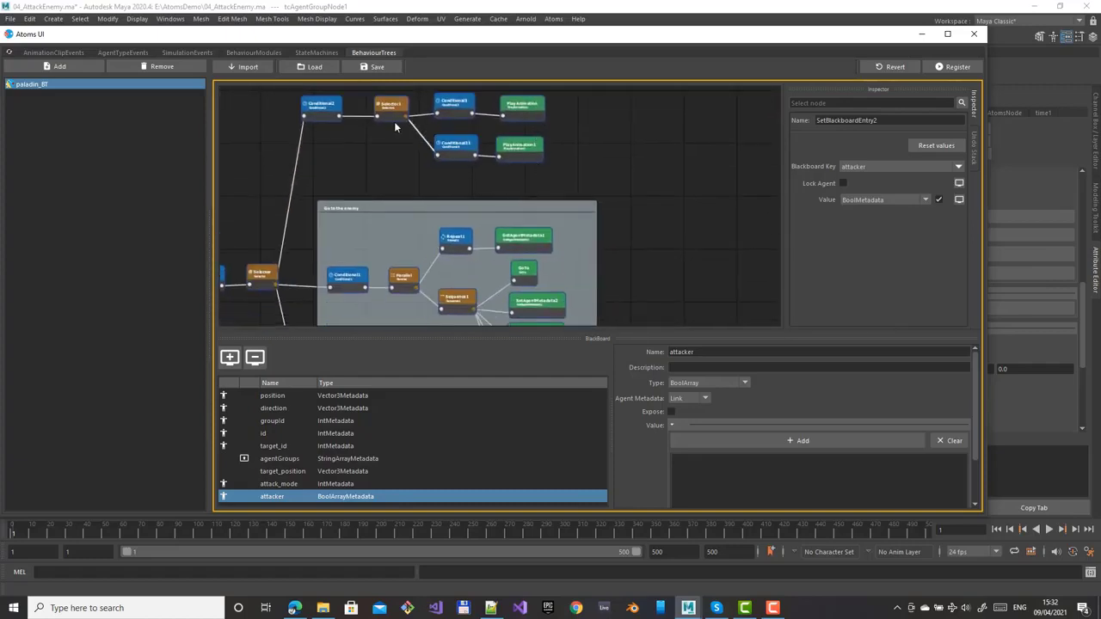
{"action": "left_click", "coordinate": [332, 109]}
{"action": "middle_click_drag", "start_coordinate": [405, 148], "coordinate": [385, 176]}
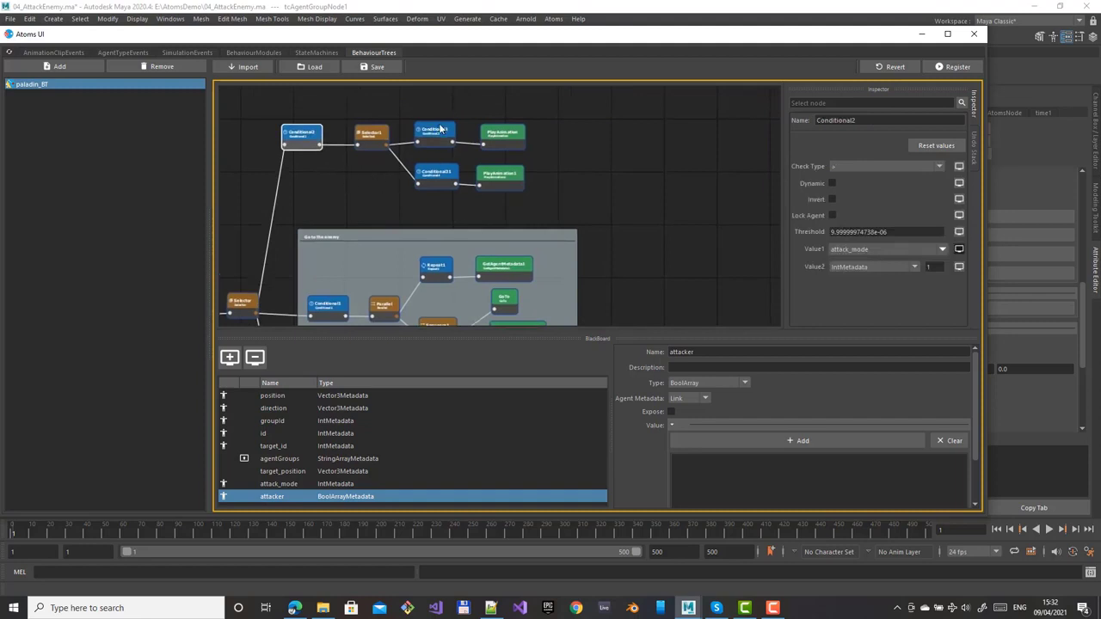
{"action": "middle_click_drag", "start_coordinate": [421, 209], "coordinate": [396, 220]}
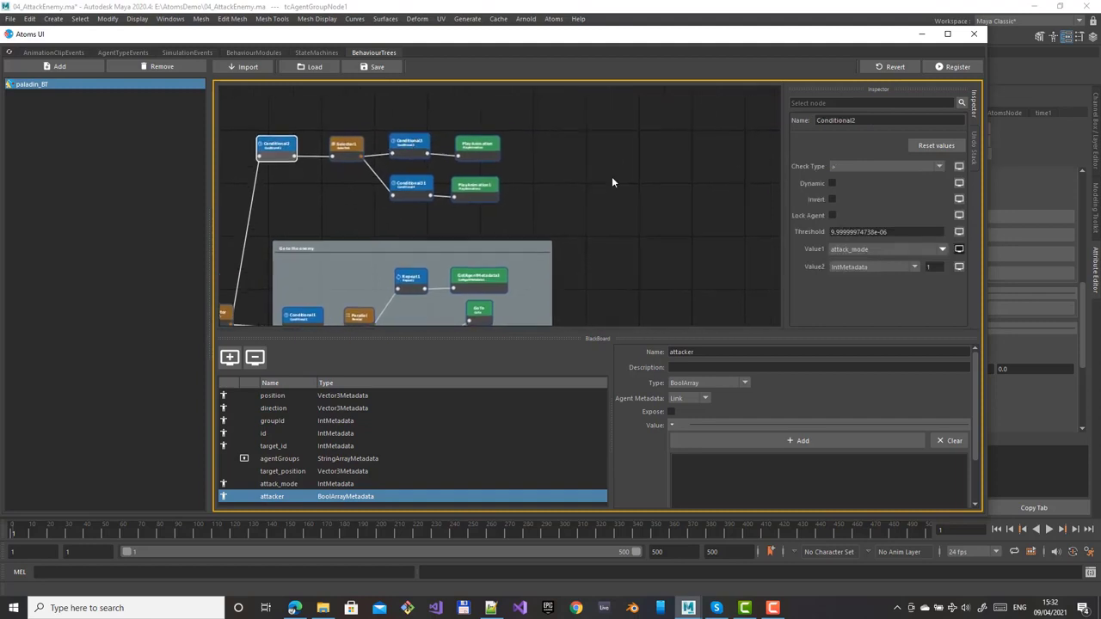
{"action": "left_click", "coordinate": [957, 66]}
{"action": "left_click", "coordinate": [974, 34]}
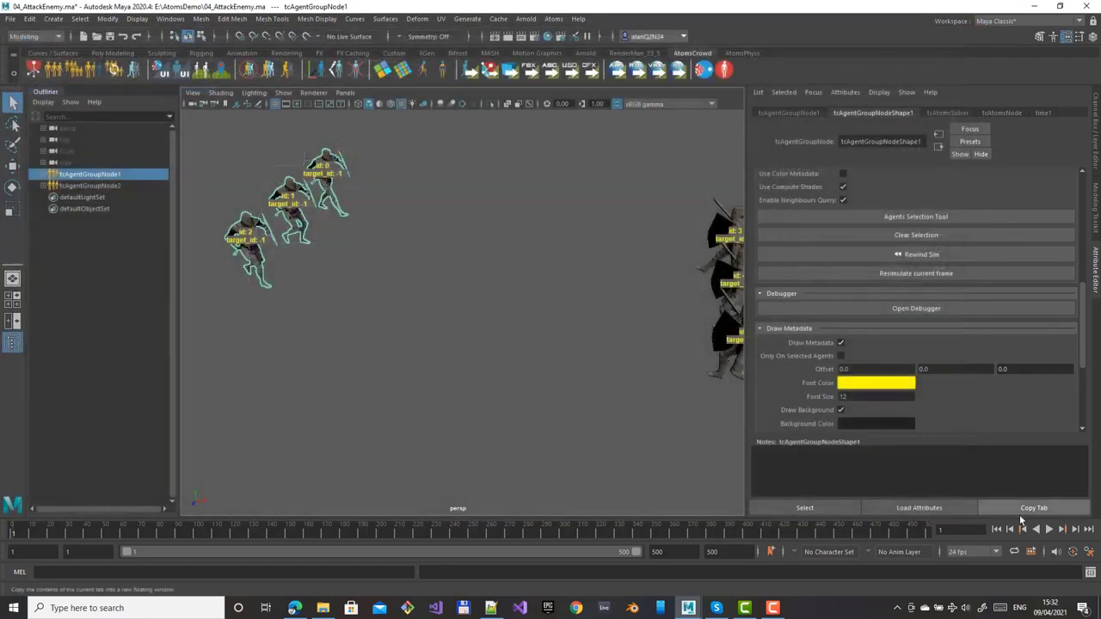
Step: Rewind the simulation, add attacker to the drawn metadata of tcAgentGroupNodeShape1, and select tcAgentGroupNode2
{"action": "scroll", "coordinate": [818, 370], "scroll_direction": "down", "scroll_amount": 5}
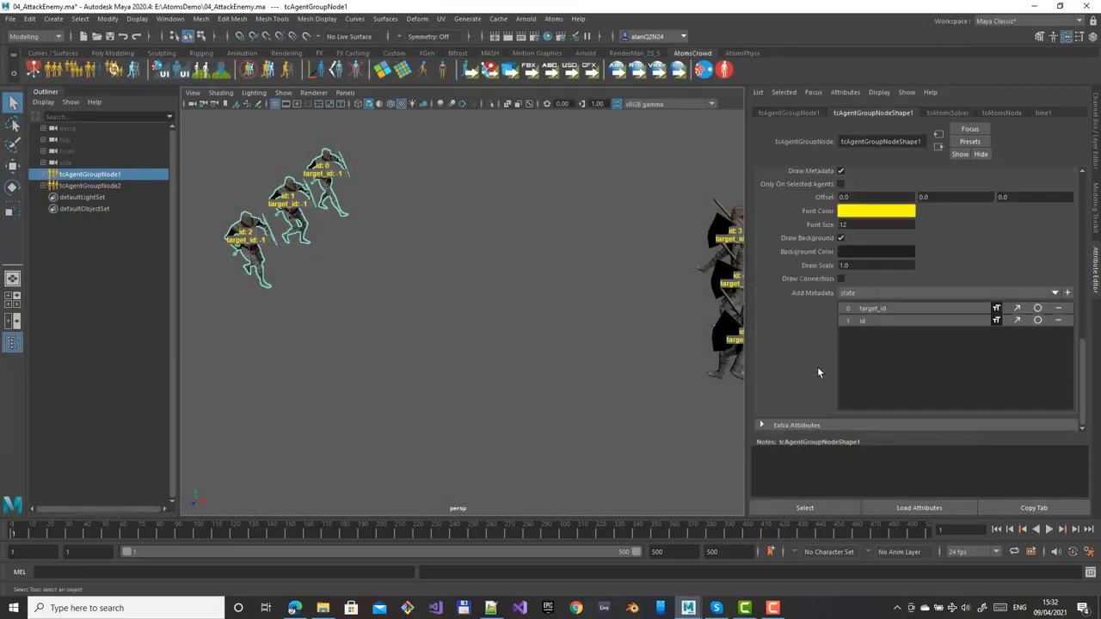
{"action": "left_click", "coordinate": [1054, 293]}
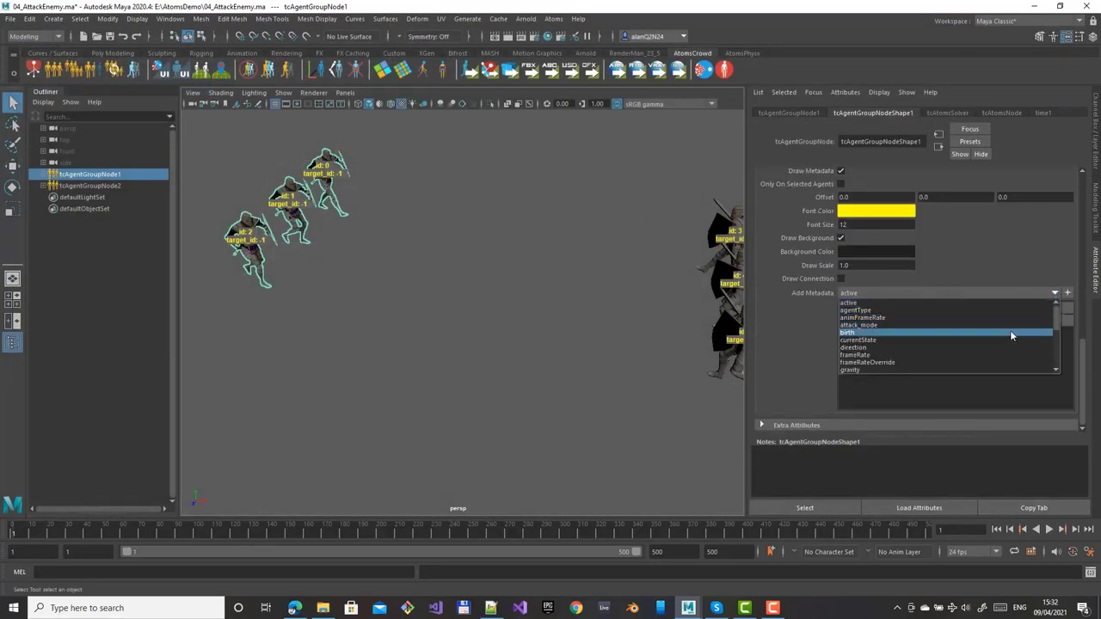
{"action": "left_click", "coordinate": [1001, 530]}
{"action": "left_click", "coordinate": [1055, 293]}
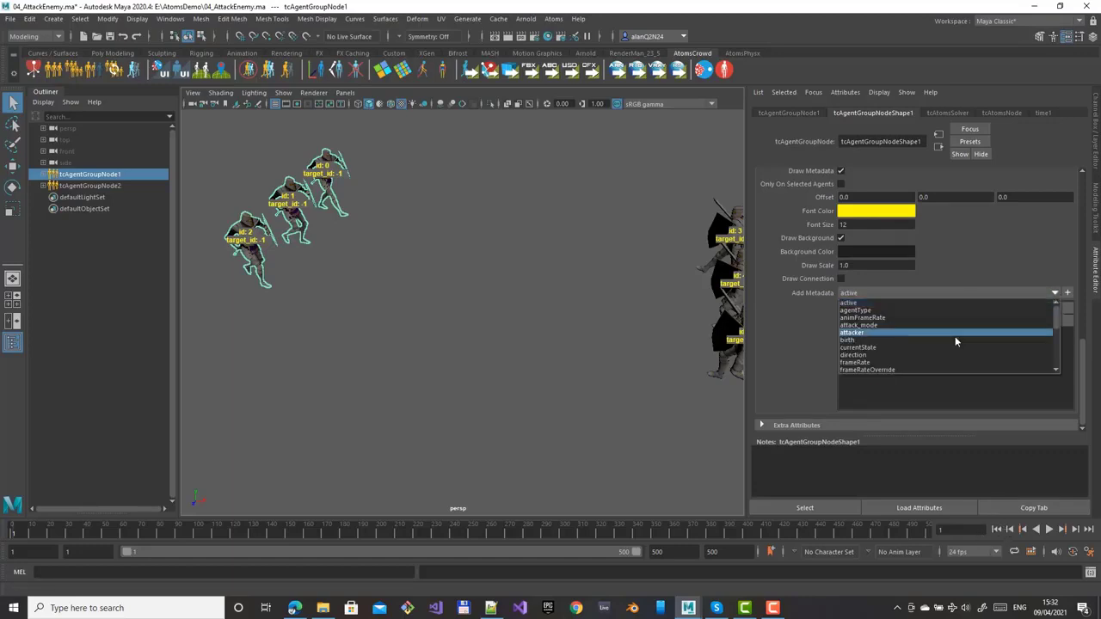
{"action": "left_click", "coordinate": [869, 332]}
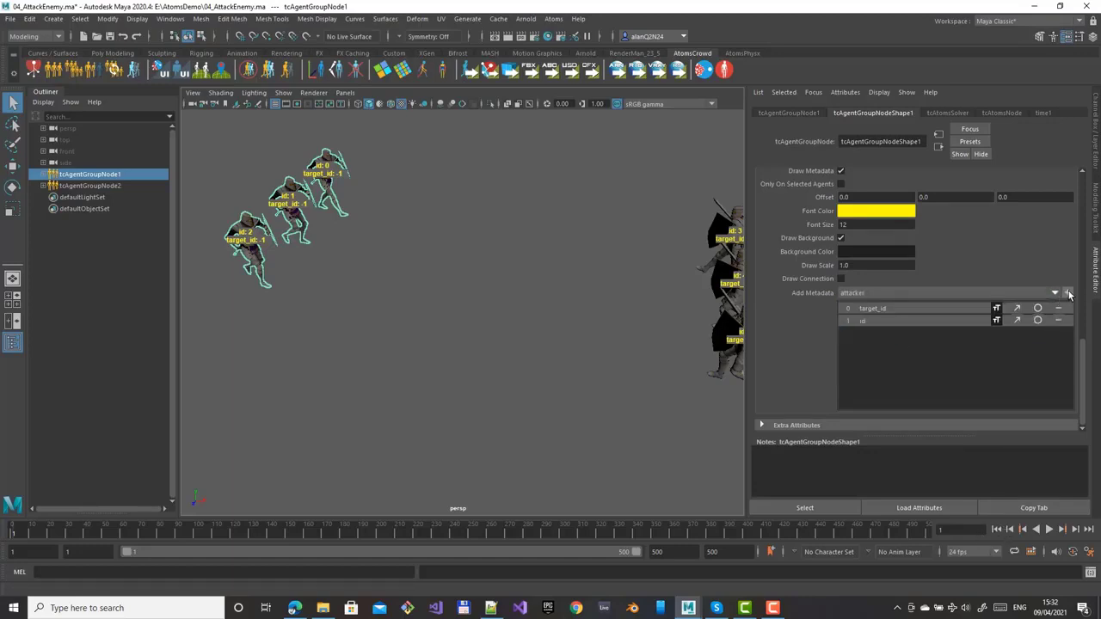
{"action": "left_click", "coordinate": [1067, 292]}
{"action": "left_click", "coordinate": [102, 187]}
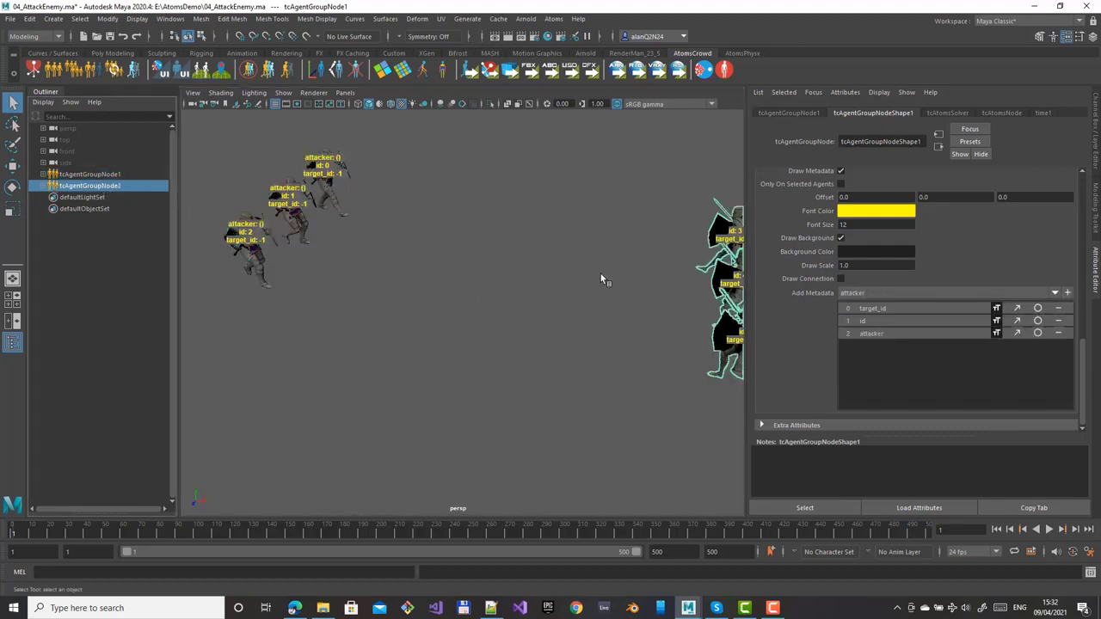
Step: Reopen the Atoms UI and change the attacker blackboard key's type to Bool
{"action": "scroll", "coordinate": [320, 277], "scroll_direction": "up", "scroll_amount": 4}
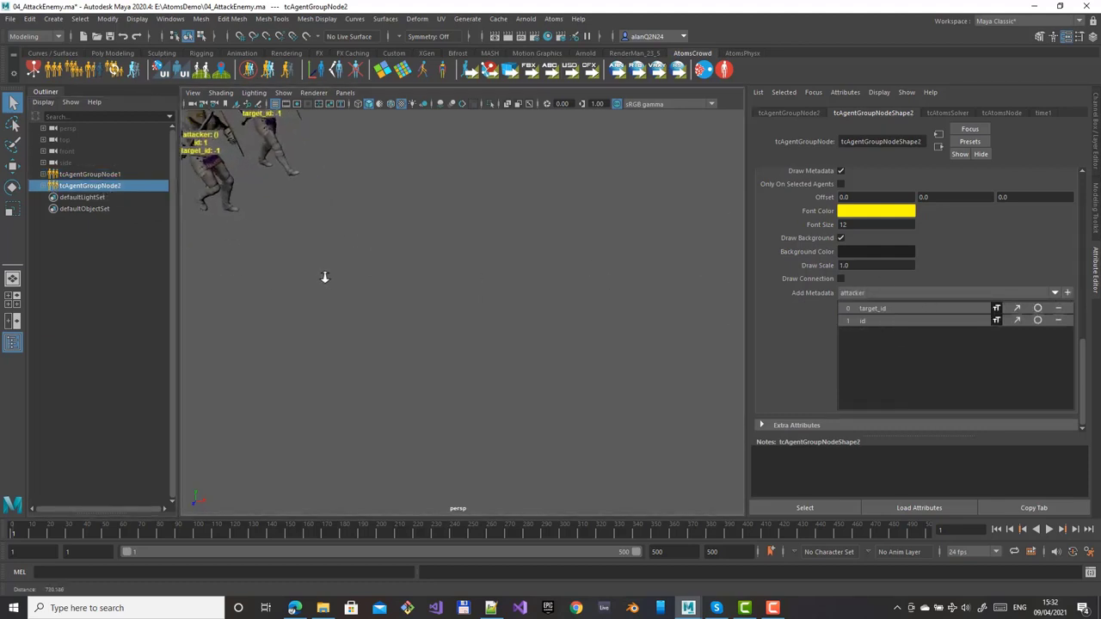
{"action": "scroll", "coordinate": [324, 278], "scroll_direction": "down", "scroll_amount": 2}
{"action": "left_click", "coordinate": [553, 19]}
{"action": "left_click", "coordinate": [561, 168]}
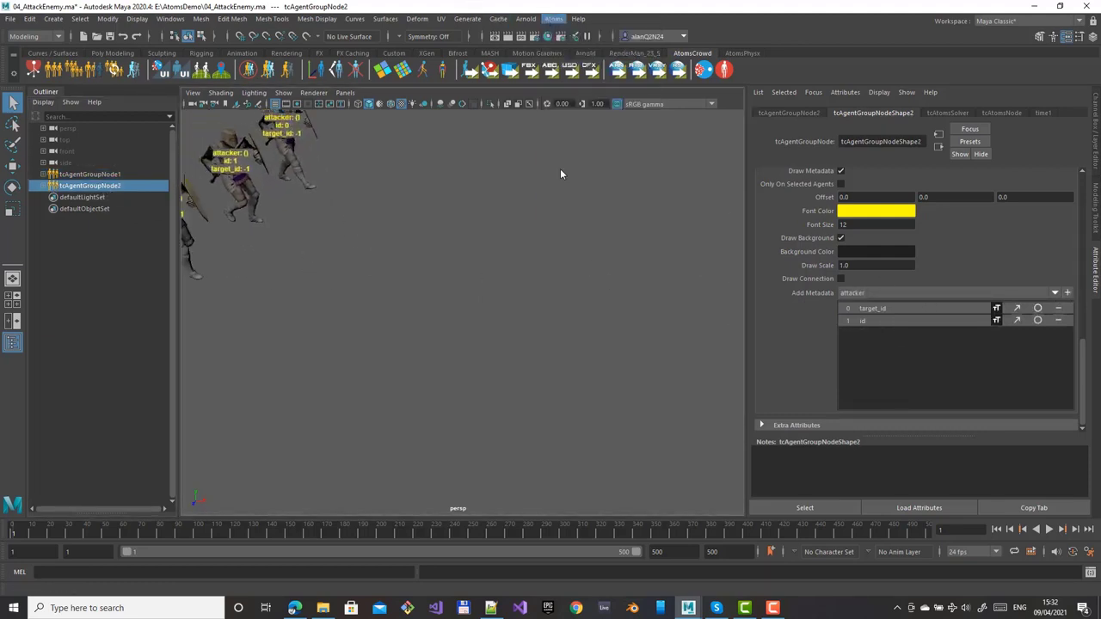
{"action": "left_click", "coordinate": [278, 496]}
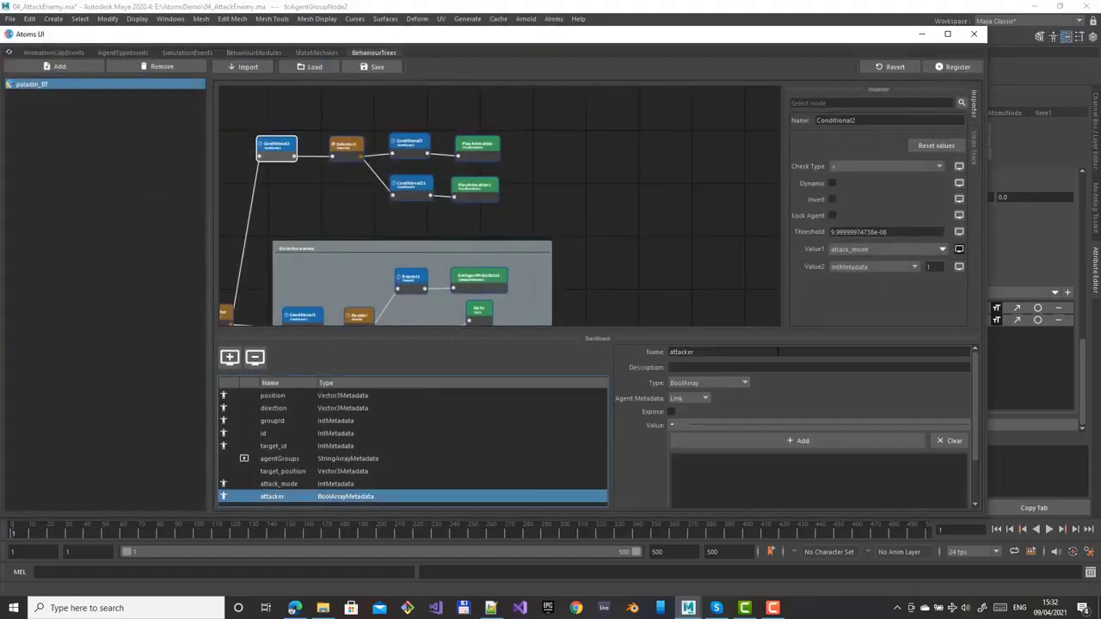
{"action": "left_click", "coordinate": [716, 382]}
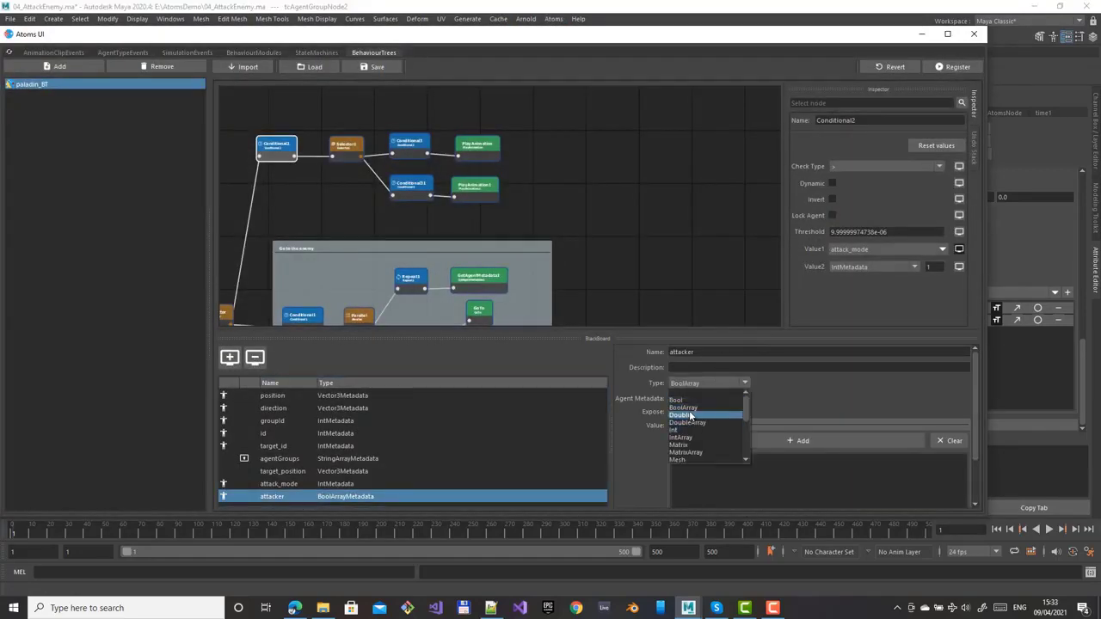
{"action": "left_click", "coordinate": [678, 400]}
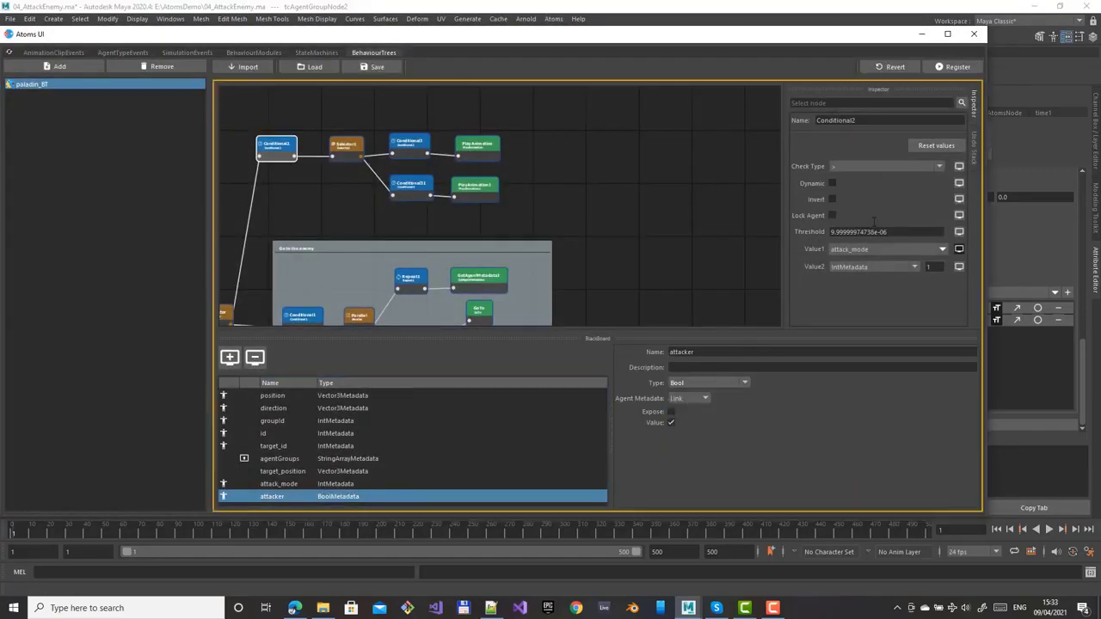
Step: Register the tree with the retyped attacker key, close the Atoms UI, and bring the first agent group into view
{"action": "left_click", "coordinate": [955, 67]}
{"action": "left_click", "coordinate": [974, 33]}
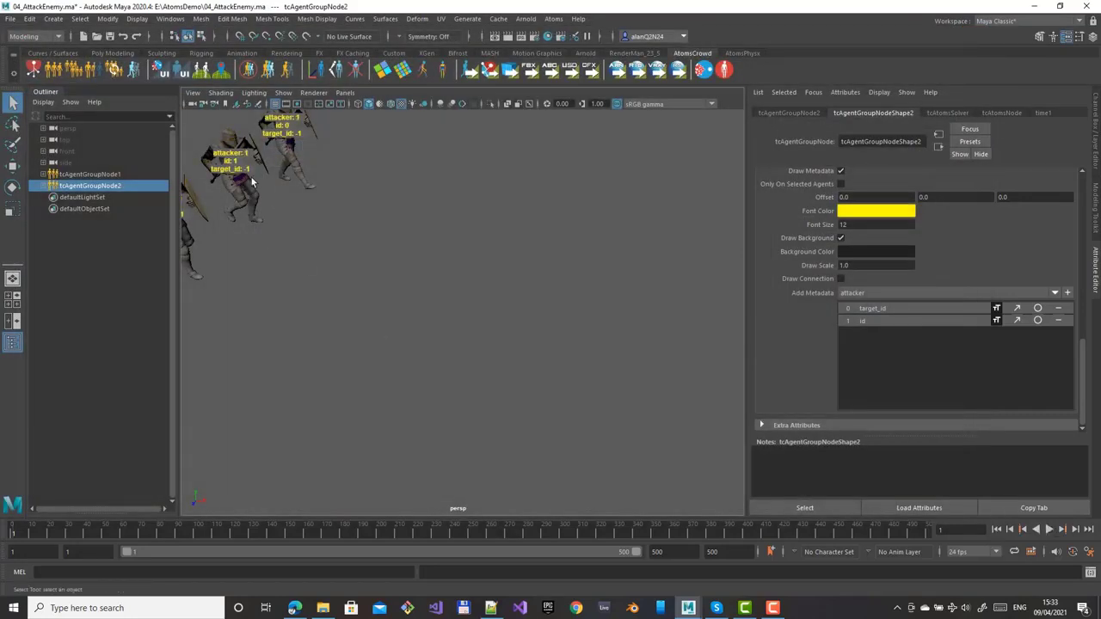
{"action": "middle_click_drag", "start_coordinate": [252, 181], "coordinate": [446, 214], "text": "alt"}
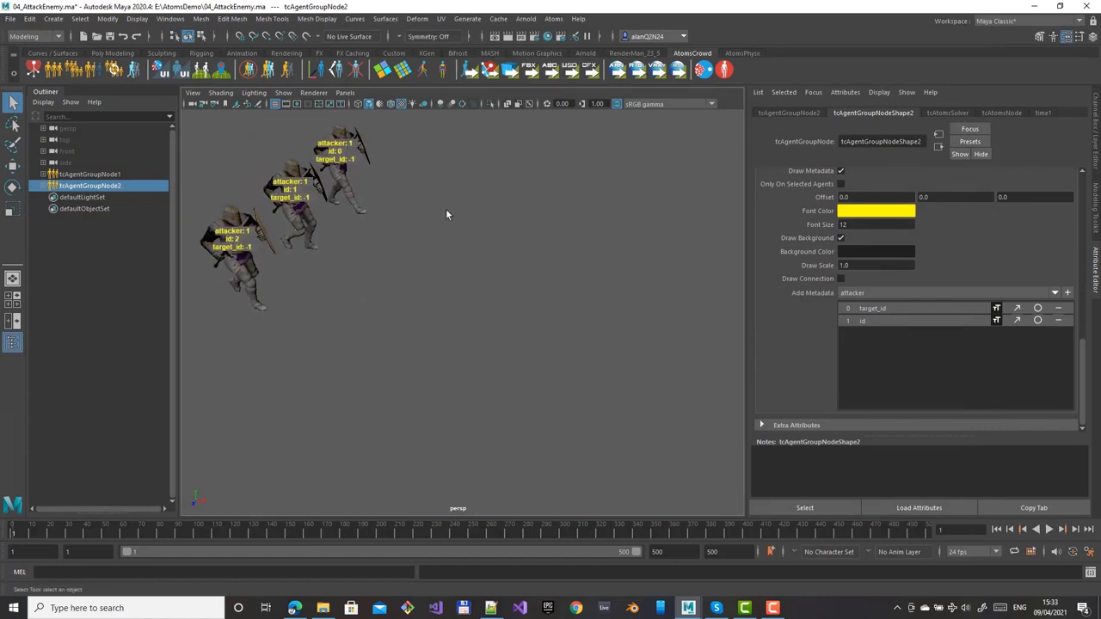
Step: In the Atoms UI, turn off the attacker blackboard key's default value, register the paladin_BT tree, and close the window
{"action": "left_click", "coordinate": [553, 18]}
{"action": "left_click", "coordinate": [571, 175]}
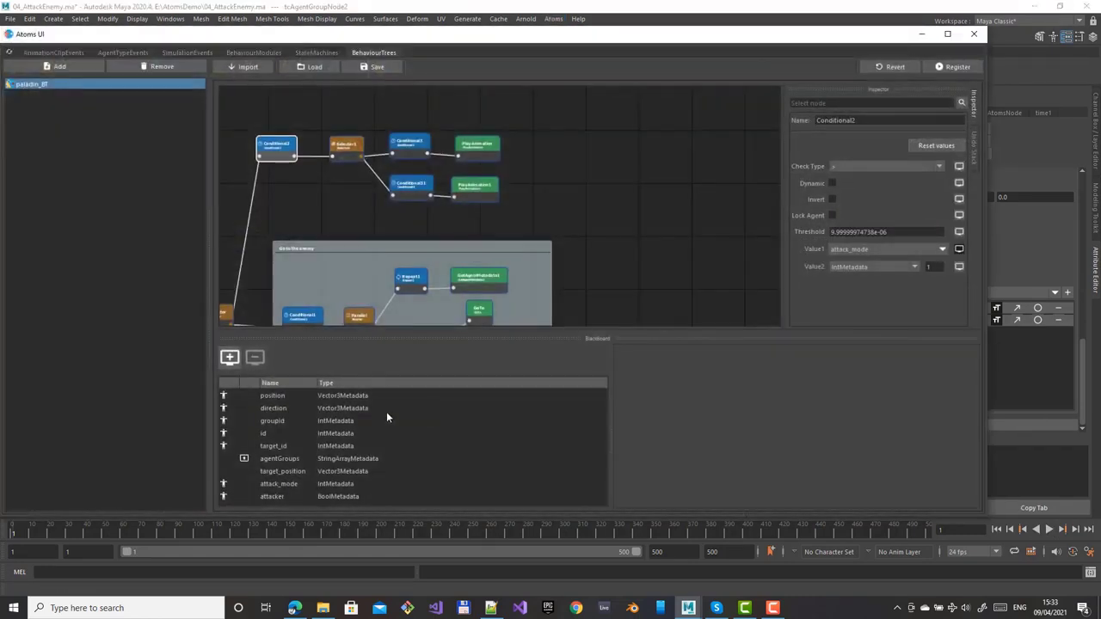
{"action": "left_click", "coordinate": [282, 497]}
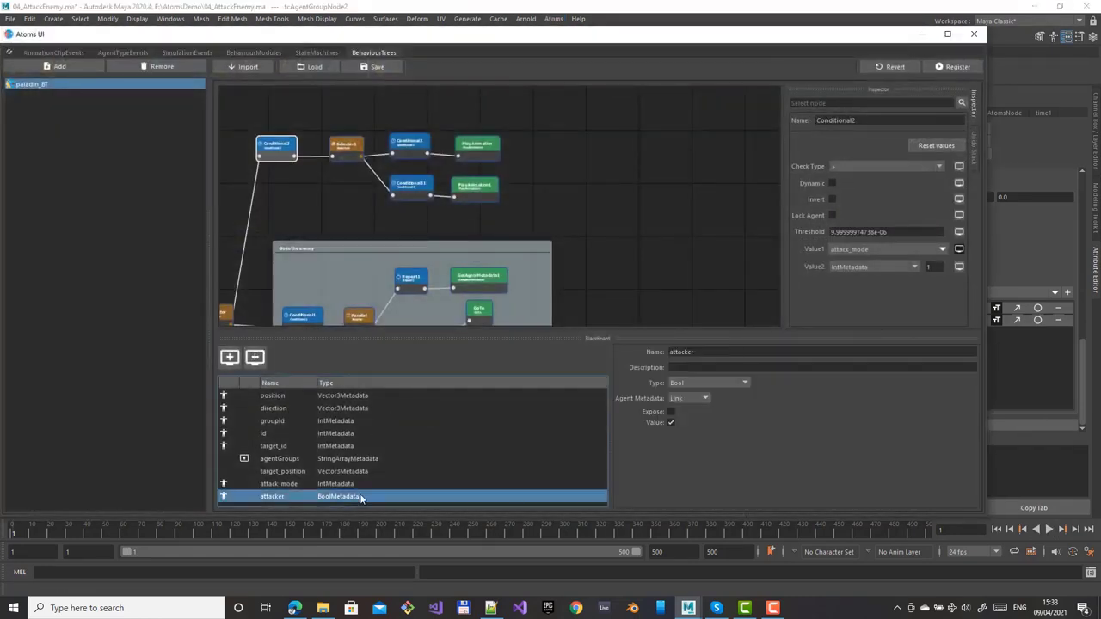
{"action": "left_click", "coordinate": [673, 423]}
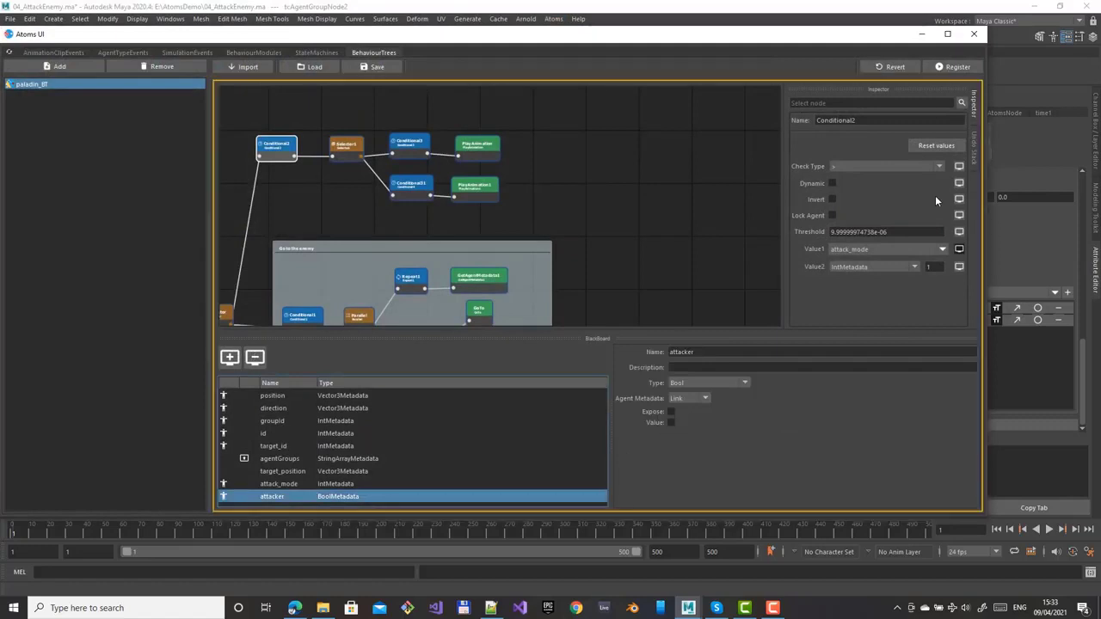
{"action": "left_click", "coordinate": [954, 66]}
{"action": "left_click", "coordinate": [972, 35]}
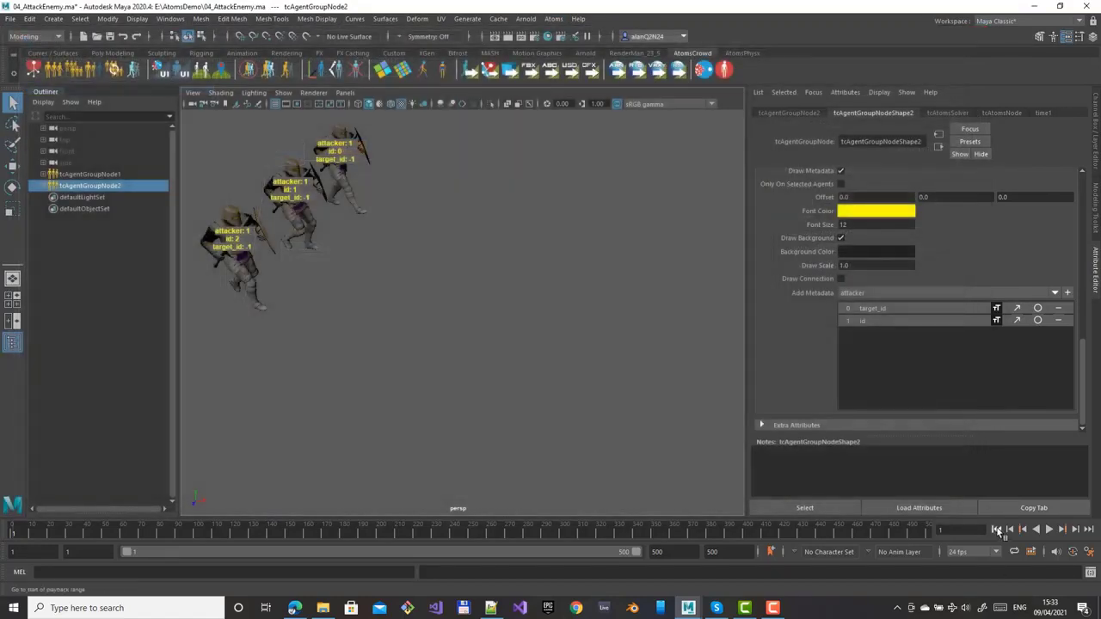
Step: Select tcAgentGroupNode2 and add attacker to its drawn metadata
{"action": "scroll", "coordinate": [454, 320], "scroll_direction": "up", "scroll_amount": 3}
{"action": "scroll", "coordinate": [456, 319], "scroll_direction": "down", "scroll_amount": 3}
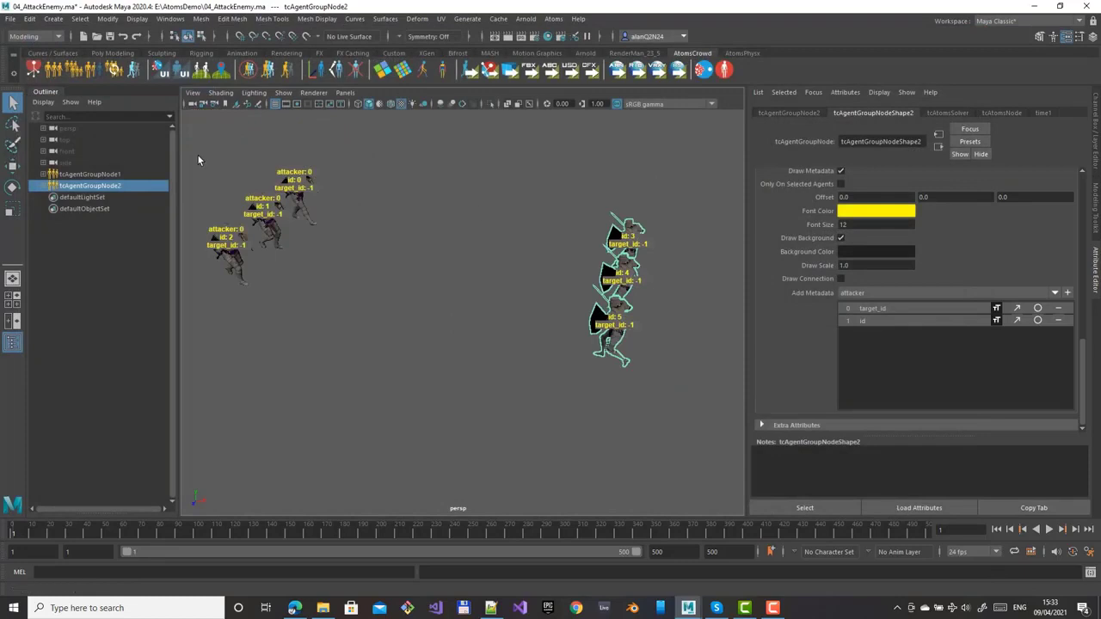
{"action": "left_click", "coordinate": [91, 174]}
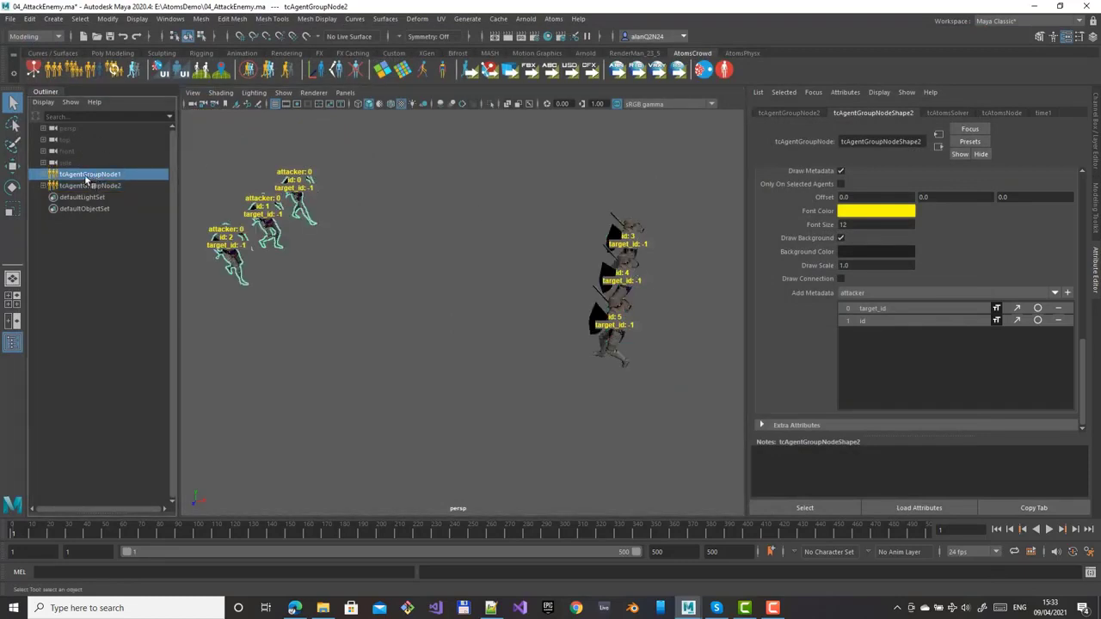
{"action": "left_click", "coordinate": [90, 184]}
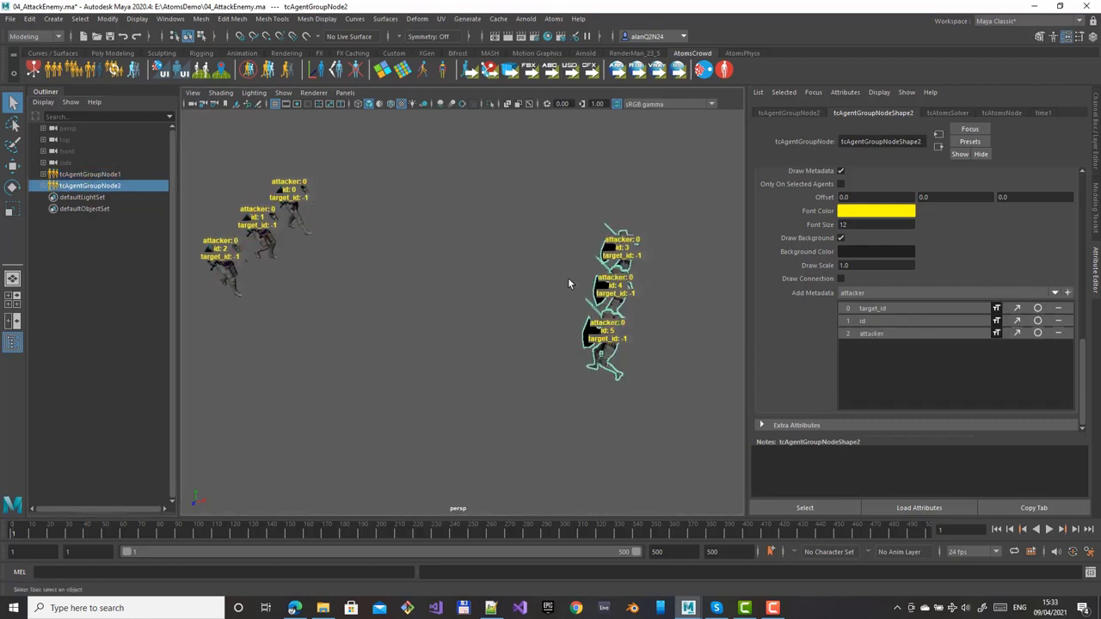
Step: Advance the simulation one frame, play it to check the attacker and target_id values on both agent groups, and rewind
{"action": "left_click", "coordinate": [1075, 530]}
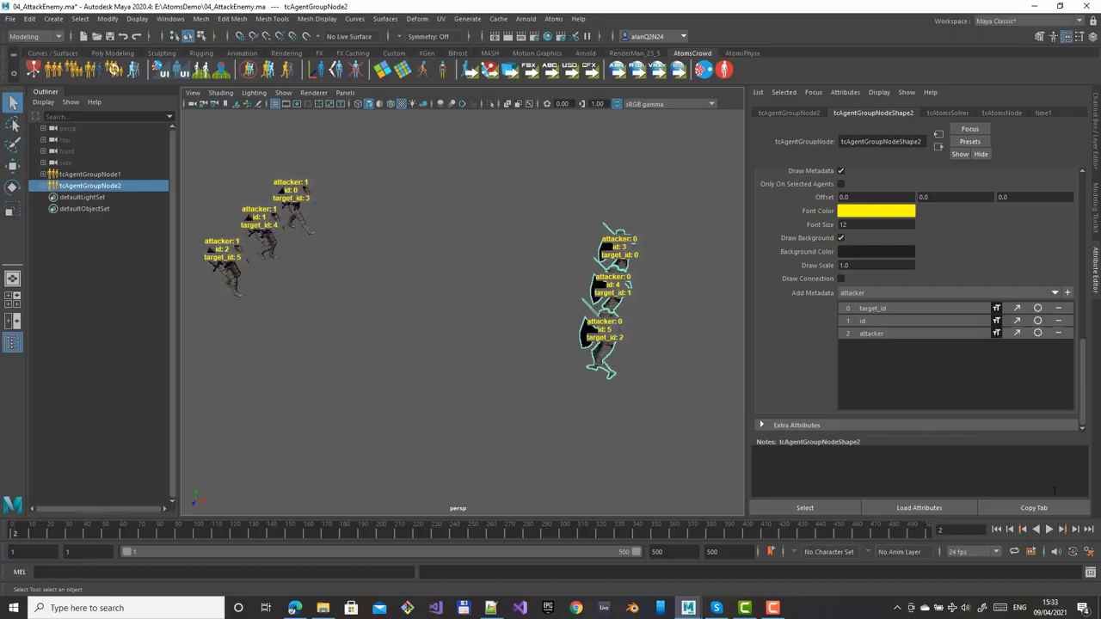
{"action": "left_click", "coordinate": [1051, 530]}
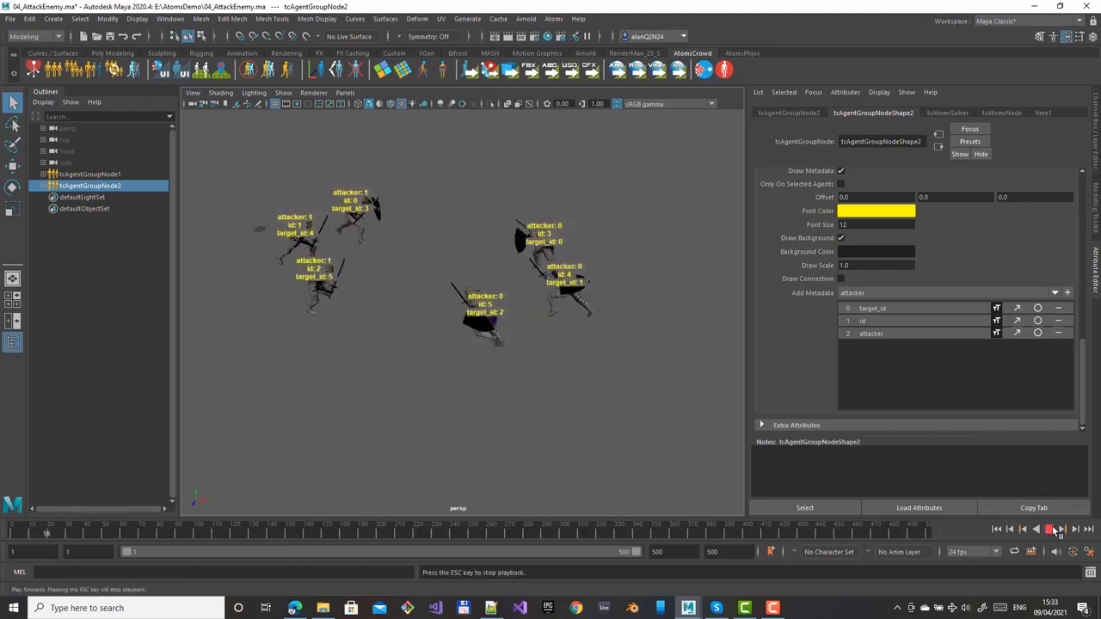
{"action": "left_click", "coordinate": [1053, 531]}
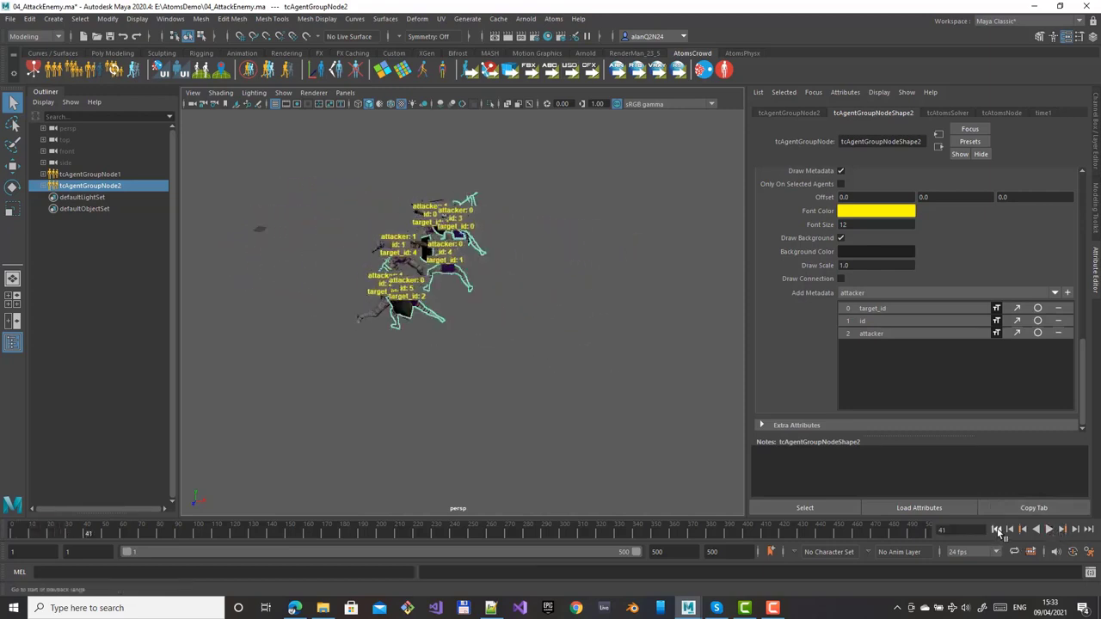
{"action": "left_click", "coordinate": [997, 530]}
Step: Reopen the Atoms UI, move Selector1 and its child nodes away from Conditional2, and check Conditional3's settings
{"action": "left_click", "coordinate": [554, 20]}
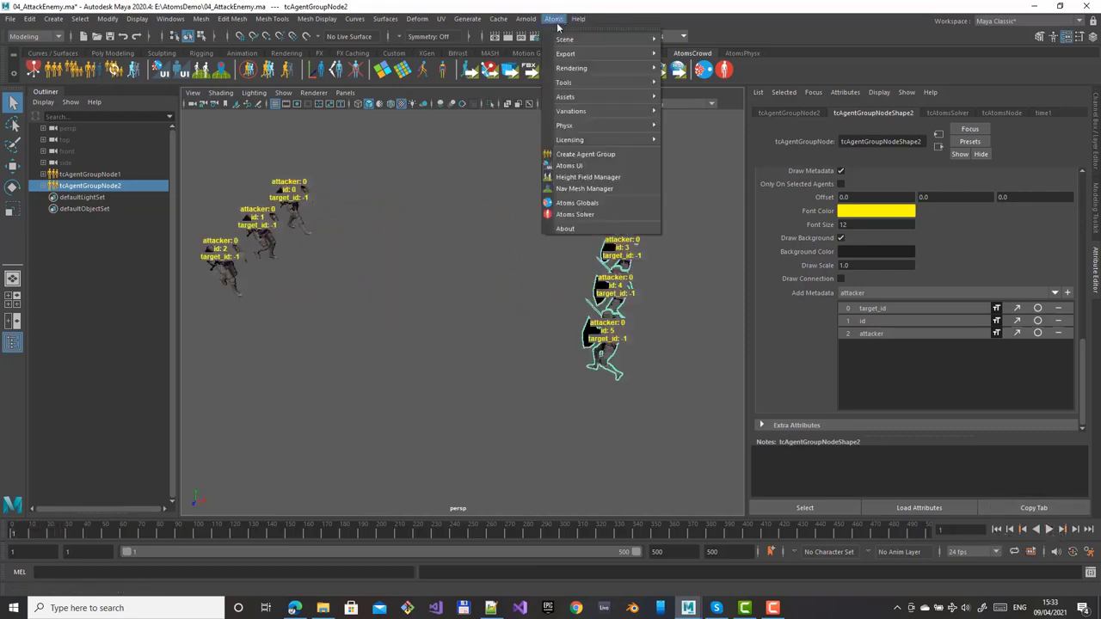
{"action": "left_click", "coordinate": [564, 165]}
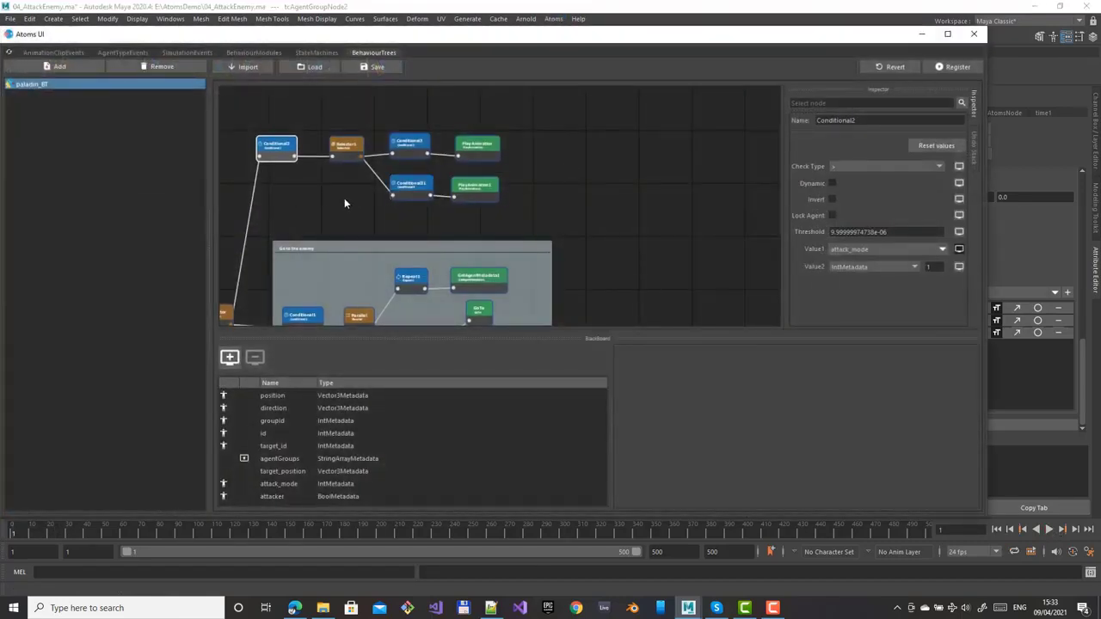
{"action": "middle_click_drag", "start_coordinate": [346, 207], "coordinate": [376, 256]}
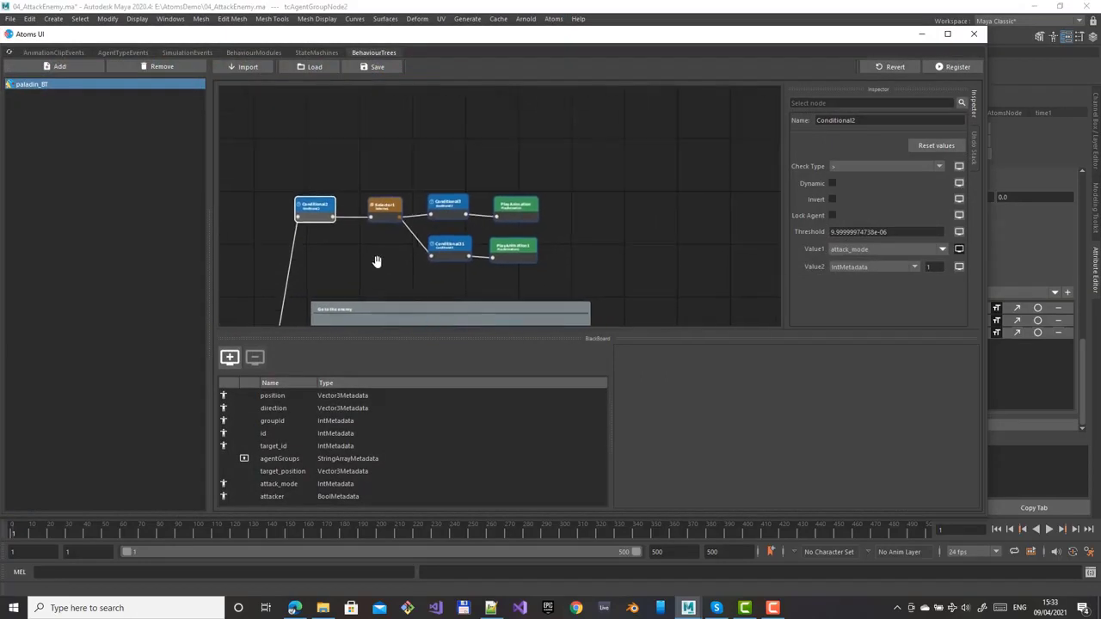
{"action": "left_click_drag", "start_coordinate": [373, 175], "coordinate": [537, 284]}
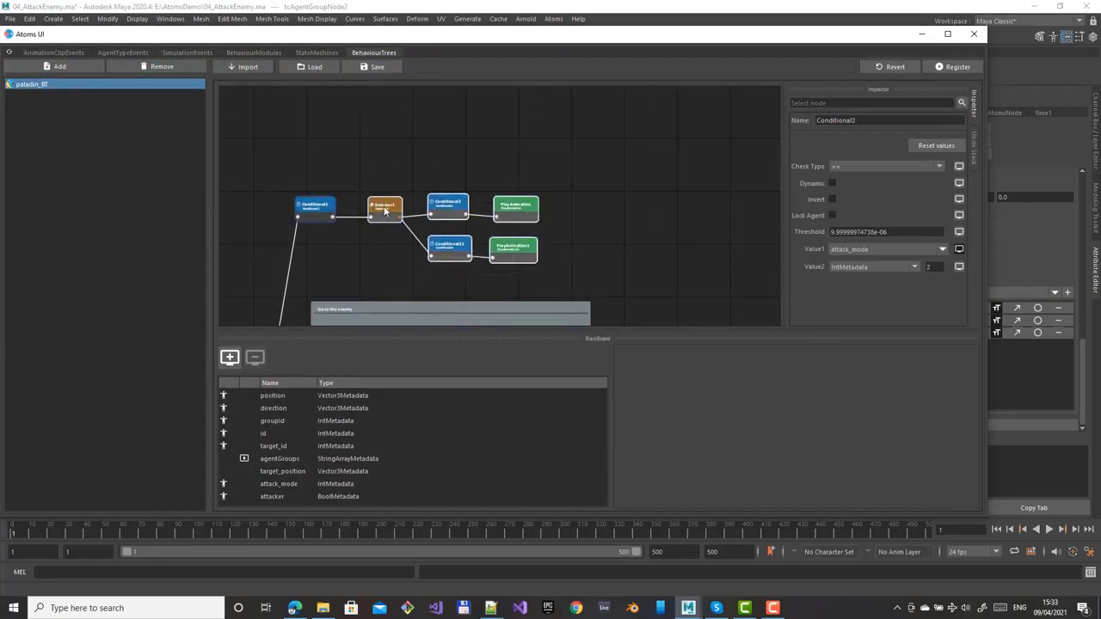
{"action": "left_click_drag", "start_coordinate": [388, 207], "coordinate": [447, 233]}
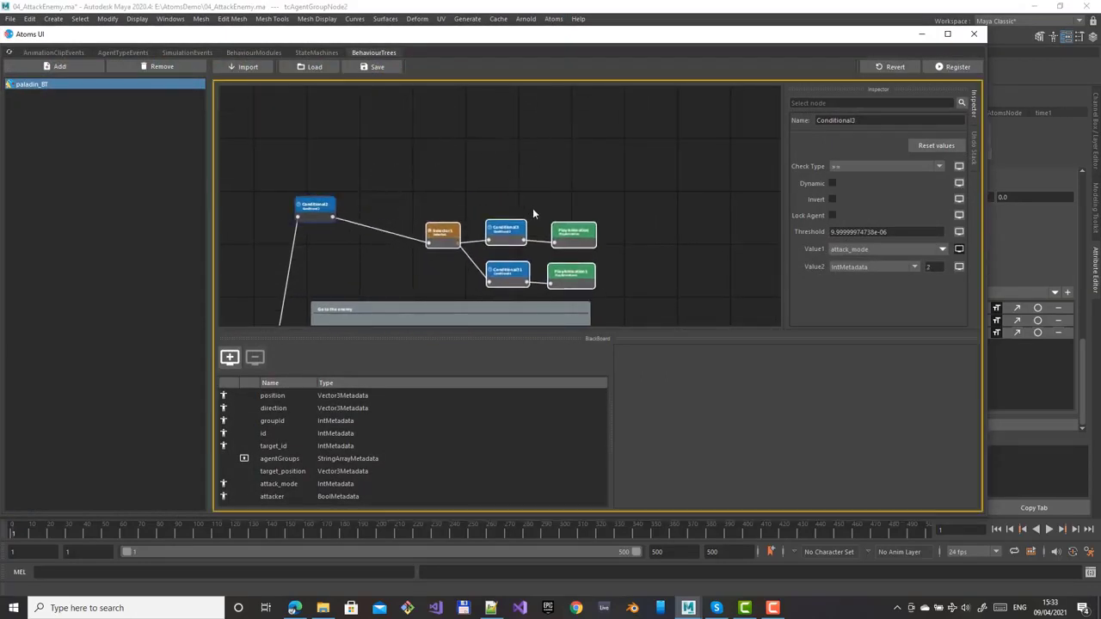
{"action": "left_click", "coordinate": [511, 227]}
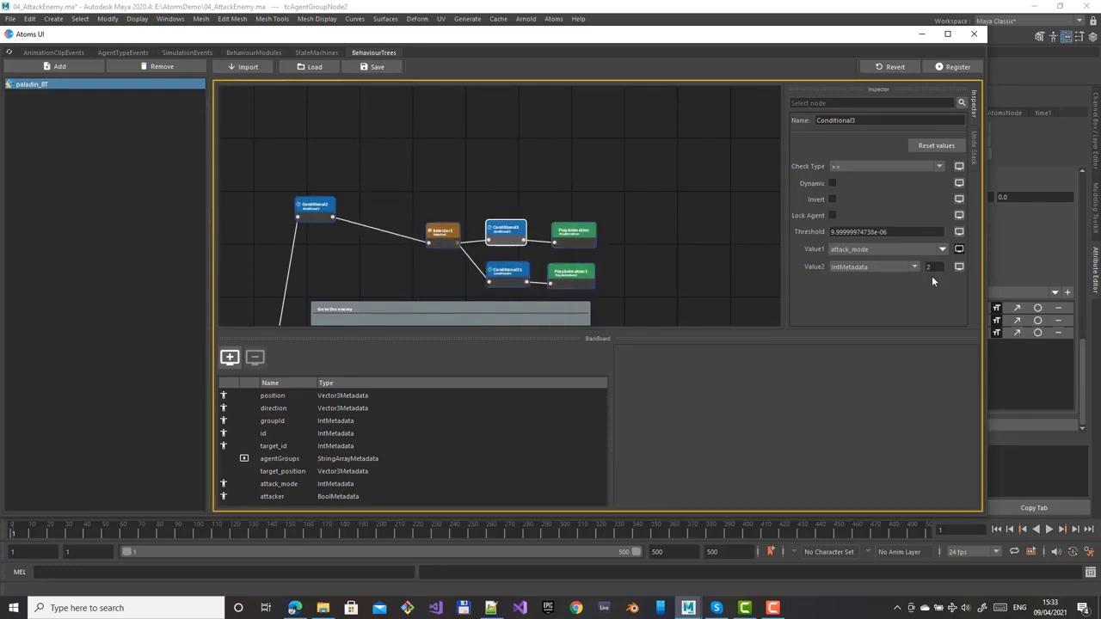
{"action": "left_click", "coordinate": [521, 273]}
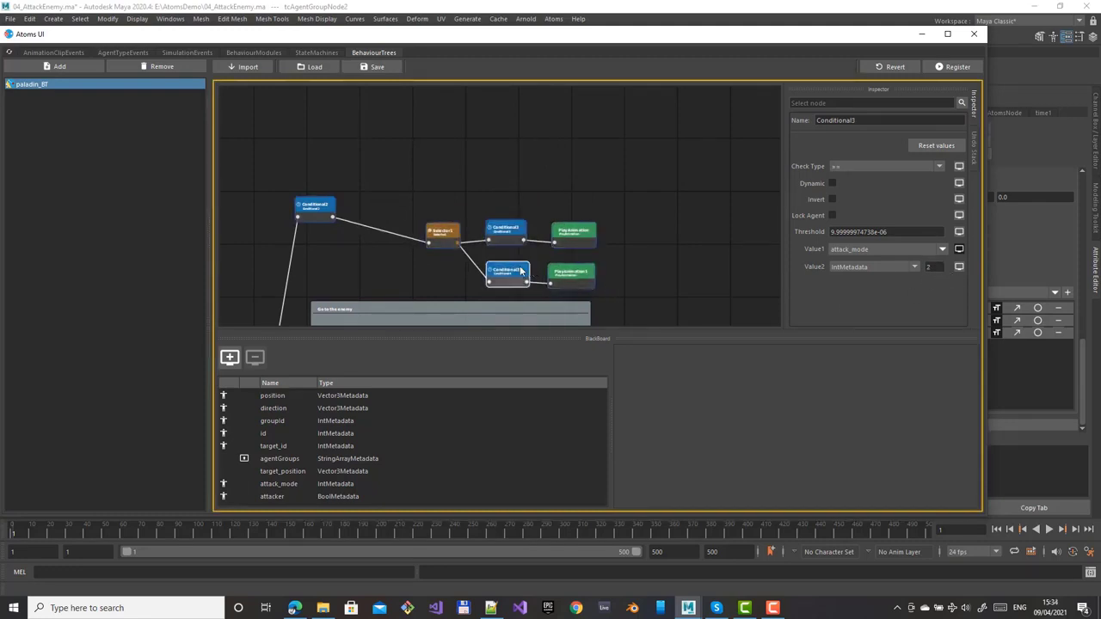
Step: Insert a Sequence node between Conditional2 and Selector1, placing it slightly above their connection
{"action": "left_click", "coordinate": [365, 227]}
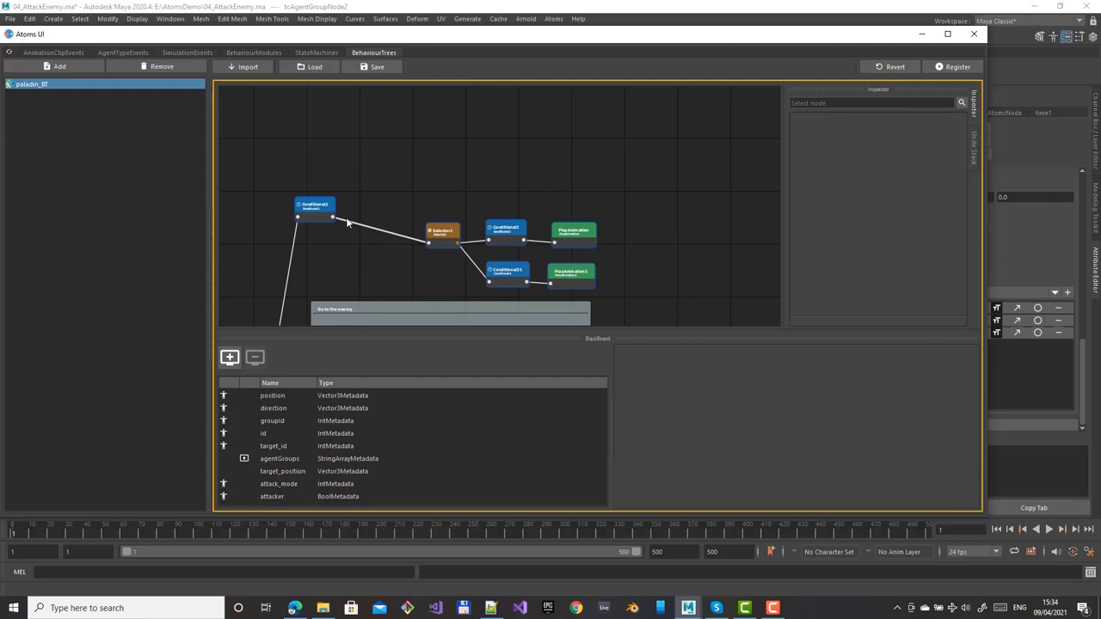
{"action": "left_click_drag", "start_coordinate": [346, 222], "coordinate": [374, 213]}
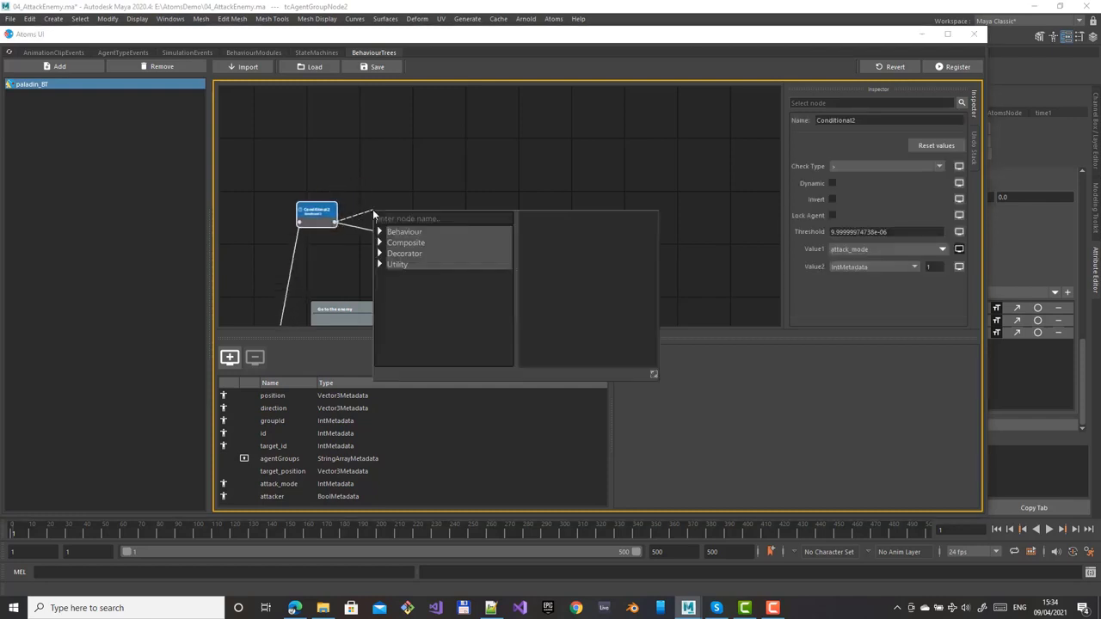
{"action": "type", "text": "sequ"}
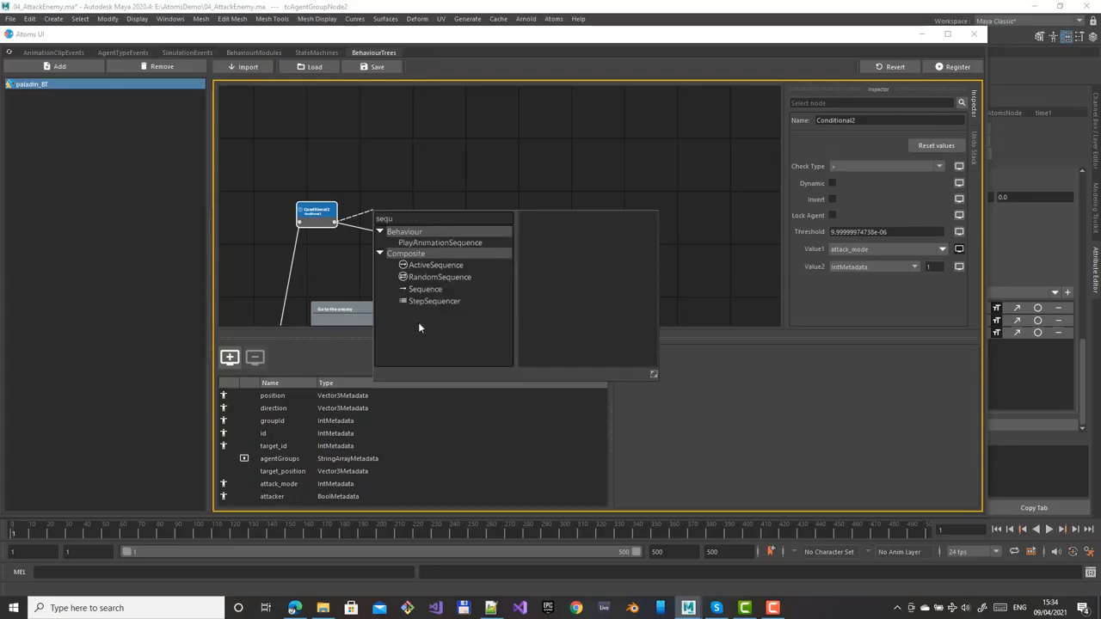
{"action": "left_click", "coordinate": [424, 289]}
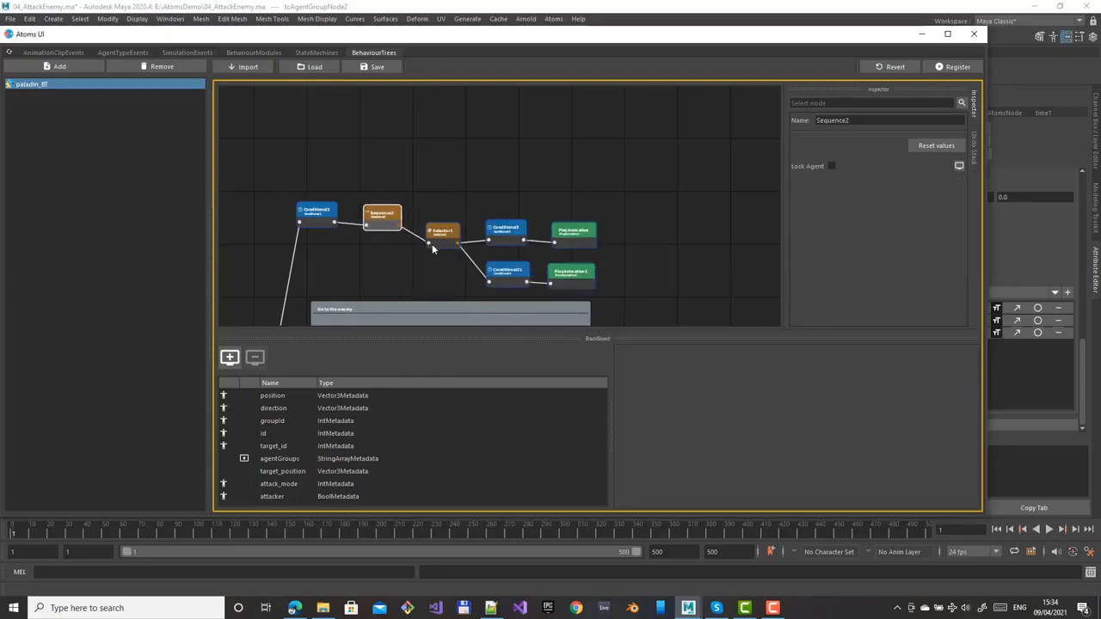
{"action": "left_click_drag", "start_coordinate": [387, 218], "coordinate": [385, 203]}
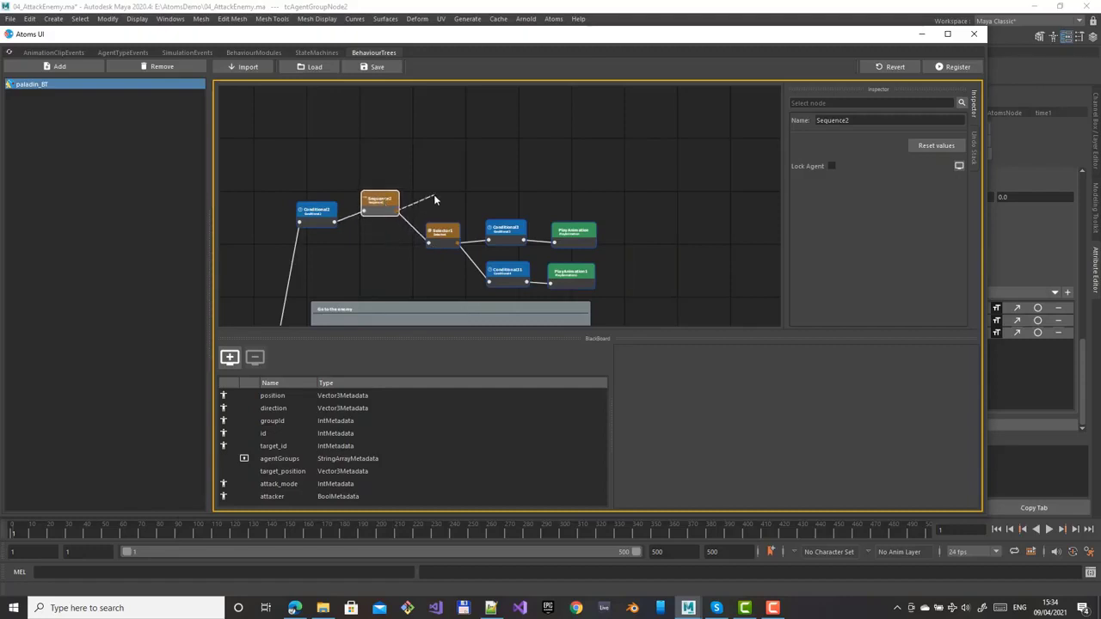
Step: Add an Optional decorator as a child of the new Sequence node and place it above Selector1
{"action": "left_click_drag", "start_coordinate": [434, 197], "coordinate": [433, 196]}
{"action": "type", "text": "optio"}
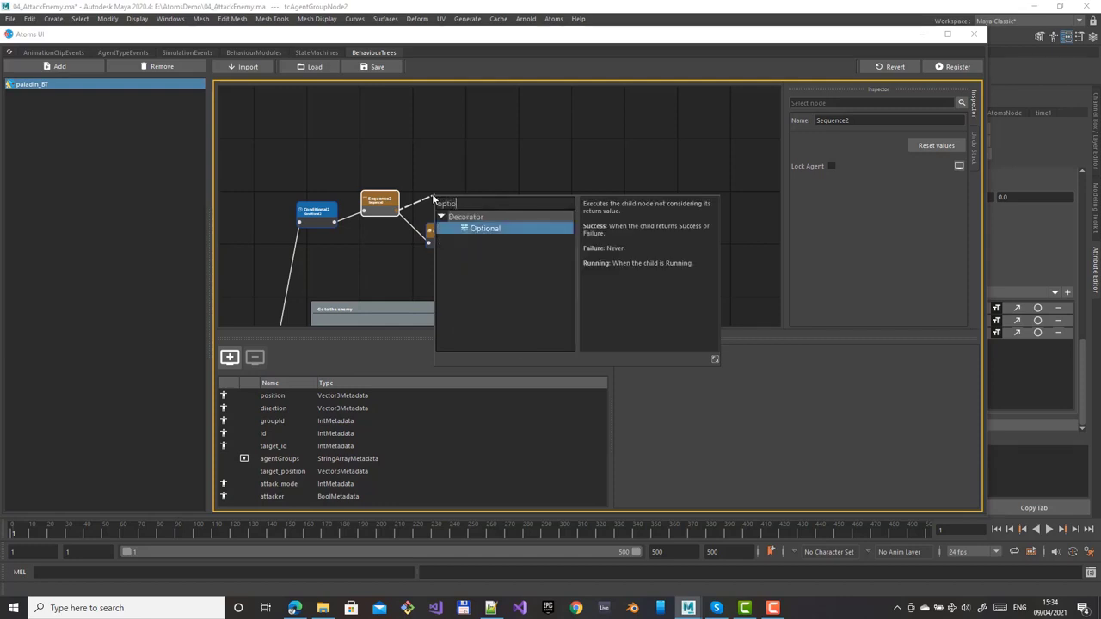
{"action": "key", "text": "Return"}
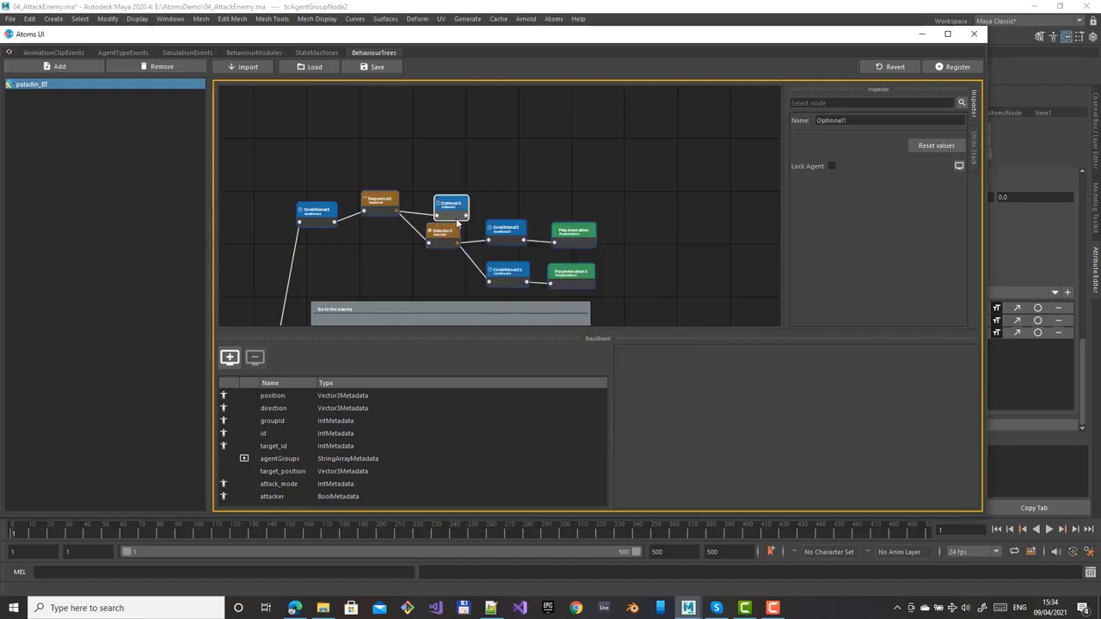
{"action": "left_click_drag", "start_coordinate": [454, 209], "coordinate": [450, 189]}
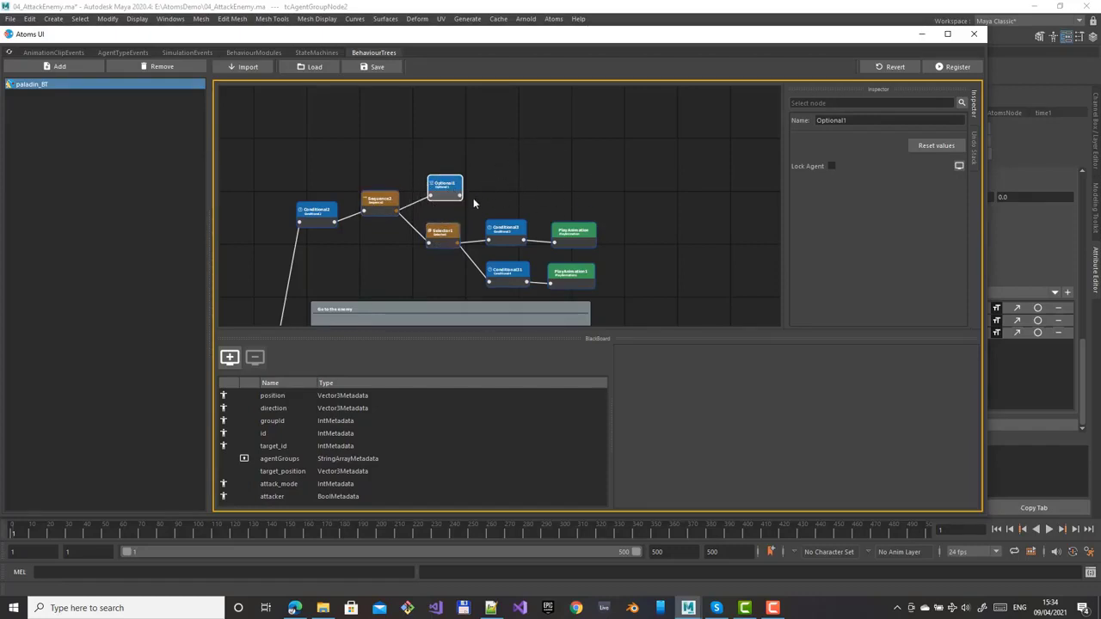
Step: Add a Conditional decorator as the child of the Optional node and place it beside that node
{"action": "left_click_drag", "start_coordinate": [463, 195], "coordinate": [492, 191]}
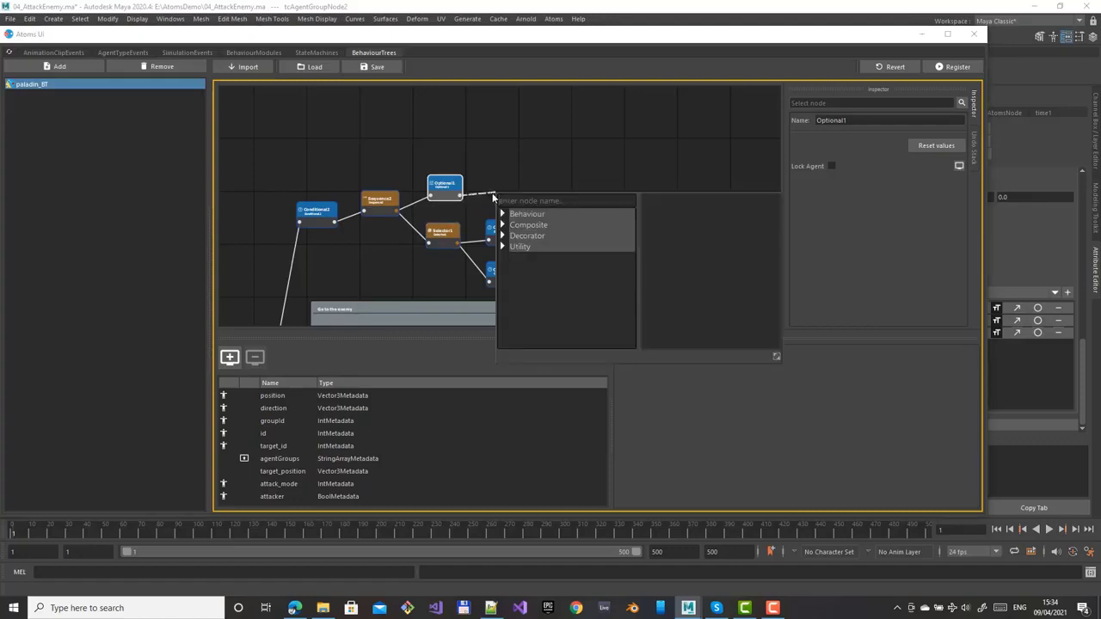
{"action": "type", "text": "condi"}
{"action": "key", "text": "Down"}
{"action": "key", "text": "Down"}
{"action": "key", "text": "Down"}
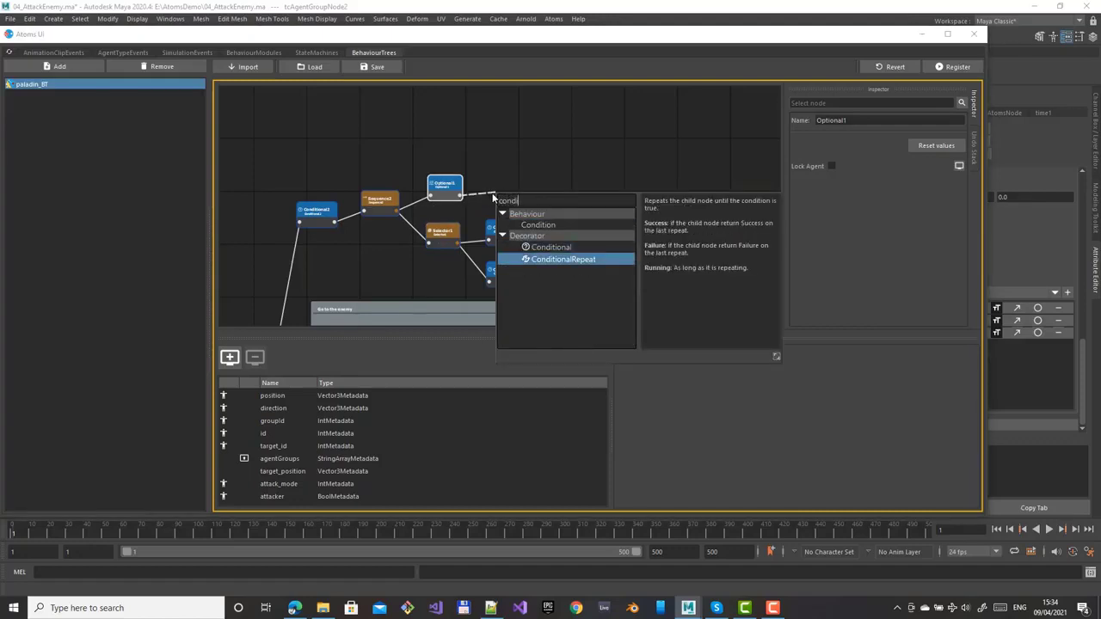
{"action": "key", "text": "Up"}
{"action": "key", "text": "Return"}
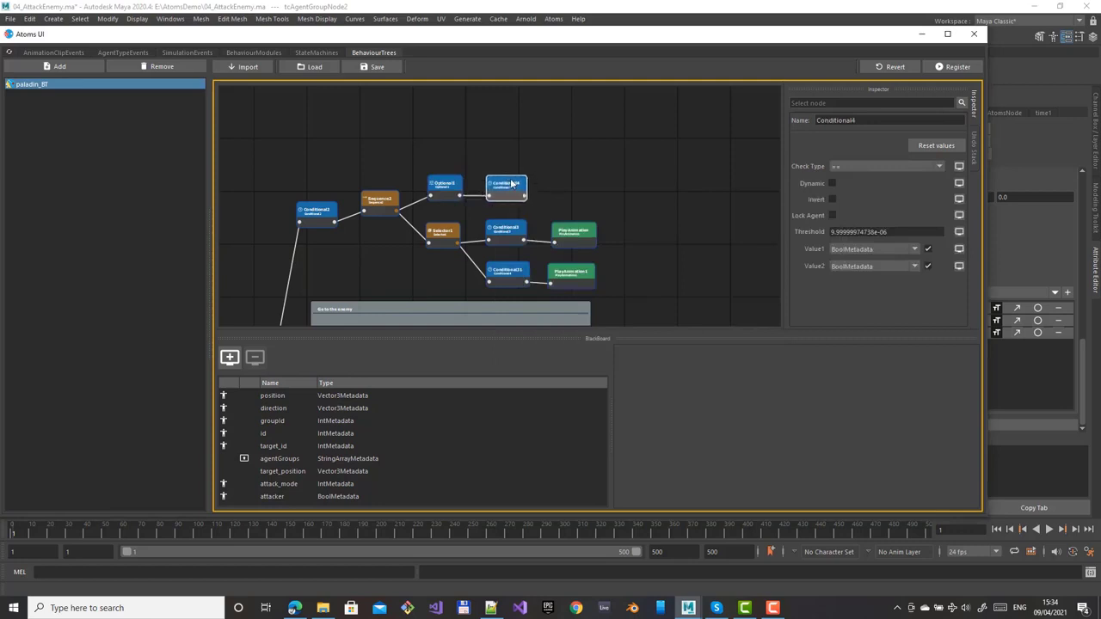
{"action": "left_click_drag", "start_coordinate": [512, 183], "coordinate": [508, 180]}
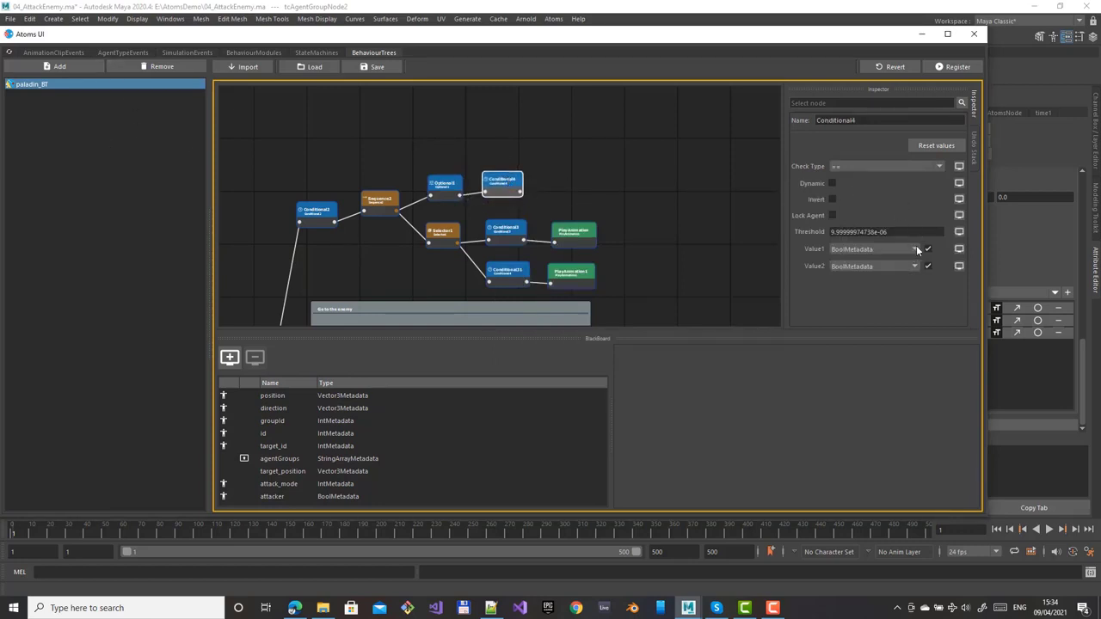
Step: Link Value1 of the new Conditional under the Optional node to the attacker blackboard key
{"action": "left_click", "coordinate": [959, 249]}
{"action": "left_click", "coordinate": [944, 250]}
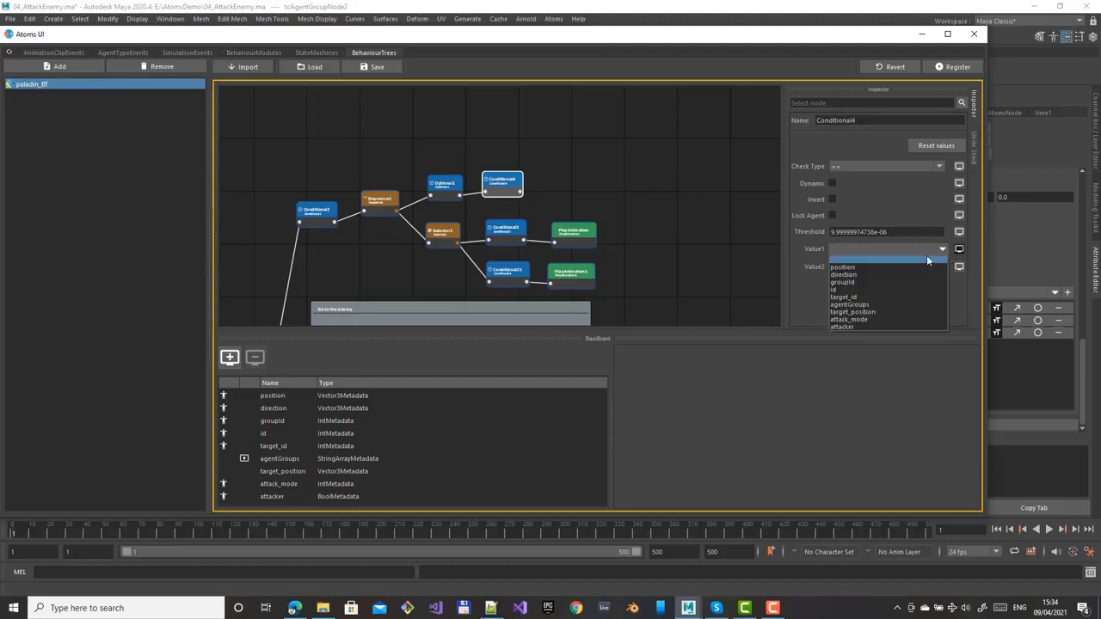
{"action": "left_click", "coordinate": [868, 328]}
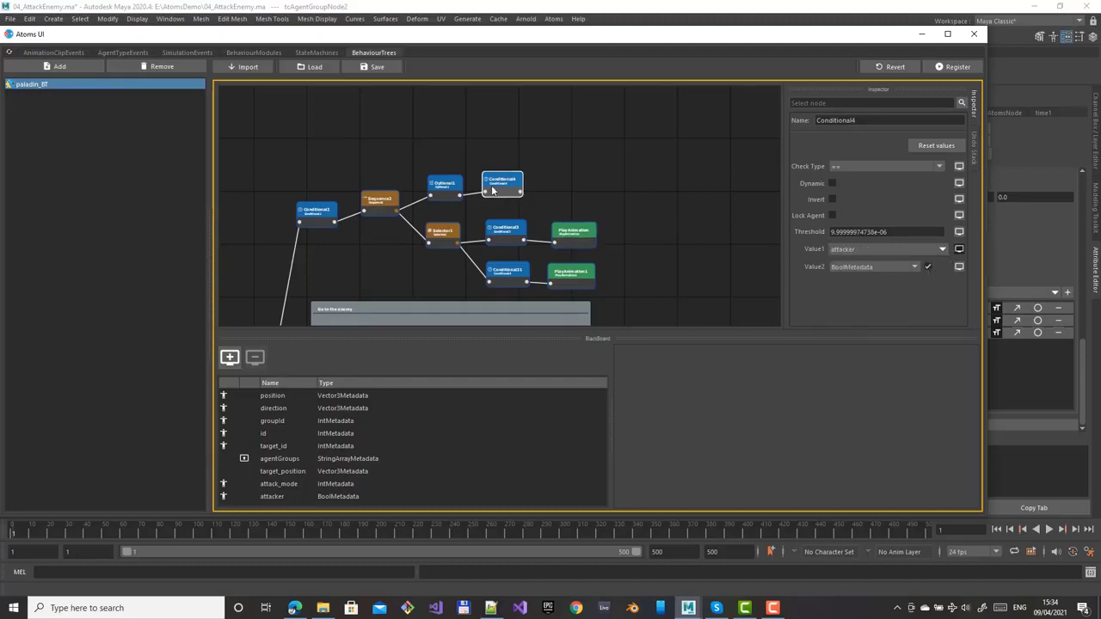
{"action": "left_click", "coordinate": [445, 184]}
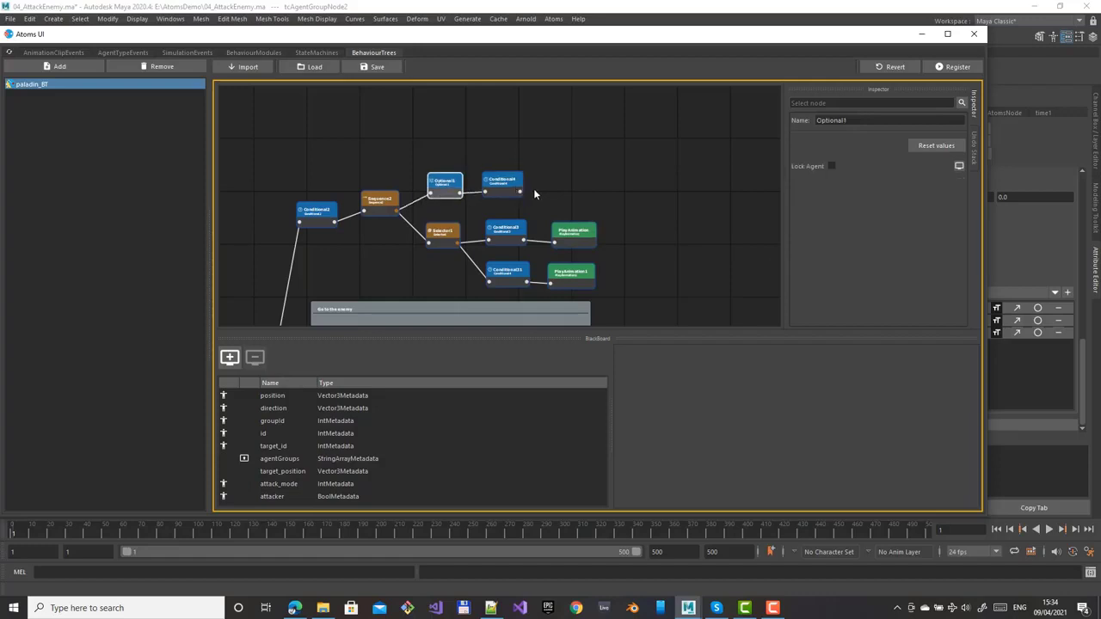
Step: Add a RandomSelector composite as the child of the Conditional that checks attacker
{"action": "left_click_drag", "start_coordinate": [557, 188], "coordinate": [557, 186]}
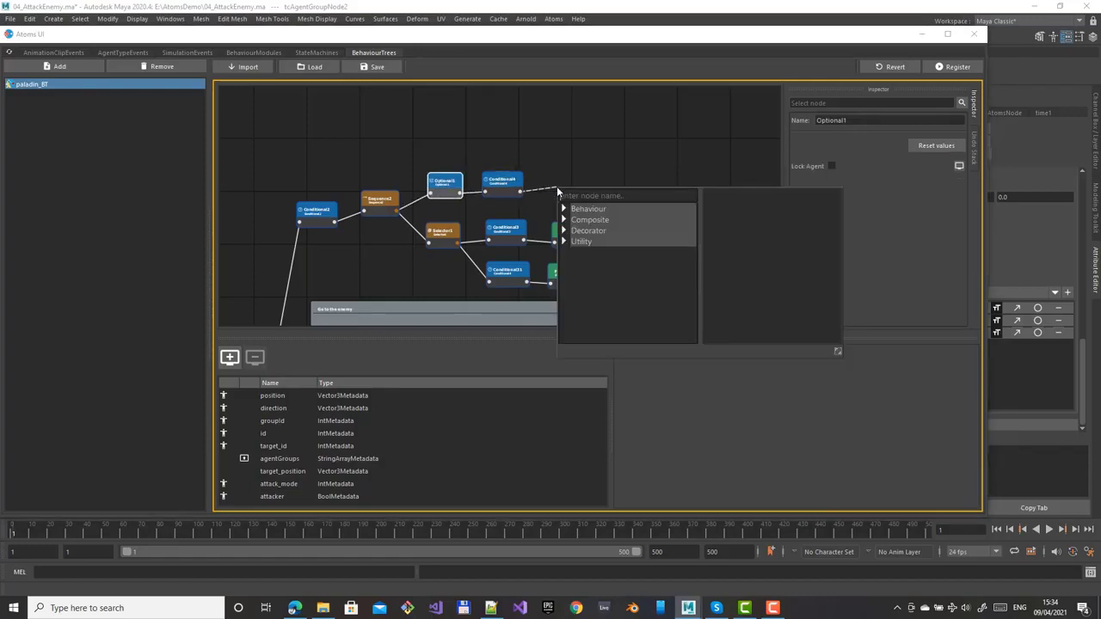
{"action": "type", "text": "rand"}
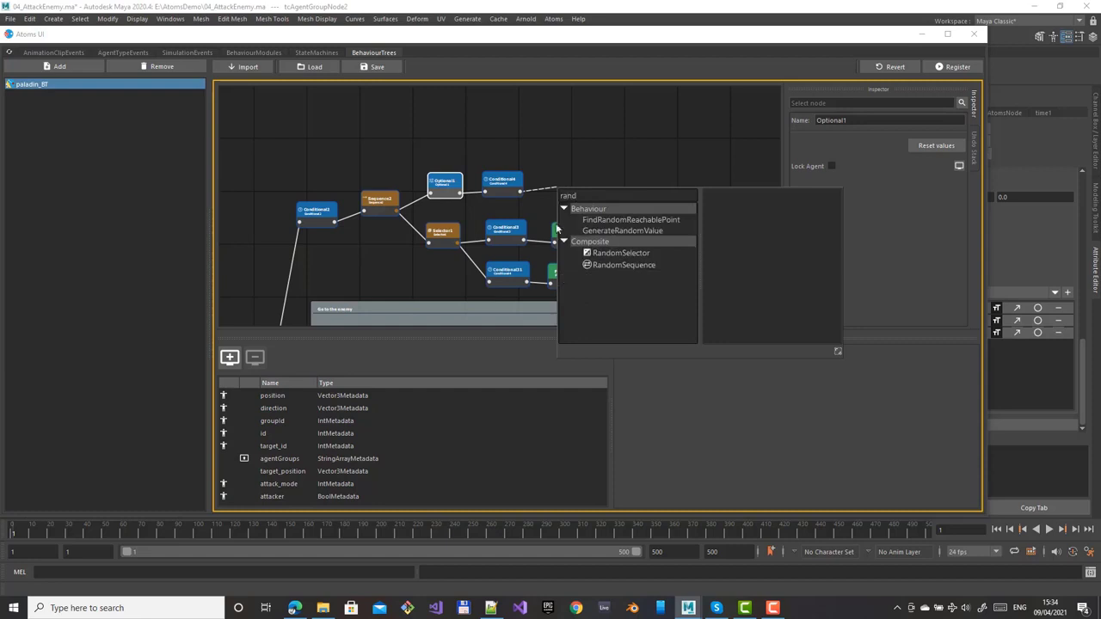
{"action": "left_click", "coordinate": [618, 253]}
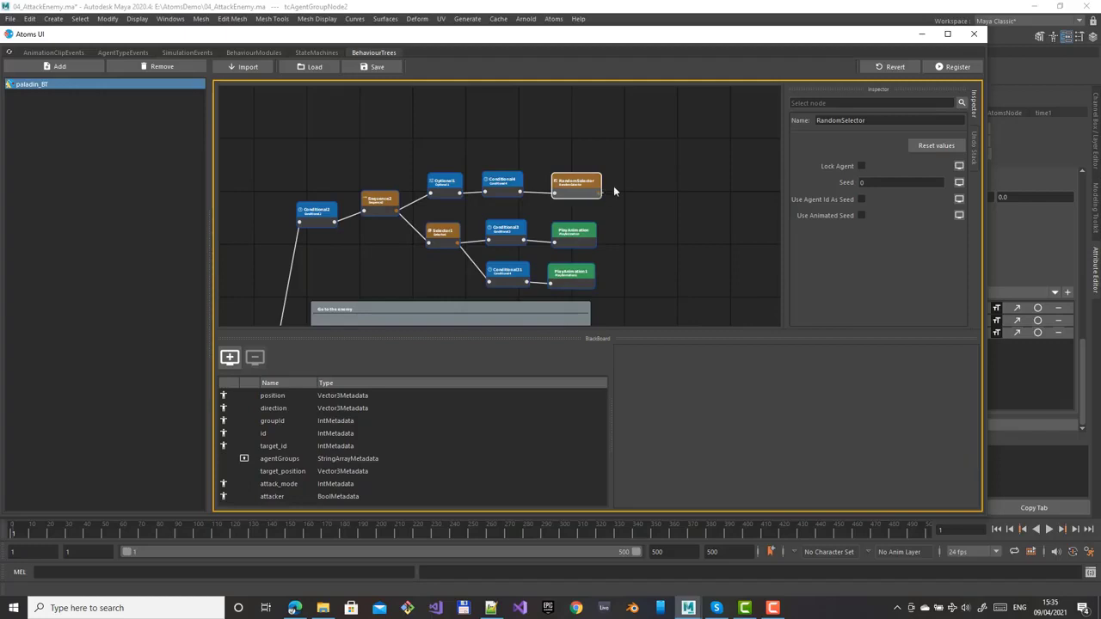
Step: Add a Sequence composite as a child of the RandomSelector node
{"action": "left_click_drag", "start_coordinate": [601, 191], "coordinate": [638, 172]}
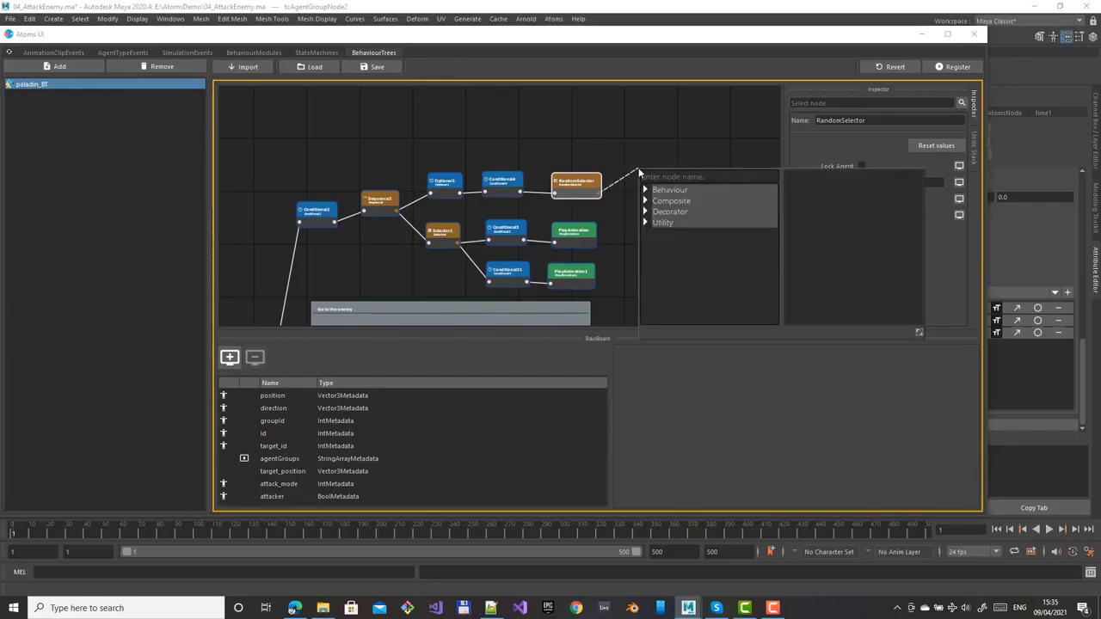
{"action": "type", "text": "sequ"}
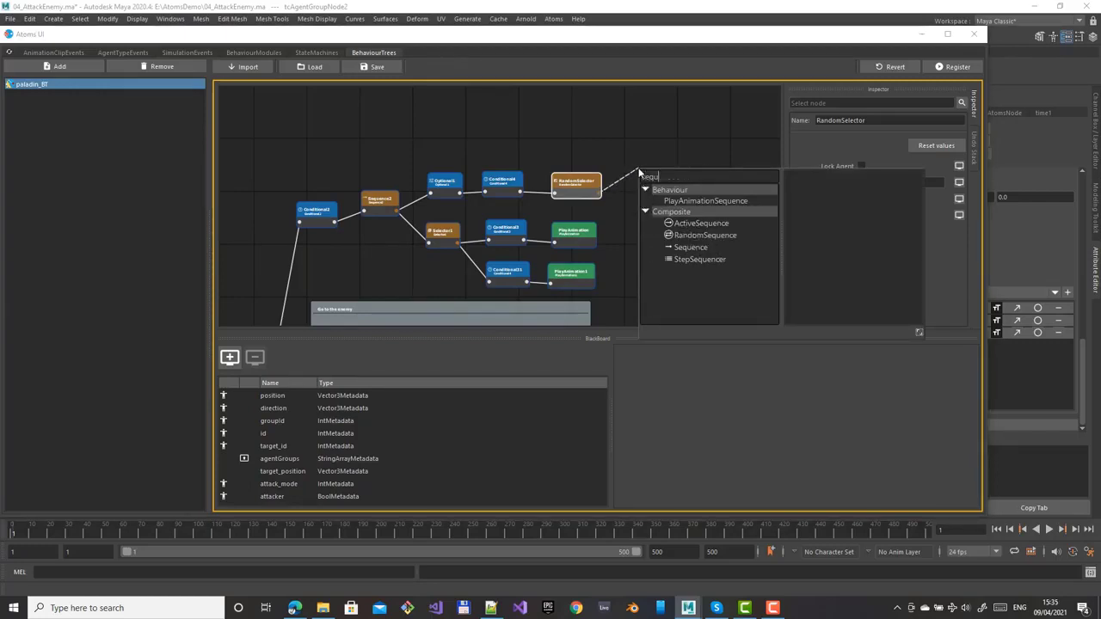
{"action": "key", "text": "Down"}
{"action": "key", "text": "Down"}
{"action": "key", "text": "Down"}
{"action": "key", "text": "Down"}
{"action": "key", "text": "Return"}
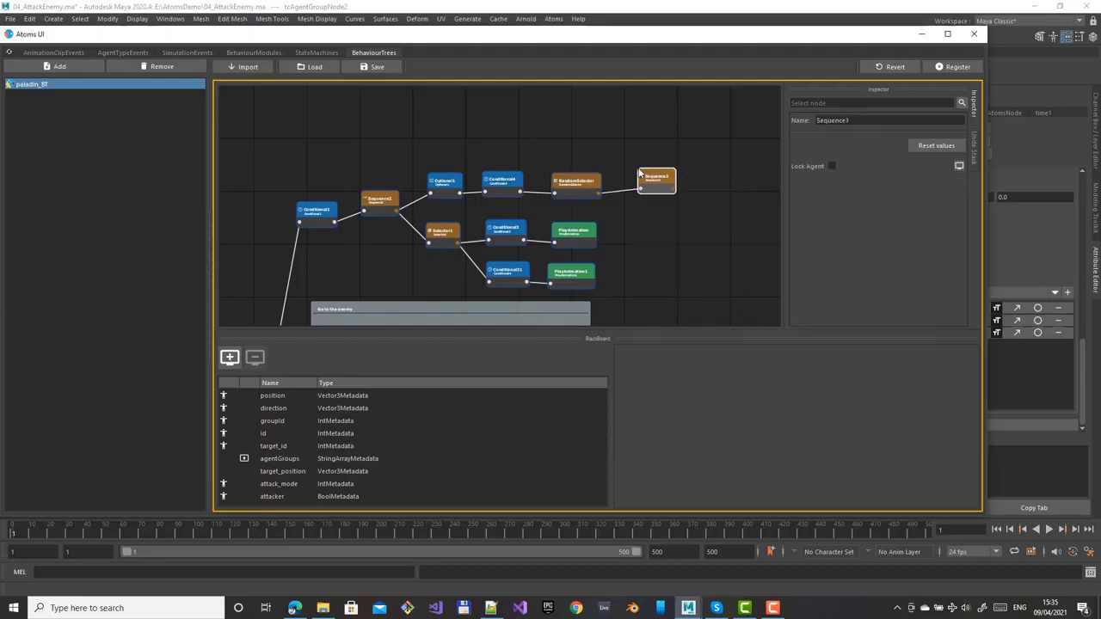
Step: Add a SetAgentMetadata behaviour as a child of the new Sequence and place it beside that node
{"action": "left_click_drag", "start_coordinate": [671, 190], "coordinate": [691, 162]}
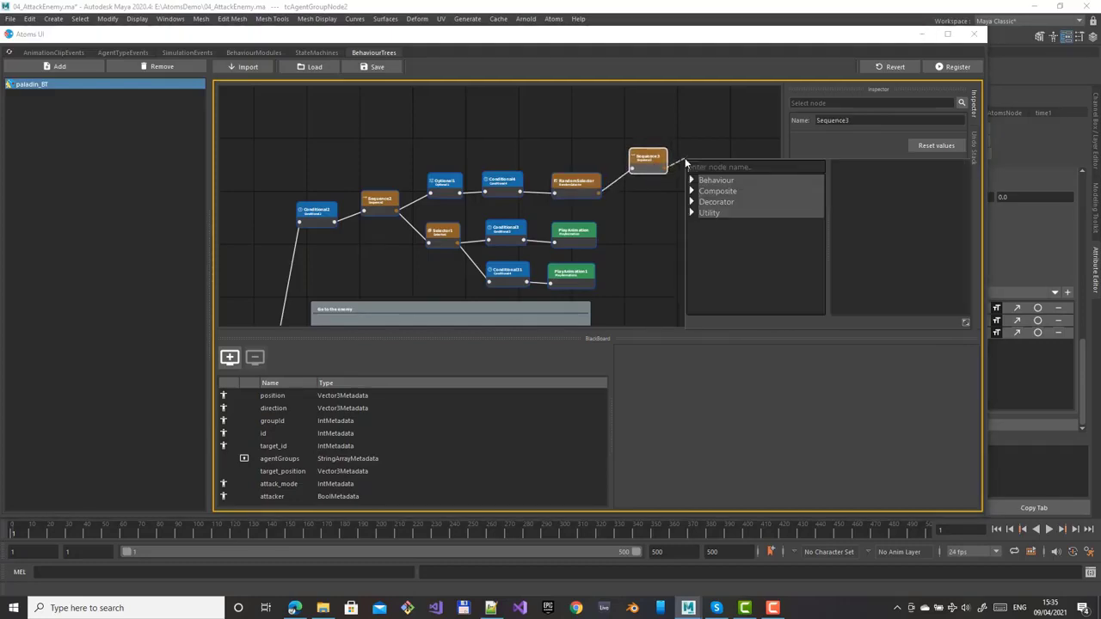
{"action": "type", "text": "set"}
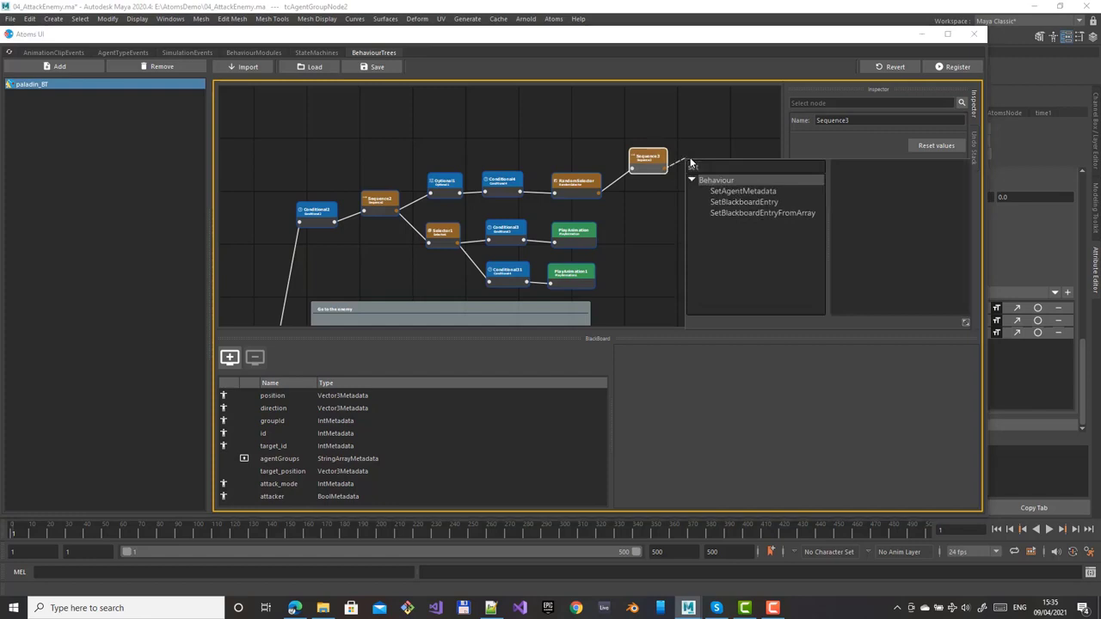
{"action": "key", "text": "Down"}
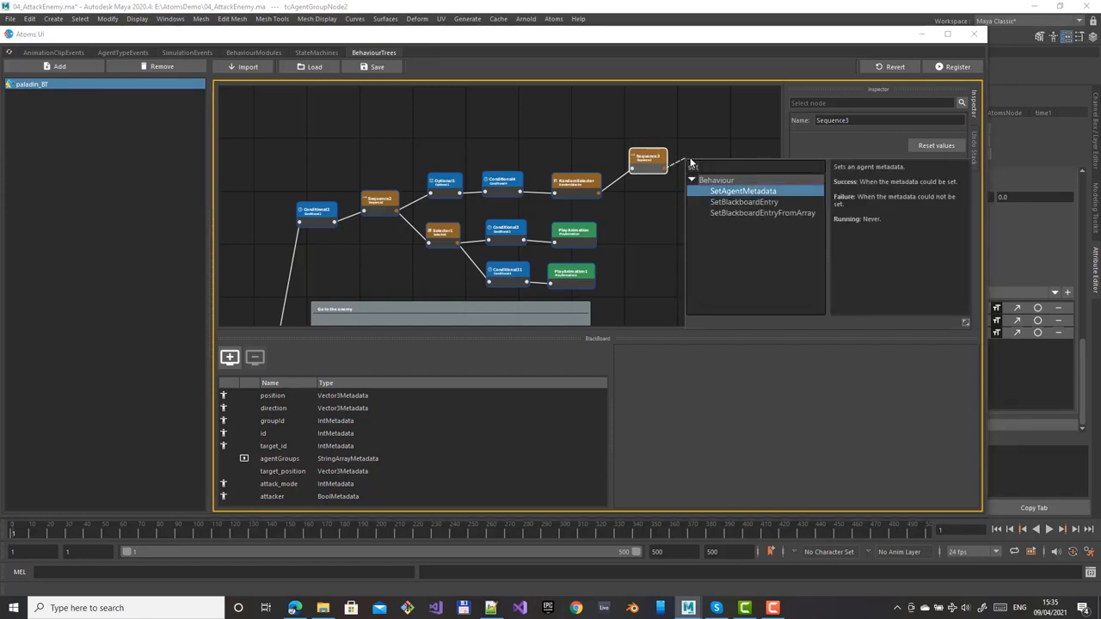
{"action": "key", "text": "Return"}
{"action": "left_click_drag", "start_coordinate": [691, 162], "coordinate": [698, 141]}
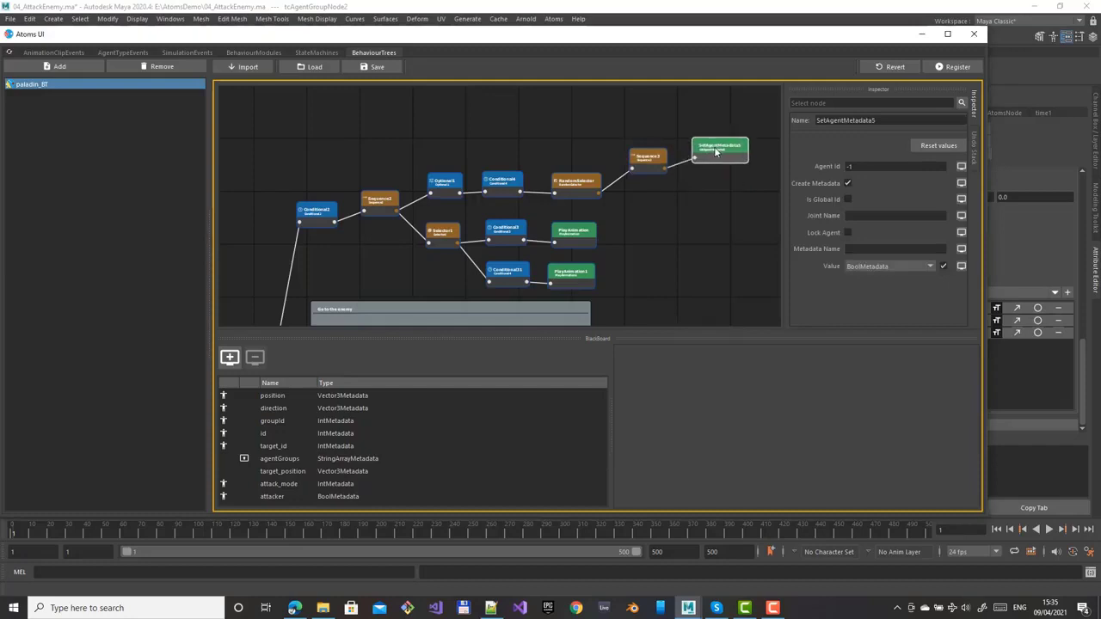
Step: Make the new SetAgentMetadata node write attack_mode as an IntMetadata with value 2
{"action": "left_click", "coordinate": [889, 251]}
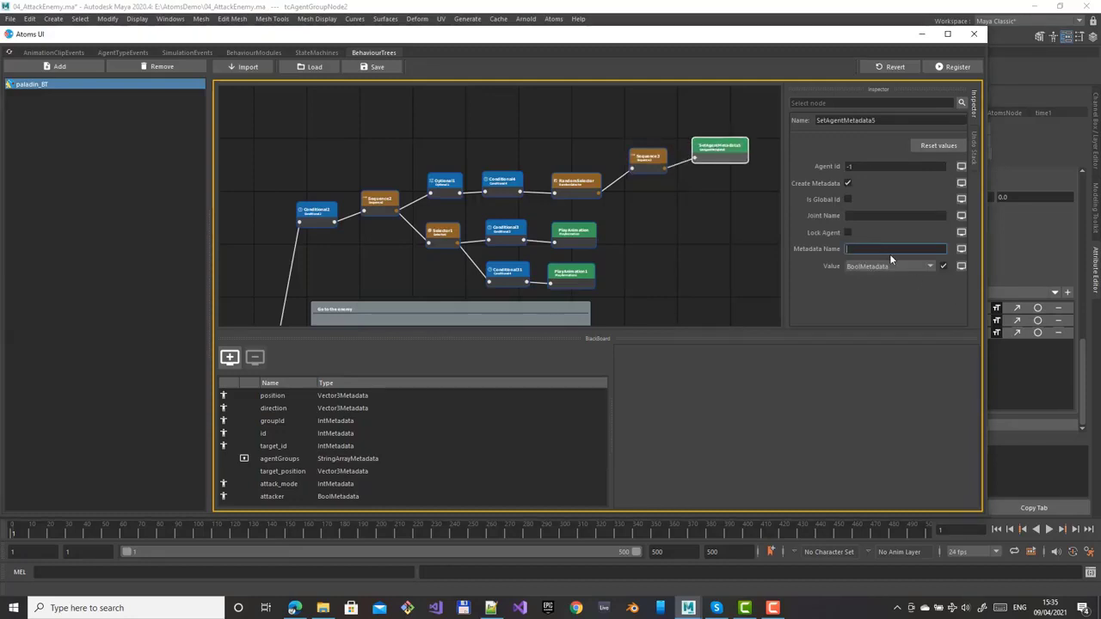
{"action": "type", "text": "attack_mode"}
{"action": "left_click", "coordinate": [908, 265]}
{"action": "left_click", "coordinate": [884, 313]}
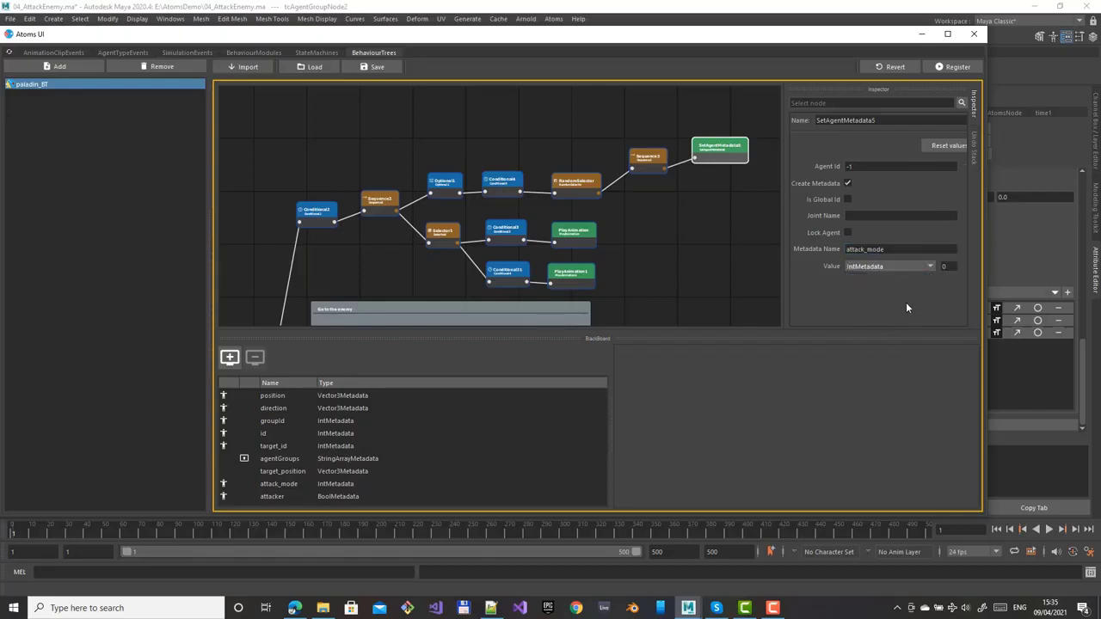
{"action": "left_click", "coordinate": [946, 266]}
Step: Duplicate the SetAgentMetadata node, place the copy below the original and connect it to the same Sequence
{"action": "left_click", "coordinate": [709, 148]}
{"action": "key", "text": "ctrl+c"}
{"action": "key", "text": "ctrl+v"}
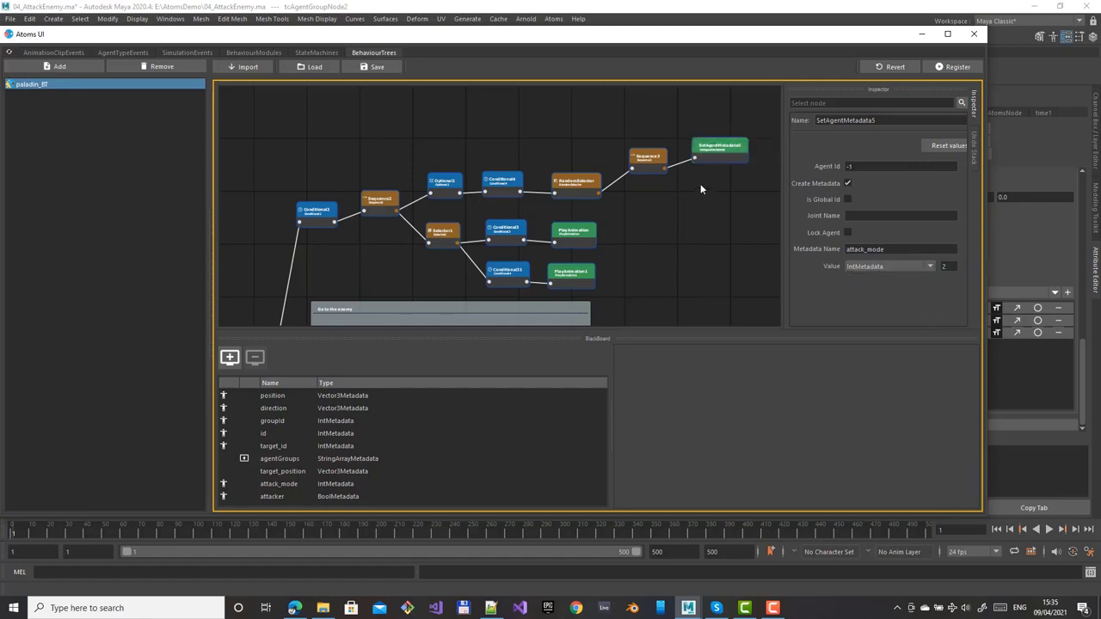
{"action": "mouse_move", "coordinate": [711, 194]}
{"action": "left_mouse_down"}
{"action": "mouse_move", "coordinate": [669, 174]}
{"action": "mouse_move", "coordinate": [698, 198]}
{"action": "left_mouse_up"}
{"action": "left_click_drag", "start_coordinate": [624, 112], "coordinate": [721, 162]}
{"action": "left_click", "coordinate": [721, 162]}
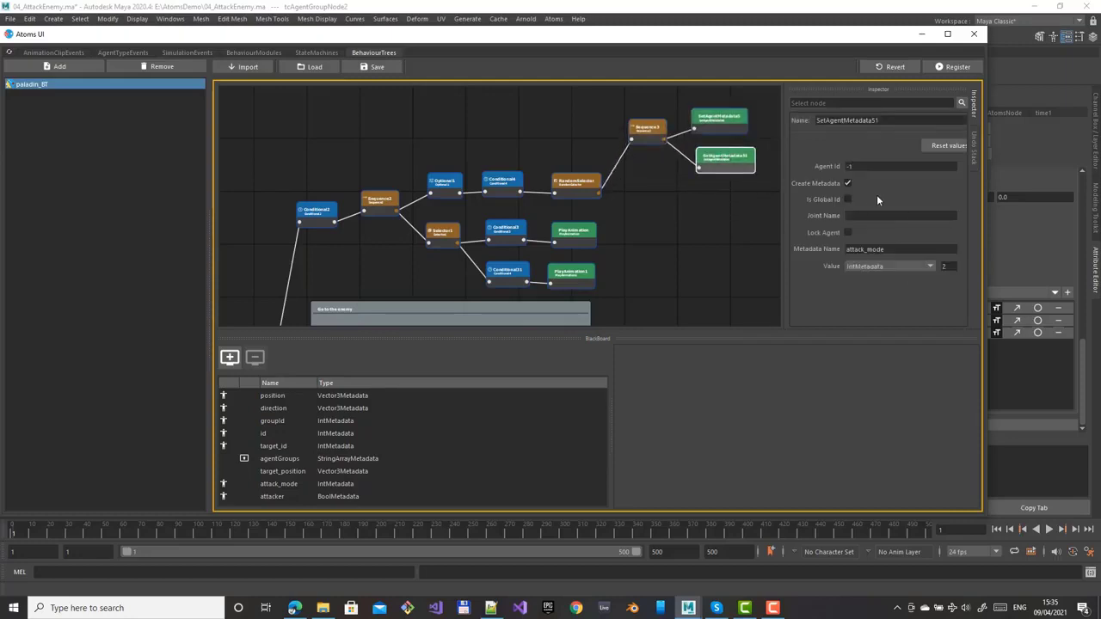
Step: Set the copied SetAgentMetadata node's value to 3, link its Agent Id to target_id and enable Is Global Id
{"action": "left_click_drag", "start_coordinate": [786, 218], "coordinate": [773, 218]}
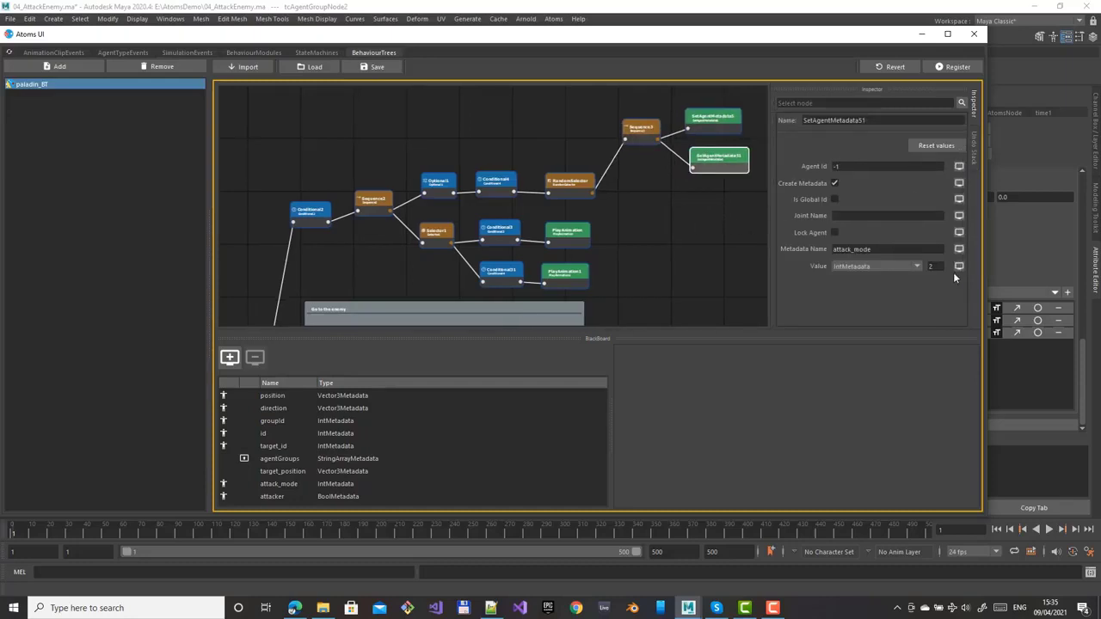
{"action": "left_click", "coordinate": [936, 266]}
{"action": "left_click", "coordinate": [955, 166]}
{"action": "left_click", "coordinate": [941, 168]}
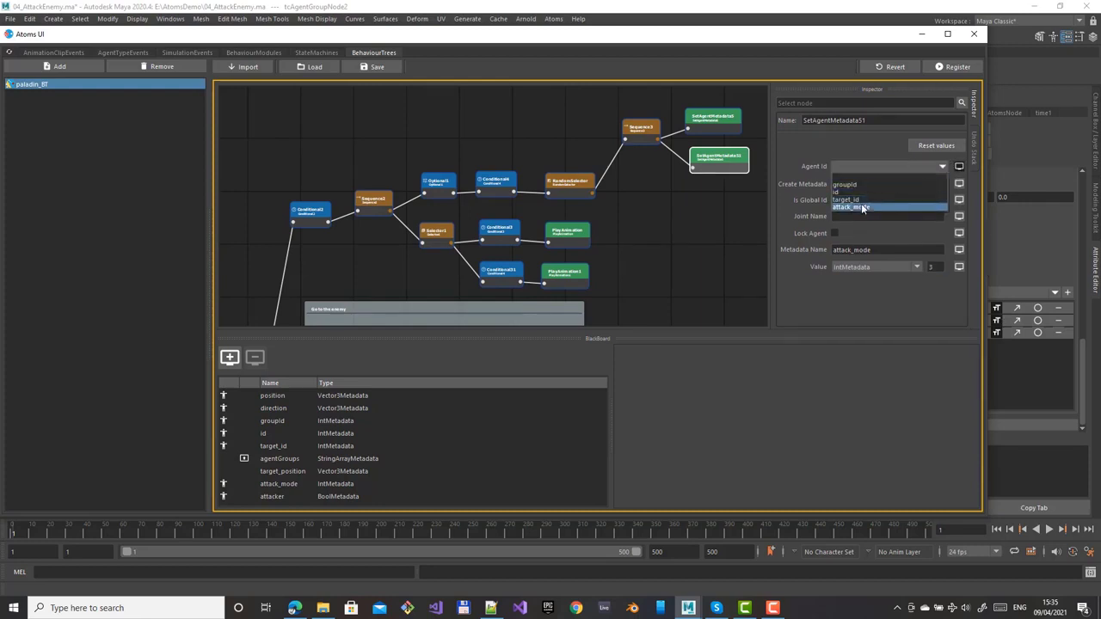
{"action": "left_click", "coordinate": [863, 207]}
{"action": "left_click", "coordinate": [942, 167]}
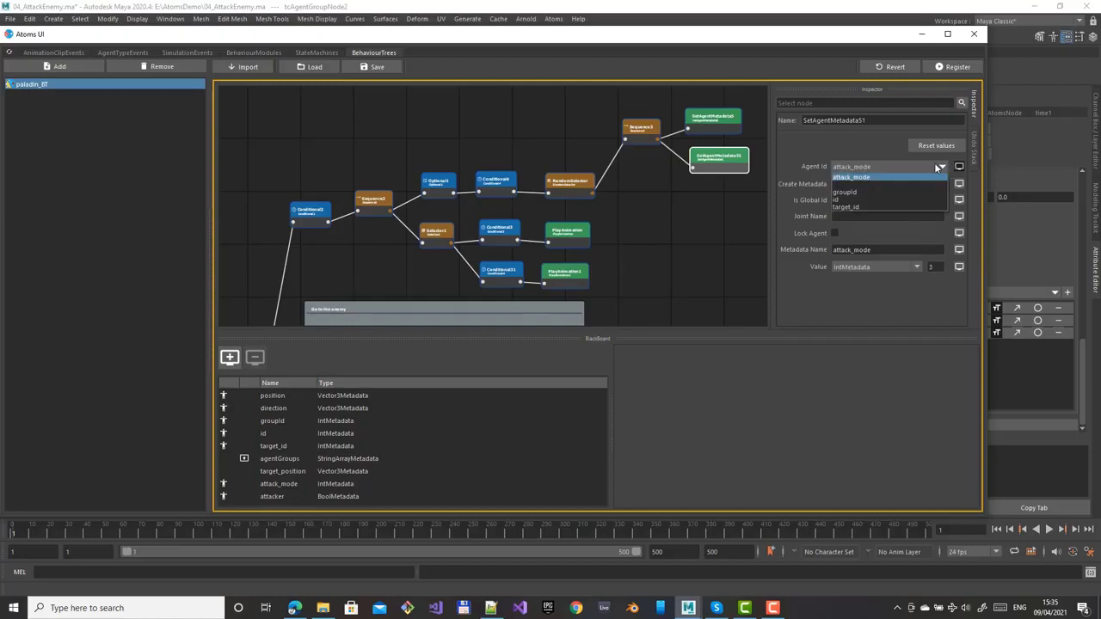
{"action": "left_click", "coordinate": [849, 207]}
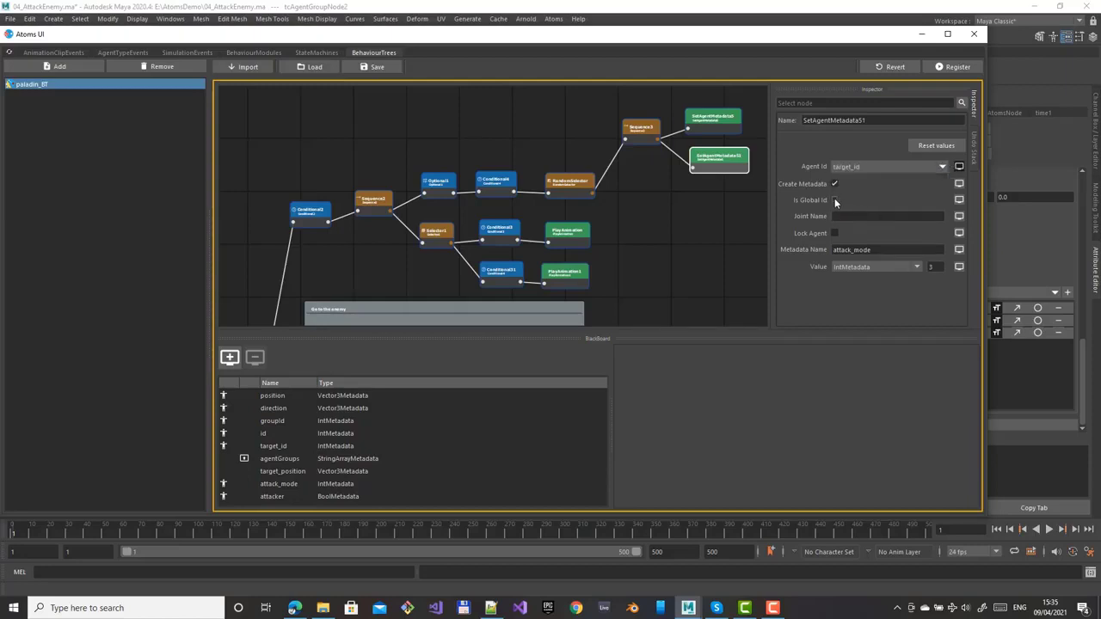
Step: Duplicate the Sequence with its two SetAgentMetadata children, place the copy below and connect it to the RandomSelector
{"action": "left_click_drag", "start_coordinate": [638, 105], "coordinate": [725, 174]}
{"action": "key", "text": "ctrl+c"}
{"action": "key", "text": "ctrl+v"}
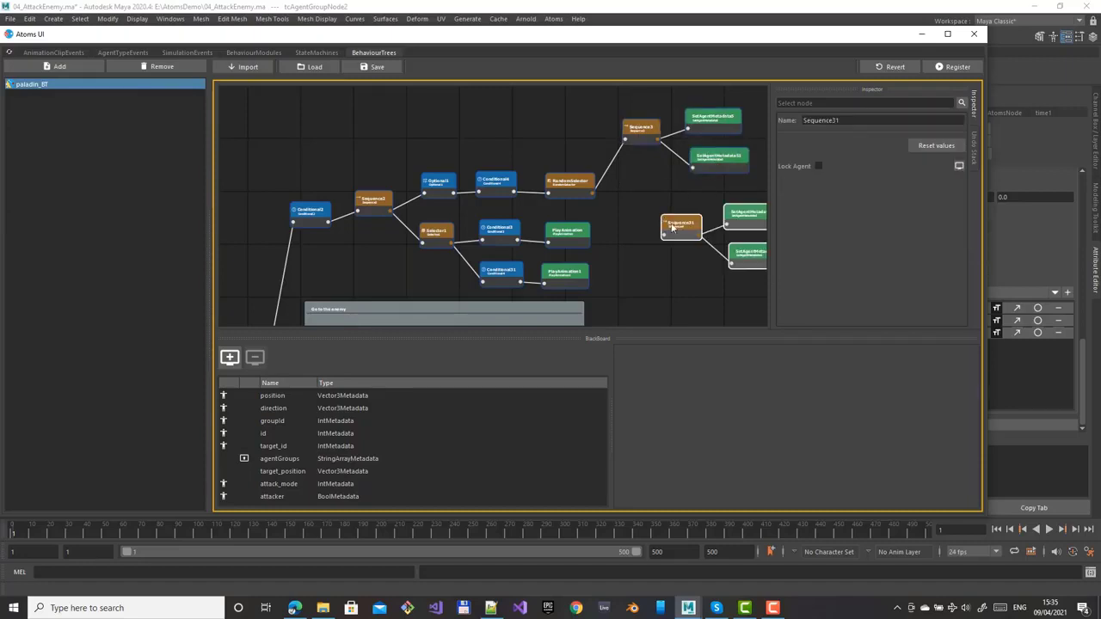
{"action": "left_click_drag", "start_coordinate": [678, 222], "coordinate": [647, 208]}
{"action": "left_click", "coordinate": [614, 205]}
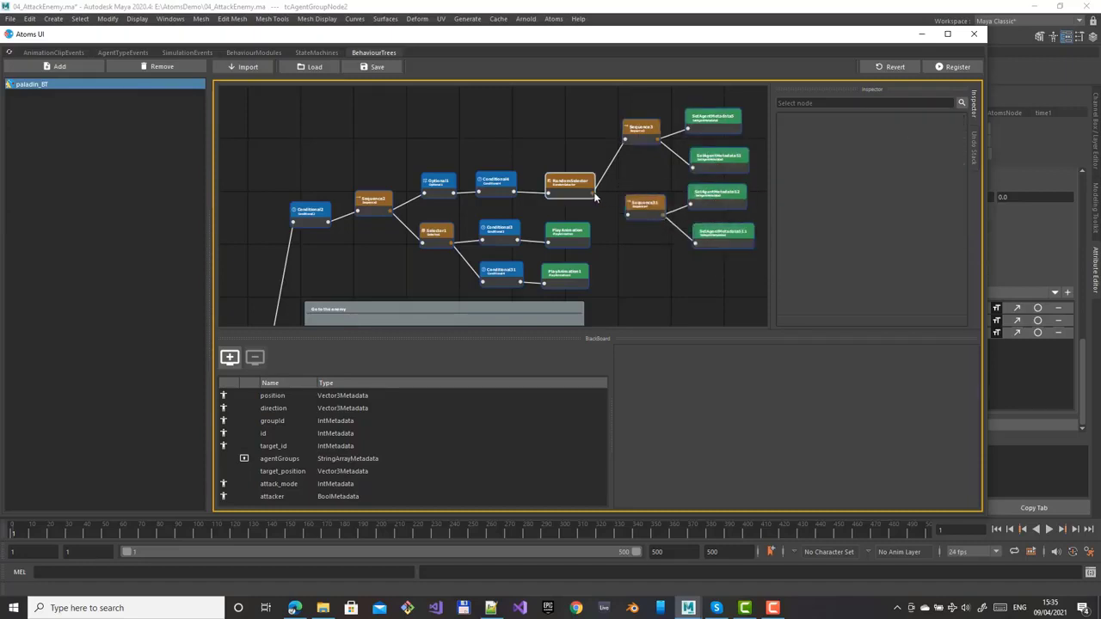
Step: In the duplicated Sequence, change the first SetAgentMetadata node's value and set the second one's to 2
{"action": "left_click", "coordinate": [732, 201]}
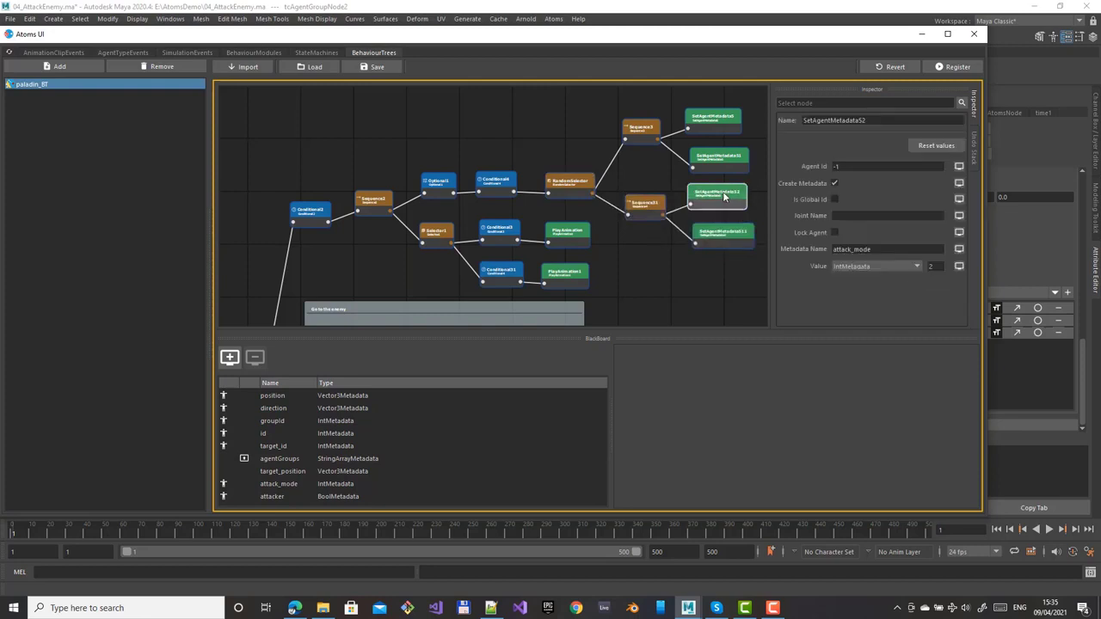
{"action": "double_click", "coordinate": [932, 266]}
{"action": "left_click", "coordinate": [725, 235]}
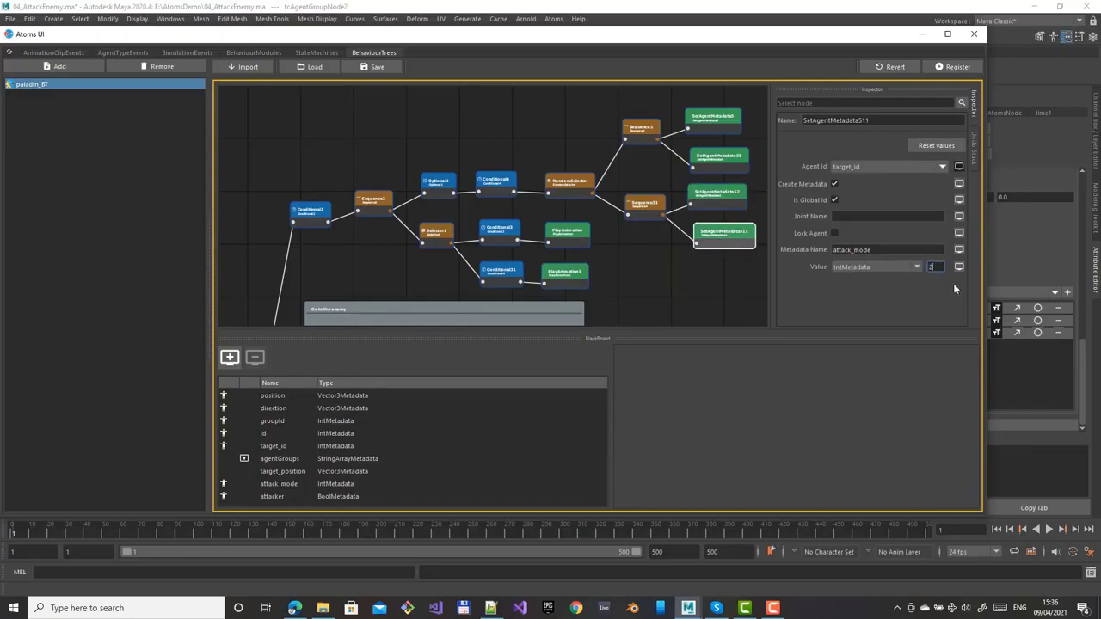
Step: Register the updated paladin_BT behaviour tree and close the Atoms UI window
{"action": "left_click", "coordinate": [953, 67]}
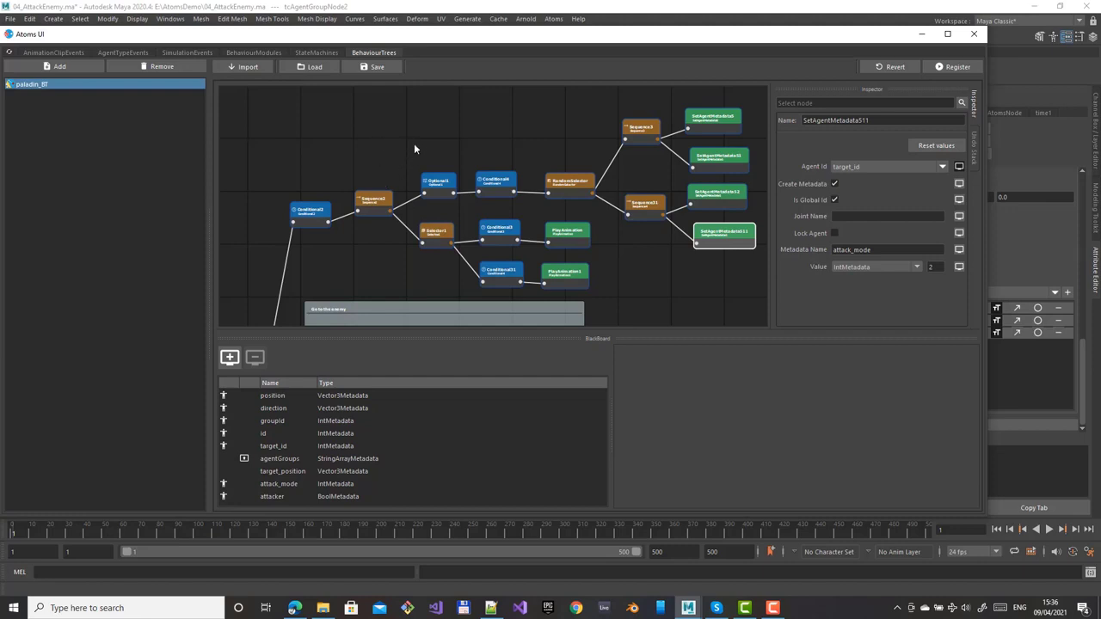
{"action": "middle_click_drag", "start_coordinate": [426, 153], "coordinate": [413, 149]}
{"action": "left_click", "coordinate": [950, 70]}
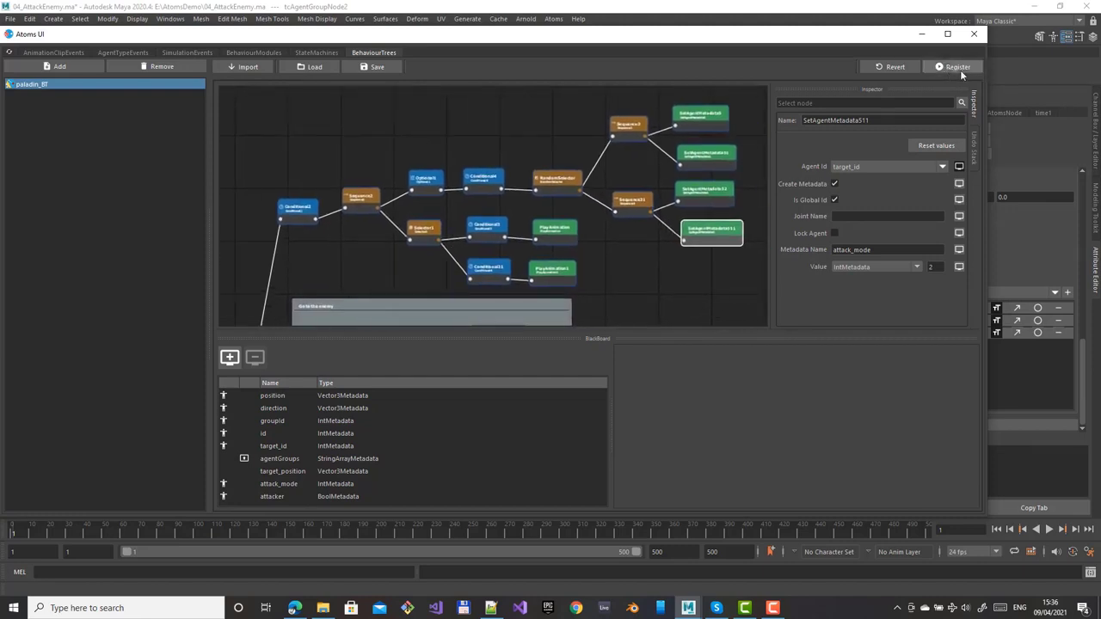
{"action": "left_click", "coordinate": [977, 35]}
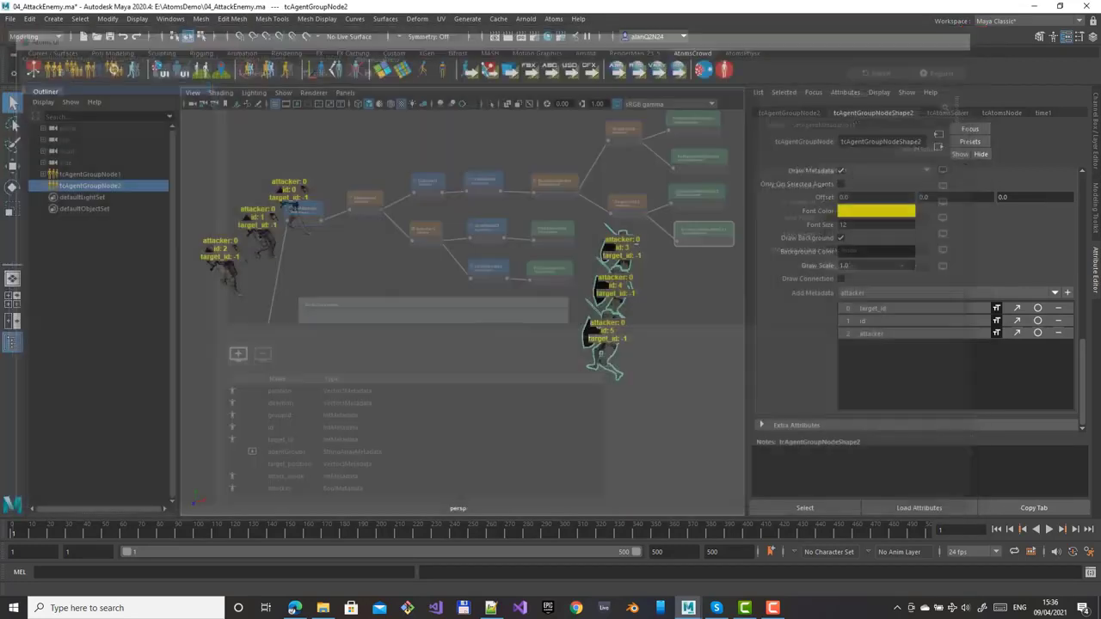
Step: Play the crowd simulation to check the attack behaviour and rewind to the first frame
{"action": "left_click", "coordinate": [1050, 530]}
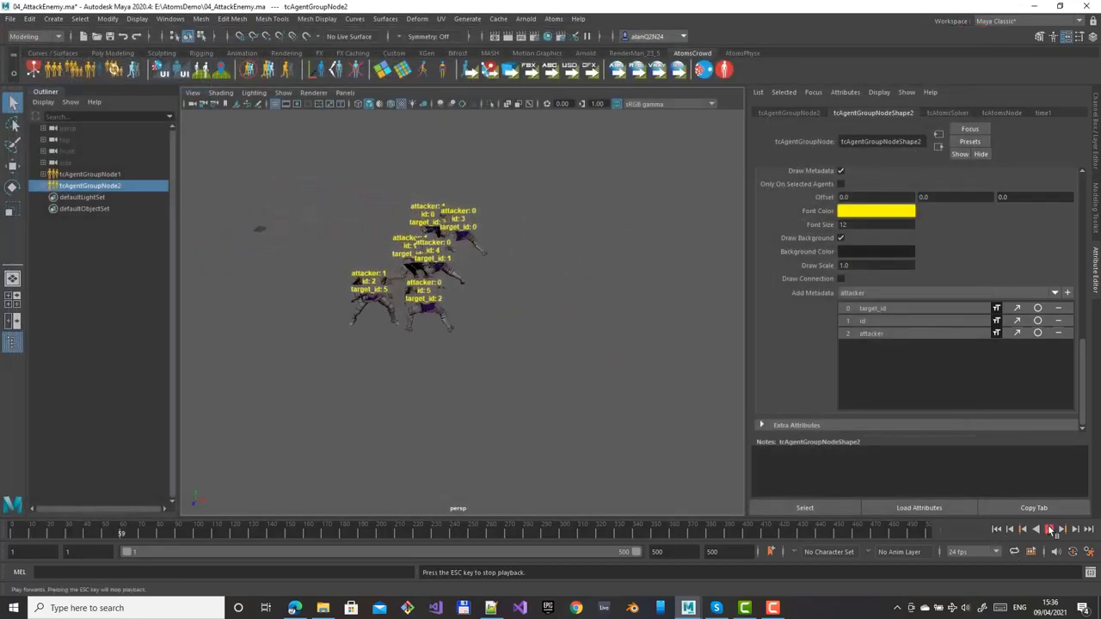
{"action": "left_click", "coordinate": [1050, 530]}
{"action": "left_click", "coordinate": [996, 530]}
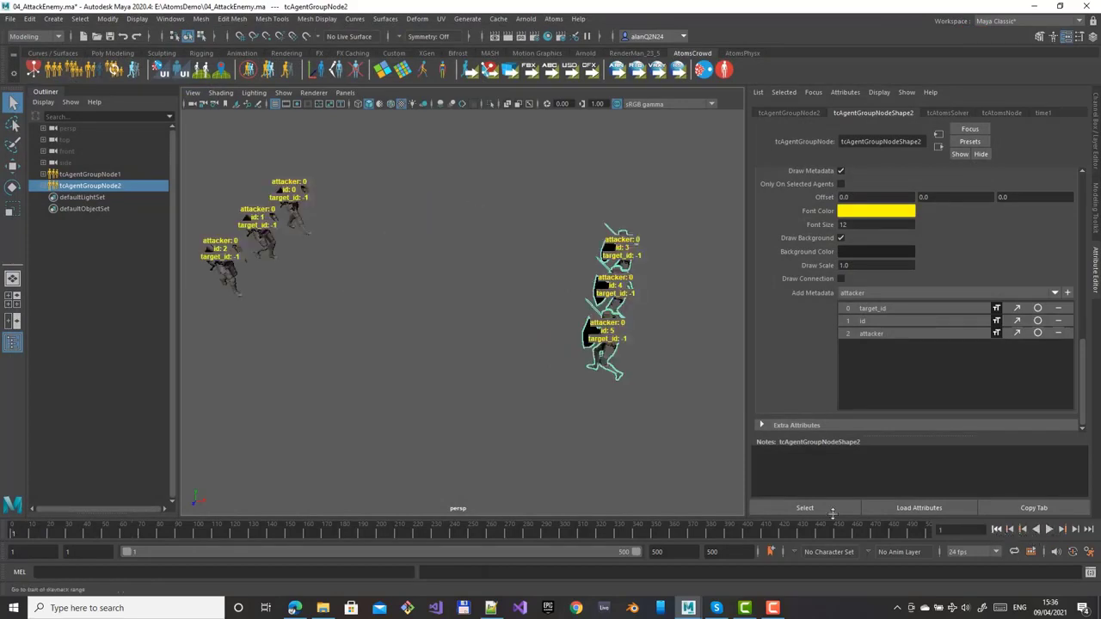
Step: Add attack_mode to the drawn metadata of both tcAgentGroupNode2 and tcAgentGroupNode1
{"action": "left_click", "coordinate": [1055, 293]}
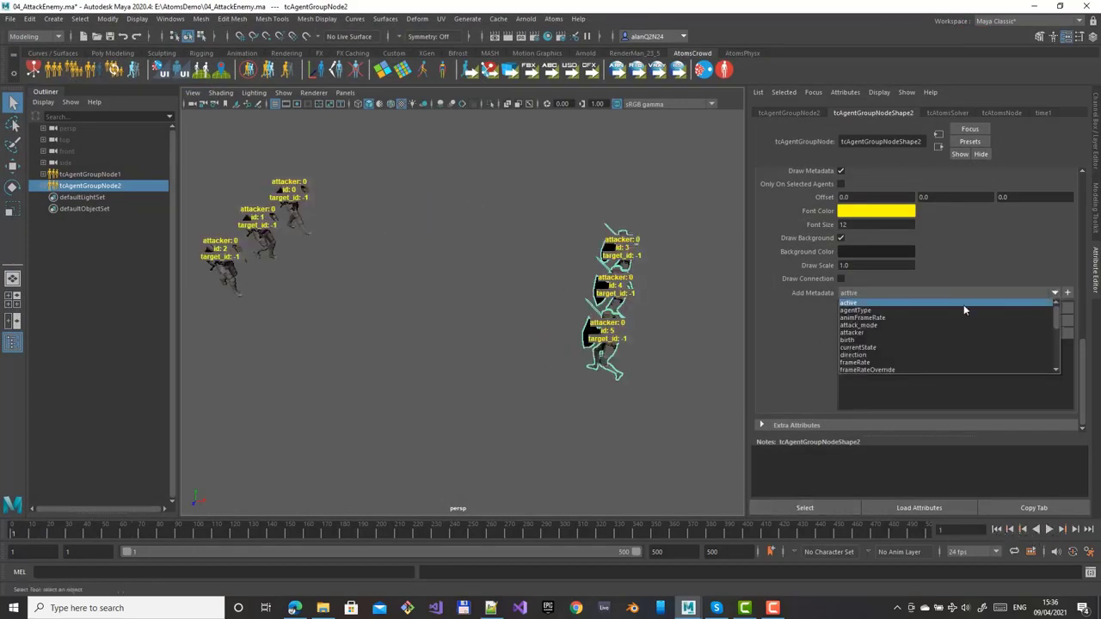
{"action": "left_click", "coordinate": [858, 325]}
{"action": "left_click", "coordinate": [1068, 296]}
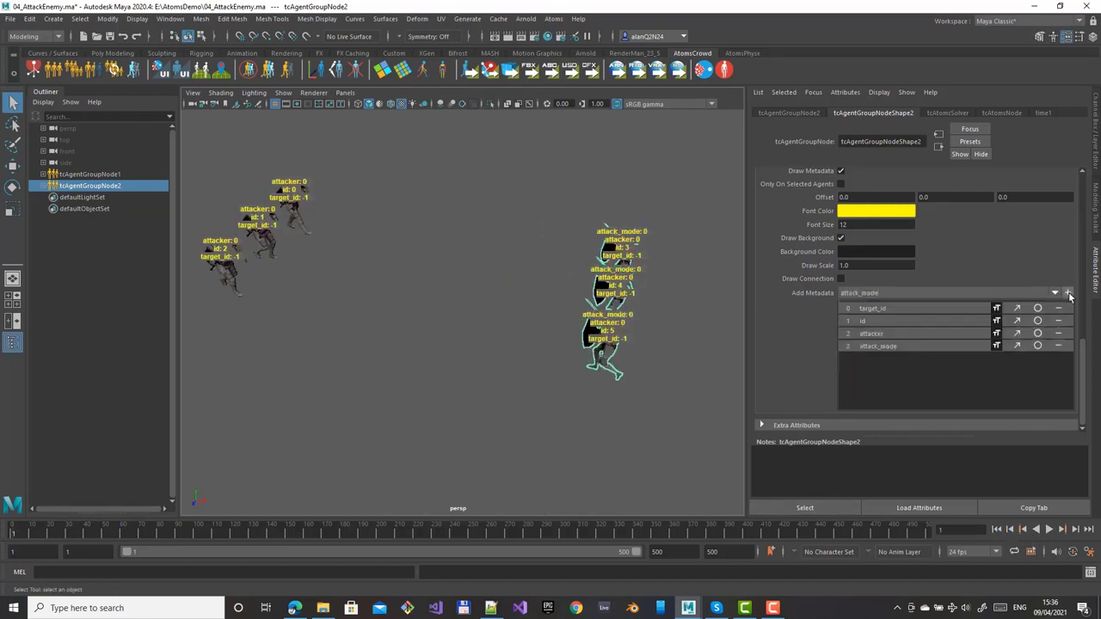
{"action": "left_click", "coordinate": [88, 176]}
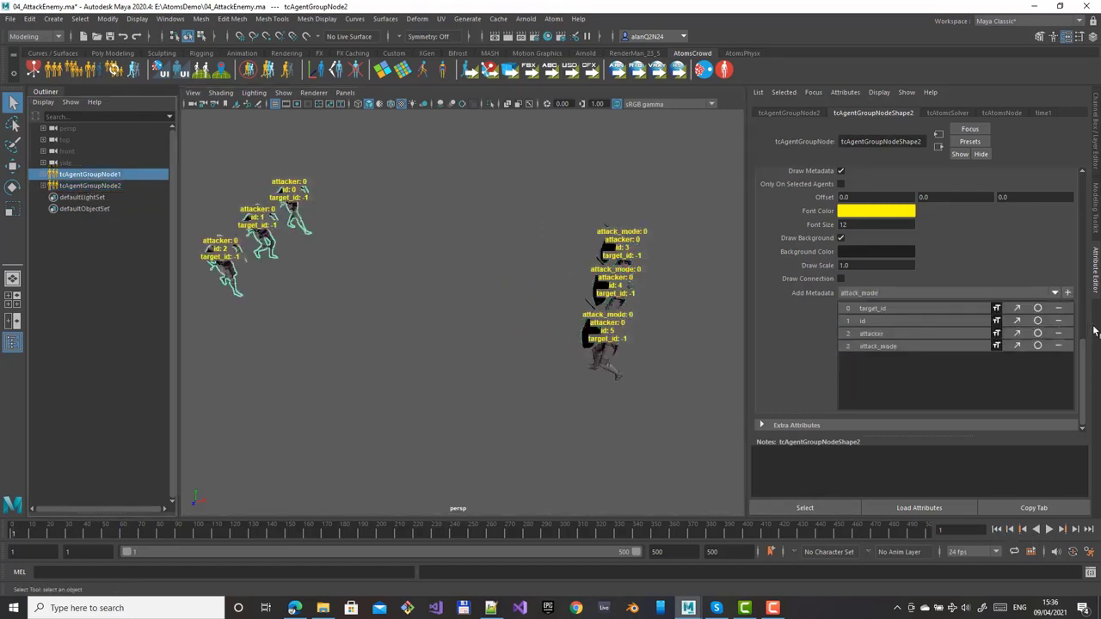
{"action": "left_click", "coordinate": [1069, 294]}
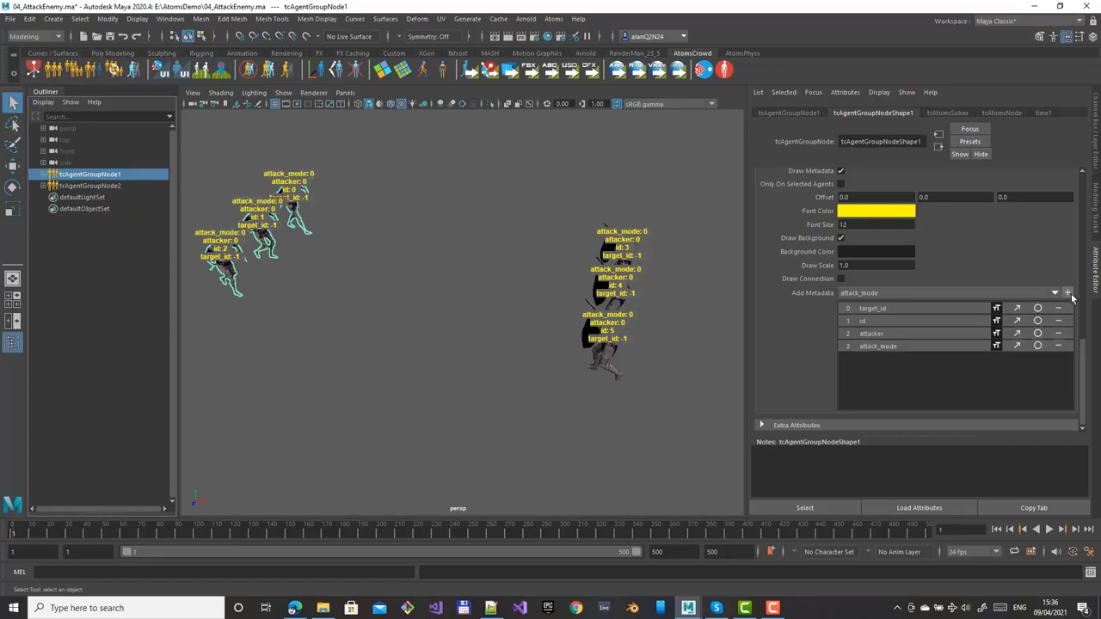
Step: Play the simulation, stop it during the fight and examine the attack_mode labels of the paired agents up close
{"action": "left_click", "coordinate": [1049, 530]}
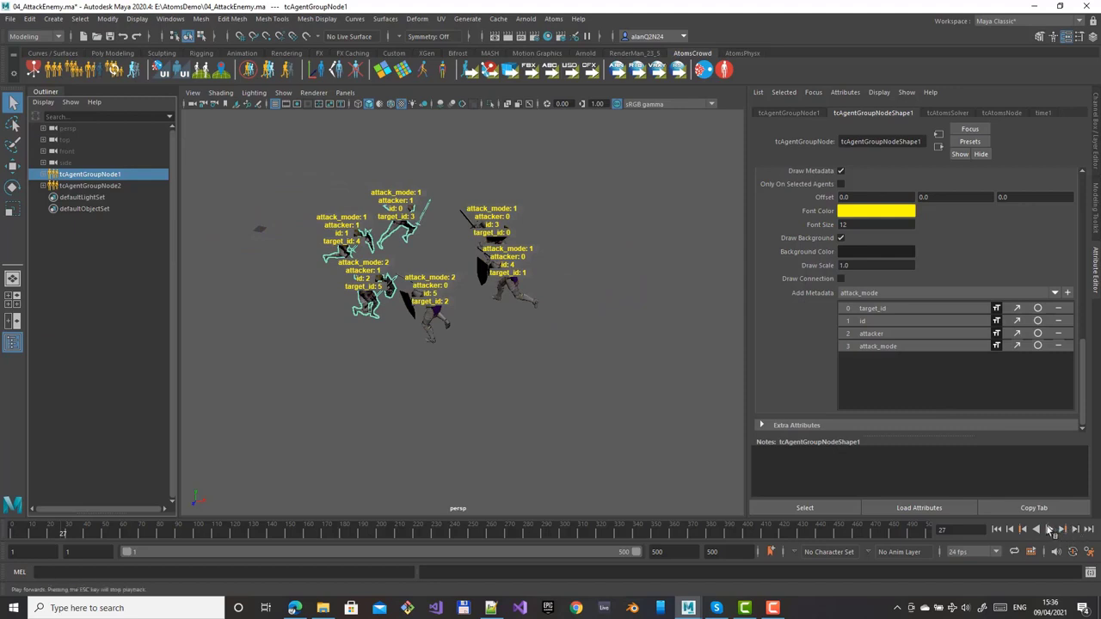
{"action": "left_click", "coordinate": [1049, 530]}
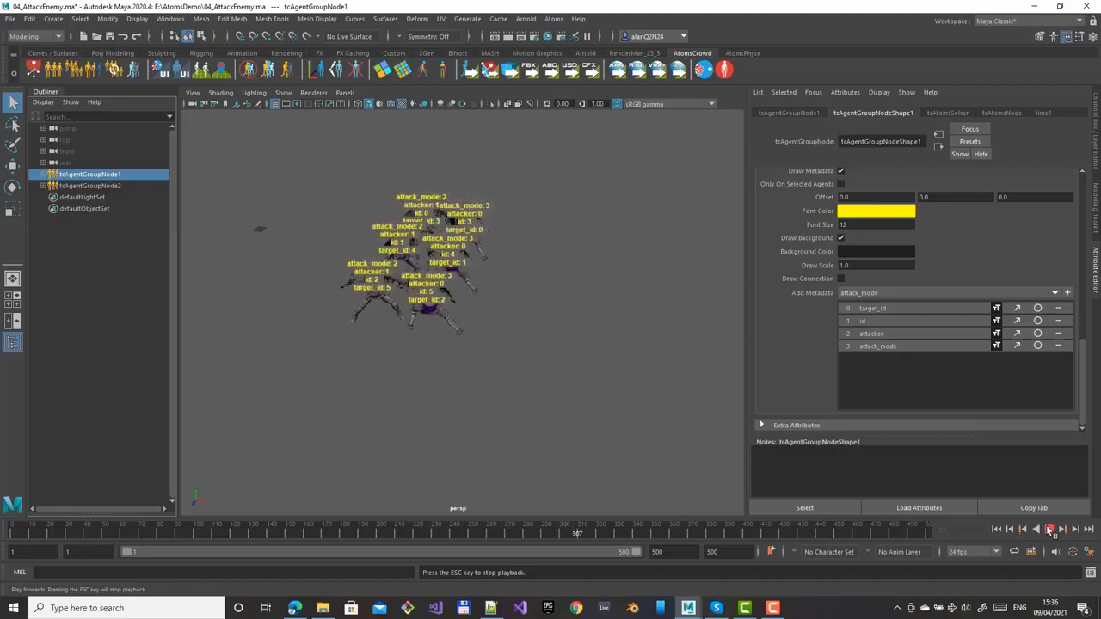
{"action": "left_click", "coordinate": [1050, 530]}
{"action": "right_click_drag", "start_coordinate": [370, 338], "coordinate": [529, 401], "text": "alt"}
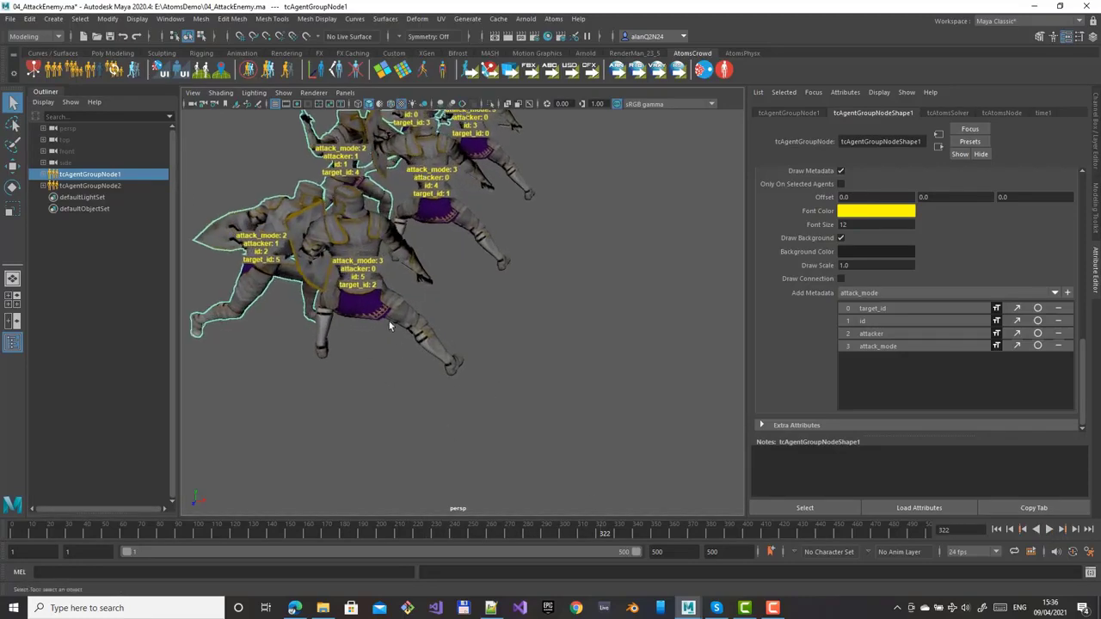
{"action": "middle_click_drag", "start_coordinate": [389, 322], "coordinate": [476, 353], "text": "alt"}
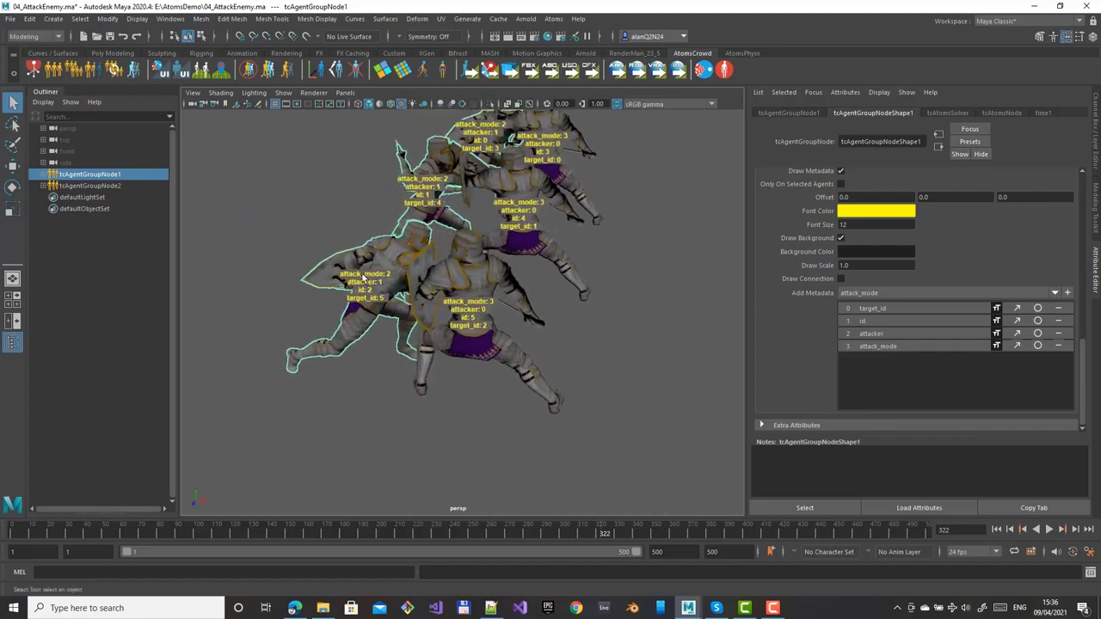
Step: Rewind to the first frame and replay the simulation to frame 27 with both agent groups in view
{"action": "left_click", "coordinate": [997, 530]}
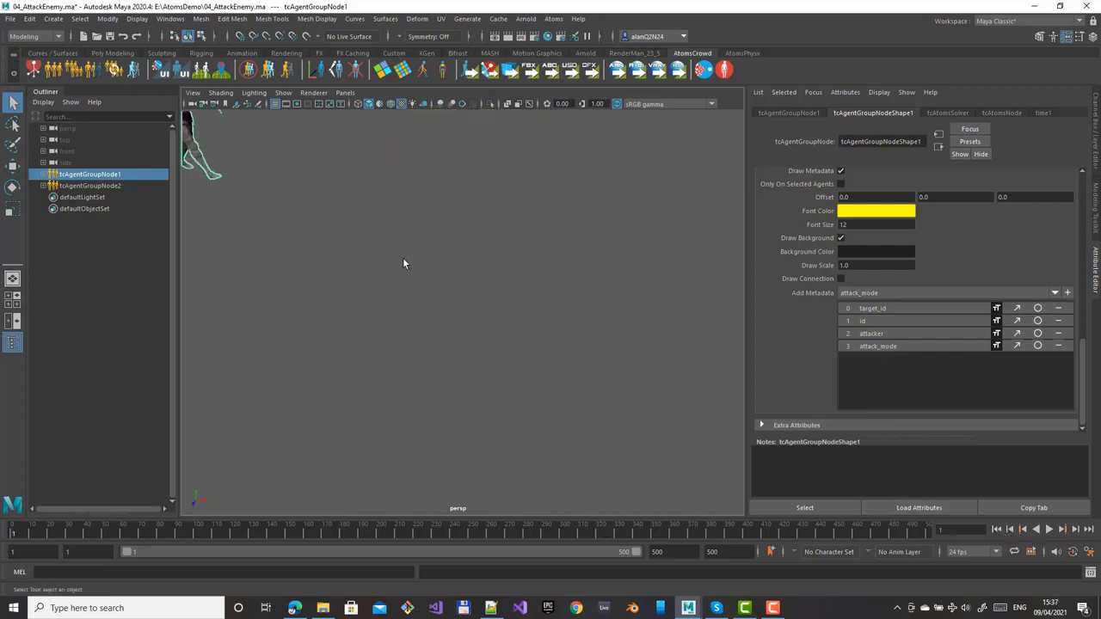
{"action": "right_click_drag", "start_coordinate": [405, 263], "coordinate": [296, 243], "text": "alt"}
{"action": "middle_click_drag", "start_coordinate": [296, 244], "coordinate": [321, 270], "text": "alt"}
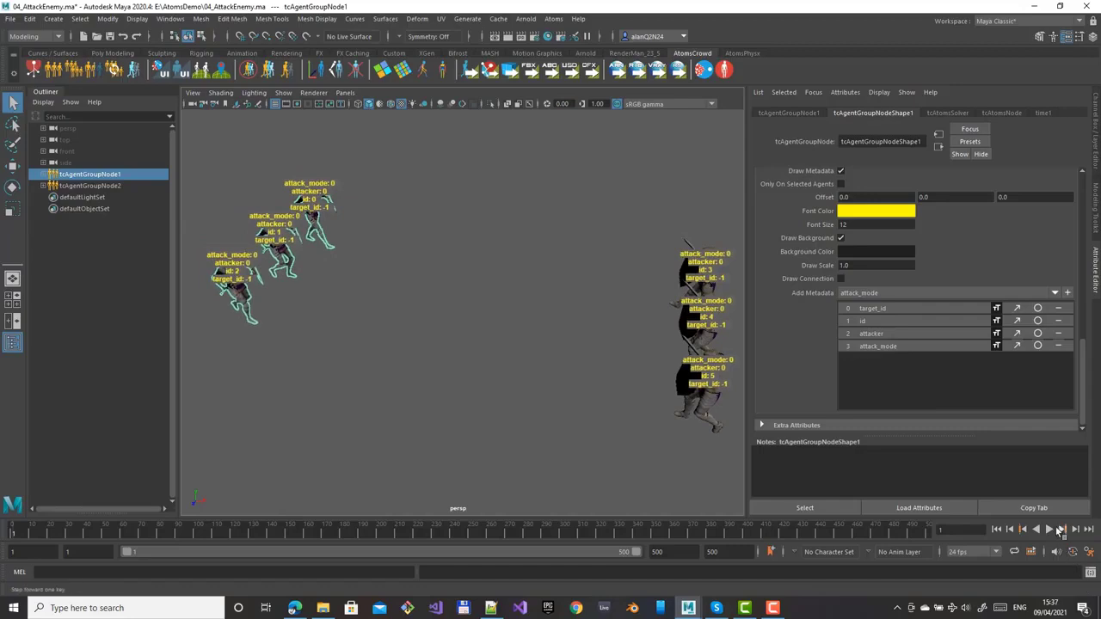
{"action": "left_click", "coordinate": [1056, 531]}
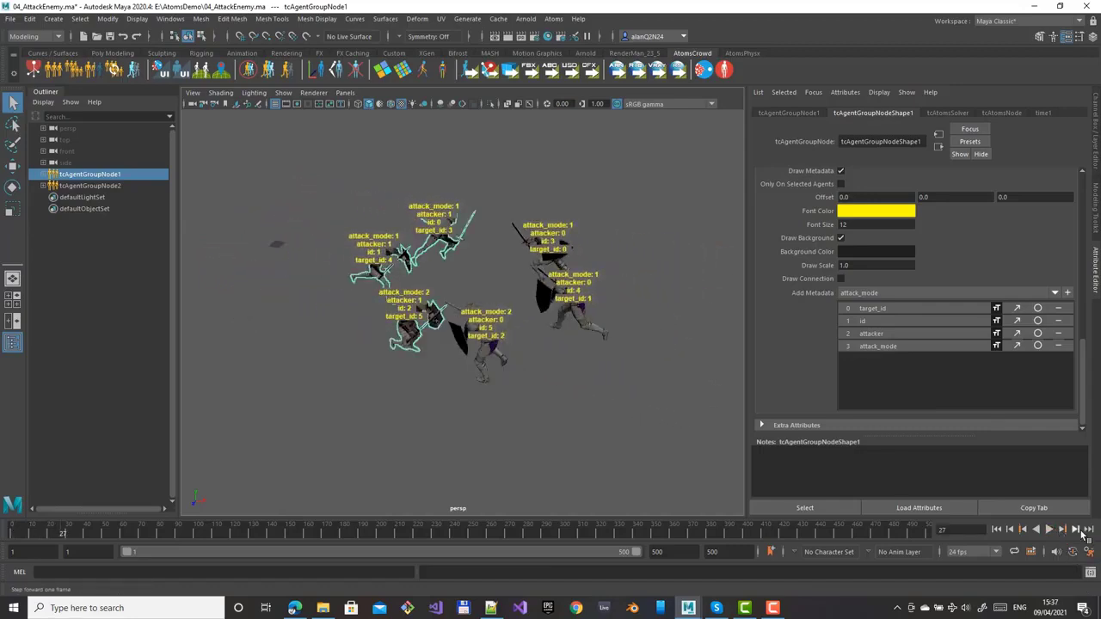
Step: Step the simulation forward, replay it from the start to frame 36, compare the attack_mode labels of the paired agents, and rewind
{"action": "left_click", "coordinate": [1075, 531]}
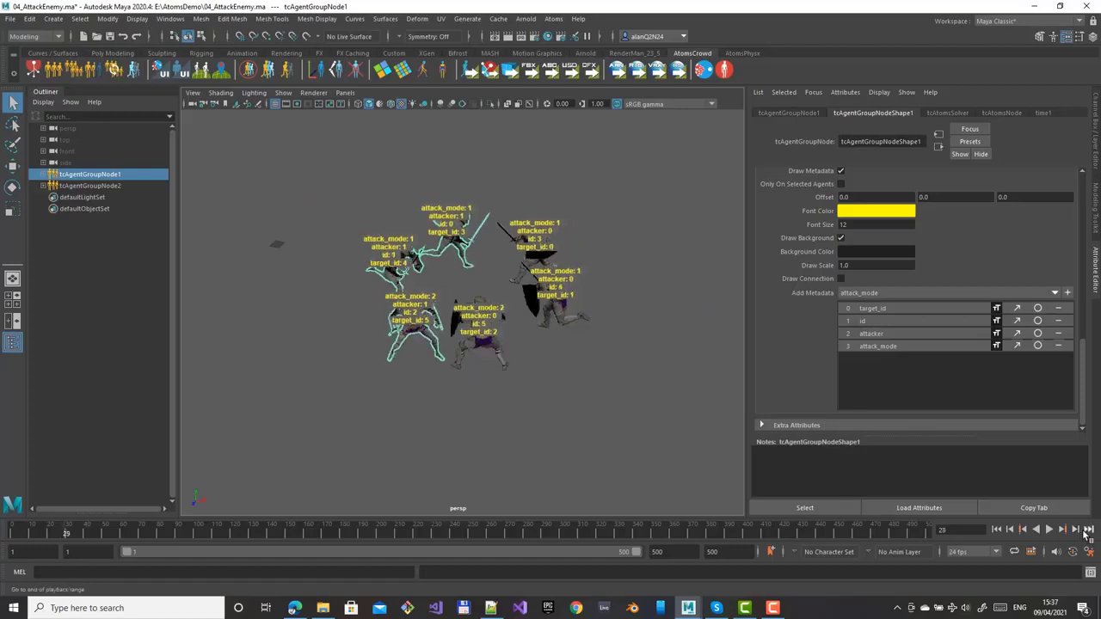
{"action": "left_click", "coordinate": [1087, 531]}
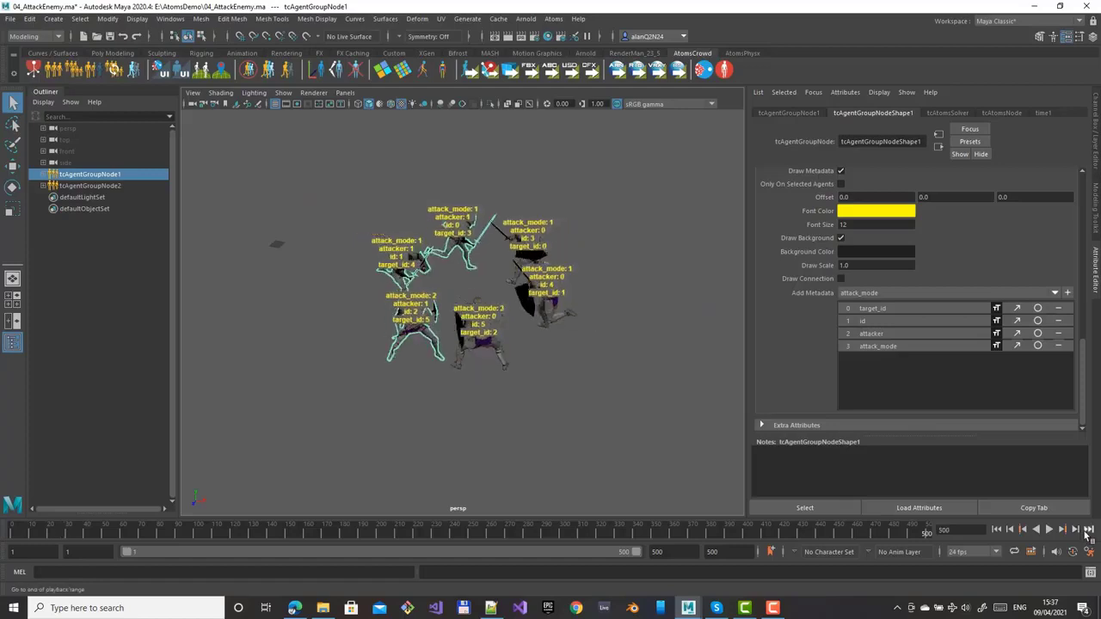
{"action": "left_click", "coordinate": [997, 530]}
{"action": "left_click", "coordinate": [1052, 530]}
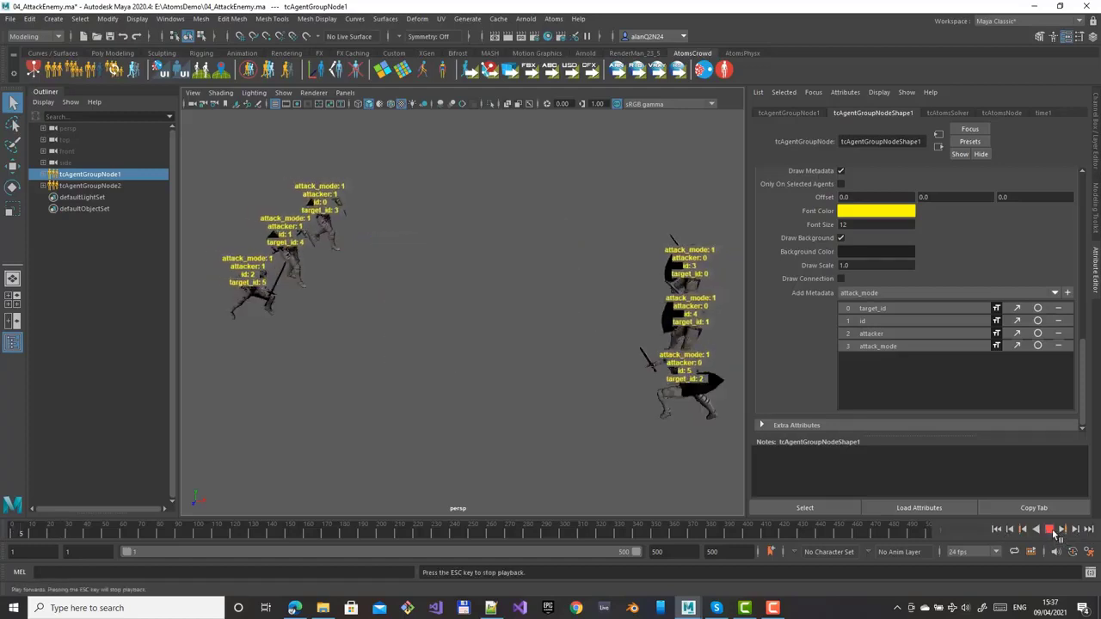
{"action": "left_click", "coordinate": [1051, 530]}
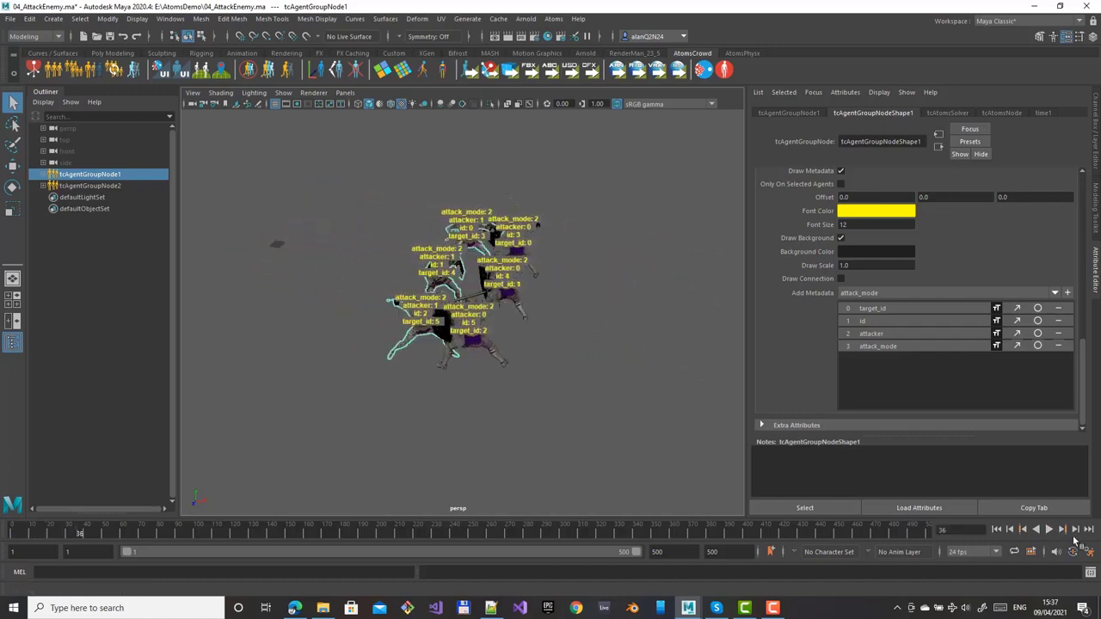
{"action": "scroll", "coordinate": [532, 305], "scroll_direction": "up", "scroll_amount": 3}
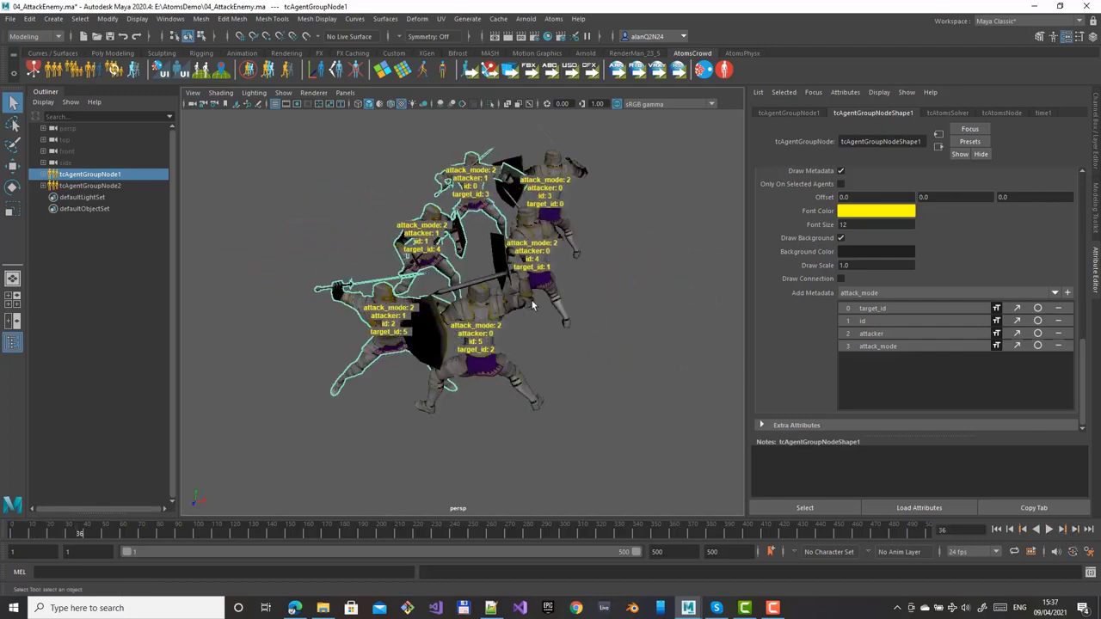
{"action": "left_click", "coordinate": [997, 529]}
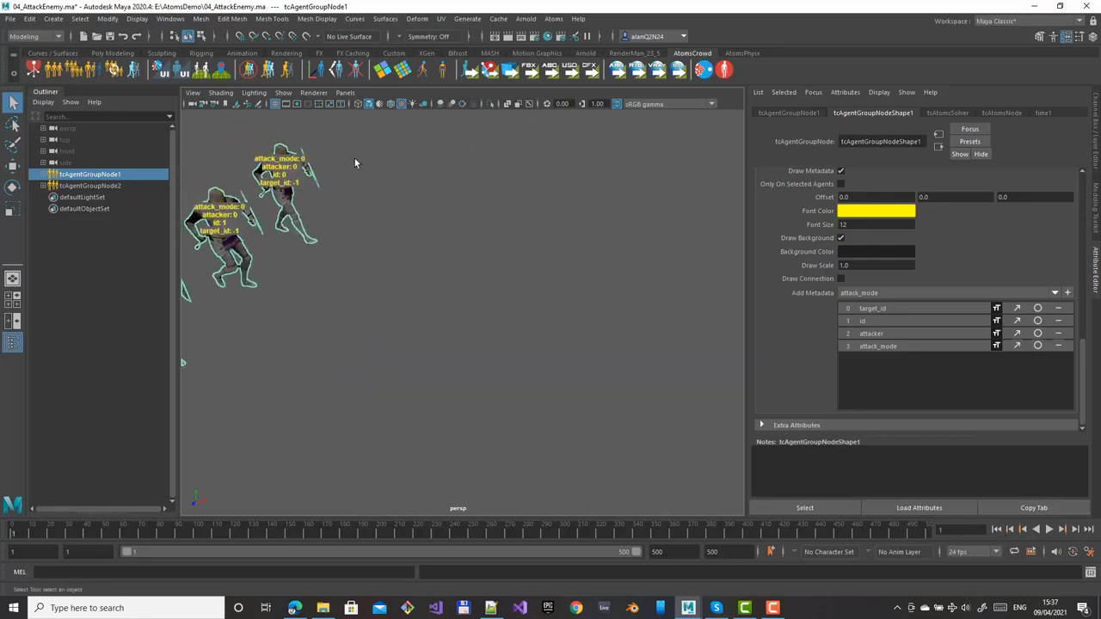
Step: Reduce tcAgentGroupNode1 to a single agent by setting the third Size value of its gridLayout module to 1
{"action": "scroll", "coordinate": [779, 265], "scroll_direction": "up", "scroll_amount": 10}
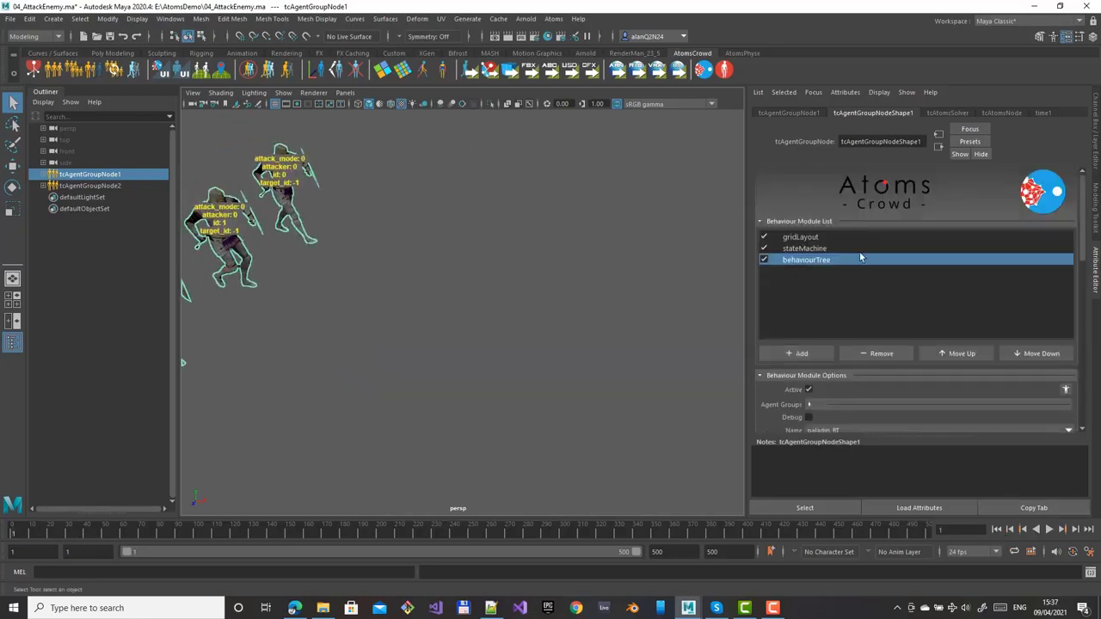
{"action": "left_click", "coordinate": [804, 237]}
{"action": "scroll", "coordinate": [979, 393], "scroll_direction": "down", "scroll_amount": 1}
{"action": "left_click", "coordinate": [1024, 385]}
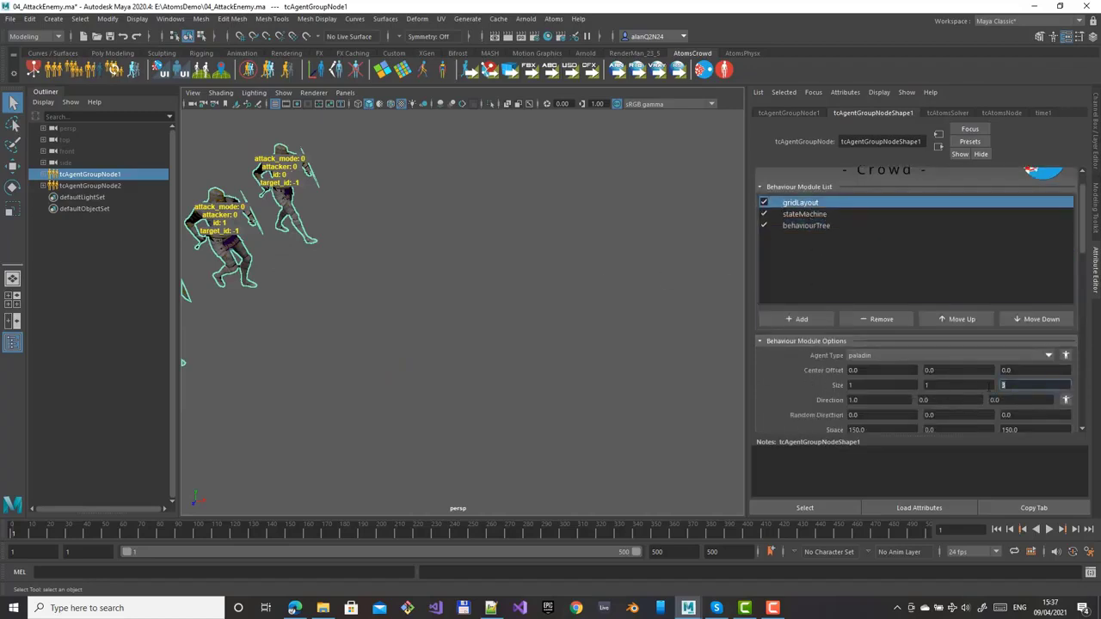
{"action": "type", "text": "1"}
{"action": "key", "text": "Return"}
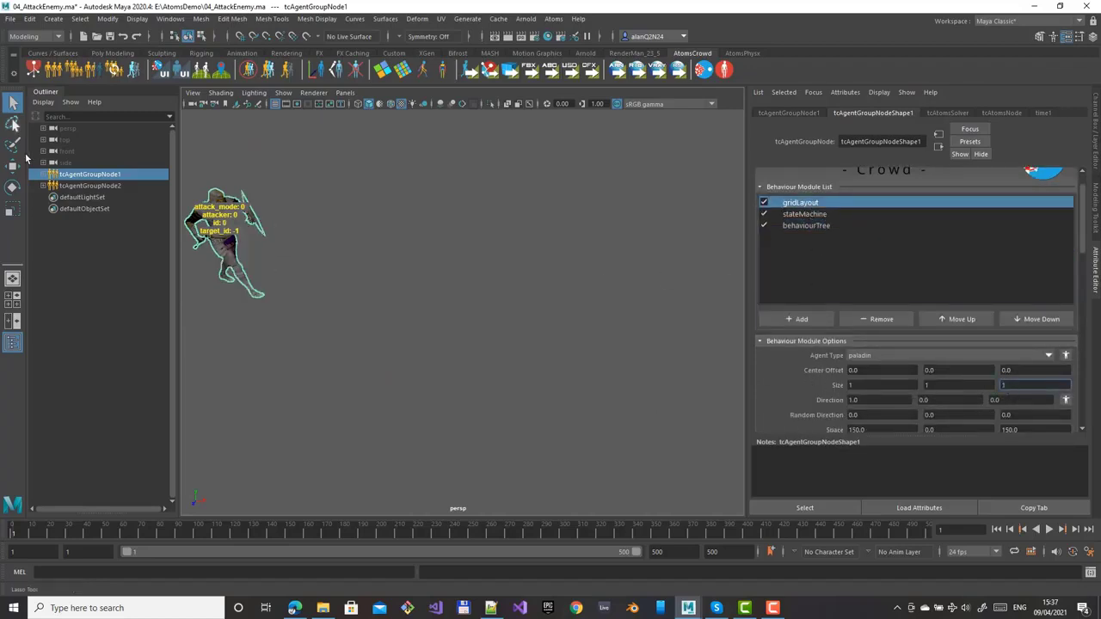
Step: Set the third gridLayout Size value of tcAgentGroupNode2 to 1 so it also holds one agent
{"action": "left_click", "coordinate": [120, 184]}
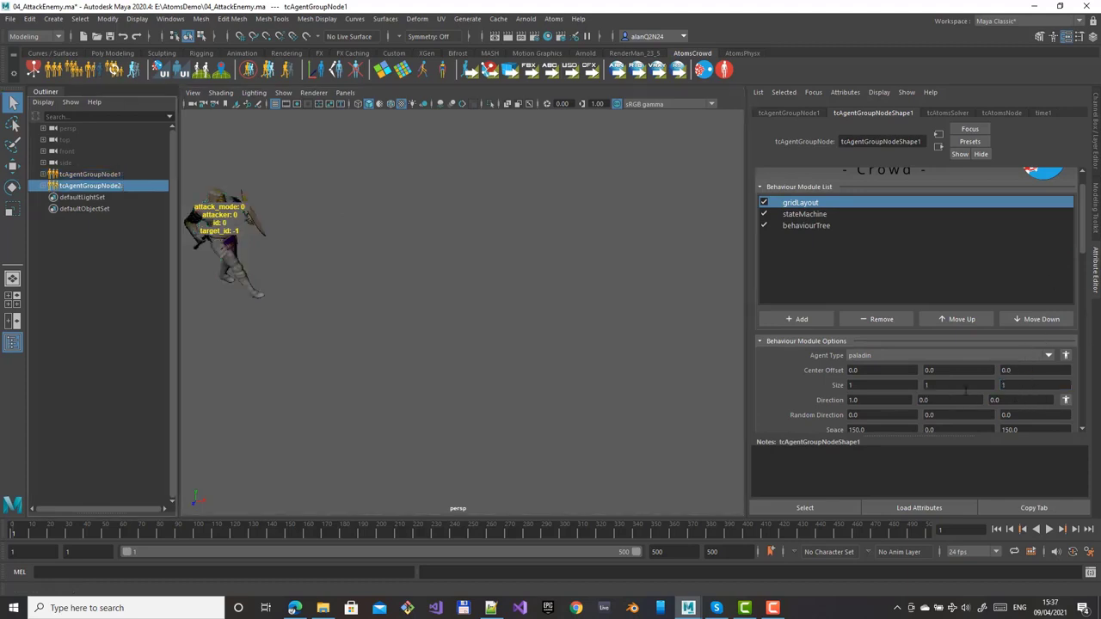
{"action": "left_click_drag", "start_coordinate": [1024, 385], "coordinate": [976, 383]}
{"action": "type", "text": "1"}
{"action": "key", "text": "Return"}
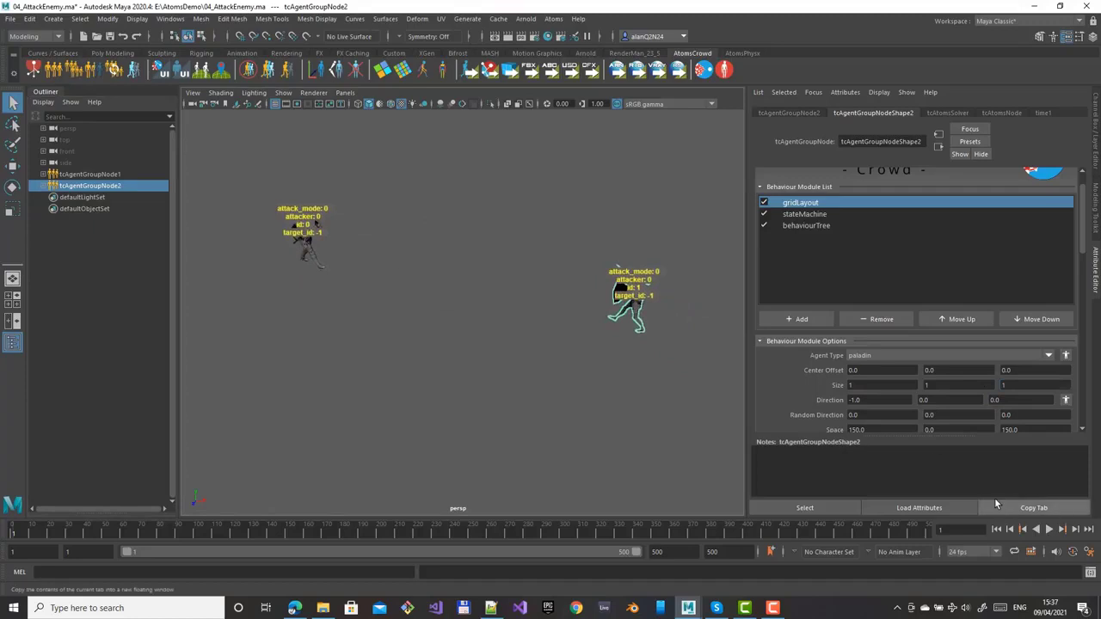
{"action": "scroll", "coordinate": [801, 393], "scroll_direction": "down", "scroll_amount": 2}
{"action": "scroll", "coordinate": [801, 393], "scroll_direction": "down", "scroll_amount": 5}
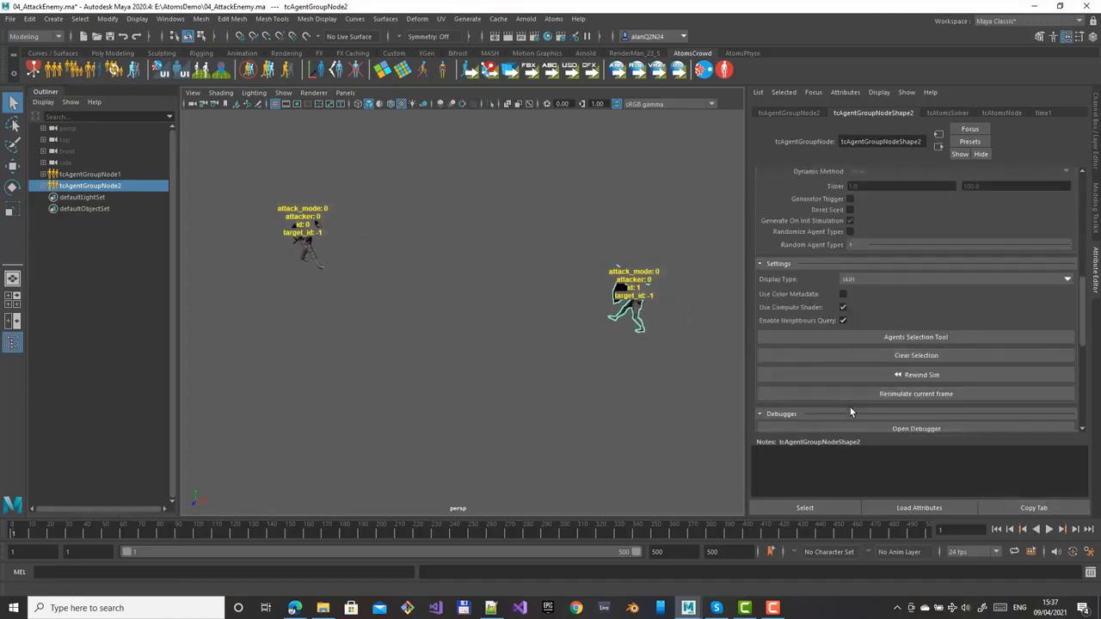
{"action": "scroll", "coordinate": [850, 412], "scroll_direction": "down", "scroll_amount": 2}
{"action": "left_click", "coordinate": [910, 360]}
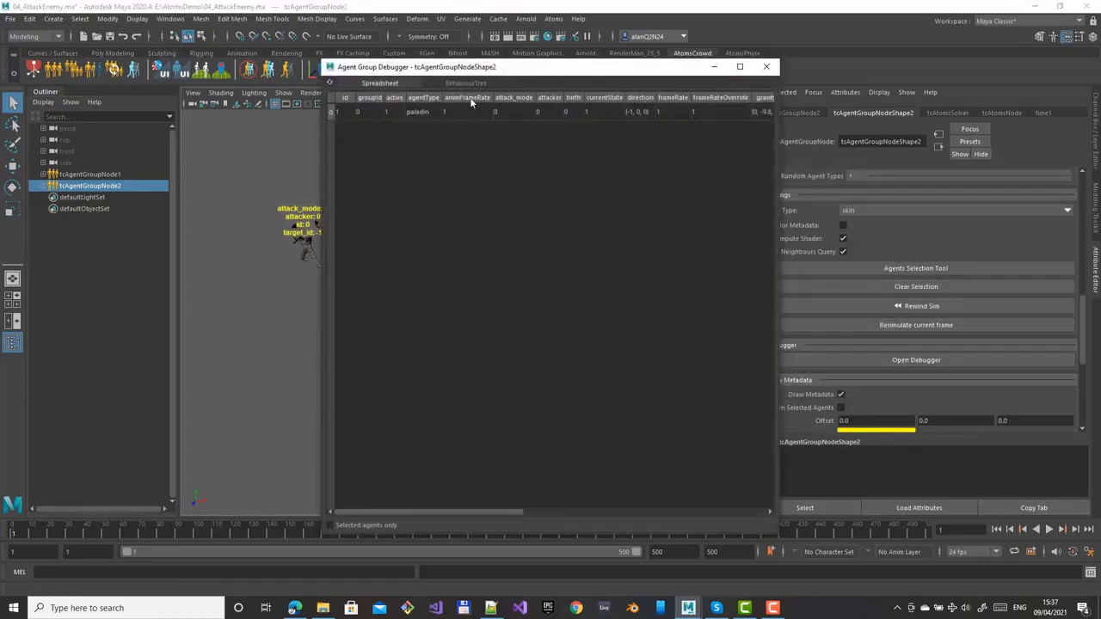
{"action": "left_click", "coordinate": [488, 83]}
{"action": "left_click_drag", "start_coordinate": [490, 67], "coordinate": [619, 87]}
Step: Replace the open debugger with the one for tcAgentGroupNode1, show its BehaviourTree, and arrange the window so both agents stay in view
{"action": "left_click_drag", "start_coordinate": [258, 157], "coordinate": [390, 386]}
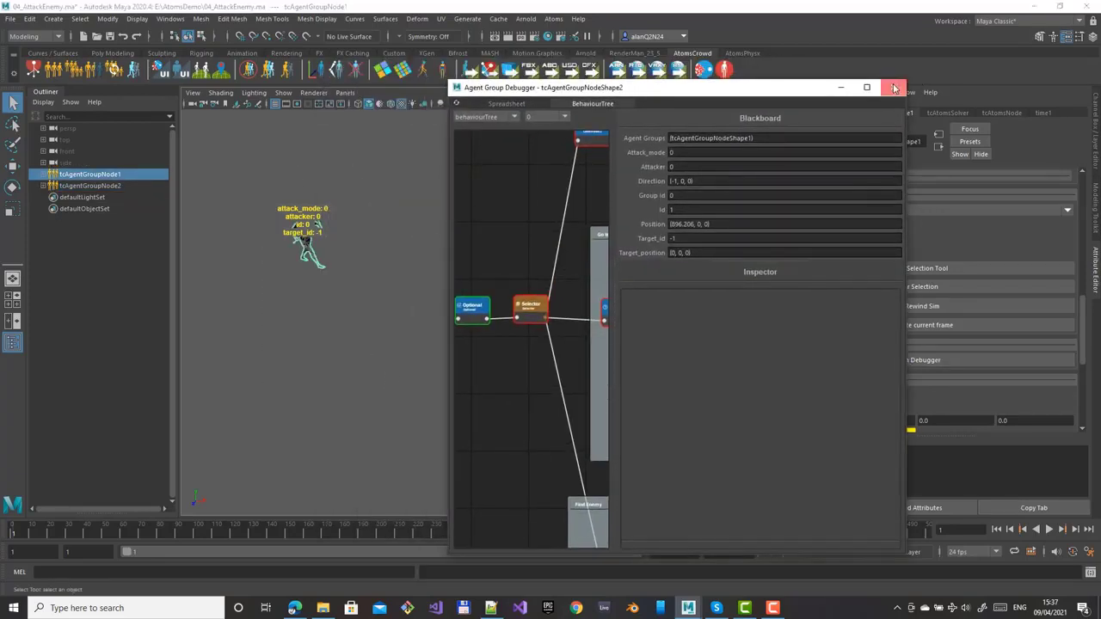
{"action": "left_click", "coordinate": [893, 87]}
{"action": "left_click", "coordinate": [792, 359]}
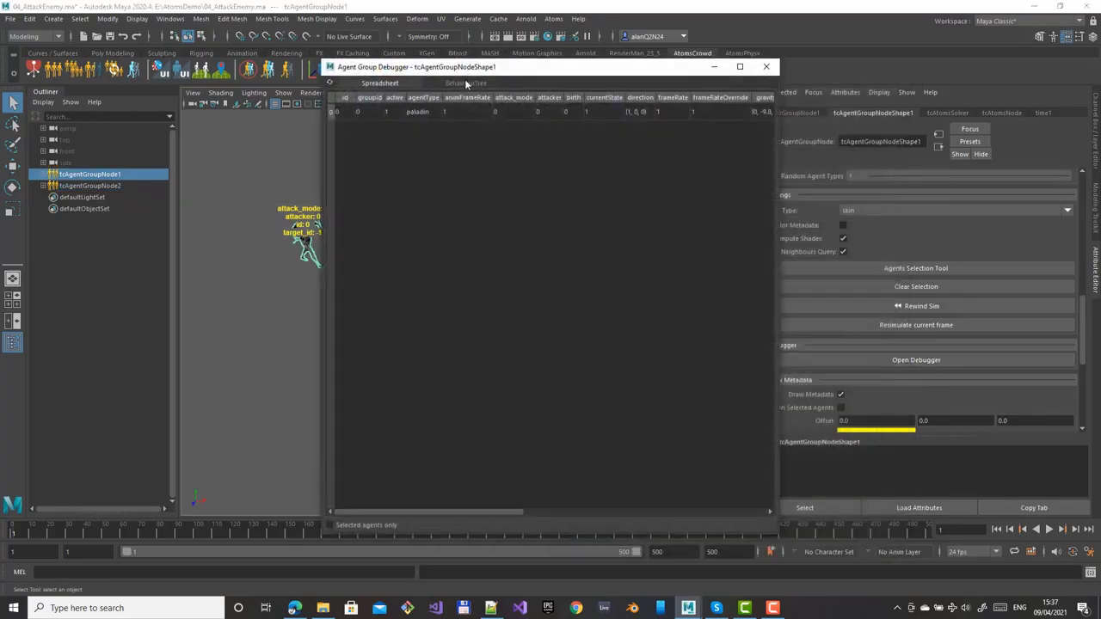
{"action": "left_click", "coordinate": [466, 82]}
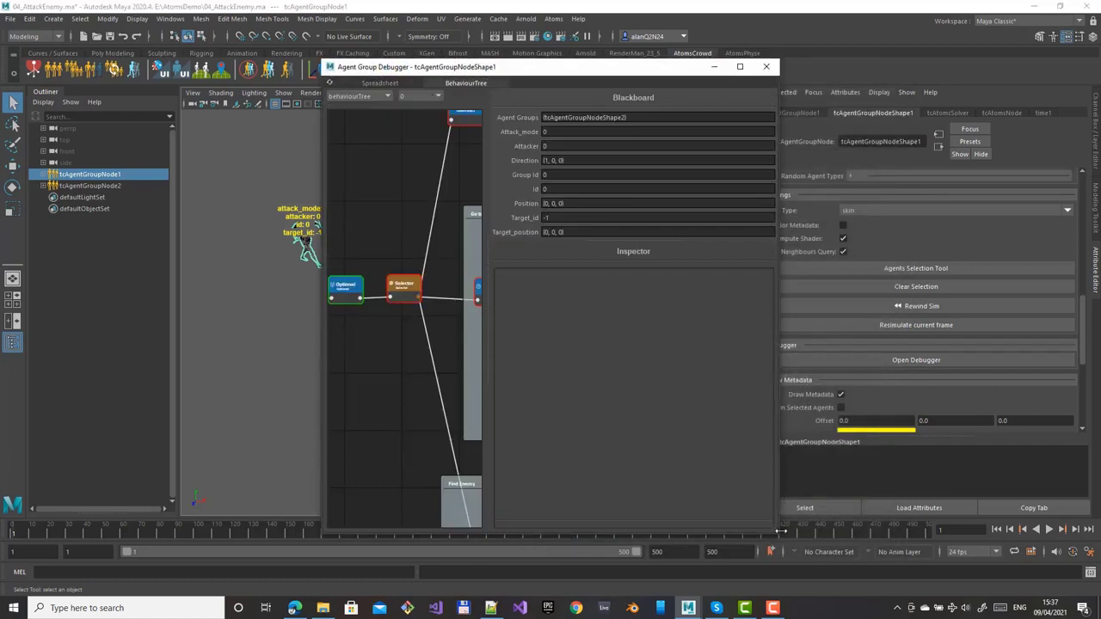
{"action": "left_click_drag", "start_coordinate": [780, 531], "coordinate": [903, 532]}
{"action": "left_click_drag", "start_coordinate": [617, 77], "coordinate": [783, 77]}
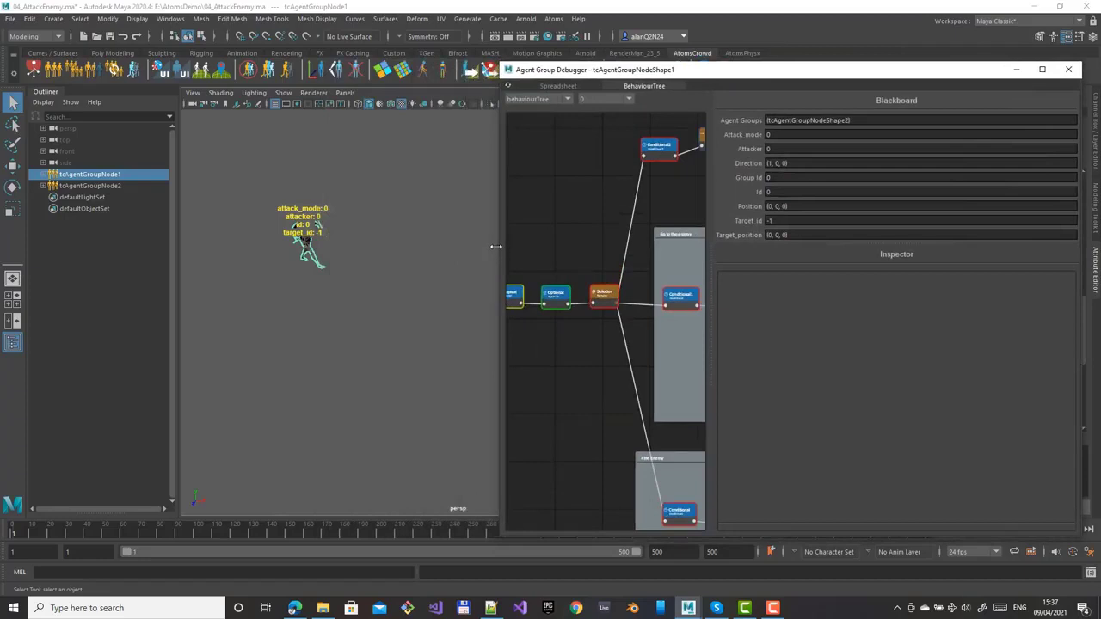
{"action": "left_click_drag", "start_coordinate": [495, 247], "coordinate": [412, 235]}
{"action": "left_click", "coordinate": [305, 293]}
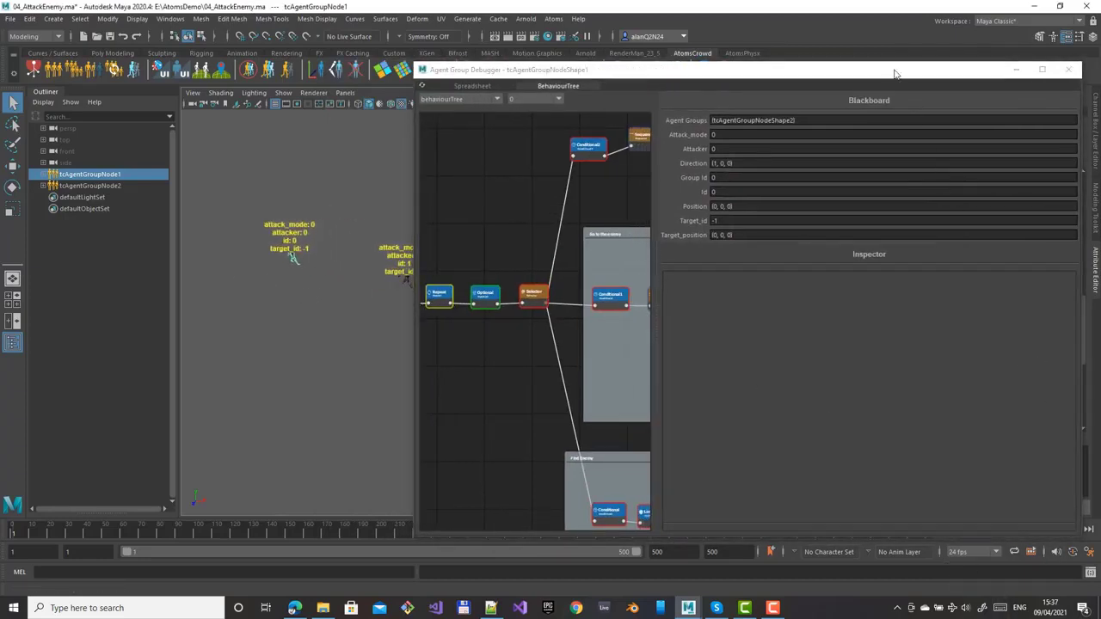
{"action": "left_click_drag", "start_coordinate": [895, 73], "coordinate": [893, 43]}
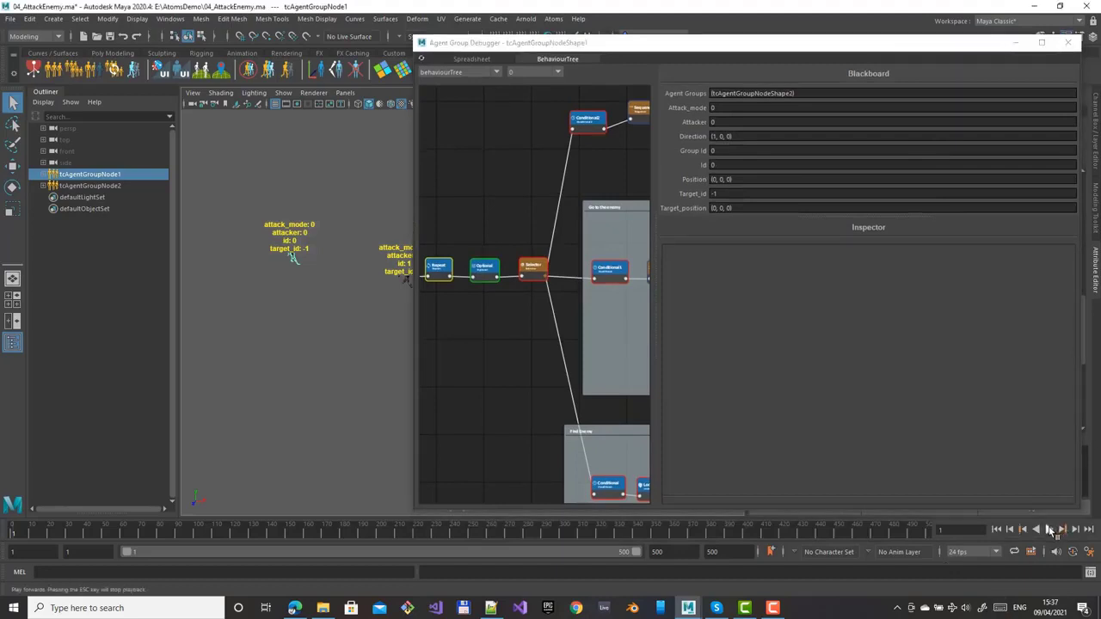
Step: Play the simulation to frame 24 and step it forward to frame 32, watching the active tree nodes and the Attack_mode blackboard entry
{"action": "left_click", "coordinate": [1050, 530]}
{"action": "left_click", "coordinate": [1050, 530]}
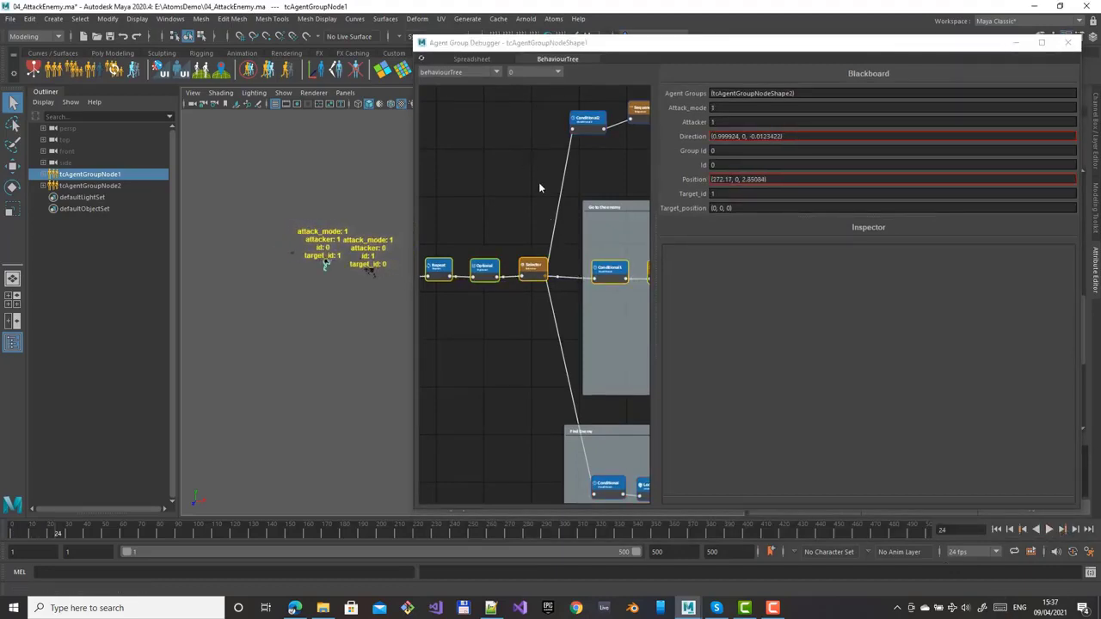
{"action": "middle_click_drag", "start_coordinate": [535, 207], "coordinate": [462, 197]}
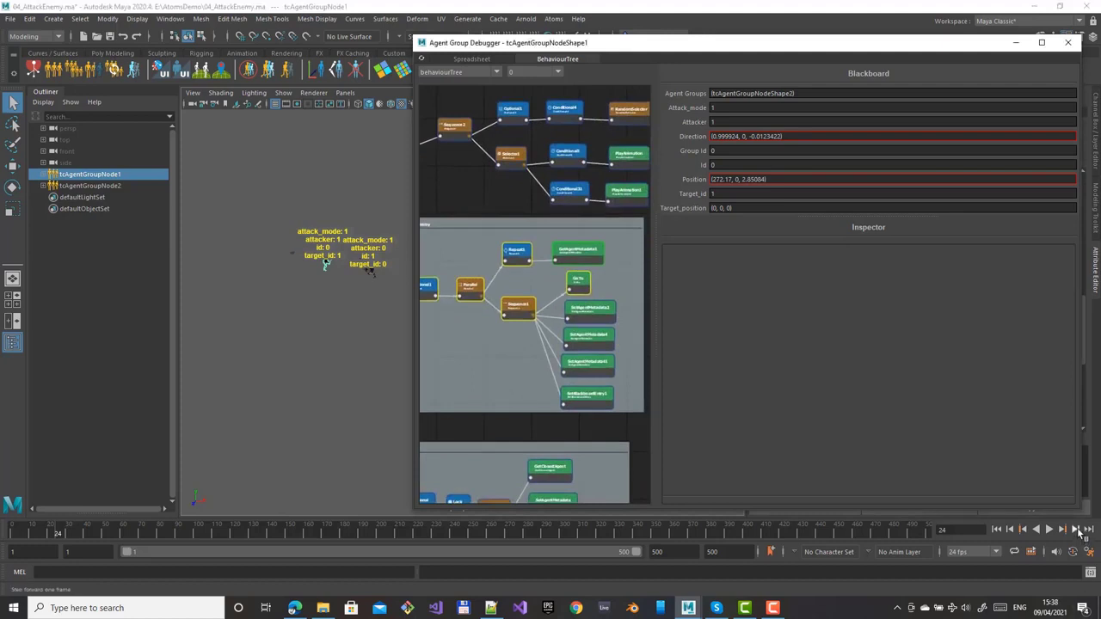
{"action": "left_click", "coordinate": [1078, 530]}
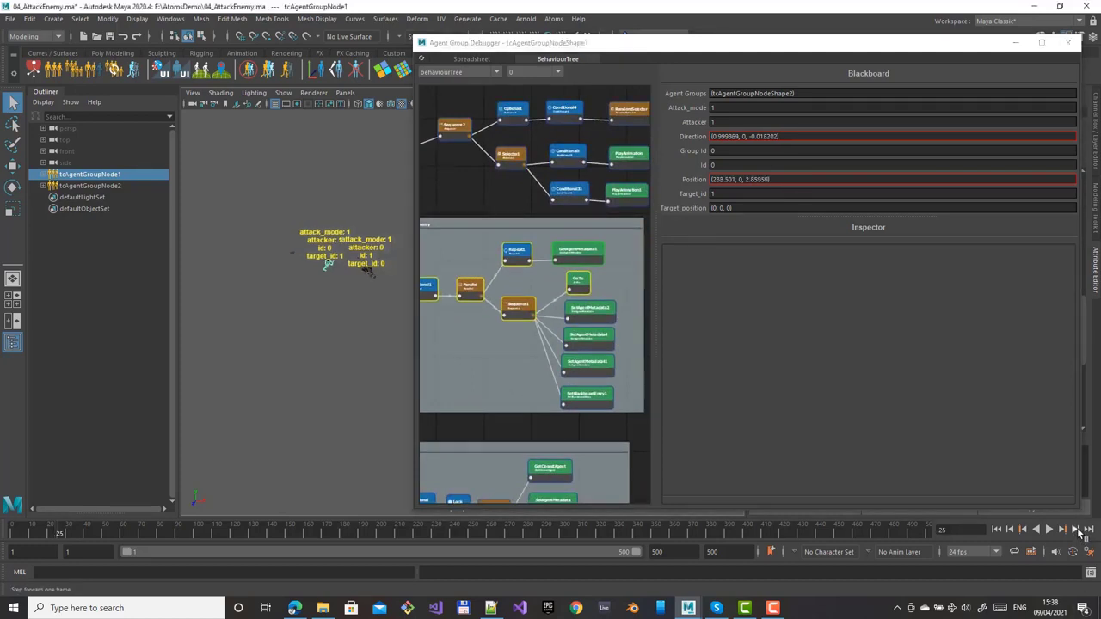
{"action": "left_click", "coordinate": [1078, 531]}
{"action": "left_click", "coordinate": [1078, 531]}
{"action": "left_click", "coordinate": [1078, 531]}
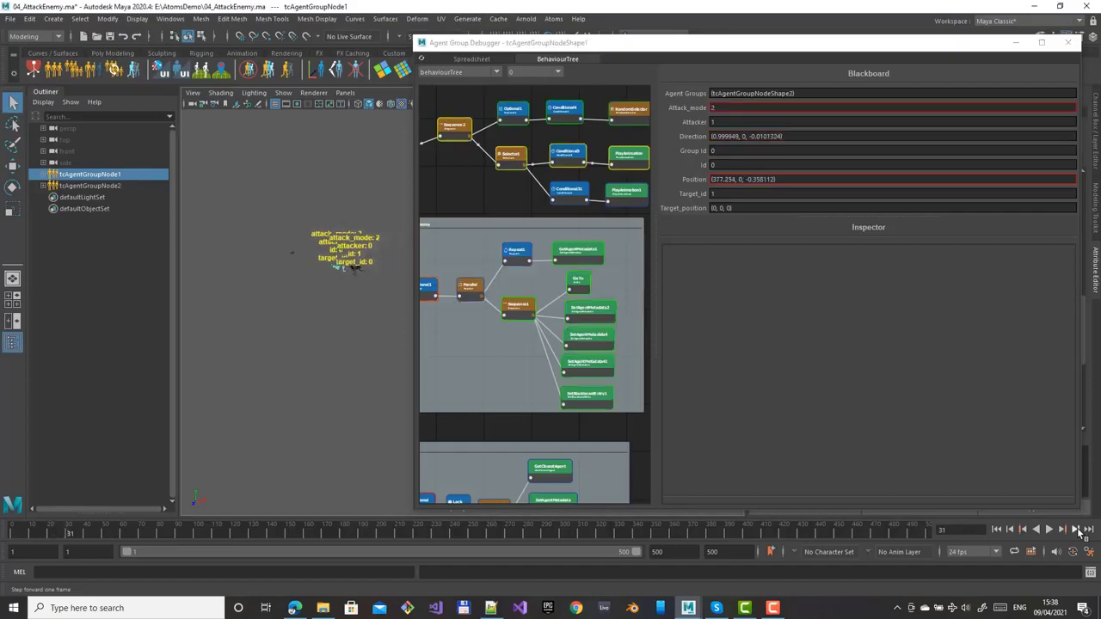
{"action": "left_click", "coordinate": [1078, 531]}
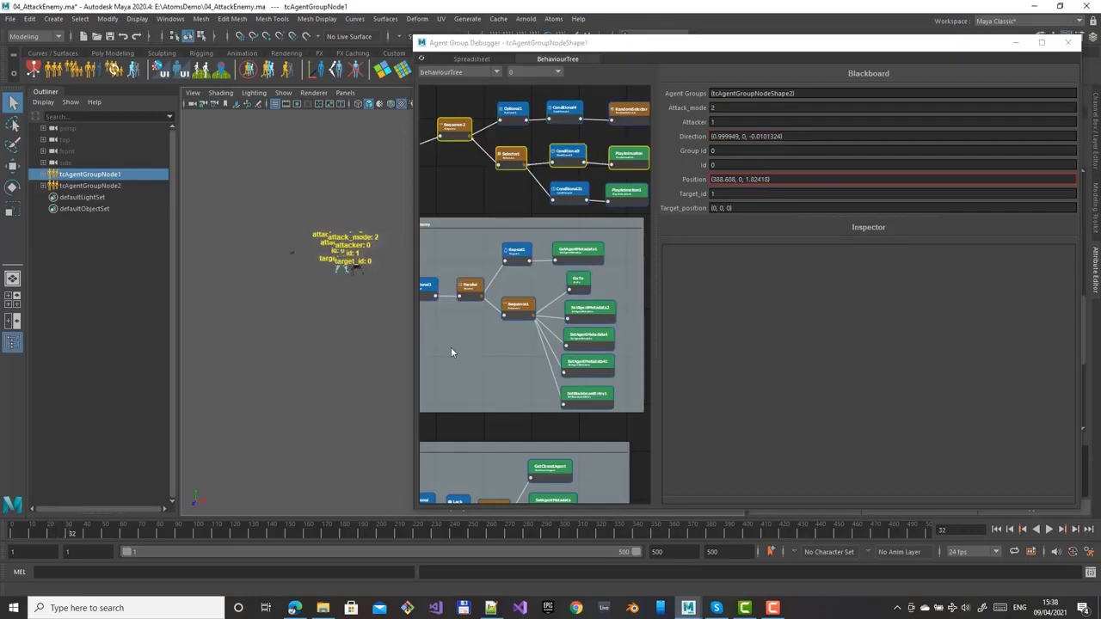
Step: Bring both agents and the attack branch into view and inspect the Conditional4 node that precedes the random selector
{"action": "middle_click_drag", "start_coordinate": [451, 346], "coordinate": [329, 308], "text": "alt"}
{"action": "middle_click_drag", "start_coordinate": [618, 134], "coordinate": [544, 203]}
{"action": "left_click", "coordinate": [493, 179]}
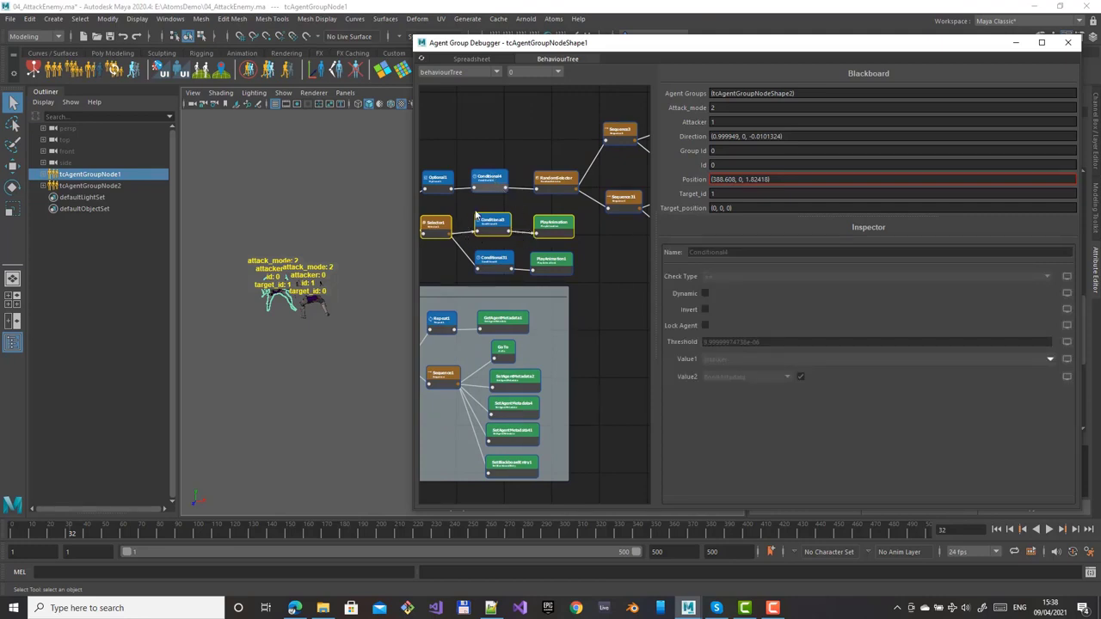
{"action": "middle_click_drag", "start_coordinate": [548, 160], "coordinate": [544, 154]}
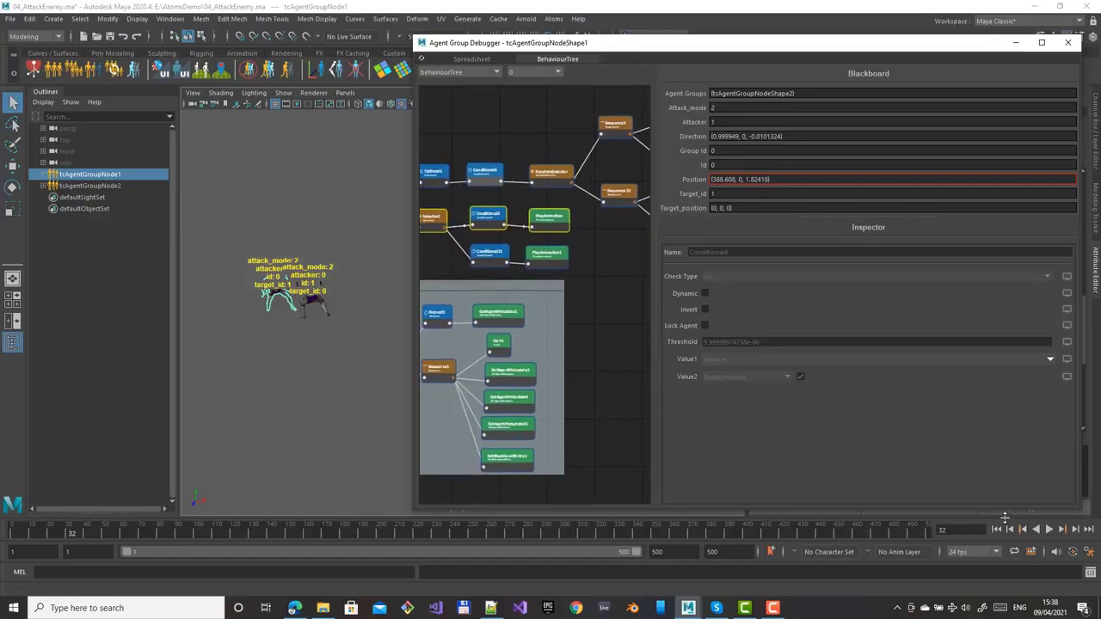
Step: Replay the simulation to frame 24 and step frame by frame to frame 31, where the agents meet
{"action": "left_click", "coordinate": [1049, 530]}
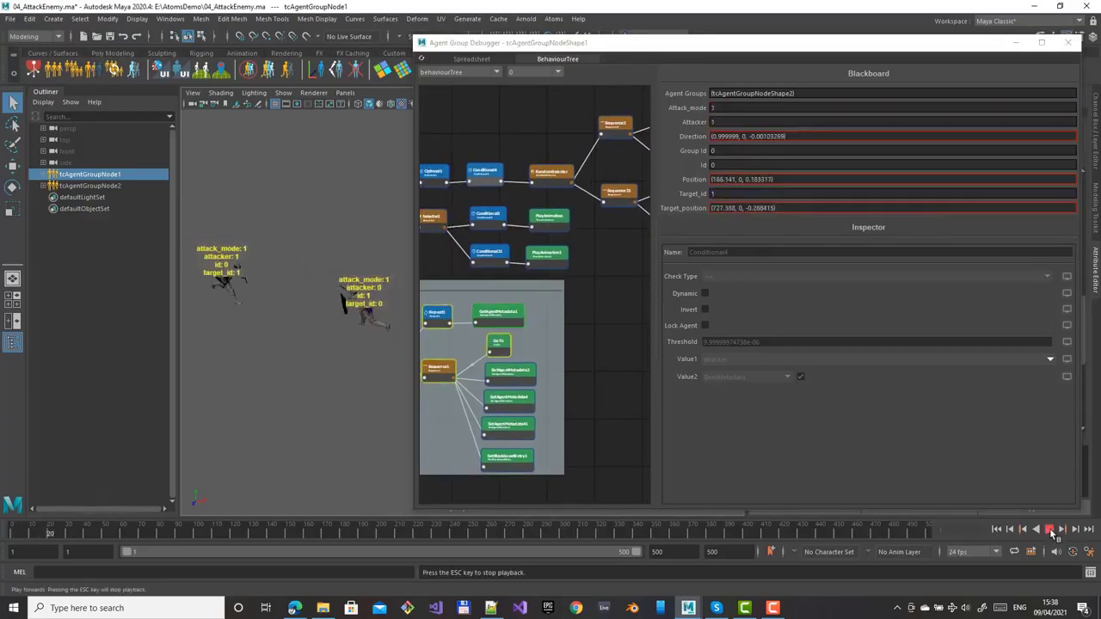
{"action": "left_click", "coordinate": [1050, 530]}
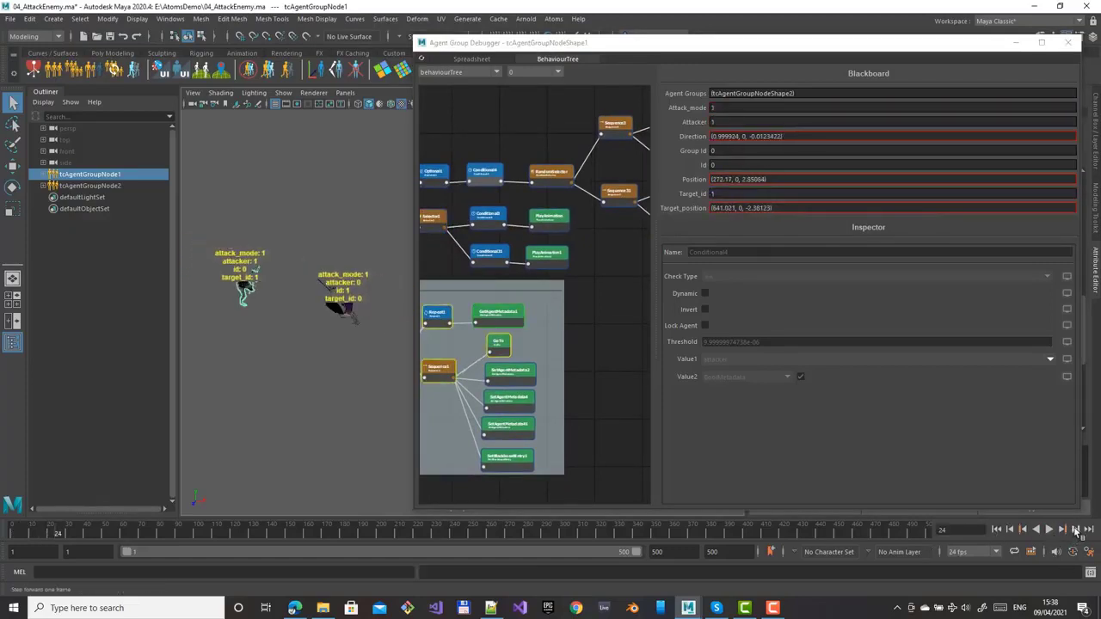
{"action": "left_click", "coordinate": [1075, 530]}
{"action": "left_click", "coordinate": [1076, 530]}
{"action": "left_click", "coordinate": [1075, 530]}
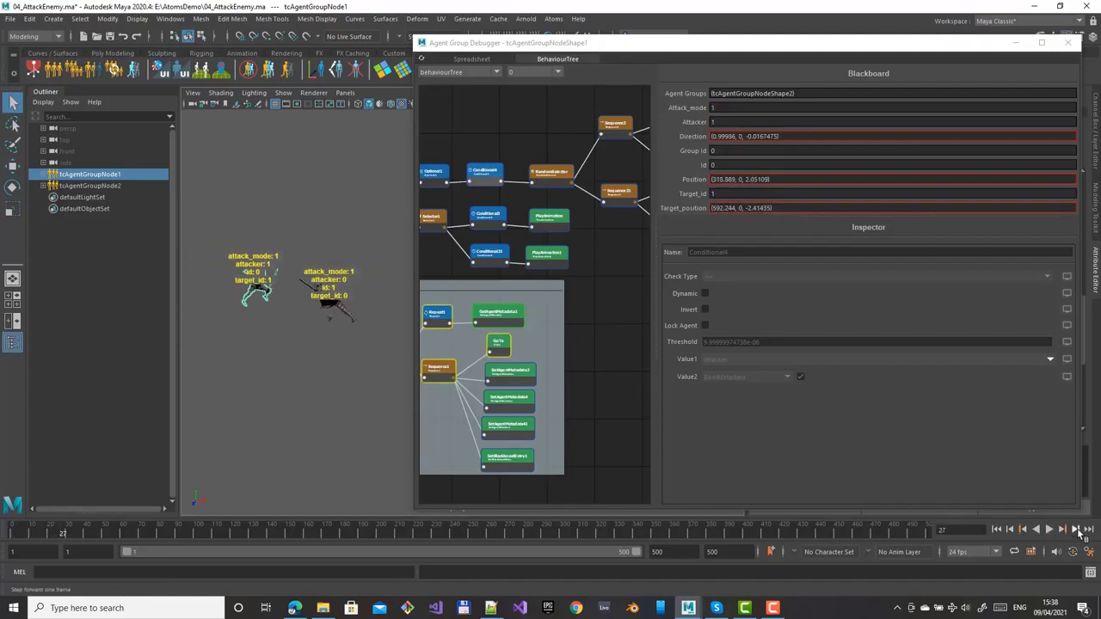
{"action": "left_click", "coordinate": [1076, 530]}
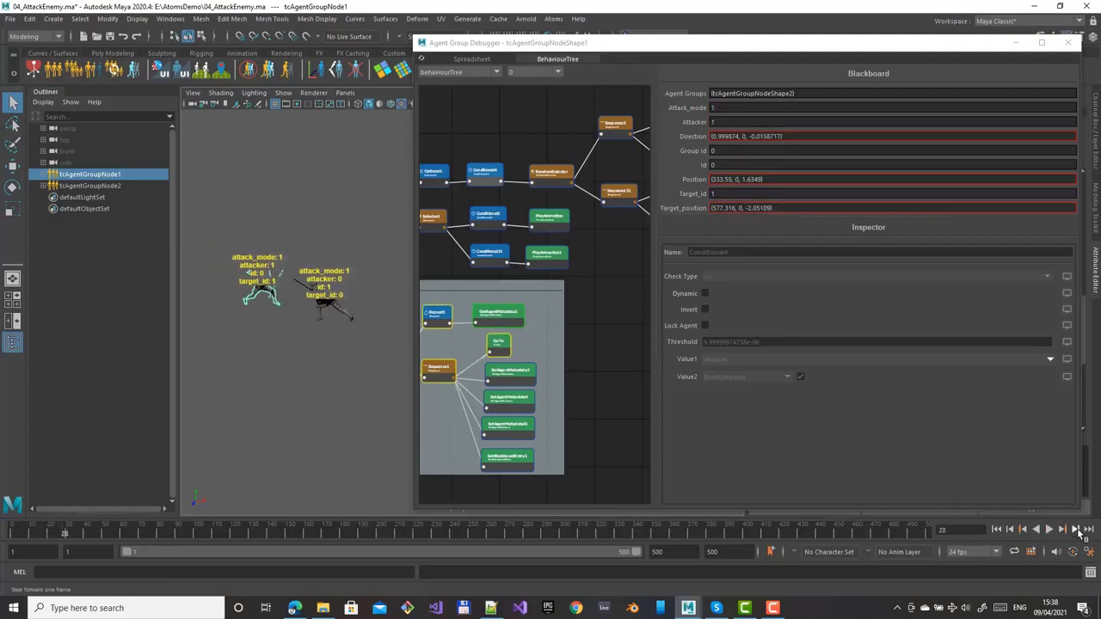
{"action": "left_click", "coordinate": [1076, 530]}
{"action": "left_click", "coordinate": [1076, 530]}
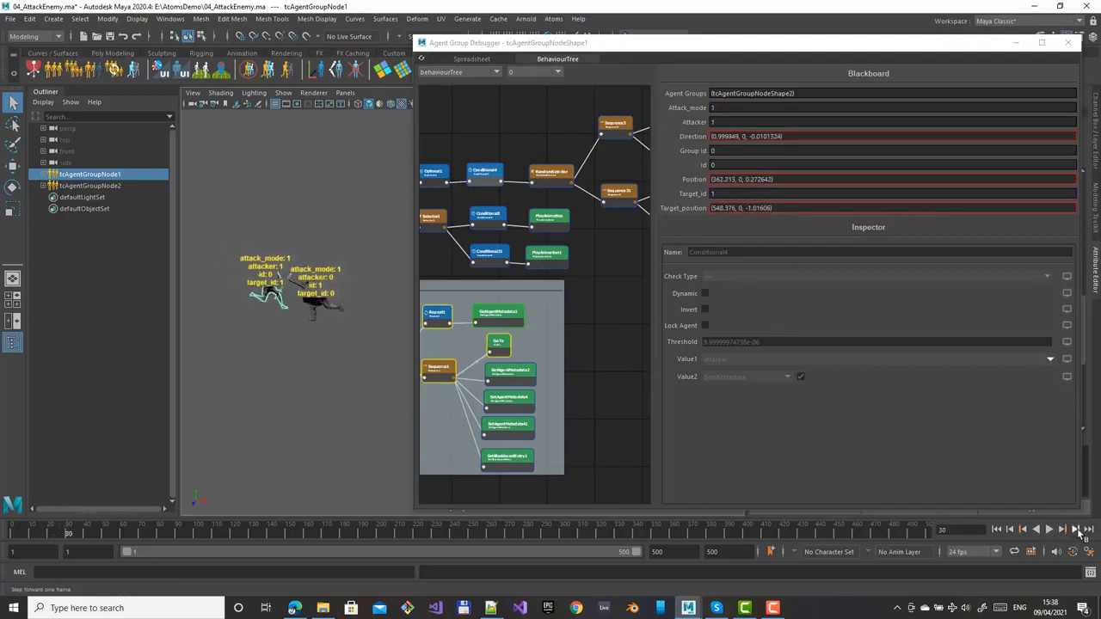
{"action": "left_click", "coordinate": [1076, 530]}
Step: Inspect the two SetAgentMetadata nodes of the upper random sequence and the SetBlackboardEntry1 node for how they set attack_mode and the blackboard
{"action": "middle_click_drag", "start_coordinate": [603, 233], "coordinate": [486, 272]}
{"action": "left_click", "coordinate": [557, 143]}
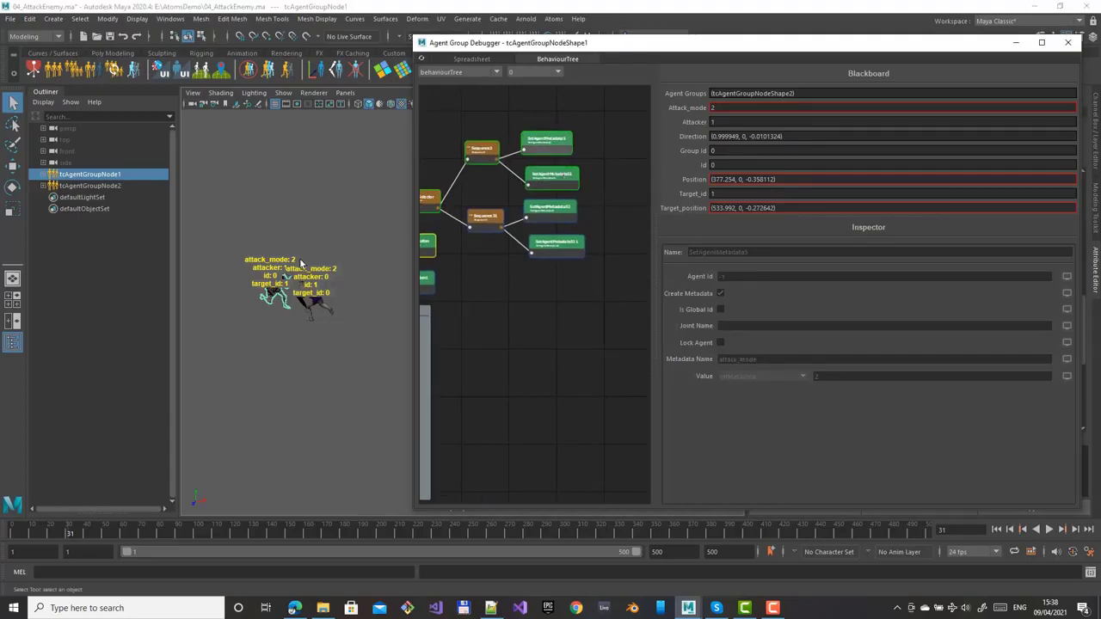
{"action": "left_click", "coordinate": [573, 185]}
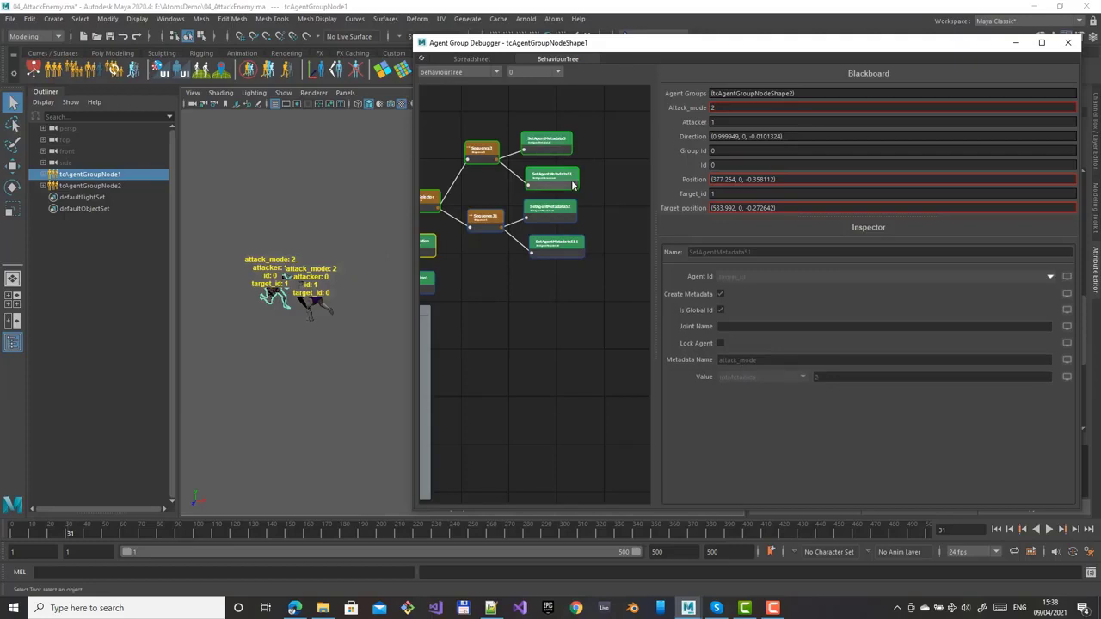
{"action": "middle_click_drag", "start_coordinate": [517, 327], "coordinate": [665, 304]}
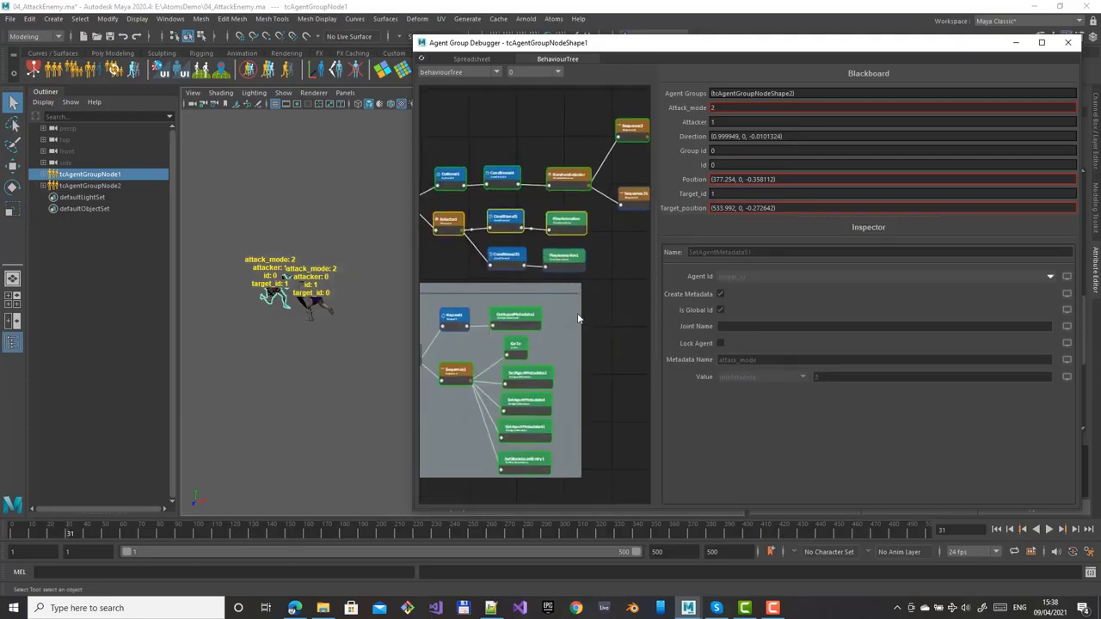
{"action": "middle_click_drag", "start_coordinate": [580, 321], "coordinate": [592, 249]}
{"action": "left_click", "coordinate": [538, 391]}
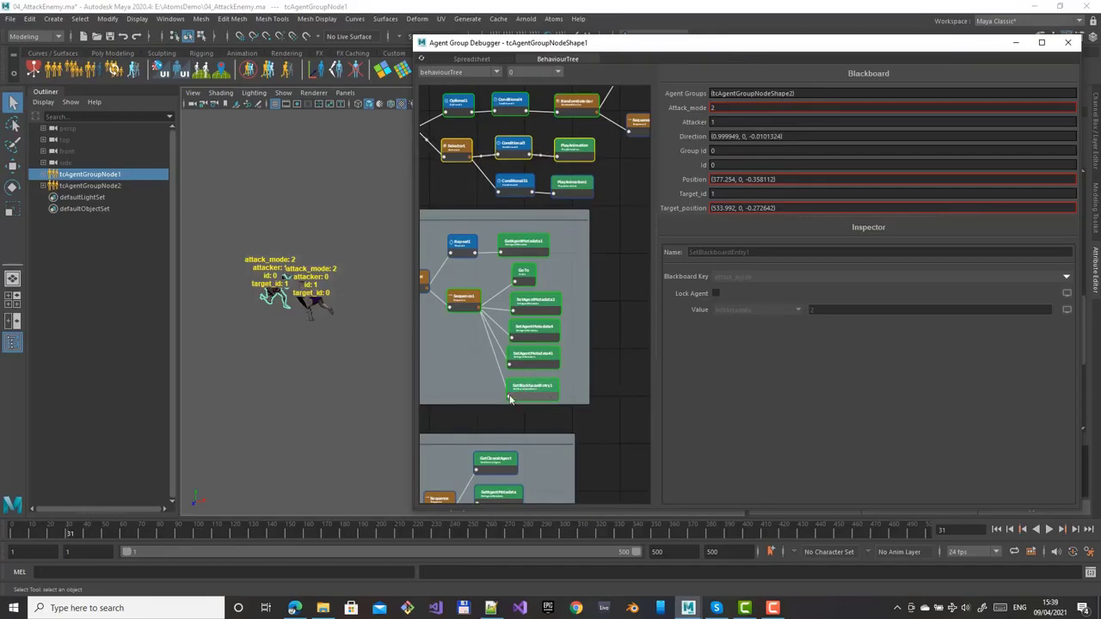
Step: Close the agent debugger, rewind the simulation to frame 1 and open paladin_BT's SetBlackboardEntry1 node in the Atoms UI
{"action": "left_click", "coordinate": [1068, 42]}
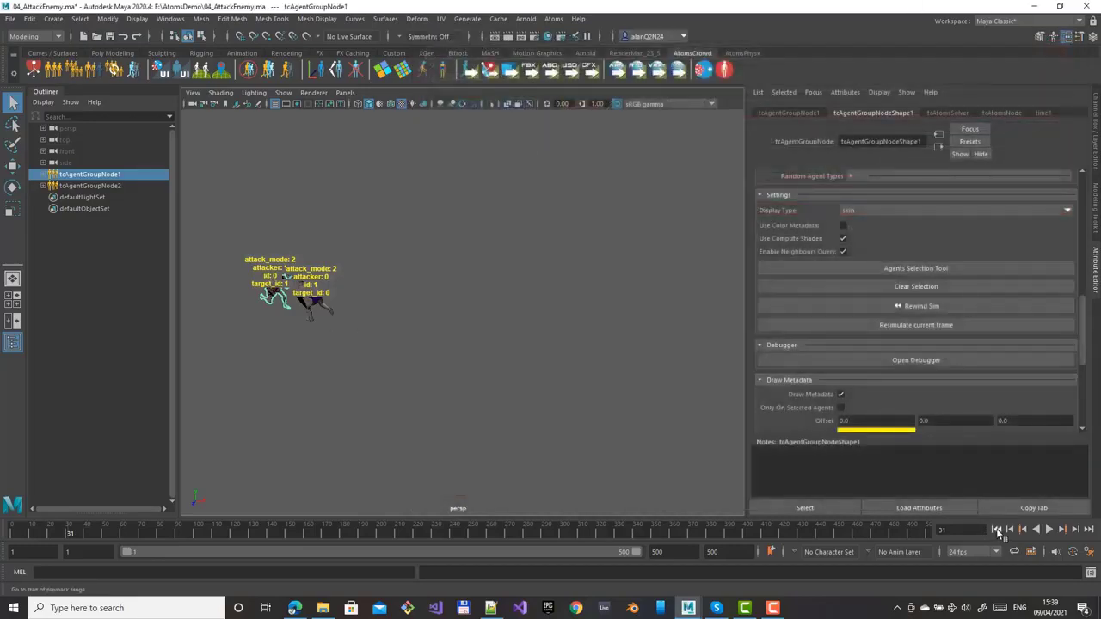
{"action": "left_click", "coordinate": [998, 530]}
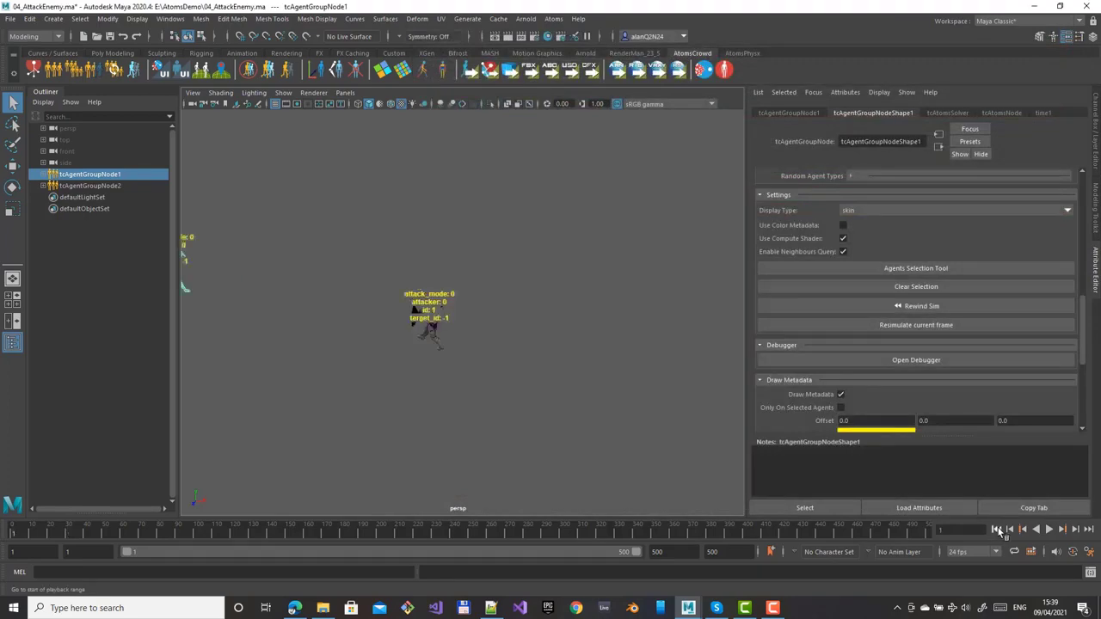
{"action": "left_click", "coordinate": [553, 18]}
{"action": "left_click", "coordinate": [572, 165]}
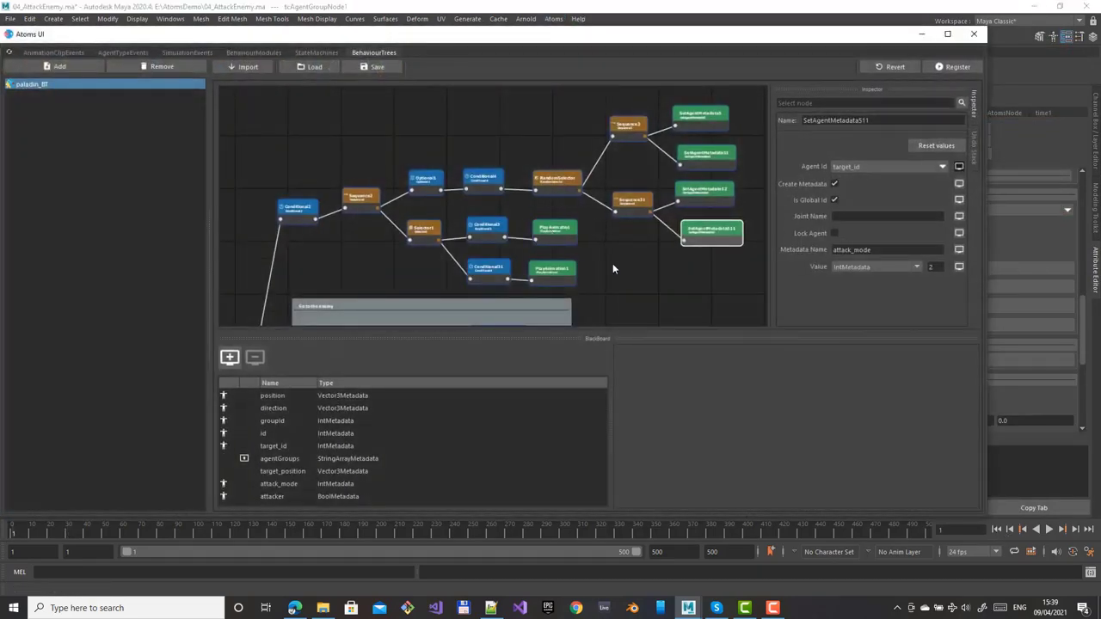
{"action": "scroll", "coordinate": [566, 138], "scroll_direction": "down", "scroll_amount": 4}
{"action": "left_click", "coordinate": [459, 255]}
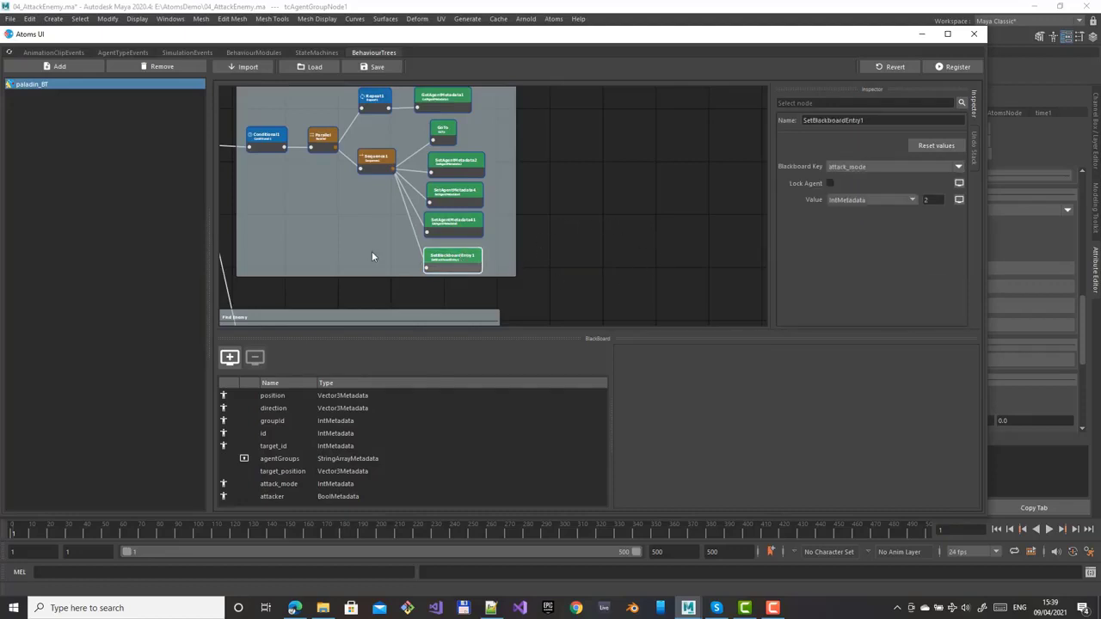
Step: Add a Conditional decorator node beside SetBlackboardEntry1 in the behaviour tree
{"action": "scroll", "coordinate": [372, 256], "scroll_direction": "up", "scroll_amount": 2}
{"action": "middle_click_drag", "start_coordinate": [550, 237], "coordinate": [624, 191]}
{"action": "scroll", "coordinate": [535, 229], "scroll_direction": "up", "scroll_amount": 2}
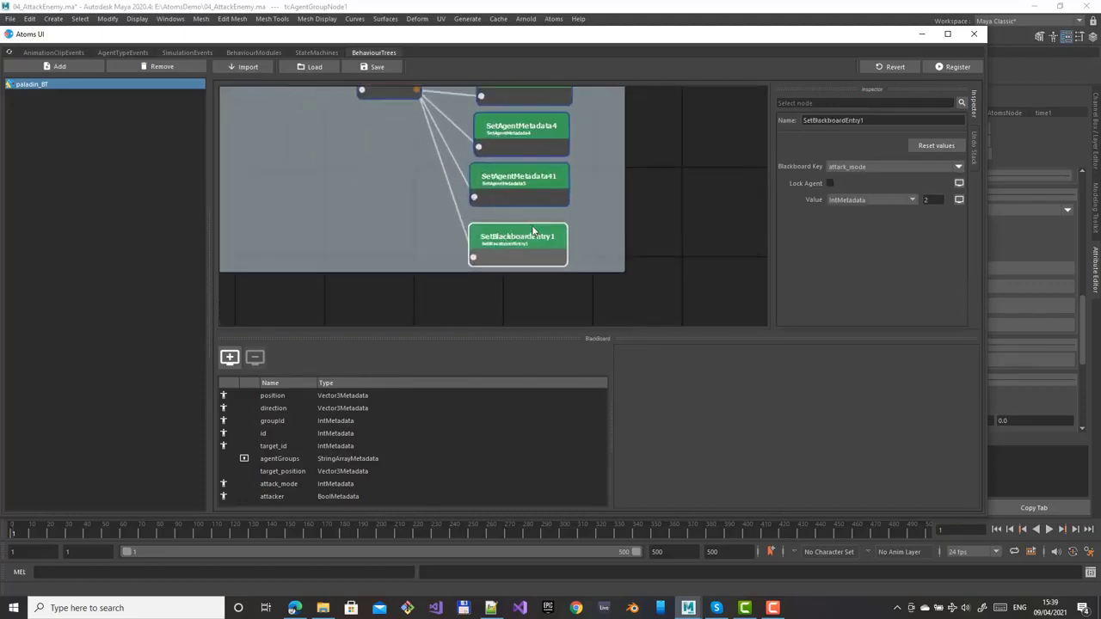
{"action": "right_click", "coordinate": [425, 215]}
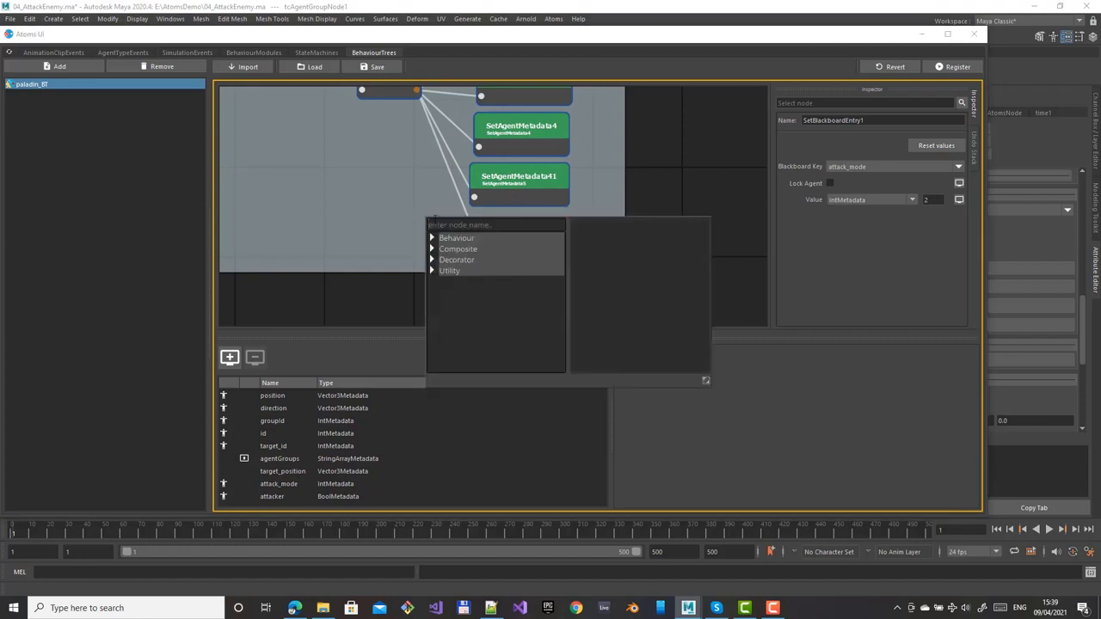
{"action": "type", "text": "con"}
{"action": "key", "text": "Down"}
{"action": "key", "text": "Down"}
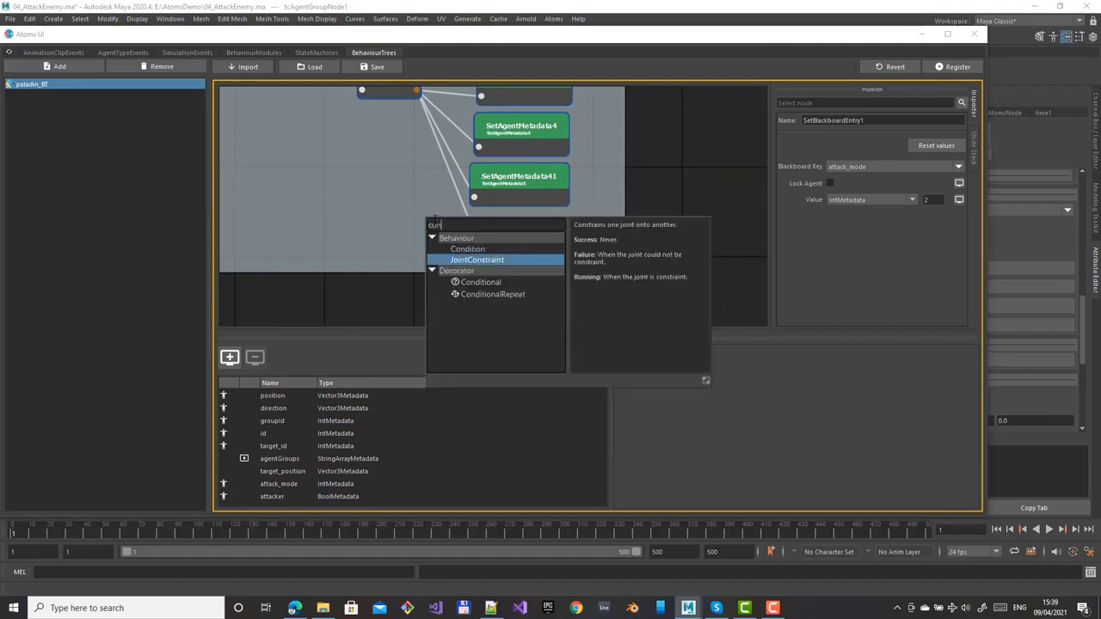
{"action": "key", "text": "Down"}
{"action": "key", "text": "Down"}
{"action": "key", "text": "Up"}
{"action": "key", "text": "Return"}
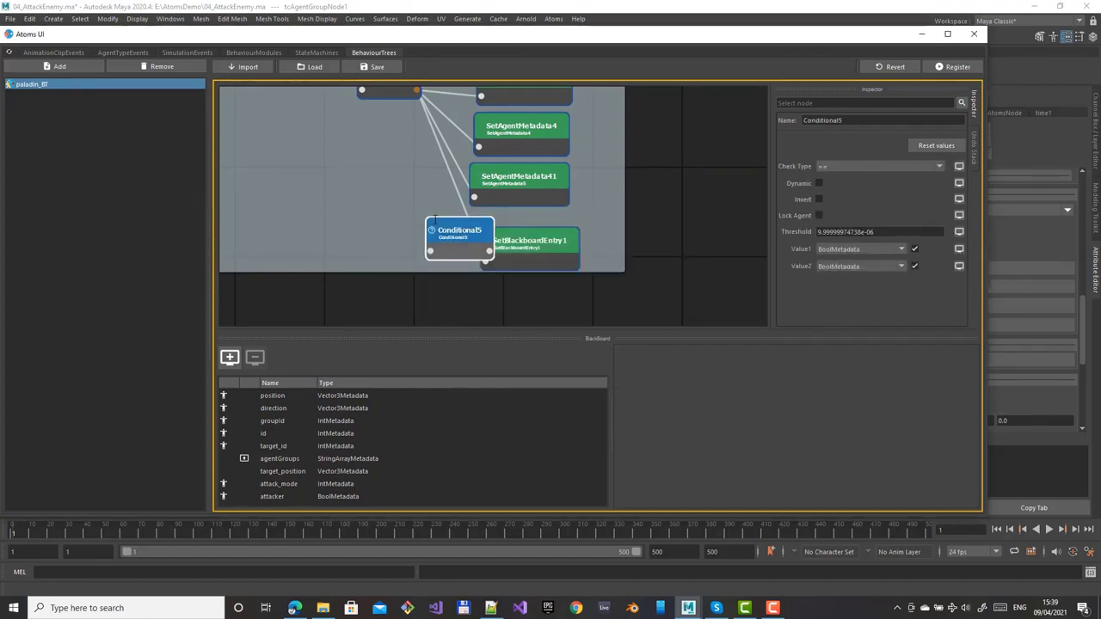
Step: Connect Sequence1 to Conditional5 and Conditional5 to SetBlackboardEntry1 in place of the direct link, arranging both nodes below SetAgentMetadata41
{"action": "left_click_drag", "start_coordinate": [434, 219], "coordinate": [409, 208]}
{"action": "left_click_drag", "start_coordinate": [520, 243], "coordinate": [530, 248]}
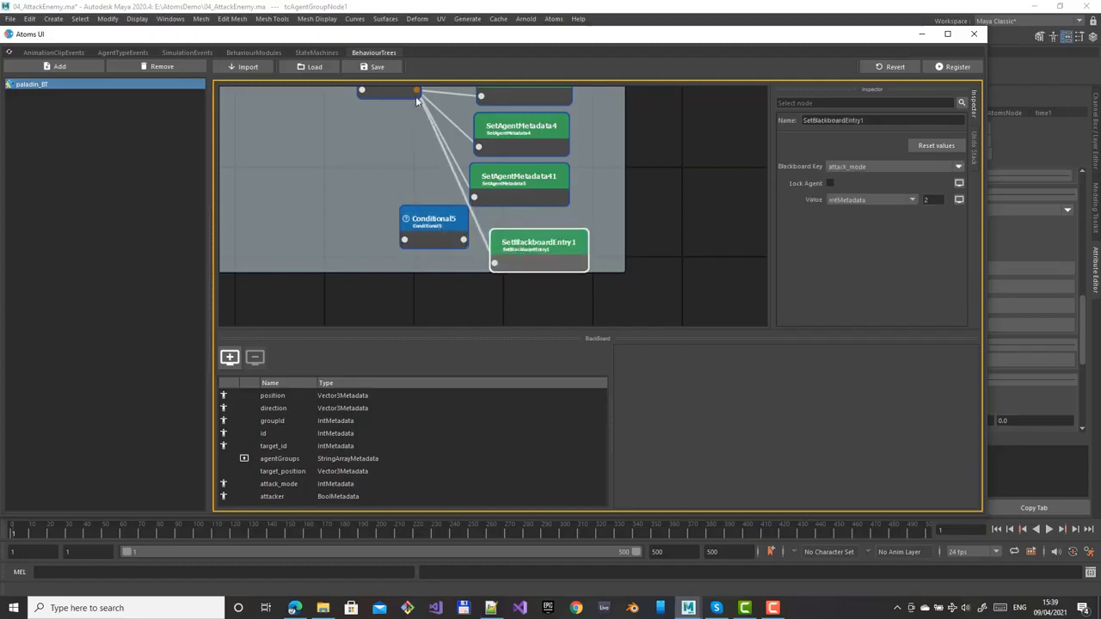
{"action": "left_click_drag", "start_coordinate": [418, 100], "coordinate": [407, 239]}
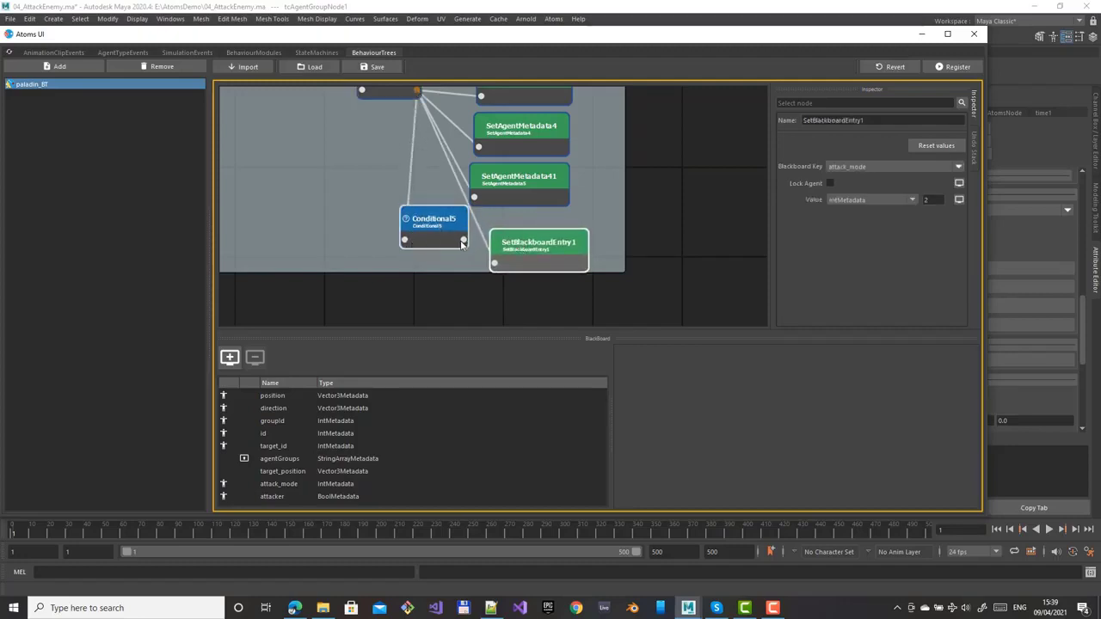
{"action": "left_click_drag", "start_coordinate": [496, 270], "coordinate": [513, 236]}
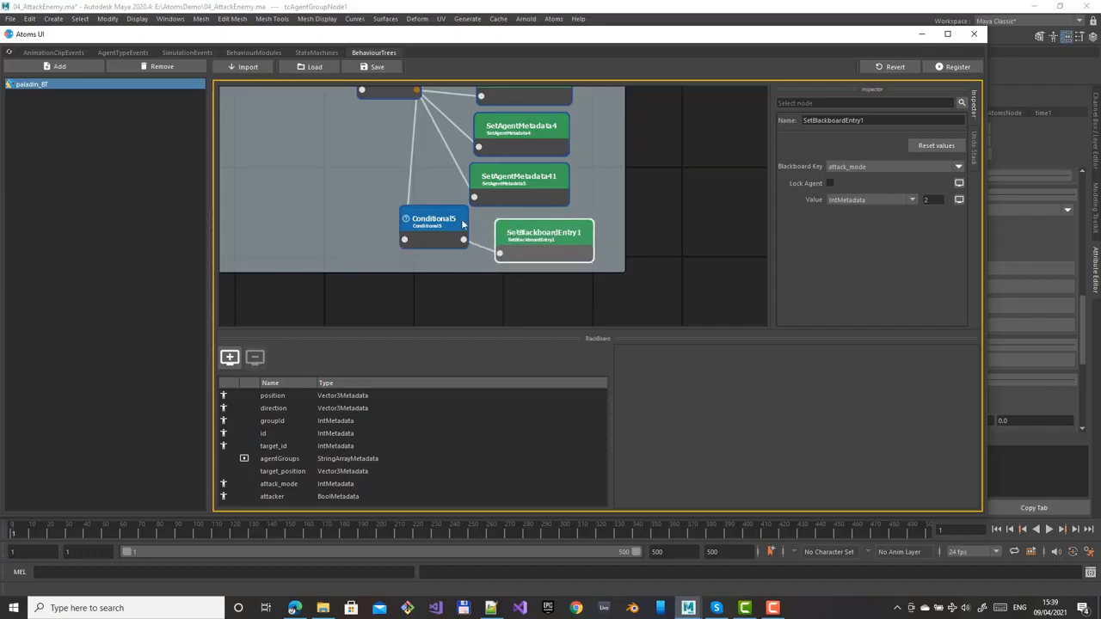
{"action": "left_click_drag", "start_coordinate": [429, 211], "coordinate": [442, 229]}
{"action": "middle_click_drag", "start_coordinate": [347, 170], "coordinate": [330, 192]}
{"action": "scroll", "coordinate": [358, 249], "scroll_direction": "down", "scroll_amount": 1}
{"action": "left_click", "coordinate": [481, 269]}
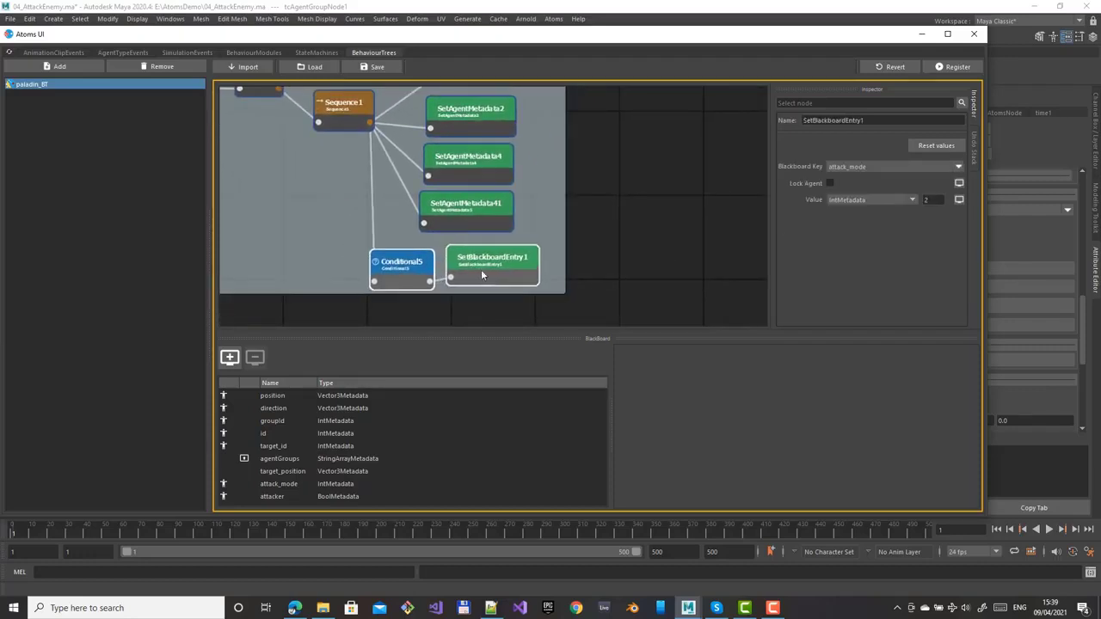
Step: Make room beside Conditional5 and add an Optional decorator node in front of it
{"action": "left_click_drag", "start_coordinate": [481, 269], "coordinate": [509, 270]}
{"action": "right_click", "coordinate": [358, 246]}
{"action": "type", "text": "option"}
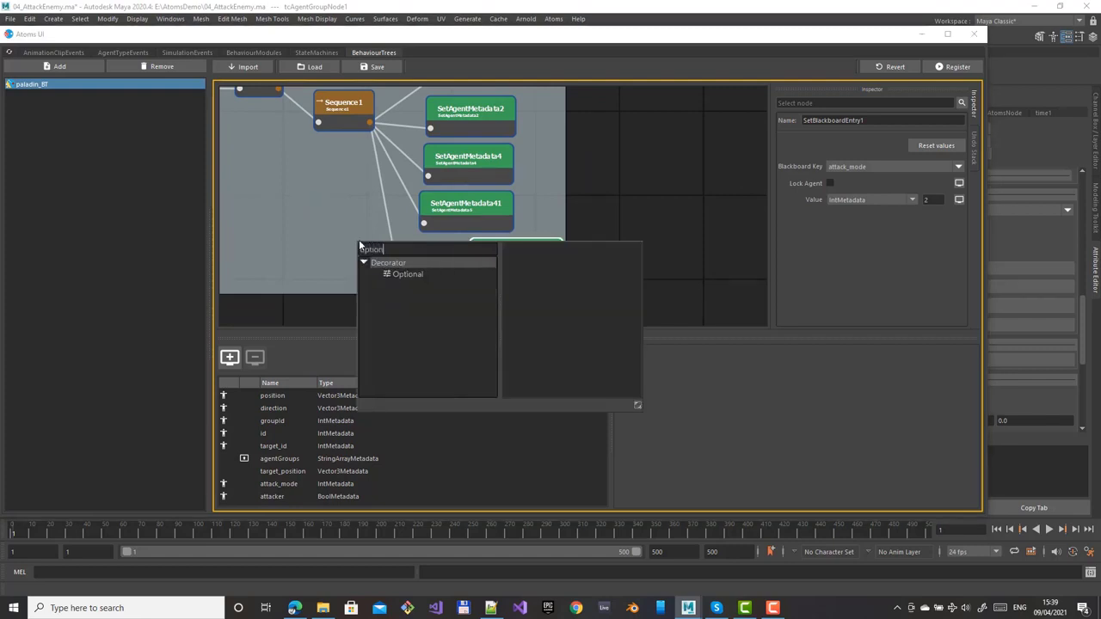
{"action": "key", "text": "Down"}
{"action": "key", "text": "Return"}
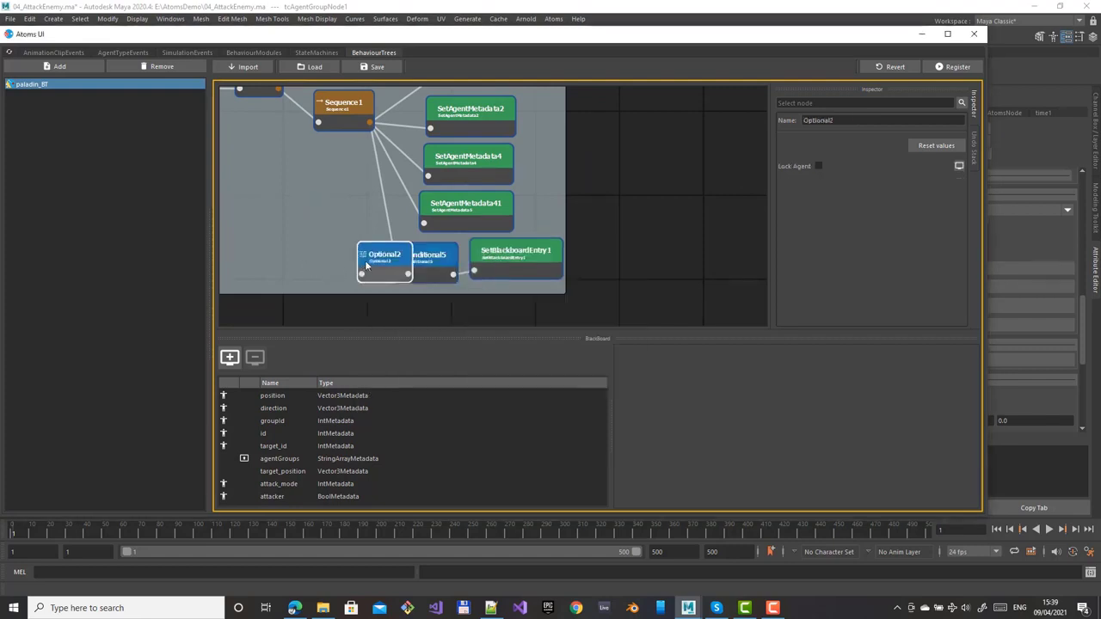
{"action": "left_click_drag", "start_coordinate": [369, 261], "coordinate": [329, 252]}
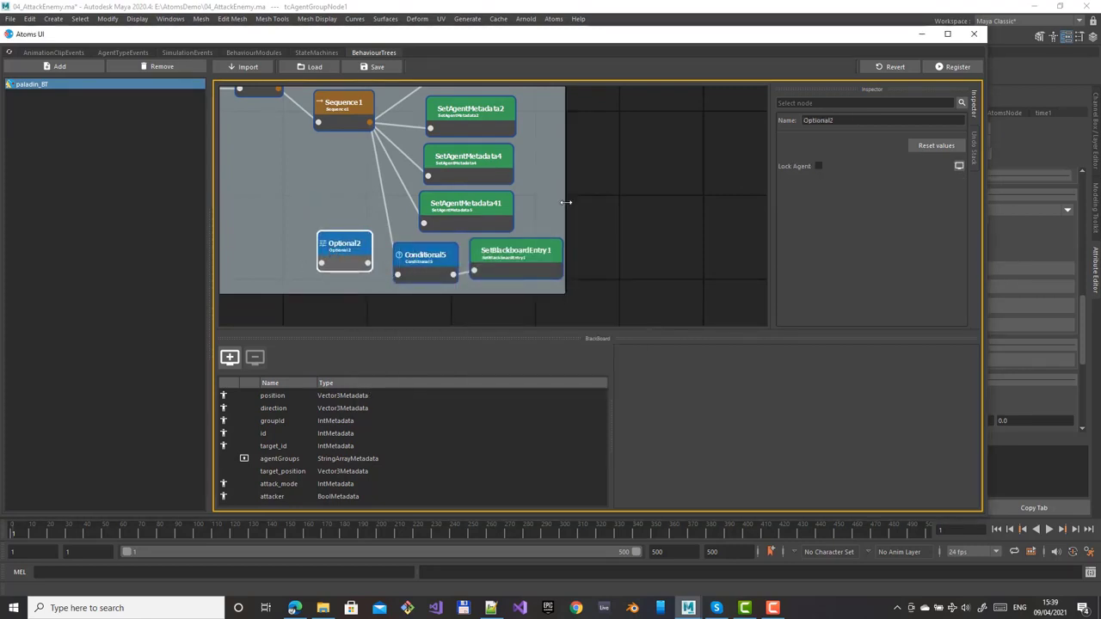
Step: Widen the group backdrop and reroute the link from Sequence1 through Optional2 to Conditional5, lining up the three nodes
{"action": "left_click", "coordinate": [566, 207]}
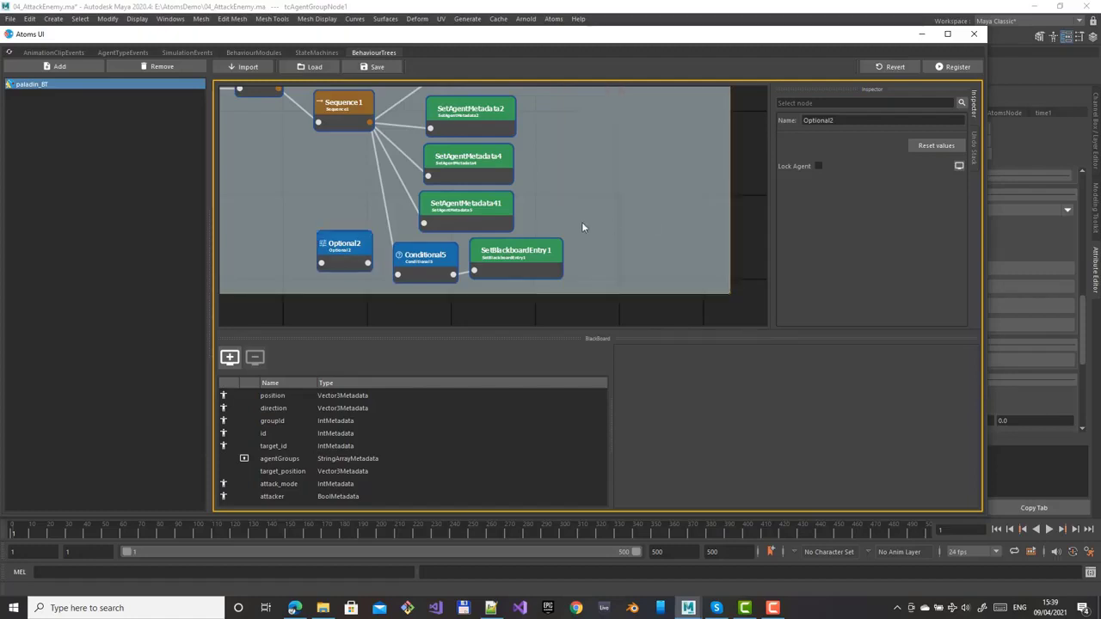
{"action": "left_click", "coordinate": [456, 251]}
{"action": "left_click", "coordinate": [496, 270], "text": "shift"}
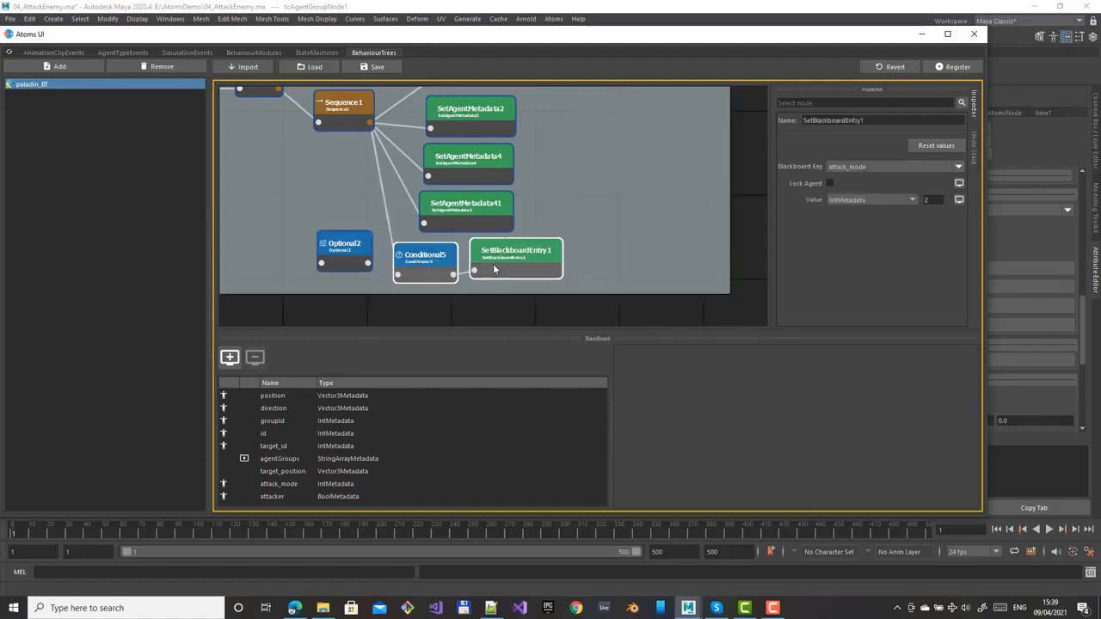
{"action": "left_click_drag", "start_coordinate": [497, 270], "coordinate": [598, 272]}
{"action": "left_click_drag", "start_coordinate": [344, 258], "coordinate": [440, 271]}
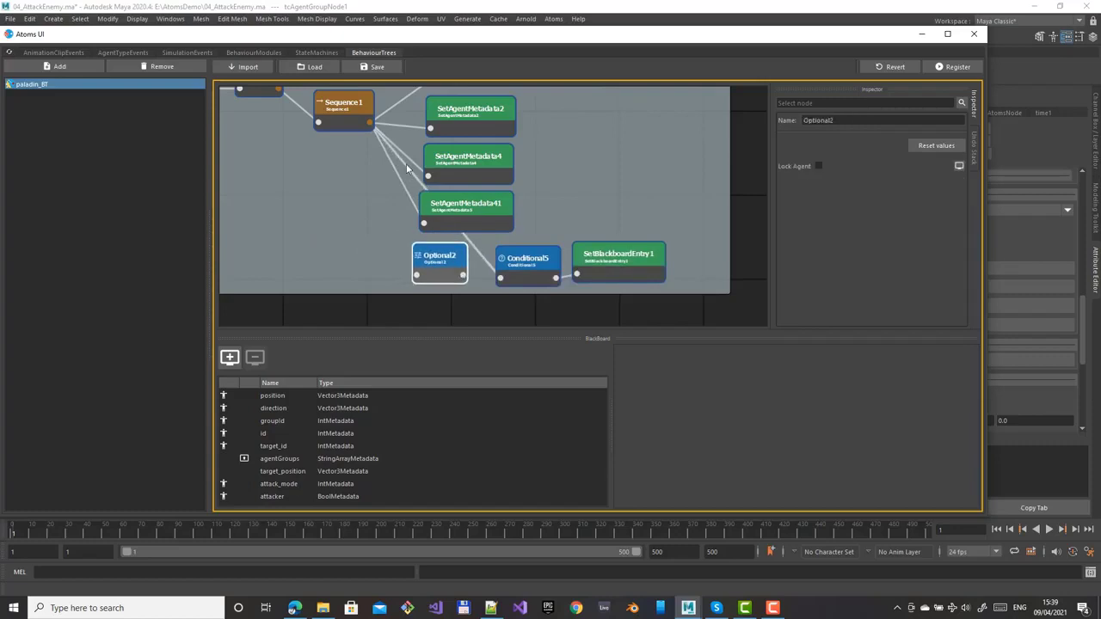
{"action": "left_click_drag", "start_coordinate": [369, 126], "coordinate": [425, 277]}
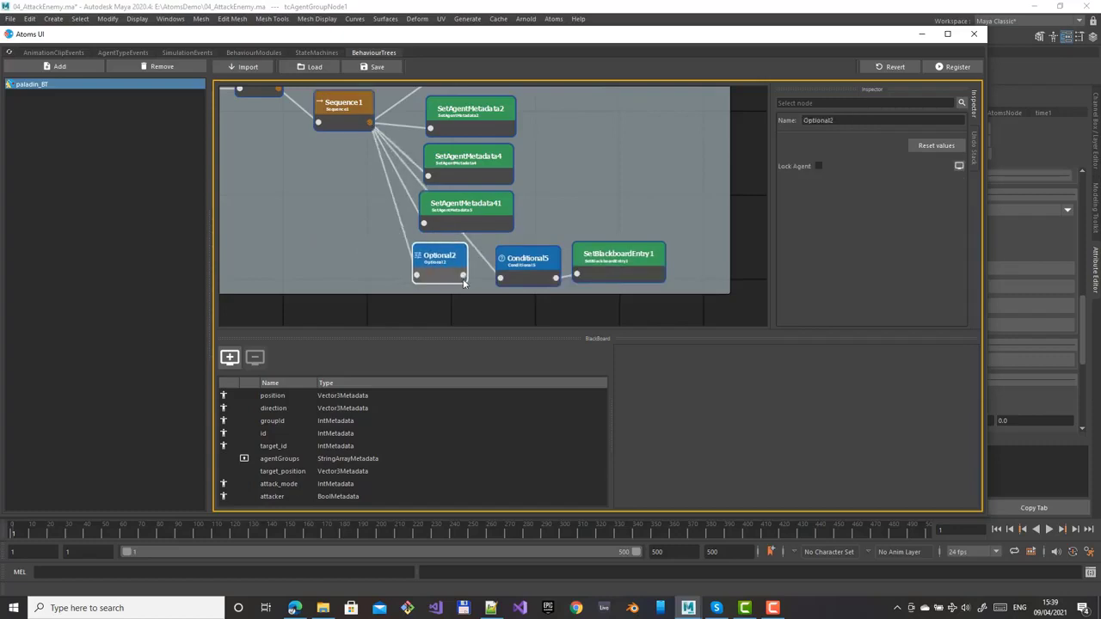
Step: Link Conditional5's Value1 to the attacker blackboard entry and register the updated behaviour tree
{"action": "left_click", "coordinate": [515, 274]}
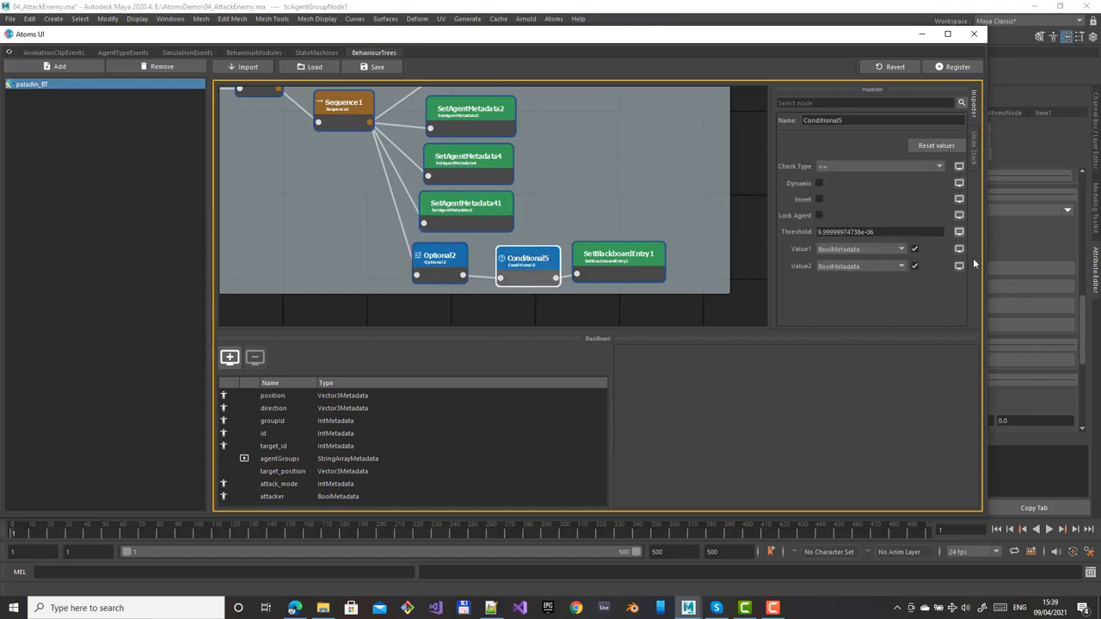
{"action": "left_click", "coordinate": [900, 249]}
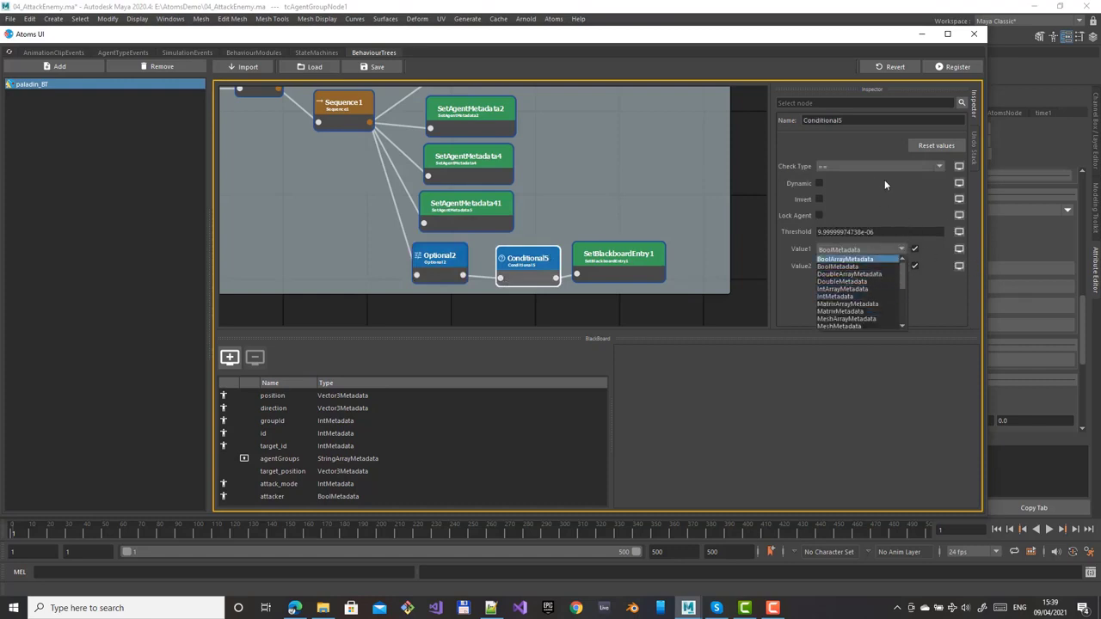
{"action": "left_click", "coordinate": [961, 249]}
{"action": "left_click", "coordinate": [944, 249]}
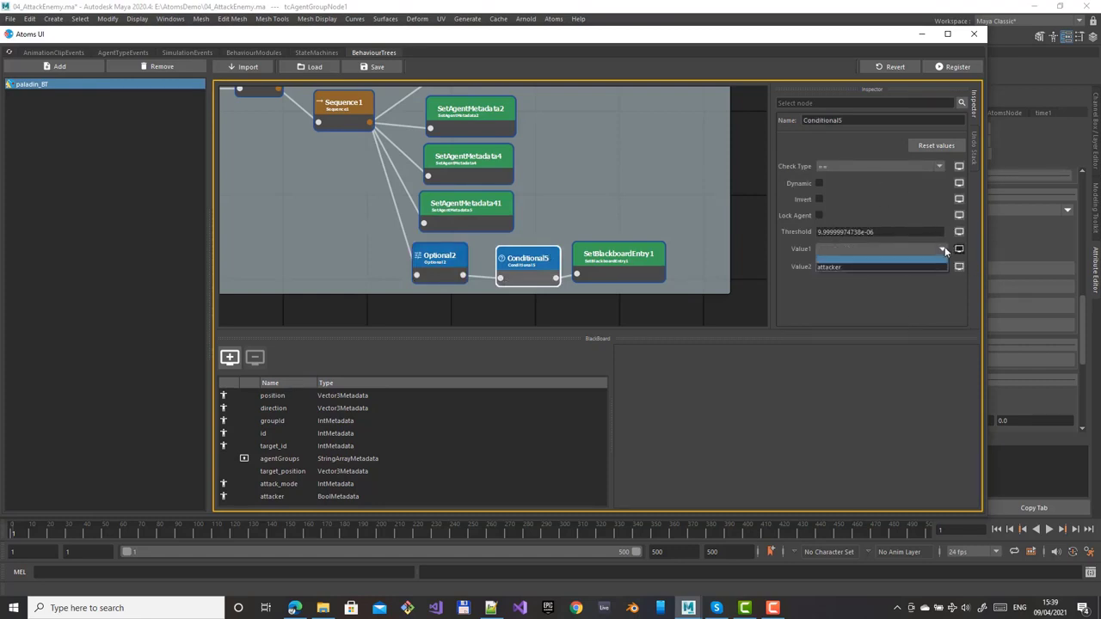
{"action": "left_click", "coordinate": [850, 266]}
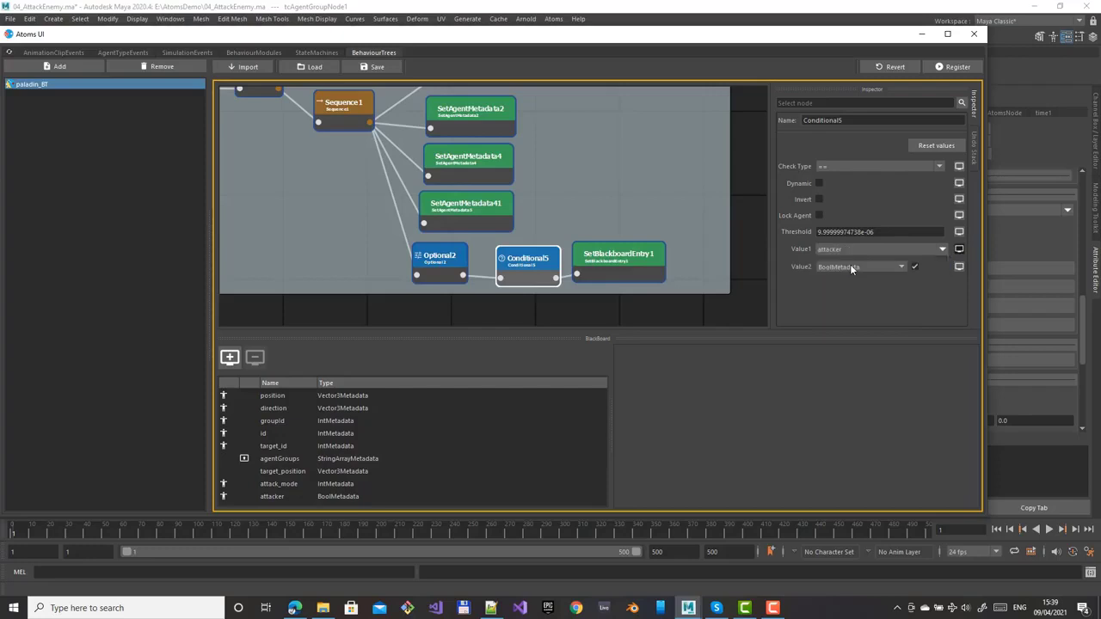
{"action": "left_click", "coordinate": [620, 257]}
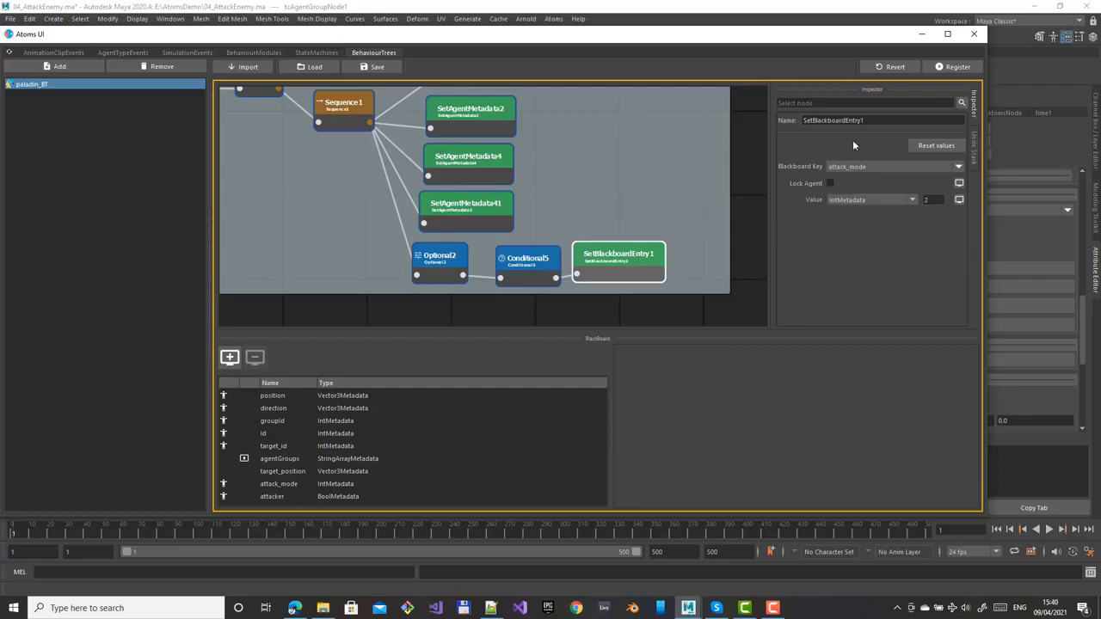
{"action": "left_click", "coordinate": [953, 68]}
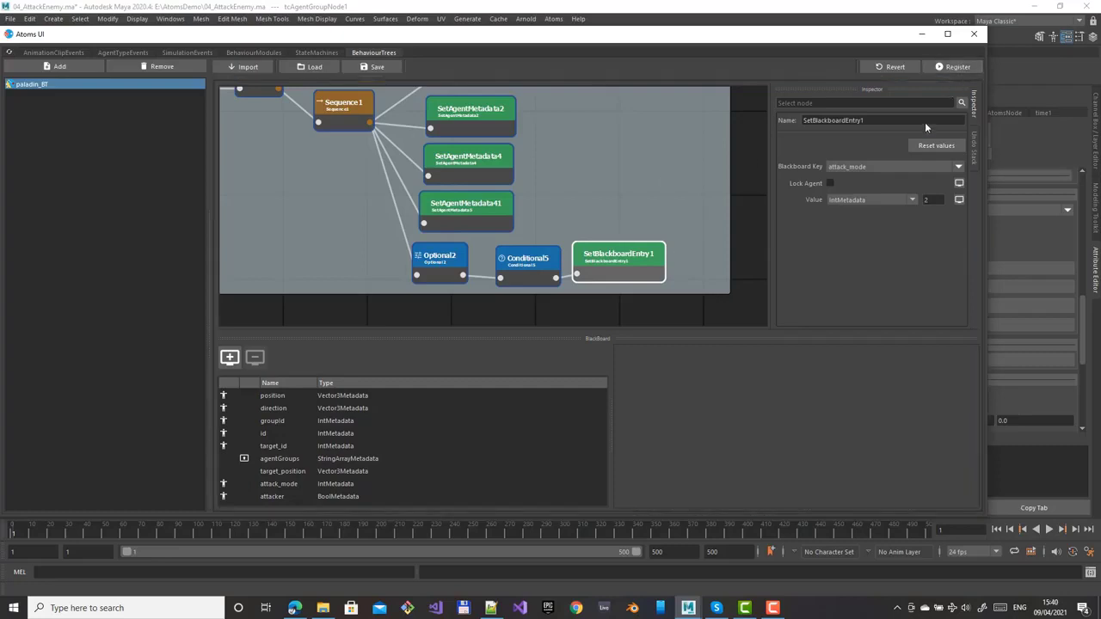
{"action": "left_click", "coordinate": [974, 34]}
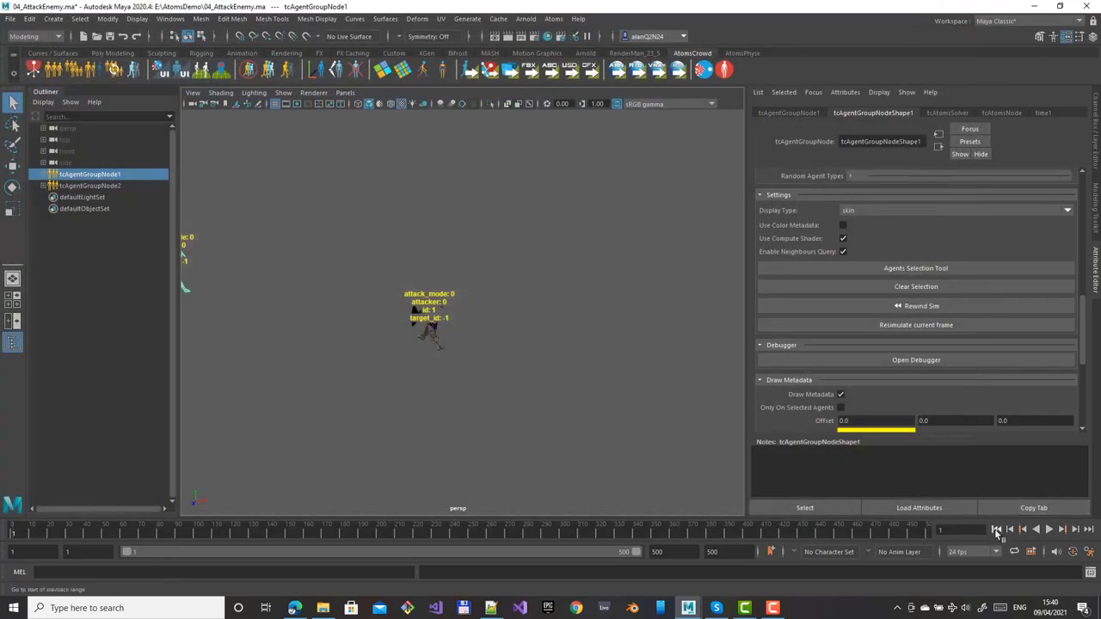
Step: Play the simulation with the agent pair in close view, check their attack_mode labels and fight animations, and rewind to frame 1
{"action": "left_click", "coordinate": [1050, 529]}
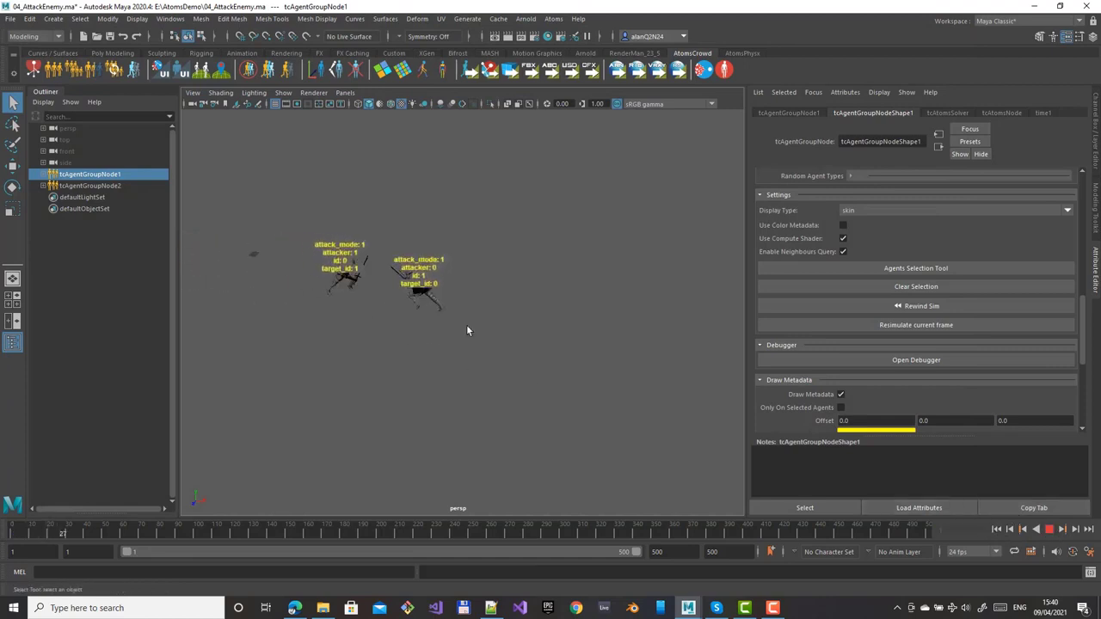
{"action": "right_click_drag", "start_coordinate": [465, 325], "coordinate": [513, 345], "text": "alt"}
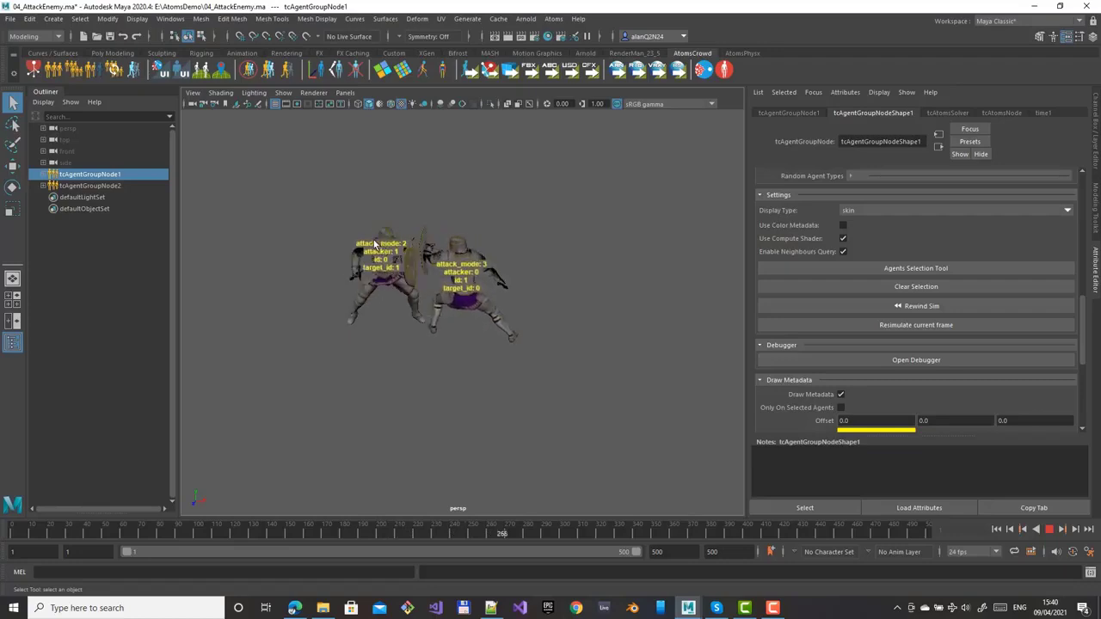
{"action": "middle_click_drag", "start_coordinate": [502, 252], "coordinate": [505, 253], "text": "alt"}
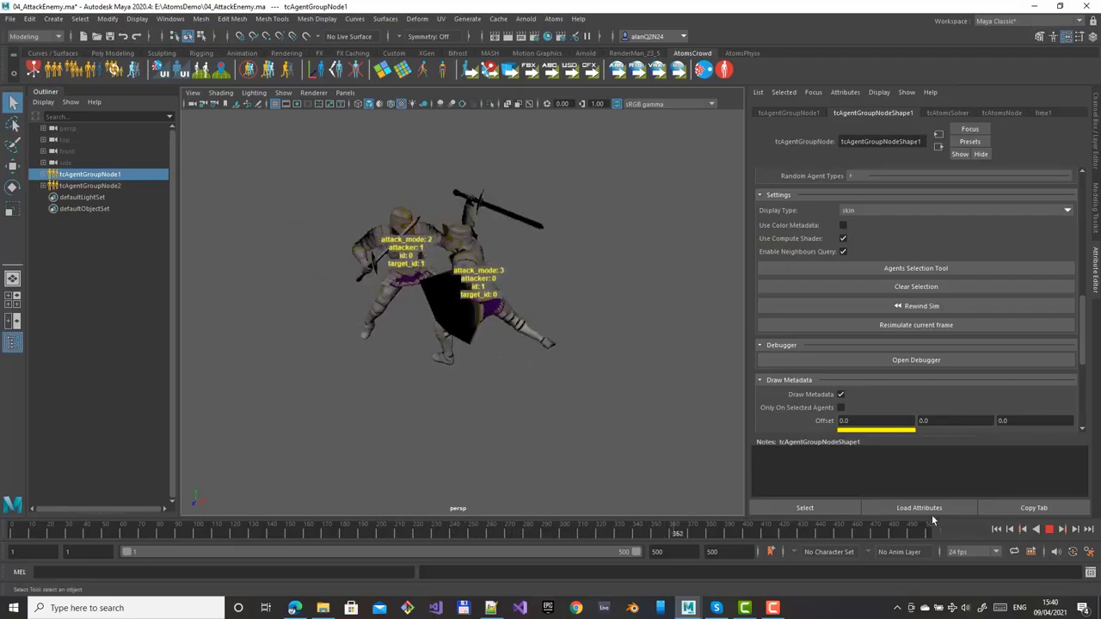
{"action": "left_click", "coordinate": [1051, 531]}
{"action": "left_click", "coordinate": [998, 531]}
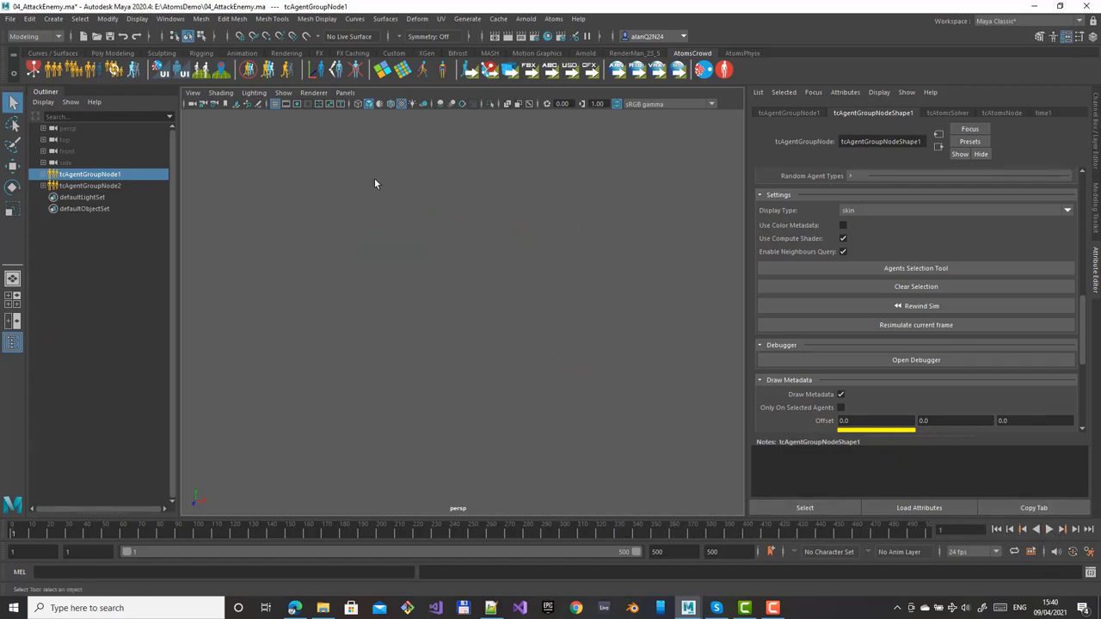
Step: Set the GoTo node's Target Radius to 250 in paladin_BT and register the behaviour tree
{"action": "left_click", "coordinate": [553, 19]}
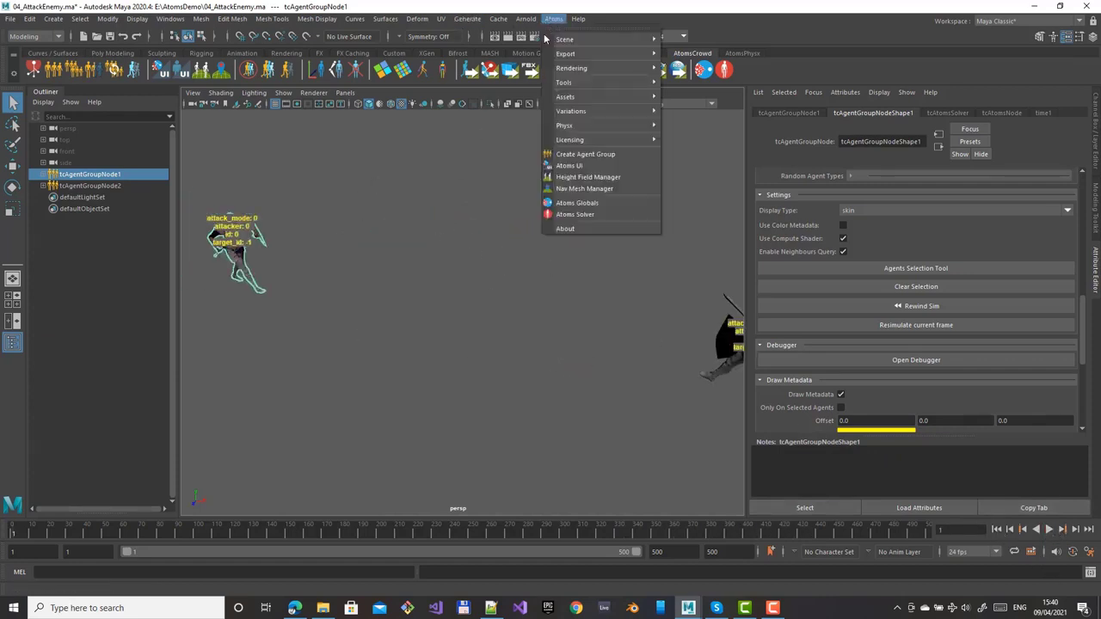
{"action": "left_click", "coordinate": [585, 166]}
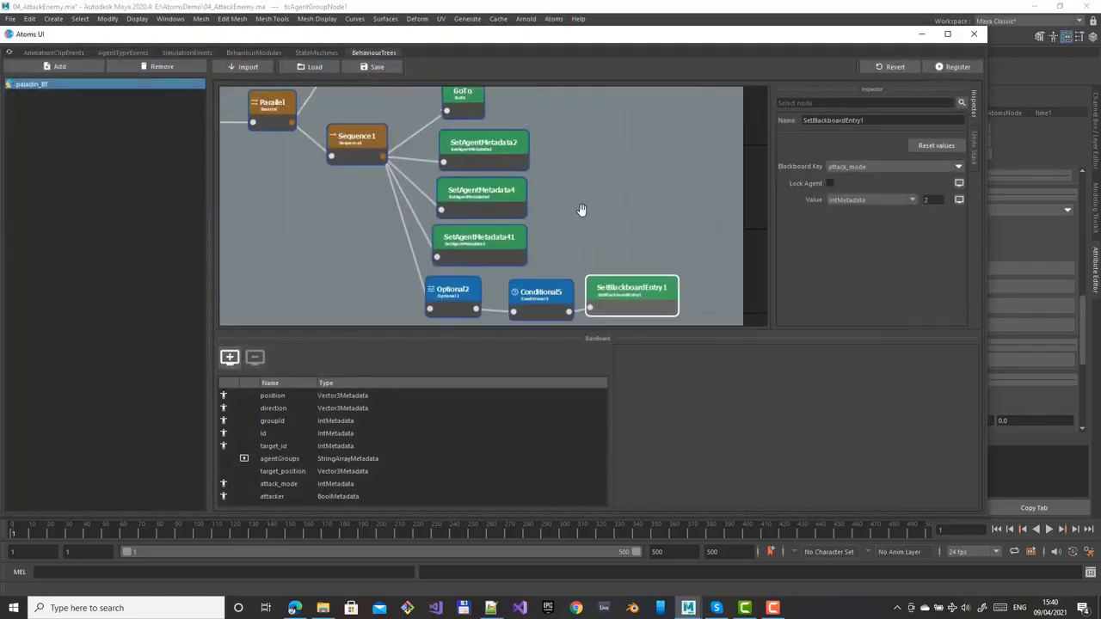
{"action": "left_click", "coordinate": [482, 160]}
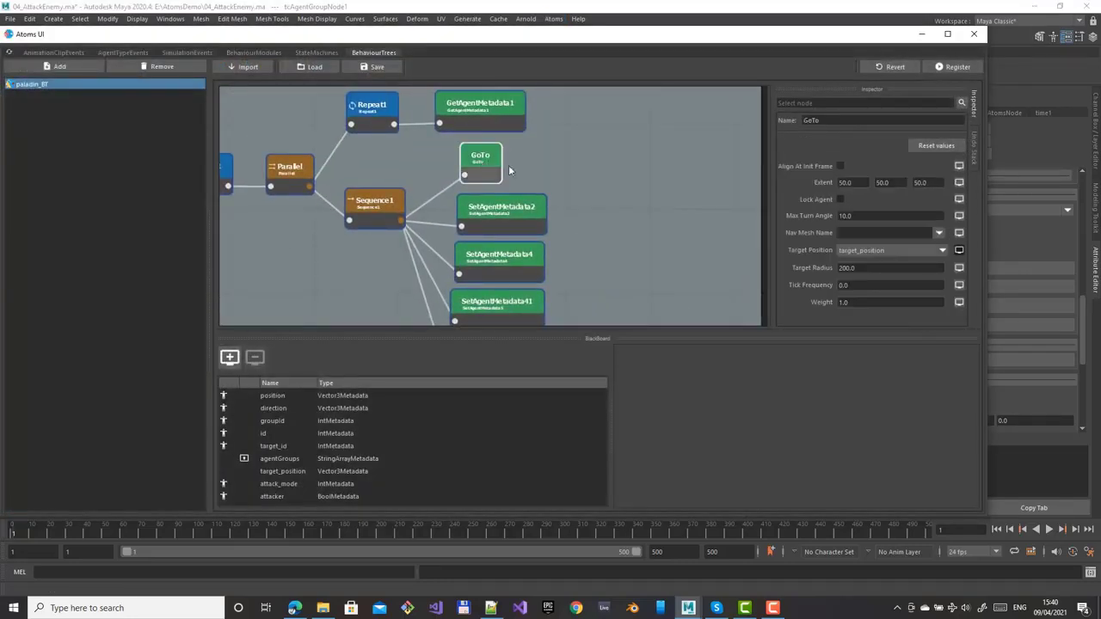
{"action": "left_click", "coordinate": [846, 267]}
{"action": "key", "text": "BackSpace"}
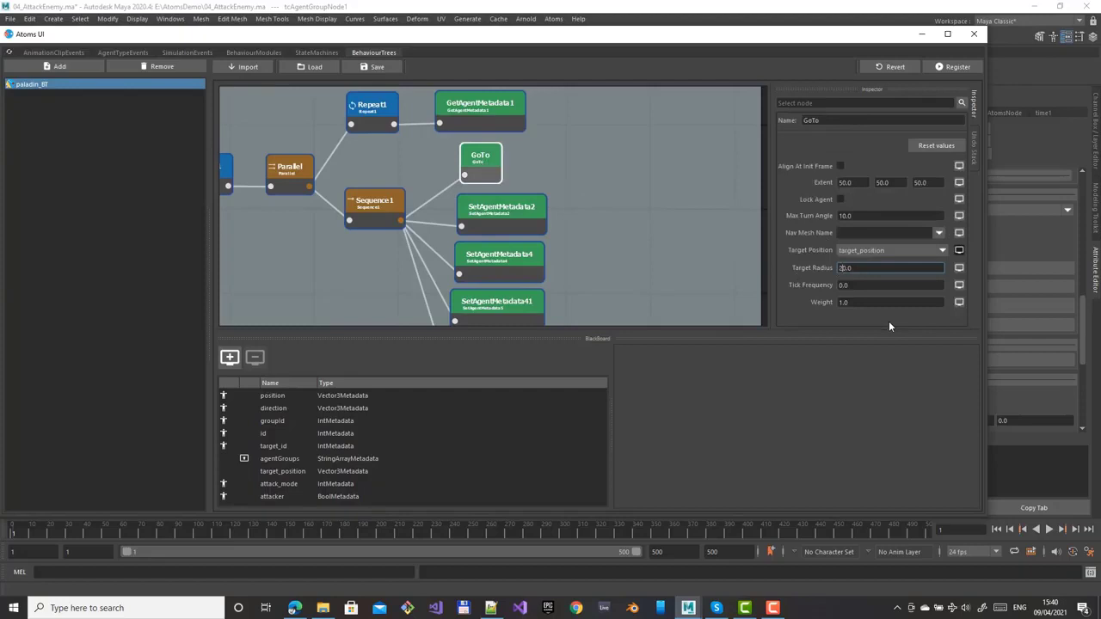
{"action": "type", "text": "5"}
{"action": "left_click", "coordinate": [947, 66]}
{"action": "left_click", "coordinate": [974, 34]}
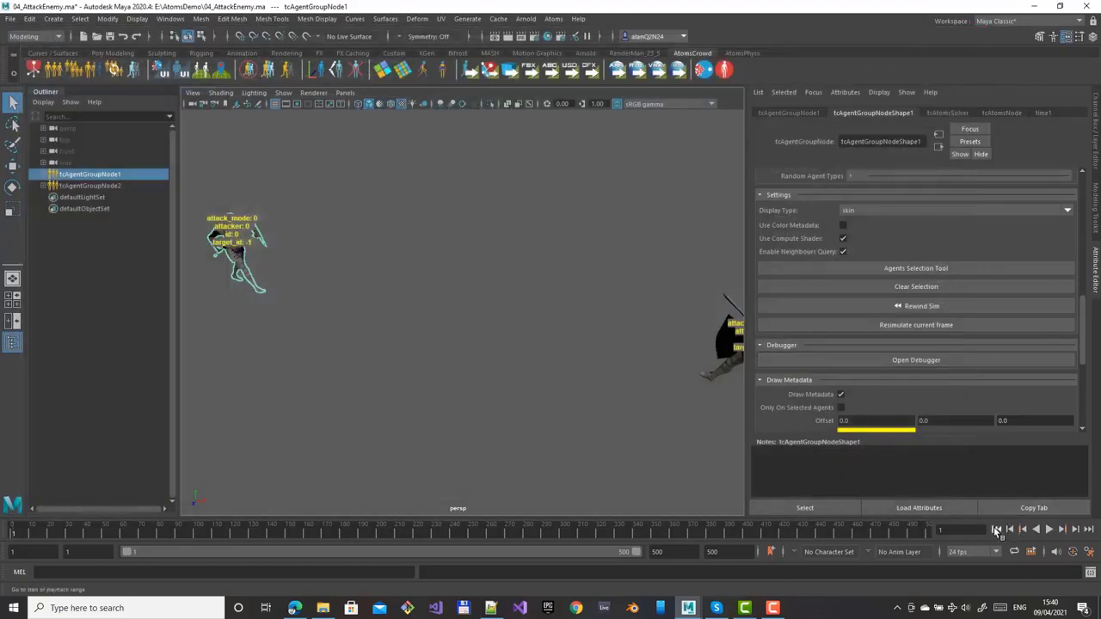
Step: Play the simulation to check the fighting distance between the agent pair, and rewind to frame 1
{"action": "left_click", "coordinate": [1051, 530]}
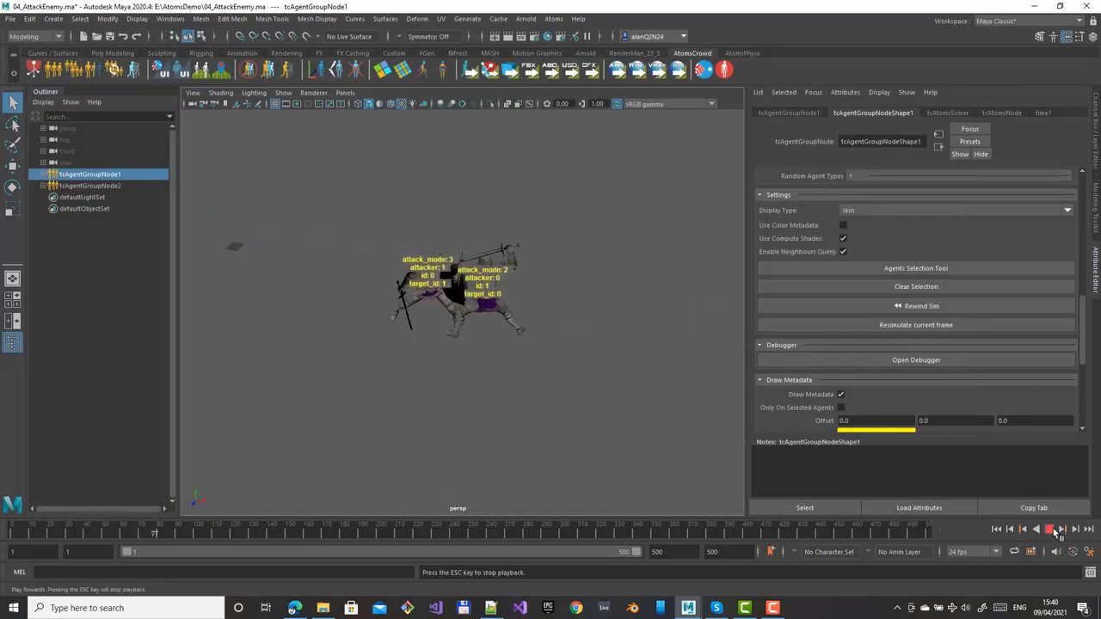
{"action": "left_click", "coordinate": [1050, 530]}
{"action": "left_click", "coordinate": [996, 530]}
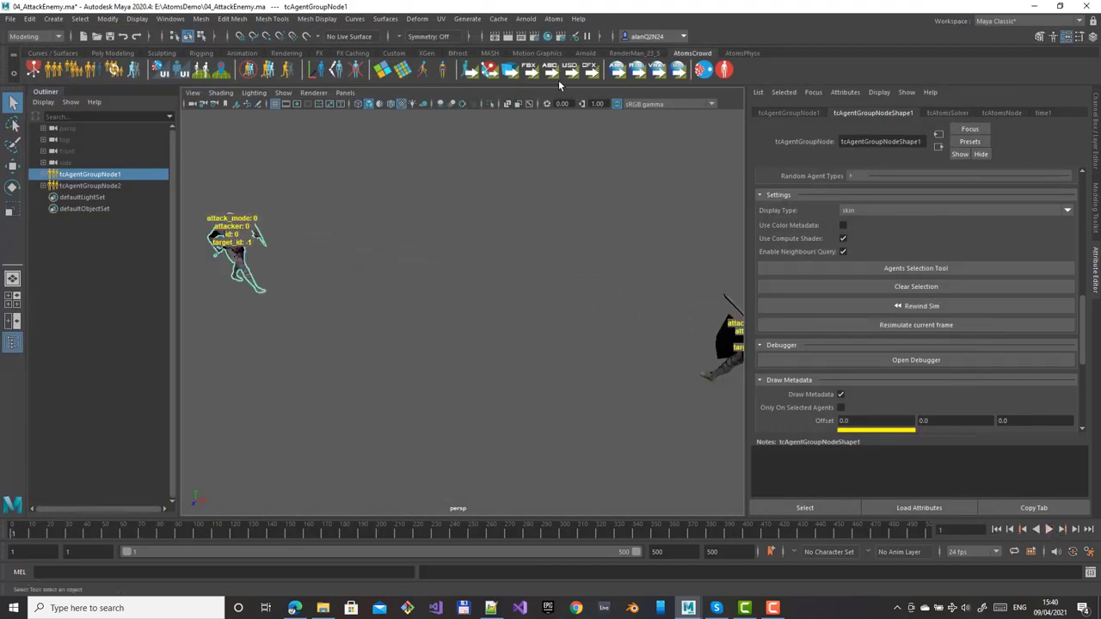
Step: Set the GoTo node's Target Radius to 350 in paladin_BT and register the behaviour tree
{"action": "left_click", "coordinate": [553, 18]}
{"action": "left_click", "coordinate": [582, 169]}
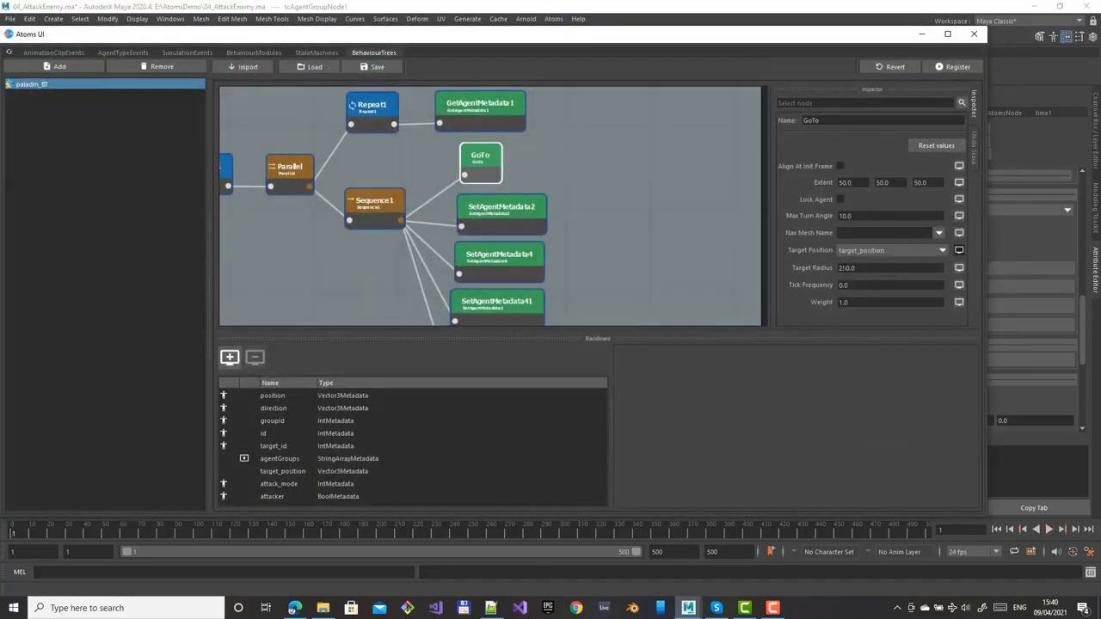
{"action": "left_click", "coordinate": [843, 269]}
{"action": "type", "text": "3"}
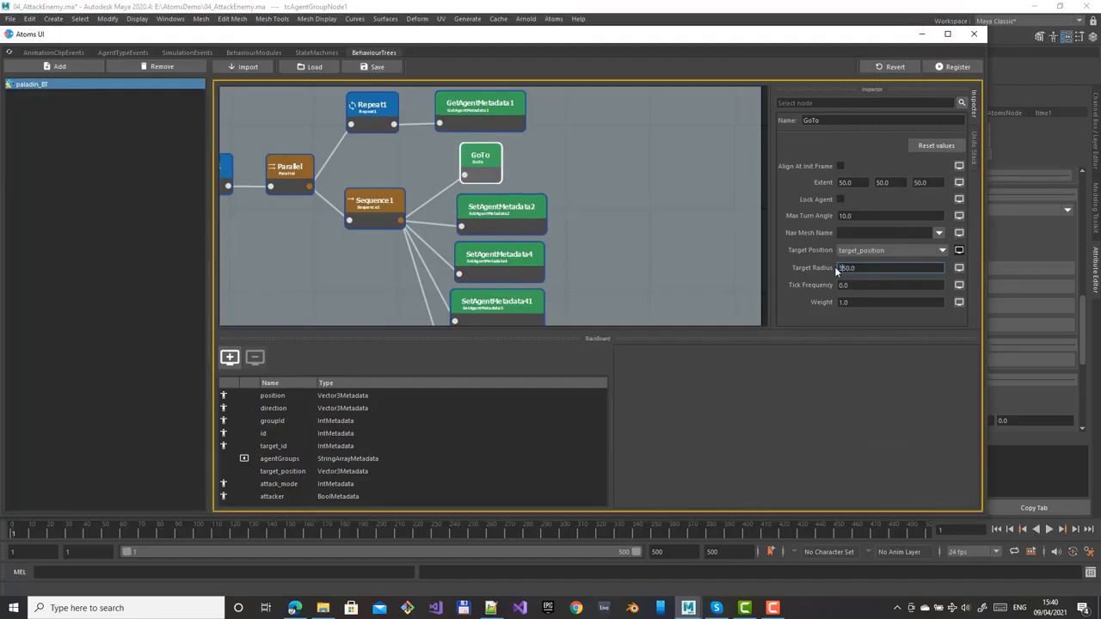
{"action": "left_click_drag", "start_coordinate": [483, 155], "coordinate": [489, 154]}
{"action": "left_click", "coordinate": [953, 68]}
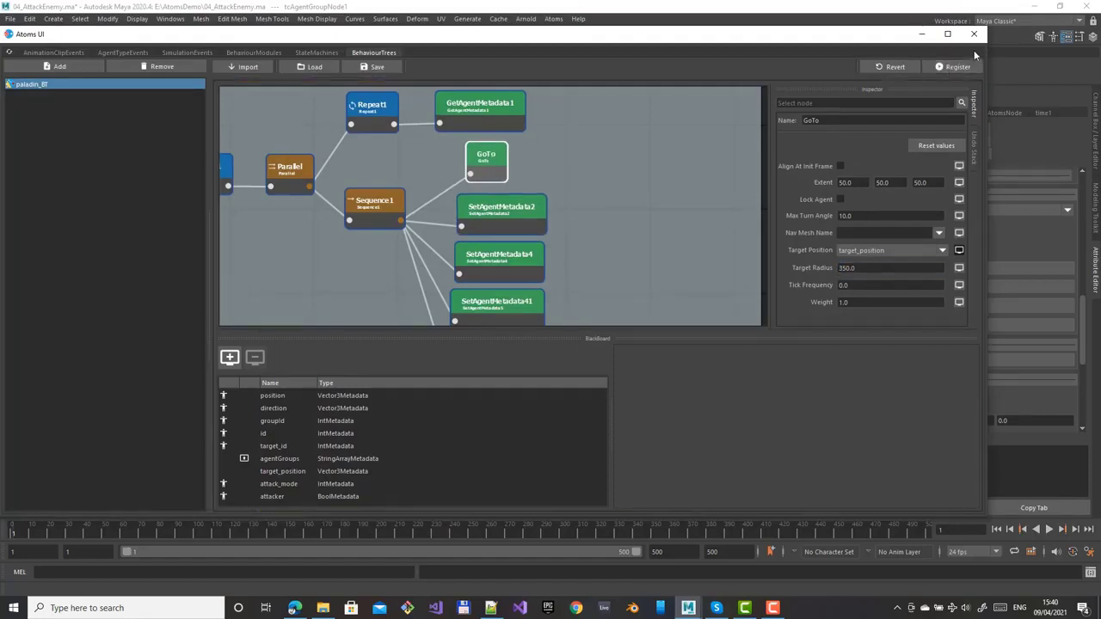
{"action": "left_click", "coordinate": [974, 36]}
Step: Play the simulation again to judge the gap between the two fighters, and rewind to the start
{"action": "left_click", "coordinate": [1049, 531]}
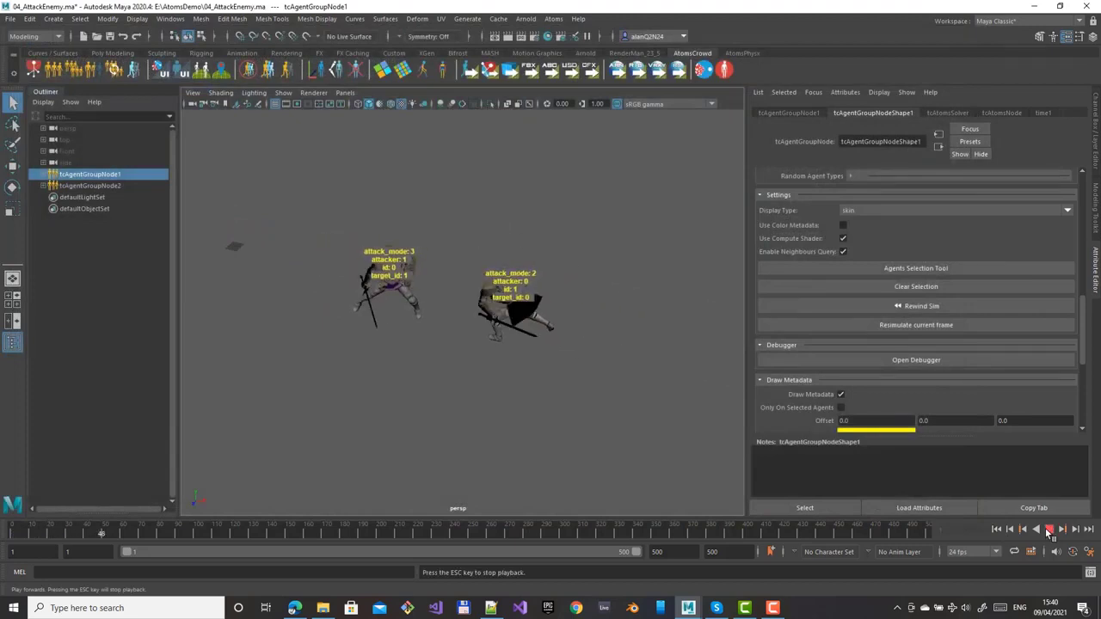
{"action": "left_click", "coordinate": [1049, 530]}
{"action": "left_click", "coordinate": [996, 530]}
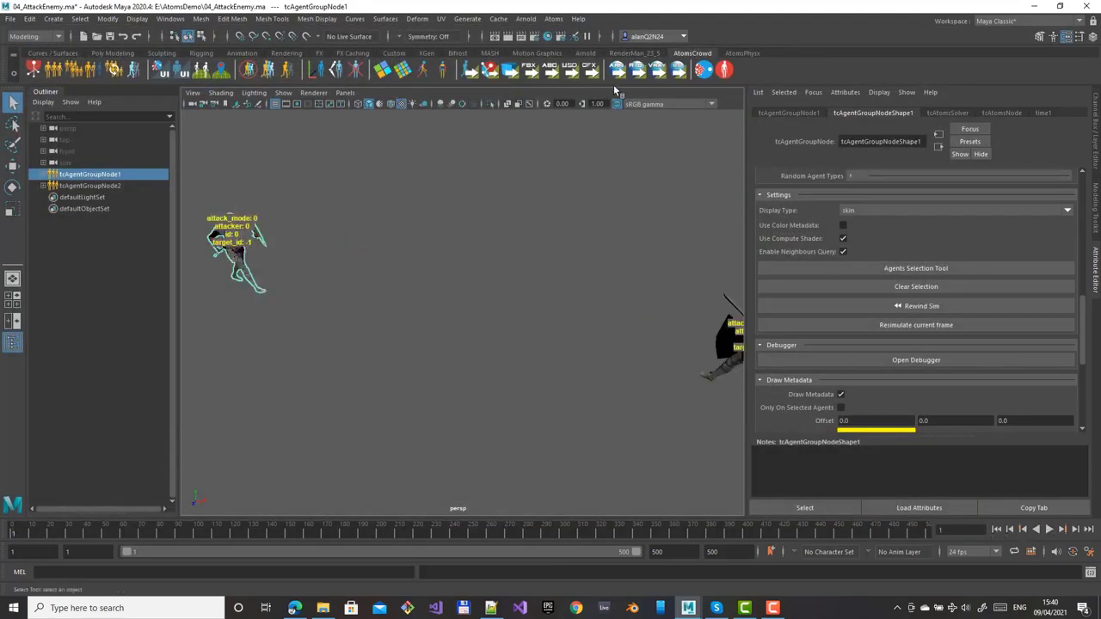
Step: Set the GoTo node's Target Radius to 320 in paladin_BT and register the behaviour tree
{"action": "left_click", "coordinate": [554, 18]}
{"action": "left_click", "coordinate": [586, 167]}
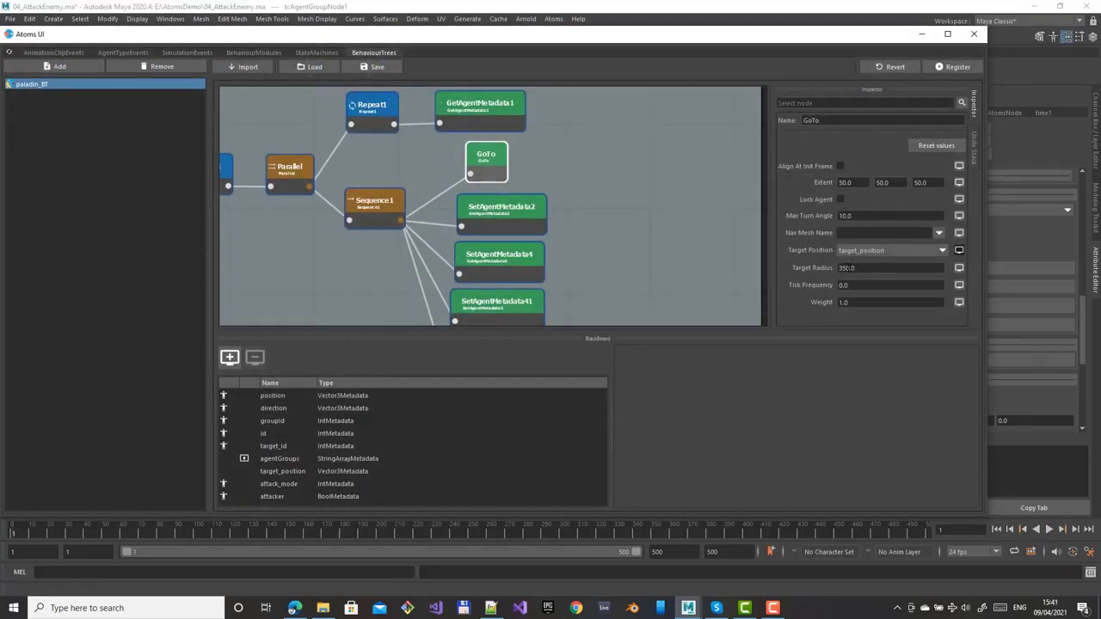
{"action": "left_click", "coordinate": [848, 268]}
{"action": "key", "text": "BackSpace"}
{"action": "type", "text": "2"}
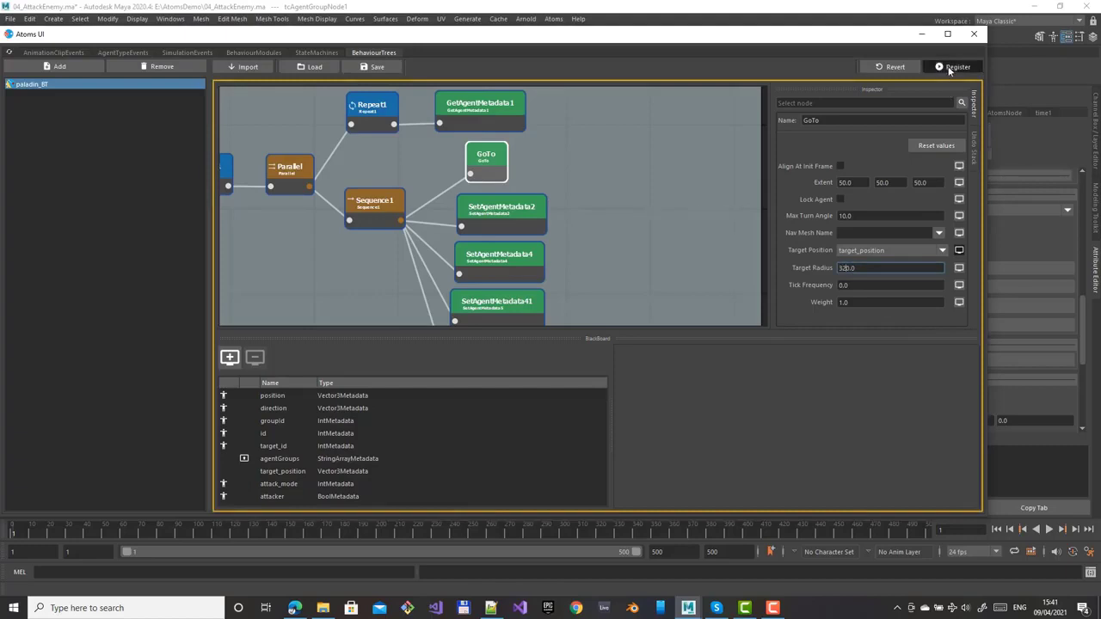
{"action": "left_click", "coordinate": [974, 34]}
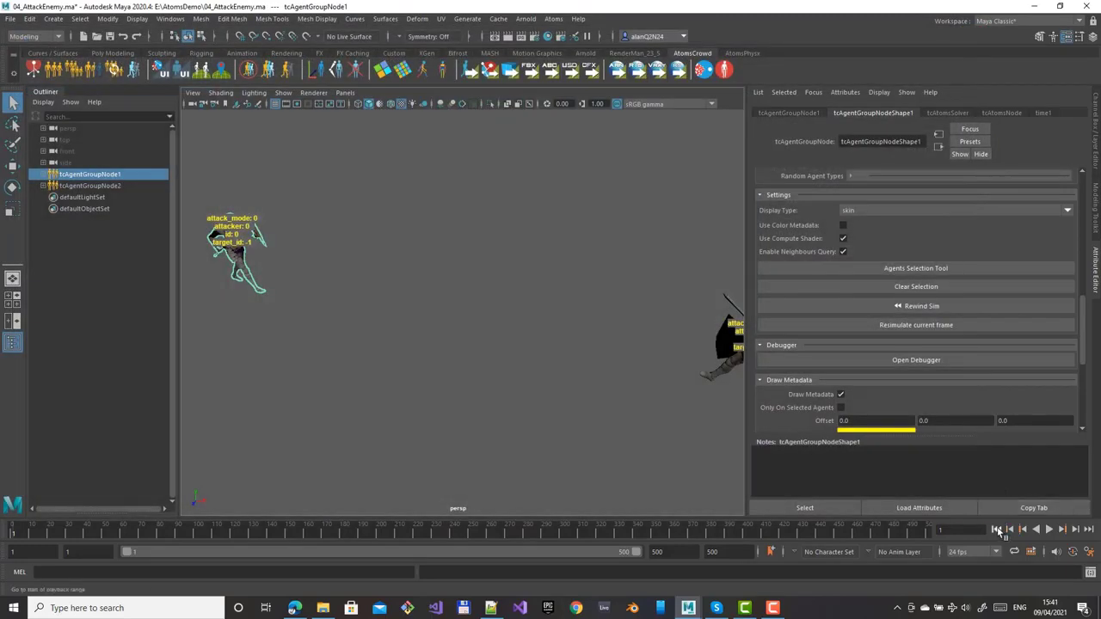
Step: Play the simulation to watch the pair's spacing and the timing of their slash and impact animations, and rewind
{"action": "left_click", "coordinate": [1050, 530]}
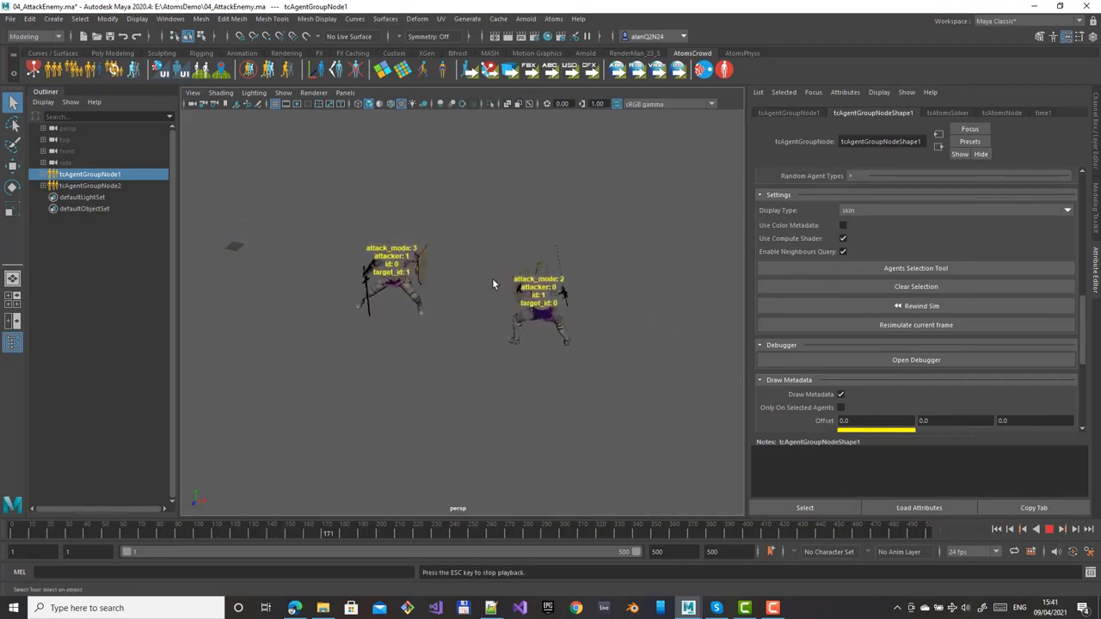
{"action": "left_click", "coordinate": [1049, 532]}
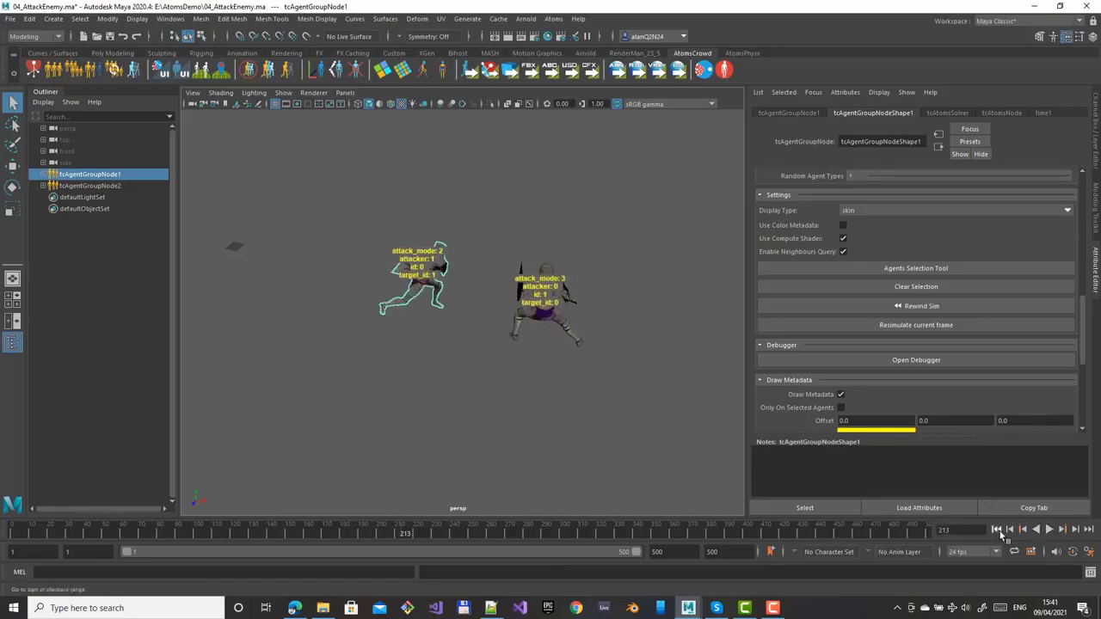
{"action": "left_click", "coordinate": [998, 530]}
Step: Compare the loop ranges and motion of the swordandshieldslash and swordandshieldimpact animation clips, and review the PlayAnimation branches of paladin_BT
{"action": "left_click", "coordinate": [554, 19]}
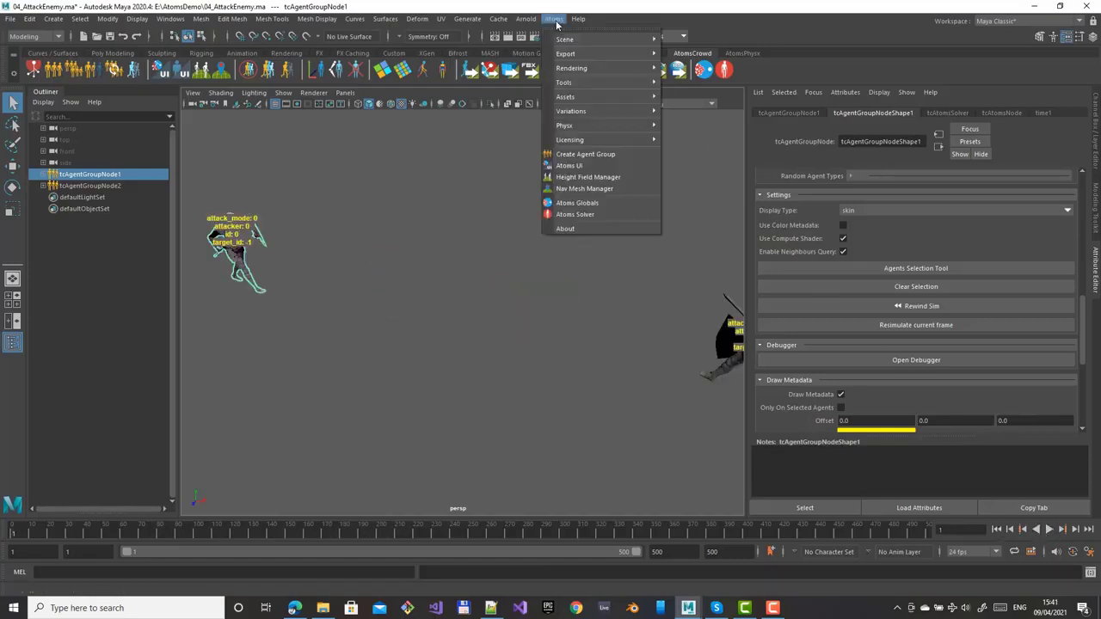
{"action": "left_click", "coordinate": [576, 164]}
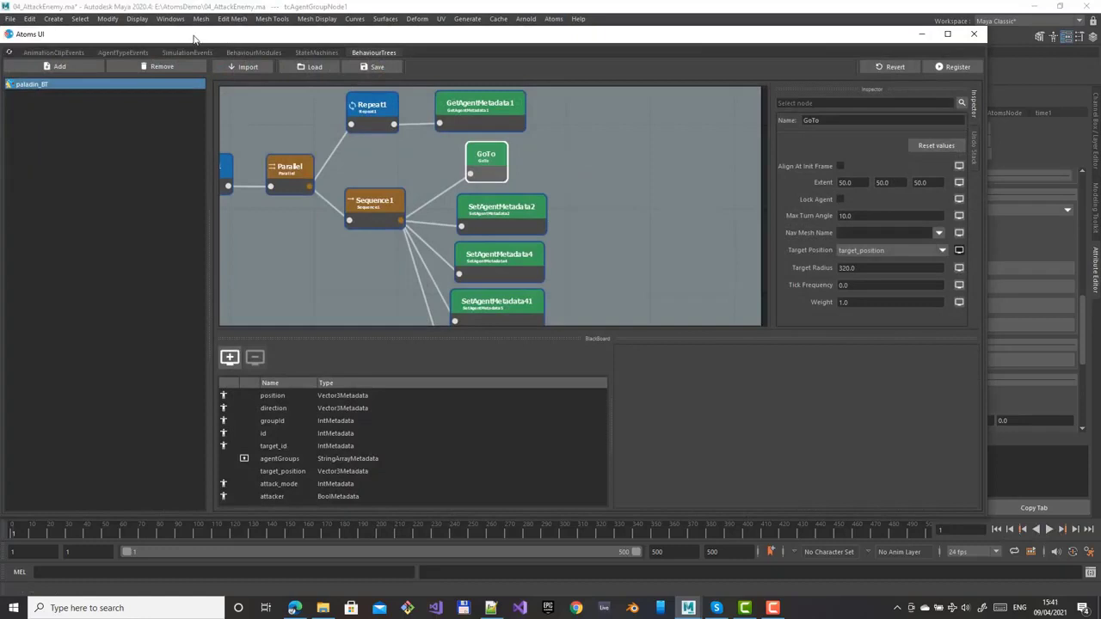
{"action": "left_click_drag", "start_coordinate": [191, 39], "coordinate": [230, 36]}
{"action": "left_click", "coordinate": [101, 53]}
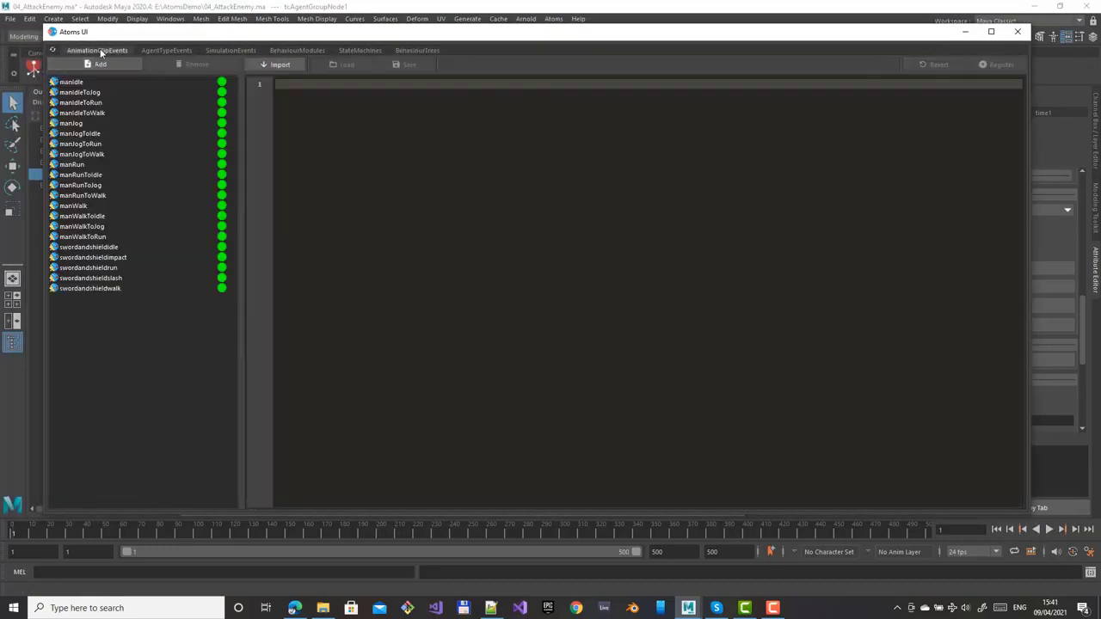
{"action": "left_click", "coordinate": [105, 279]}
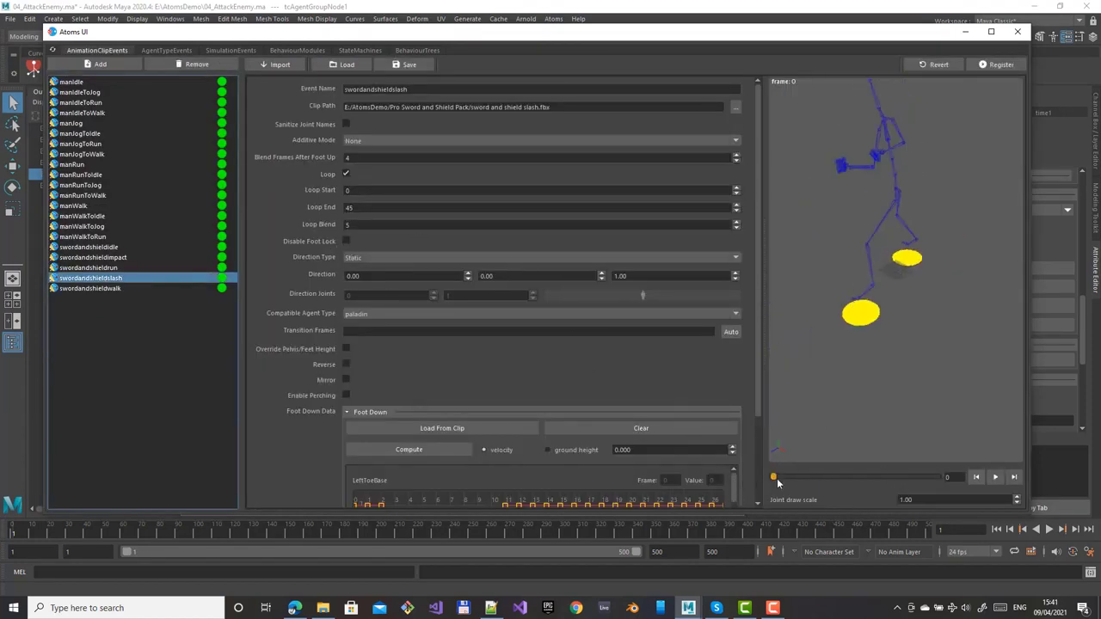
{"action": "mouse_move", "coordinate": [772, 477]}
{"action": "left_mouse_down"}
{"action": "mouse_move", "coordinate": [943, 474]}
{"action": "mouse_move", "coordinate": [773, 477]}
{"action": "left_mouse_up"}
{"action": "left_click", "coordinate": [112, 257]}
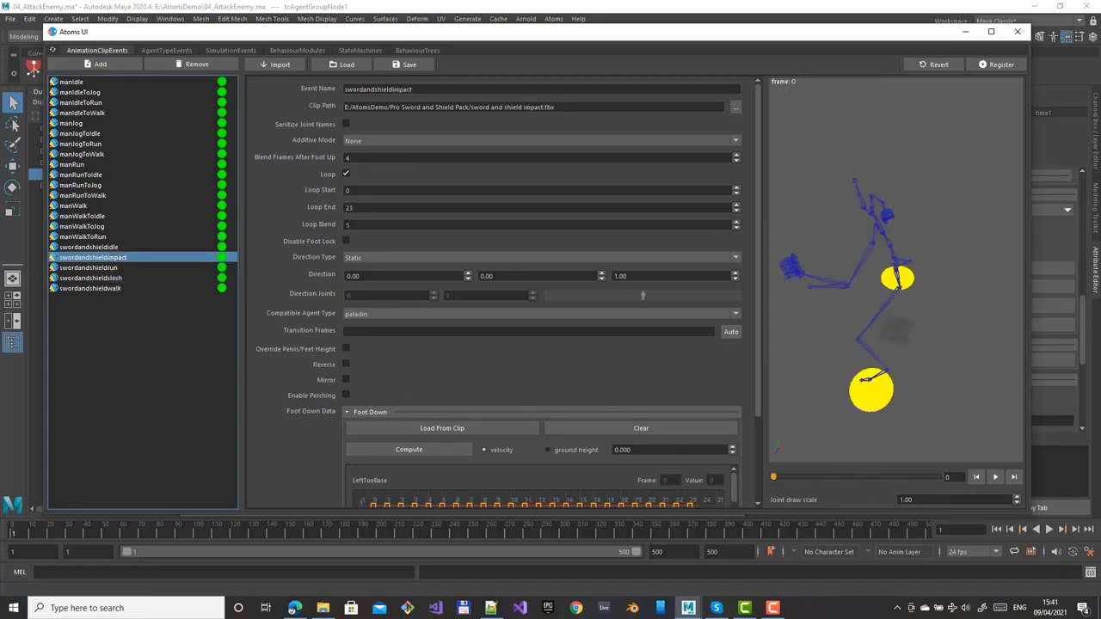
{"action": "double_click", "coordinate": [351, 208]}
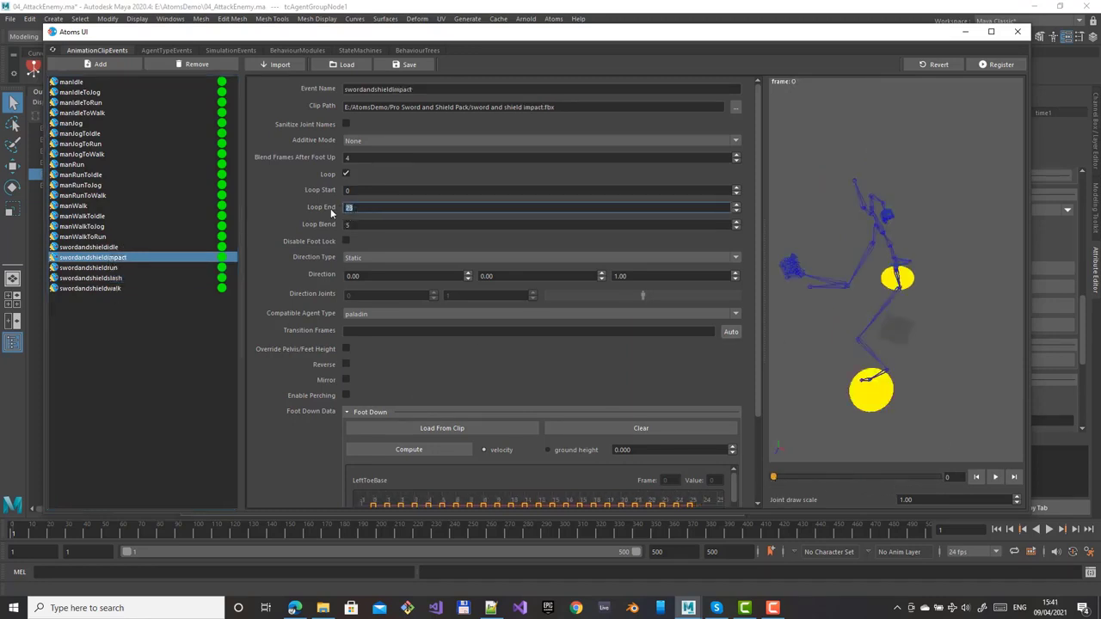
{"action": "mouse_move", "coordinate": [774, 477]}
{"action": "left_mouse_down"}
{"action": "mouse_move", "coordinate": [844, 480]}
{"action": "mouse_move", "coordinate": [764, 478]}
{"action": "mouse_move", "coordinate": [944, 475]}
{"action": "mouse_move", "coordinate": [765, 479]}
{"action": "left_mouse_up"}
{"action": "scroll", "coordinate": [331, 353], "scroll_direction": "down", "scroll_amount": 3}
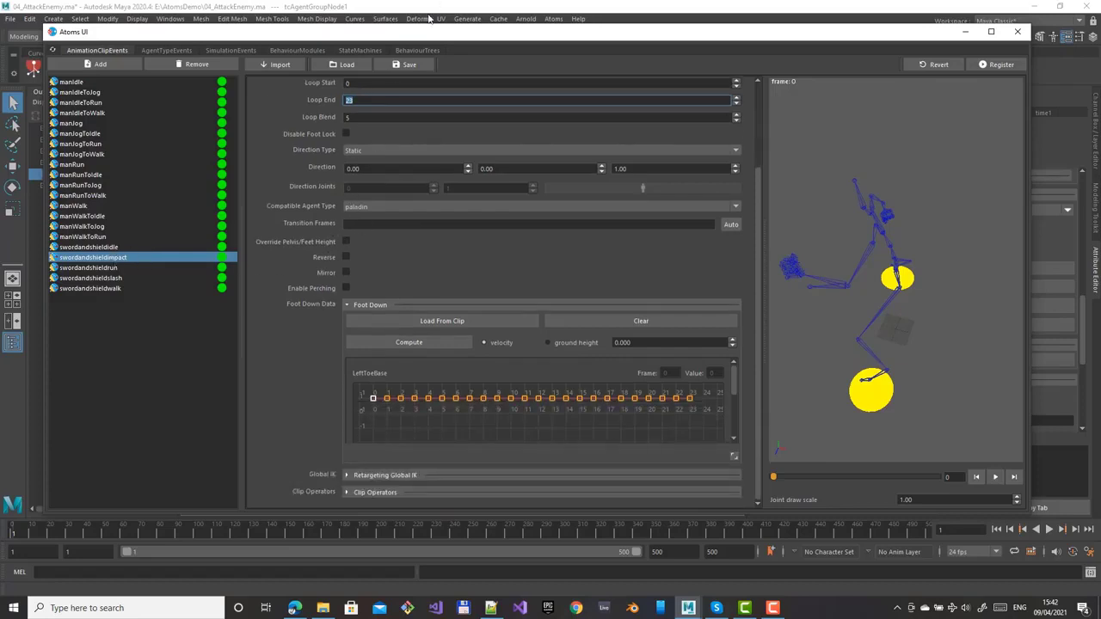
{"action": "left_click", "coordinate": [420, 49]}
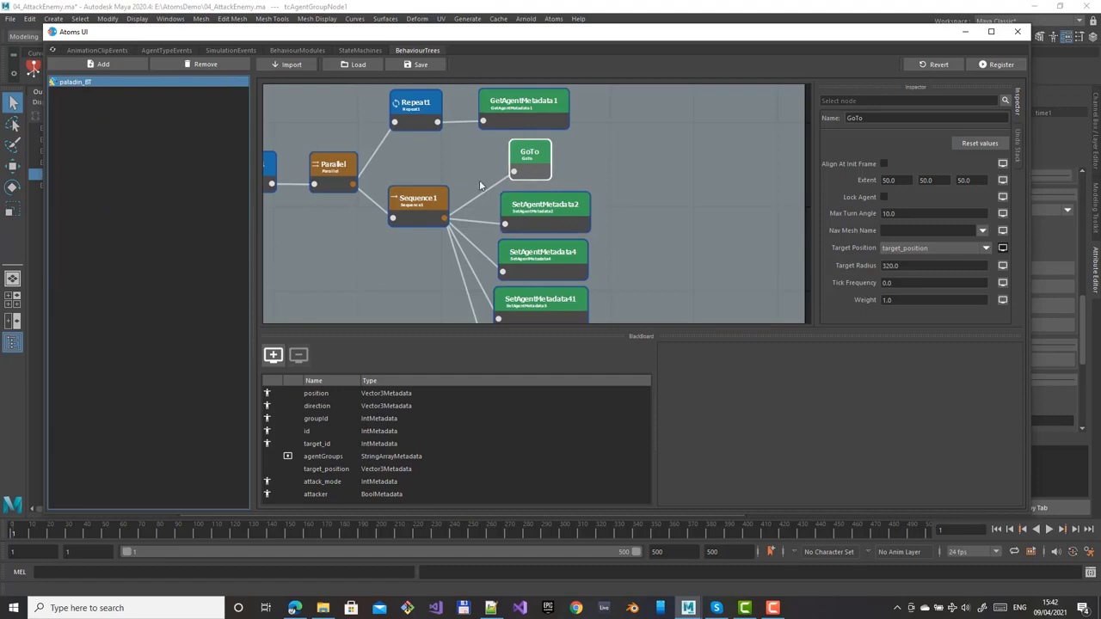
{"action": "scroll", "coordinate": [480, 185], "scroll_direction": "up", "scroll_amount": 5}
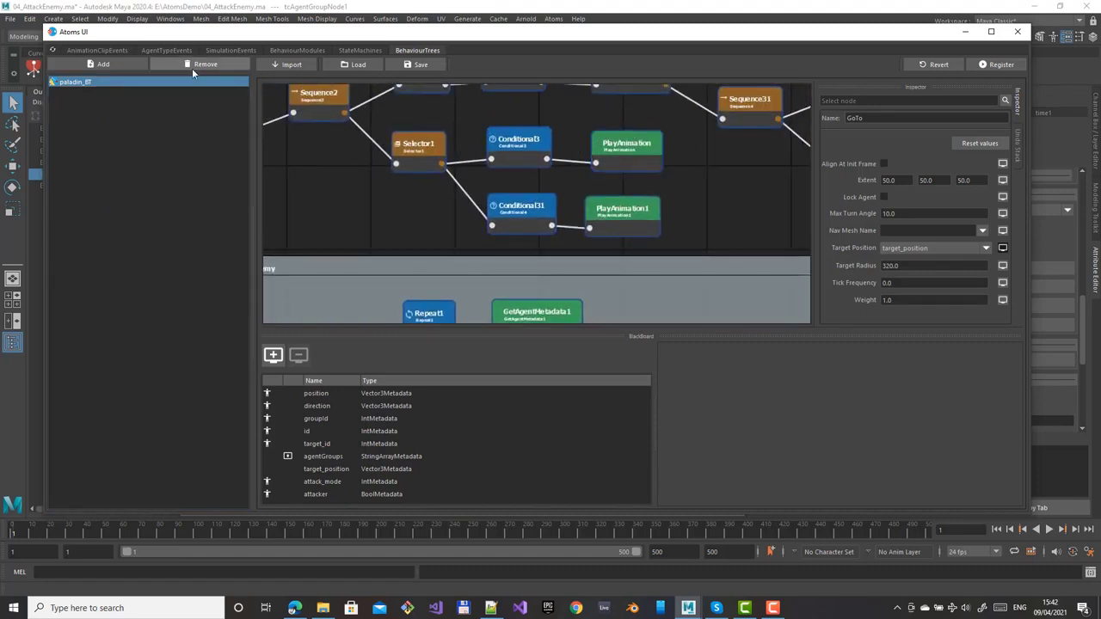
Step: Add an ExtendClipOperator to the clip operators of the swordandshieldimpact animation clip
{"action": "left_click", "coordinate": [121, 50]}
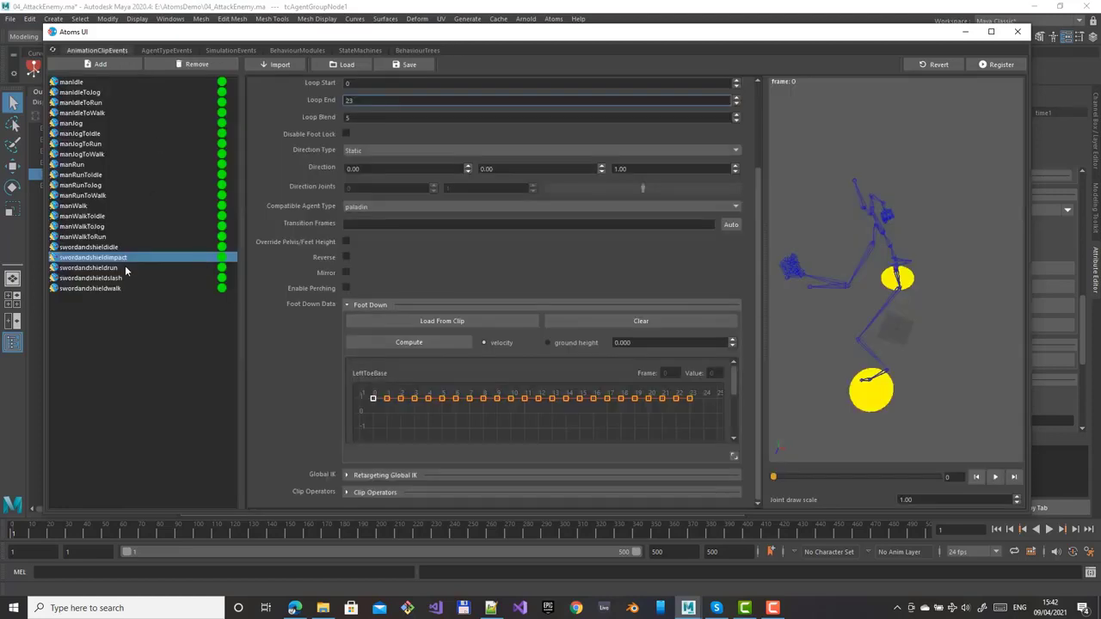
{"action": "left_click", "coordinate": [356, 493]}
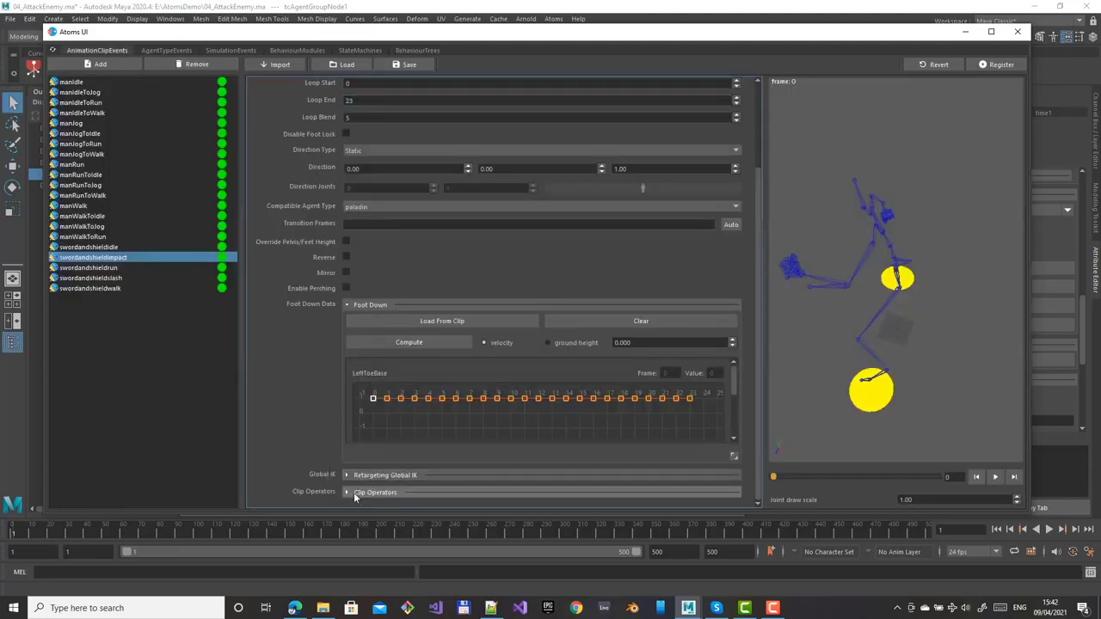
{"action": "scroll", "coordinate": [299, 372], "scroll_direction": "down", "scroll_amount": 3}
{"action": "left_click", "coordinate": [435, 358]}
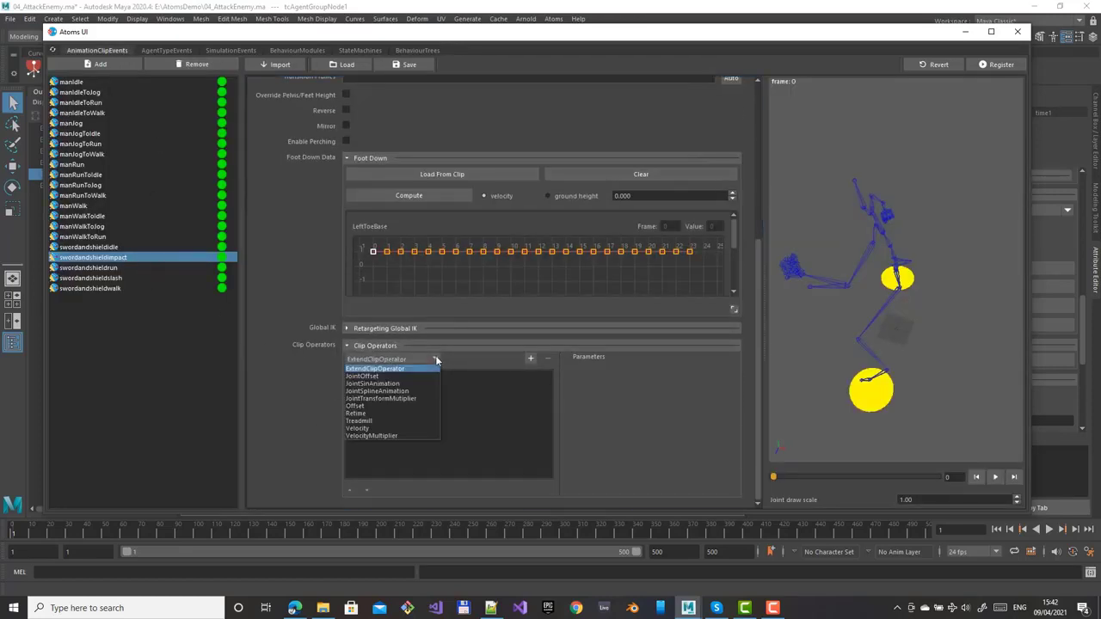
{"action": "left_click", "coordinate": [385, 364]}
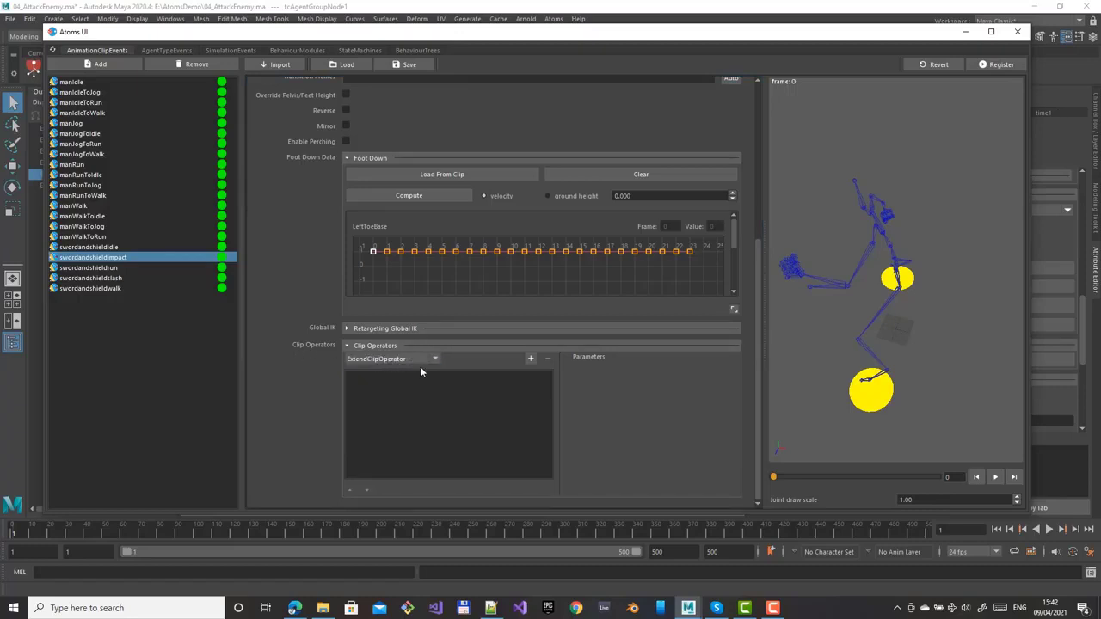
{"action": "left_click", "coordinate": [532, 358]}
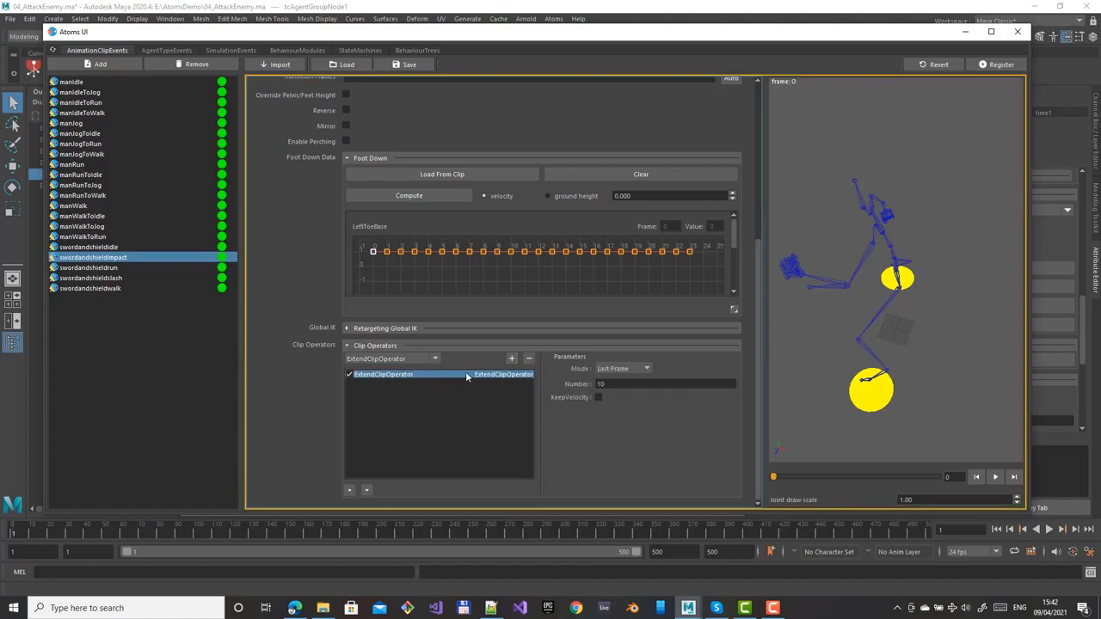
Step: Set the ExtendClipOperator's mode to First Frame, adjust its frame number, preview the clip and register it
{"action": "left_click", "coordinate": [642, 369]}
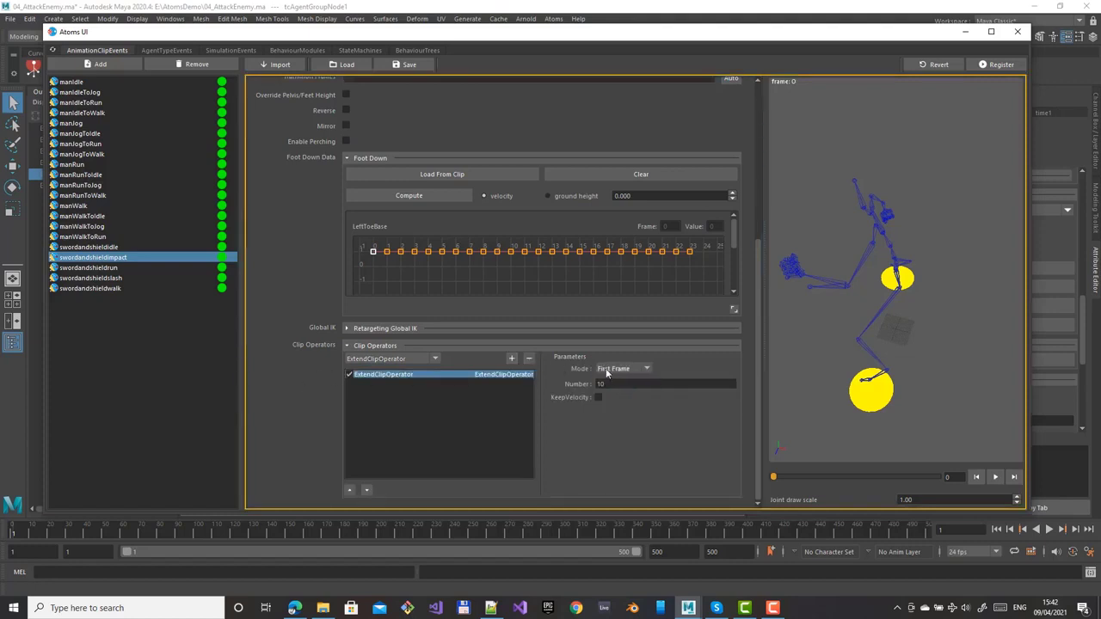
{"action": "double_click", "coordinate": [600, 384]}
{"action": "mouse_move", "coordinate": [774, 477]}
{"action": "left_mouse_down"}
{"action": "mouse_move", "coordinate": [794, 477]}
{"action": "mouse_move", "coordinate": [769, 480]}
{"action": "left_mouse_up"}
{"action": "left_click", "coordinate": [998, 69]}
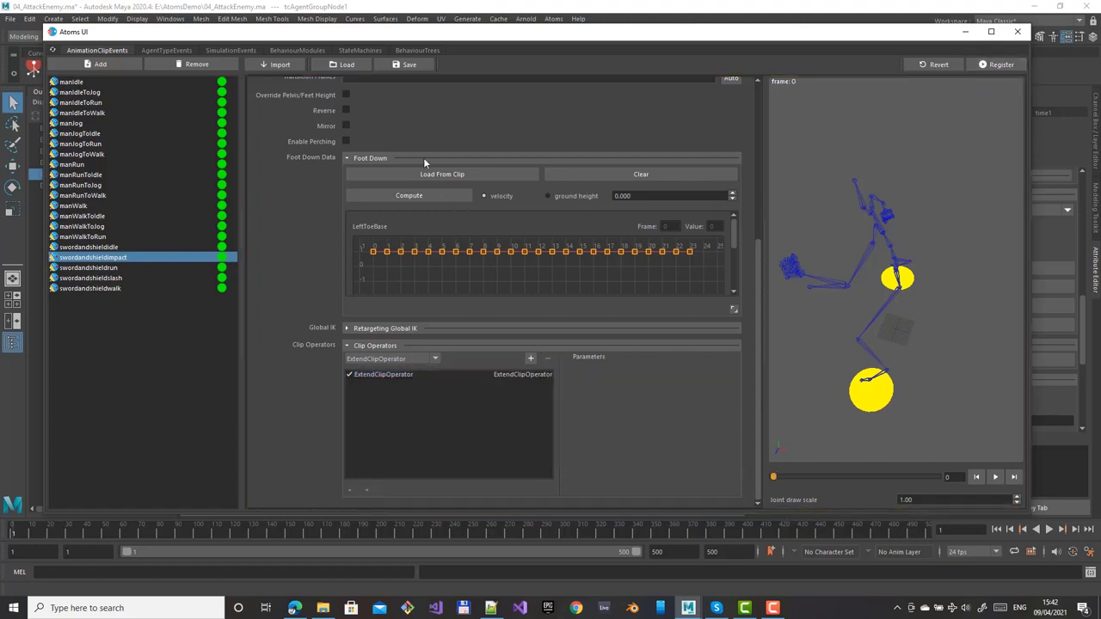
Step: Set the Loop End of the swordandshieldimpact clip to 41 and register the clip
{"action": "scroll", "coordinate": [424, 158], "scroll_direction": "up", "scroll_amount": 2}
{"action": "scroll", "coordinate": [404, 138], "scroll_direction": "down", "scroll_amount": 1}
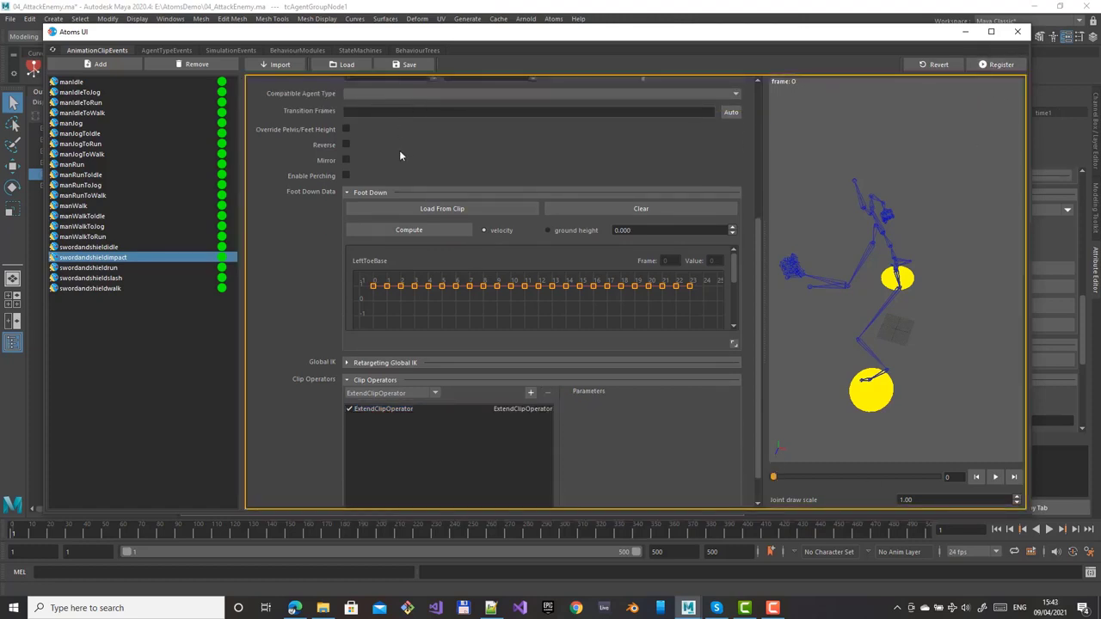
{"action": "left_click", "coordinate": [361, 92]}
{"action": "left_click", "coordinate": [350, 113]}
{"action": "left_click_drag", "start_coordinate": [757, 264], "coordinate": [752, 122]}
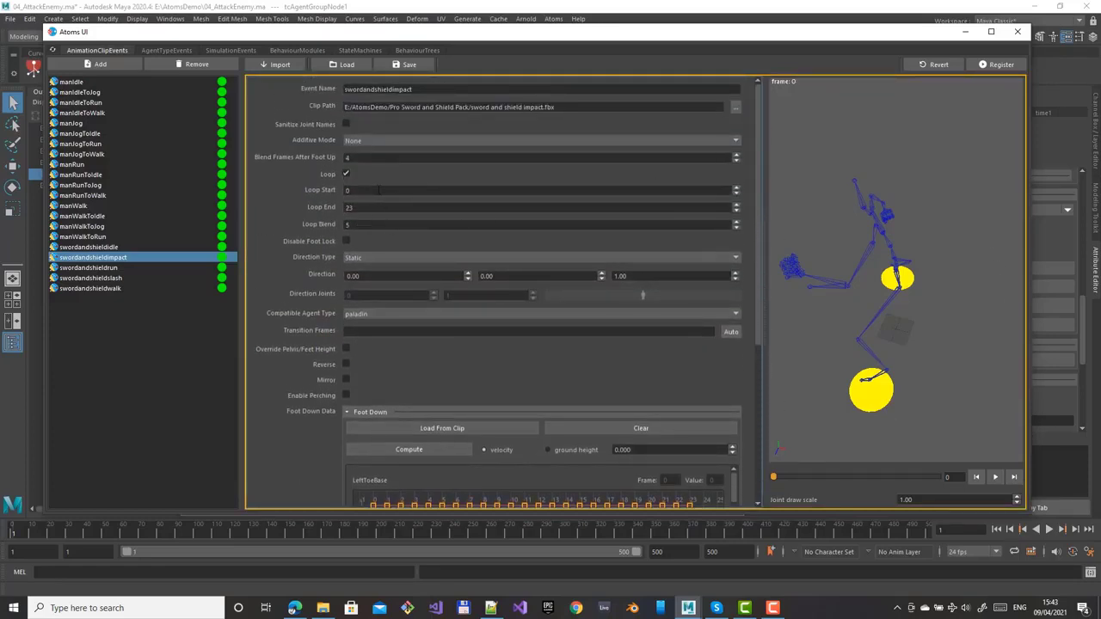
{"action": "double_click", "coordinate": [349, 207]}
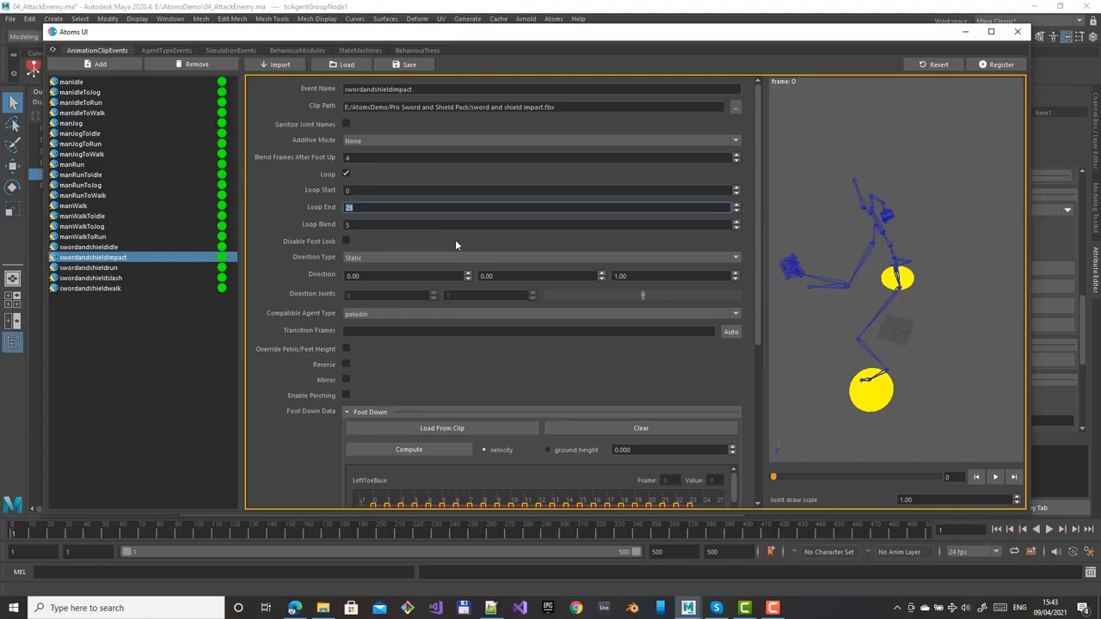
{"action": "type", "text": "41"}
{"action": "left_click", "coordinate": [998, 65]}
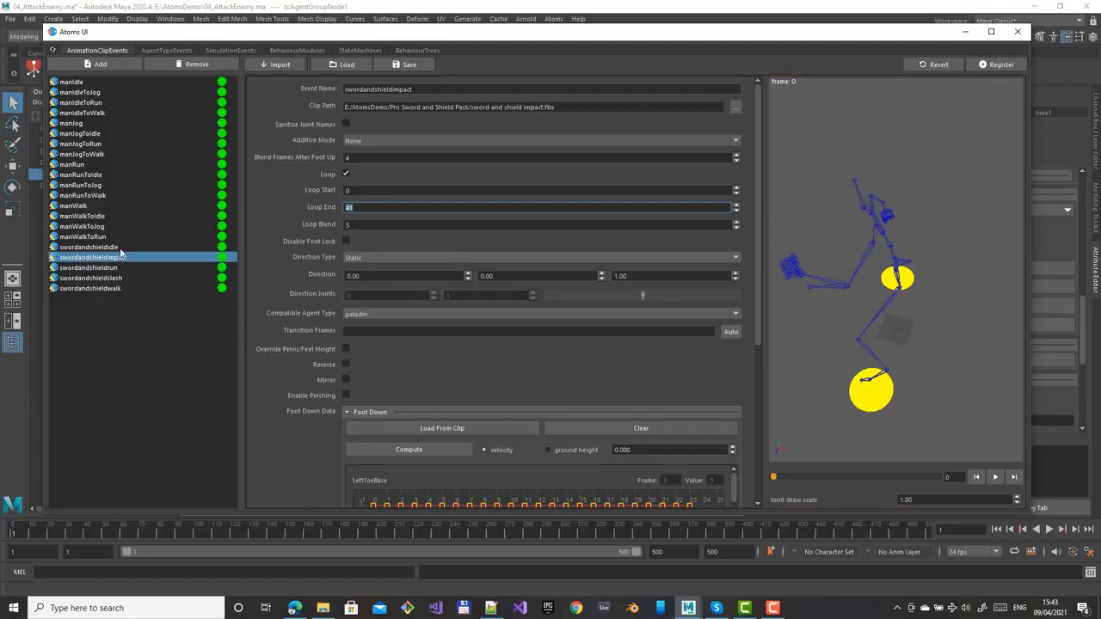
Step: Compare the loop settings of the swordandshieldslash clip with those of swordandshieldimpact
{"action": "left_click", "coordinate": [114, 279]}
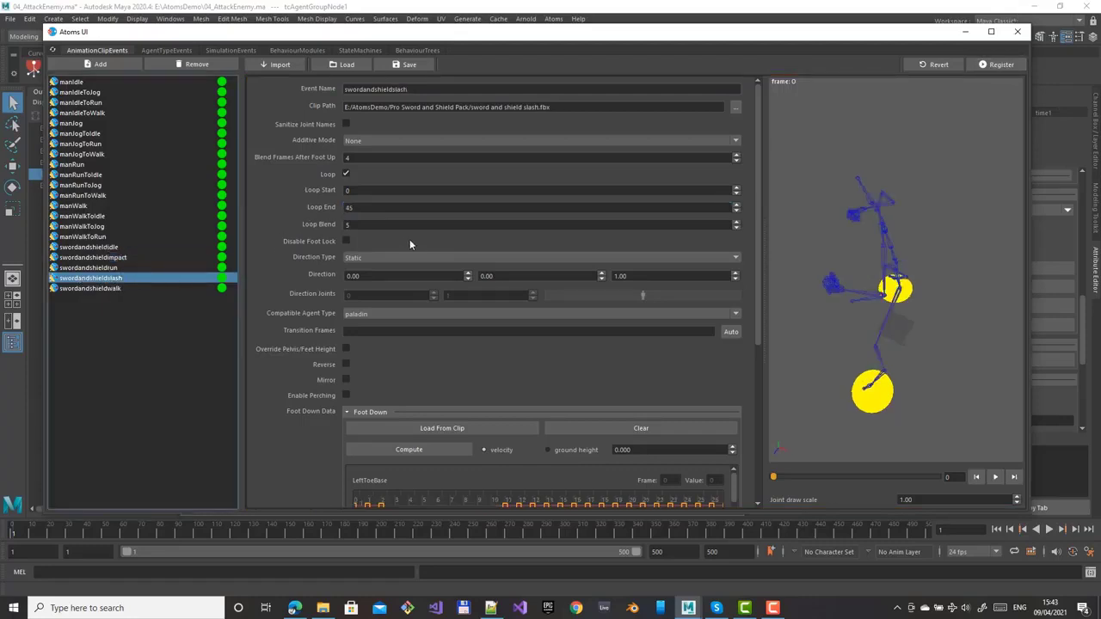
{"action": "left_click", "coordinate": [100, 268]}
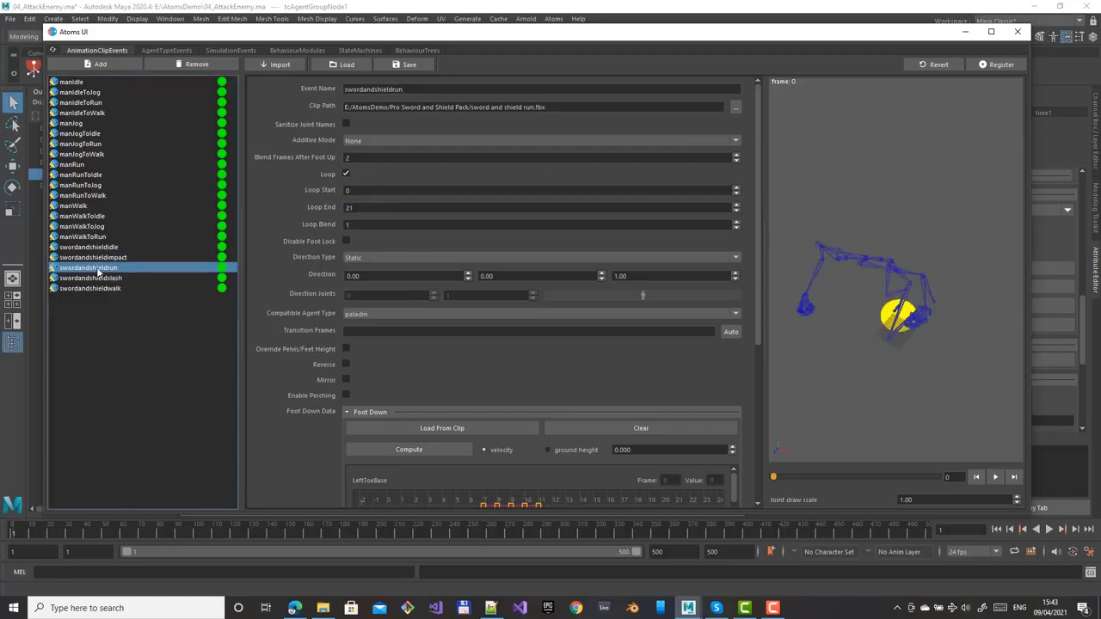
{"action": "left_click", "coordinate": [97, 258]}
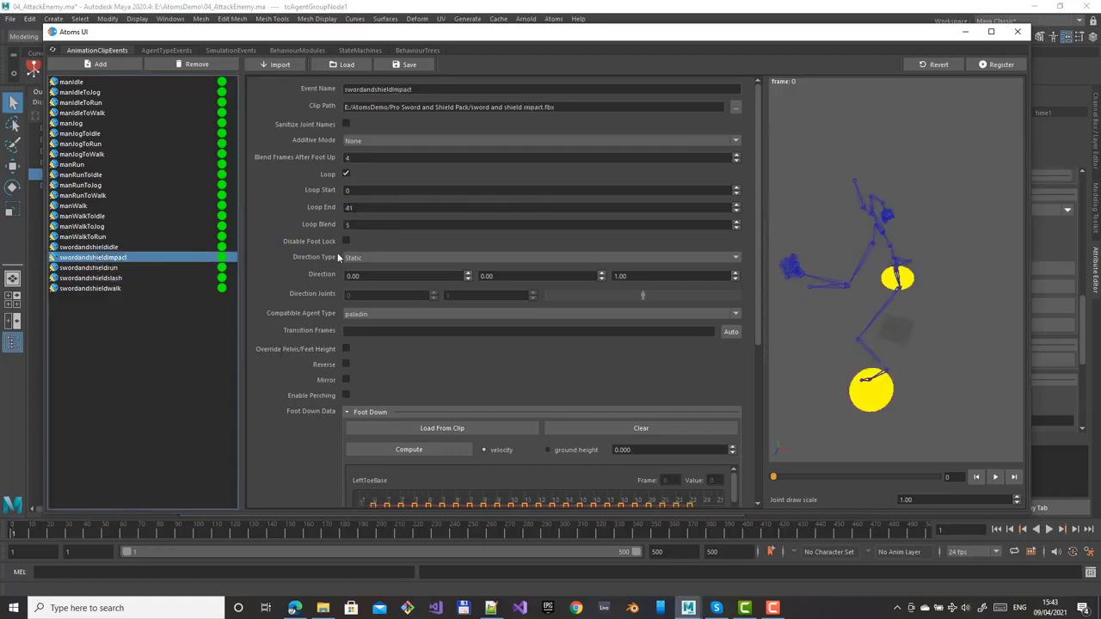
Step: Add a second ExtendClipOperator in Last Frame mode to the swordandshieldimpact clip and set its number to 4
{"action": "scroll", "coordinate": [281, 348], "scroll_direction": "down", "scroll_amount": 5}
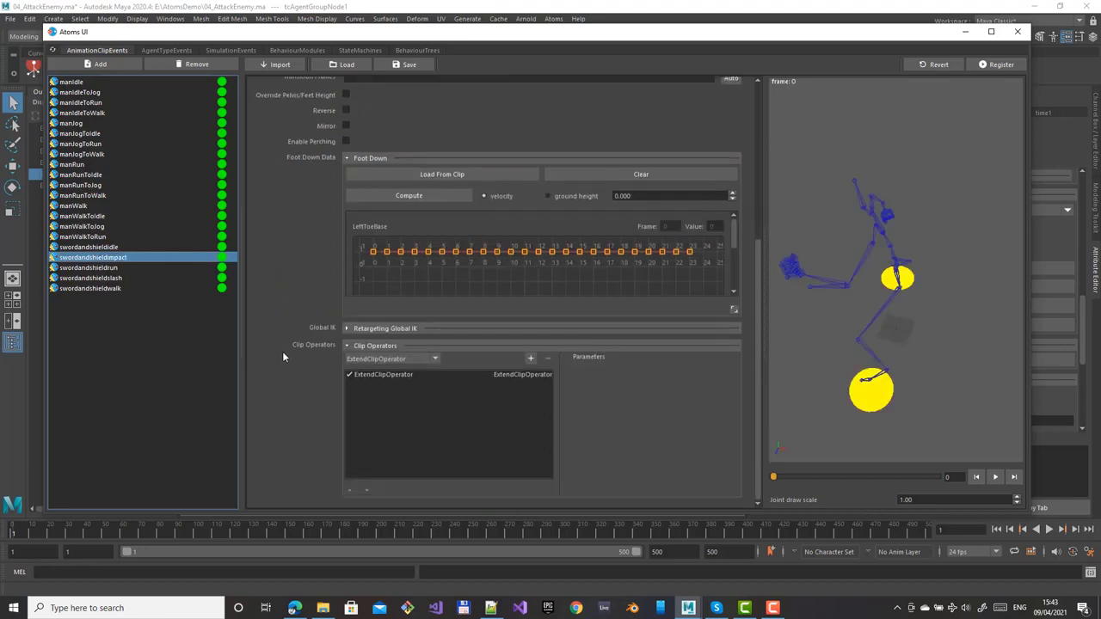
{"action": "left_click", "coordinate": [404, 362]}
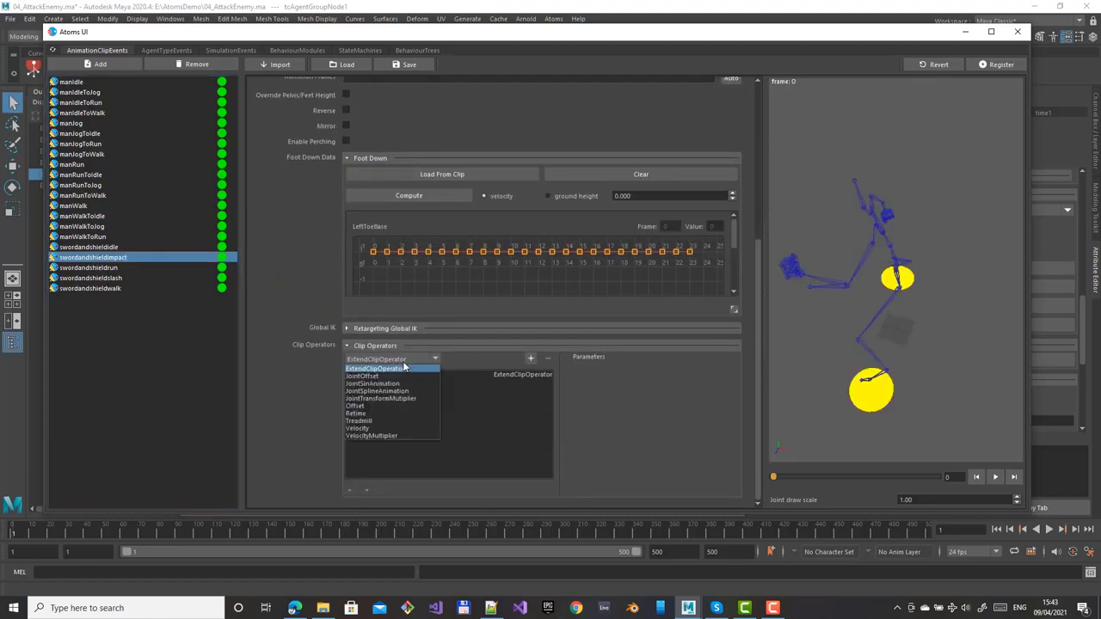
{"action": "left_click", "coordinate": [531, 360]}
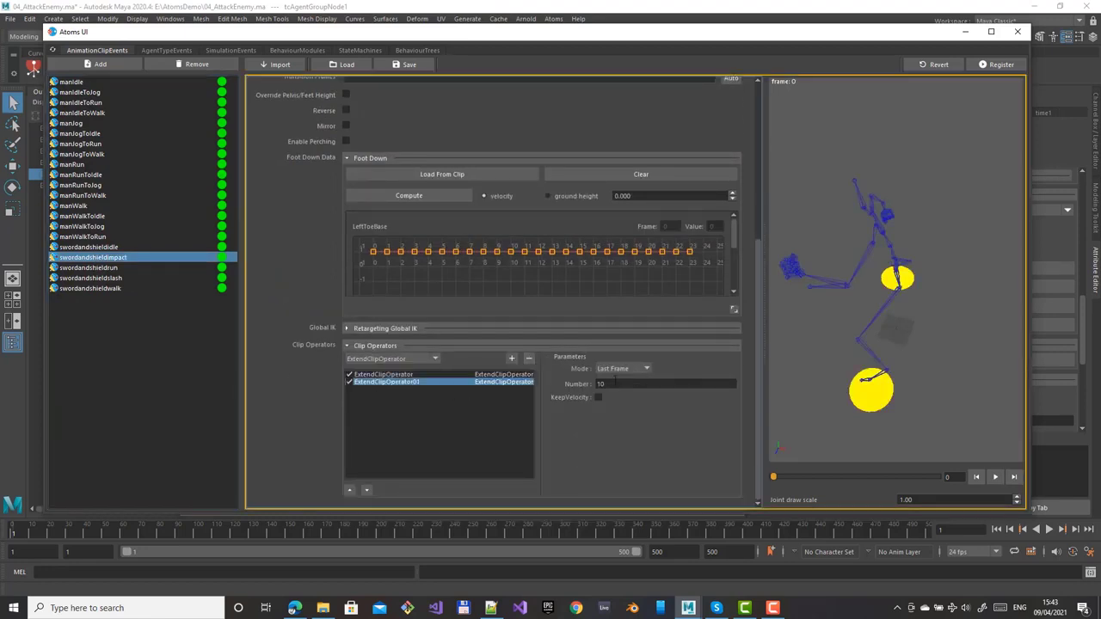
{"action": "left_click_drag", "start_coordinate": [616, 384], "coordinate": [581, 384]}
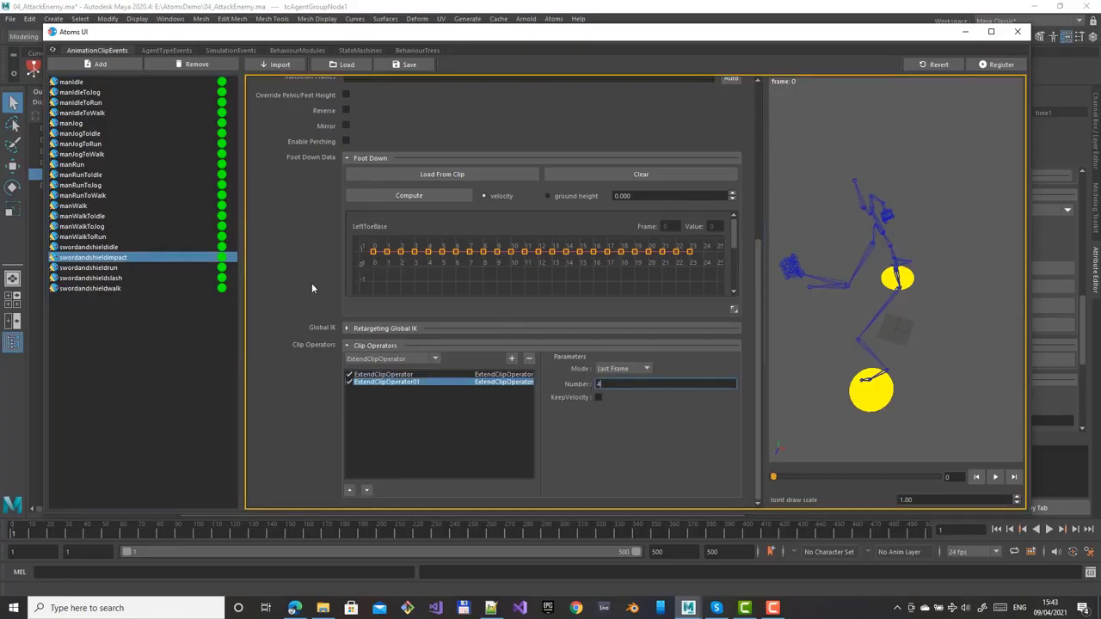
Step: Set the Loop End of the swordandshieldimpact clip to 45 and register the clip
{"action": "scroll", "coordinate": [313, 286], "scroll_direction": "up", "scroll_amount": 3}
{"action": "left_click_drag", "start_coordinate": [359, 161], "coordinate": [342, 163]}
{"action": "type", "text": "45"}
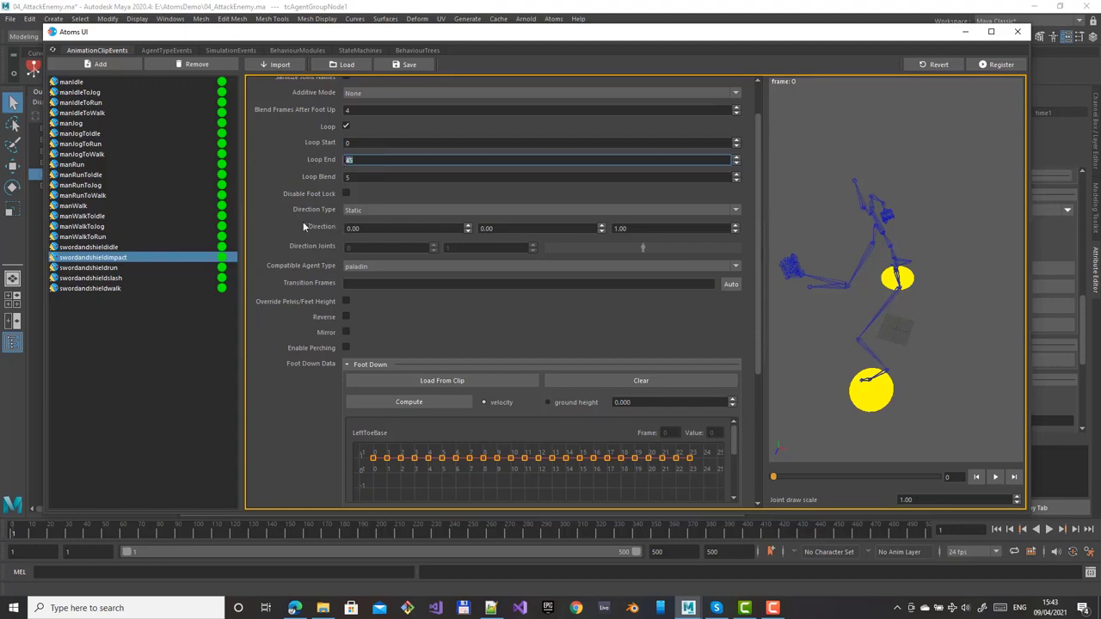
{"action": "key", "text": "Return"}
{"action": "scroll", "coordinate": [320, 316], "scroll_direction": "down", "scroll_amount": 3}
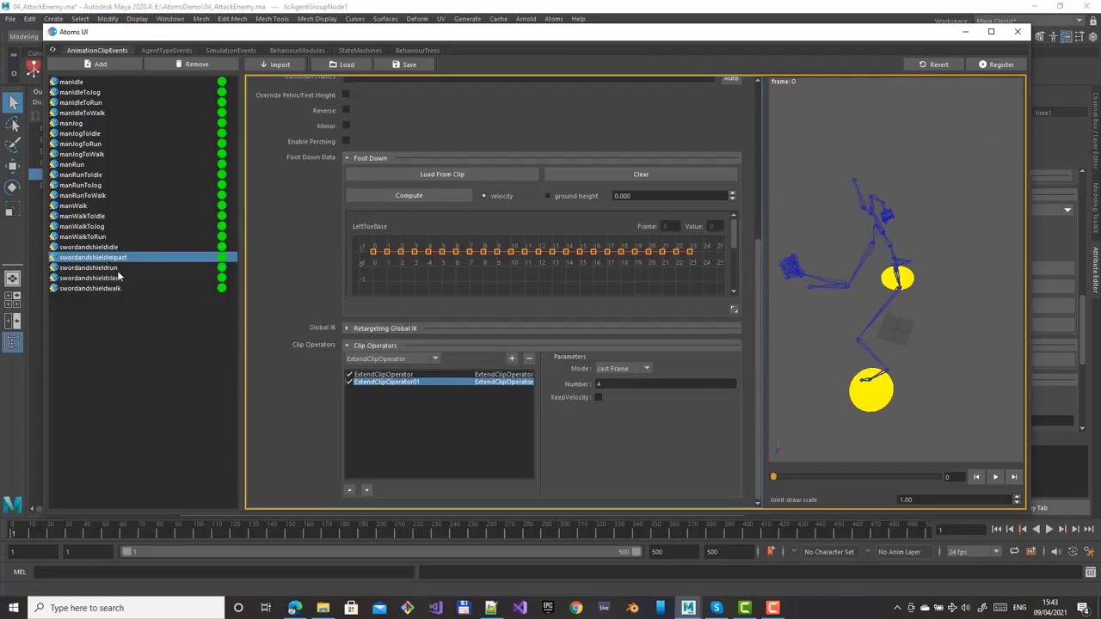
{"action": "left_click", "coordinate": [1000, 66]}
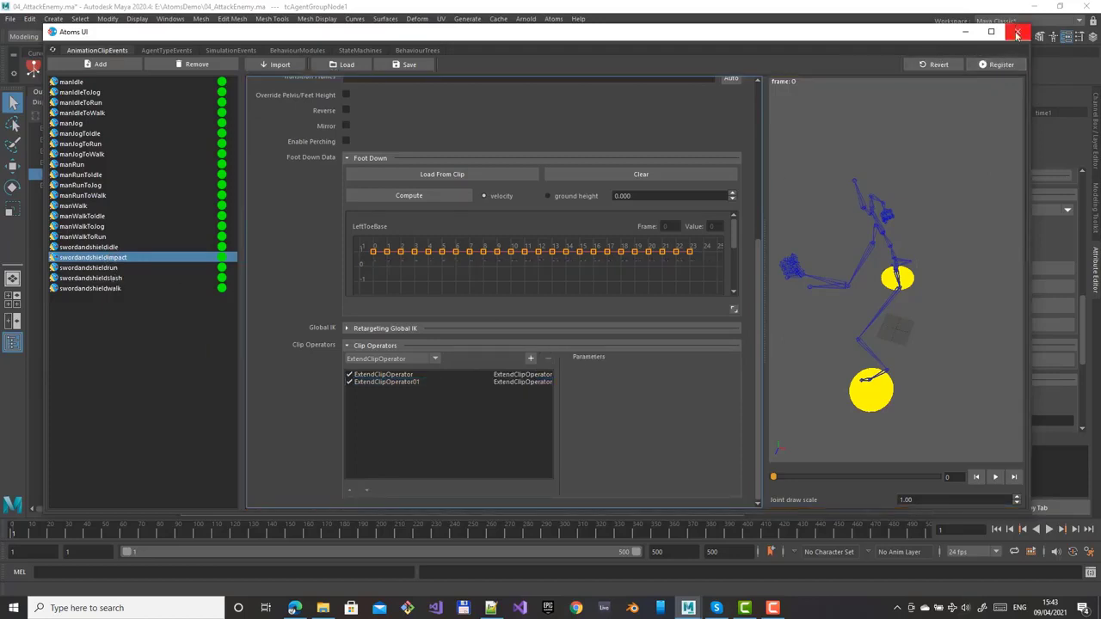
Step: Close the Atoms UI window, play the simulation to check the two fighting agents, and rewind to the start
{"action": "left_click", "coordinate": [1018, 31]}
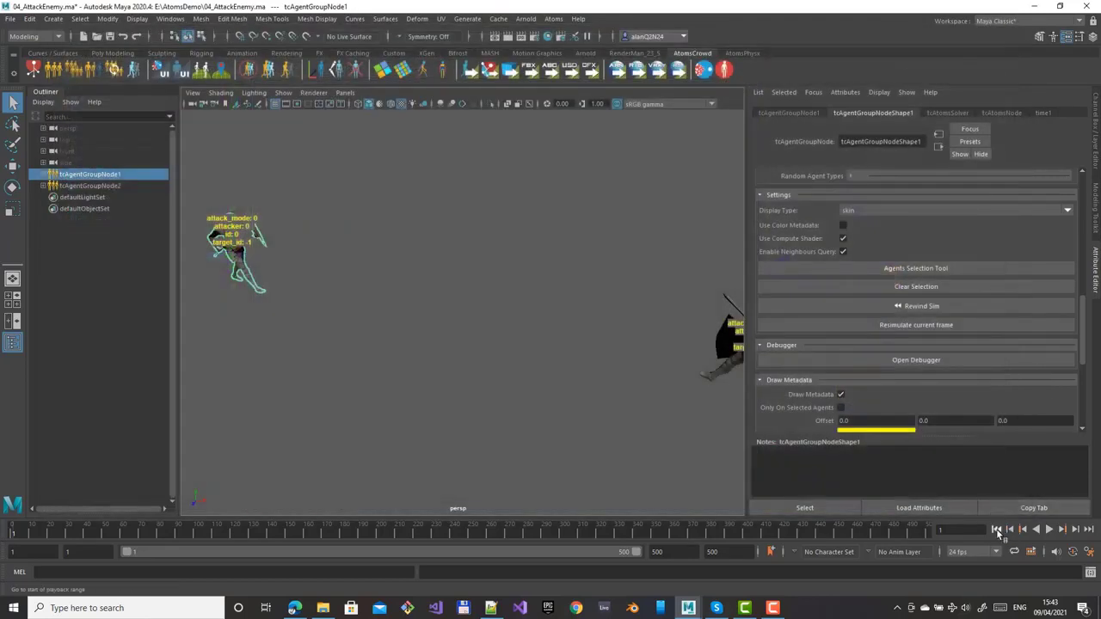
{"action": "left_click", "coordinate": [1050, 530]}
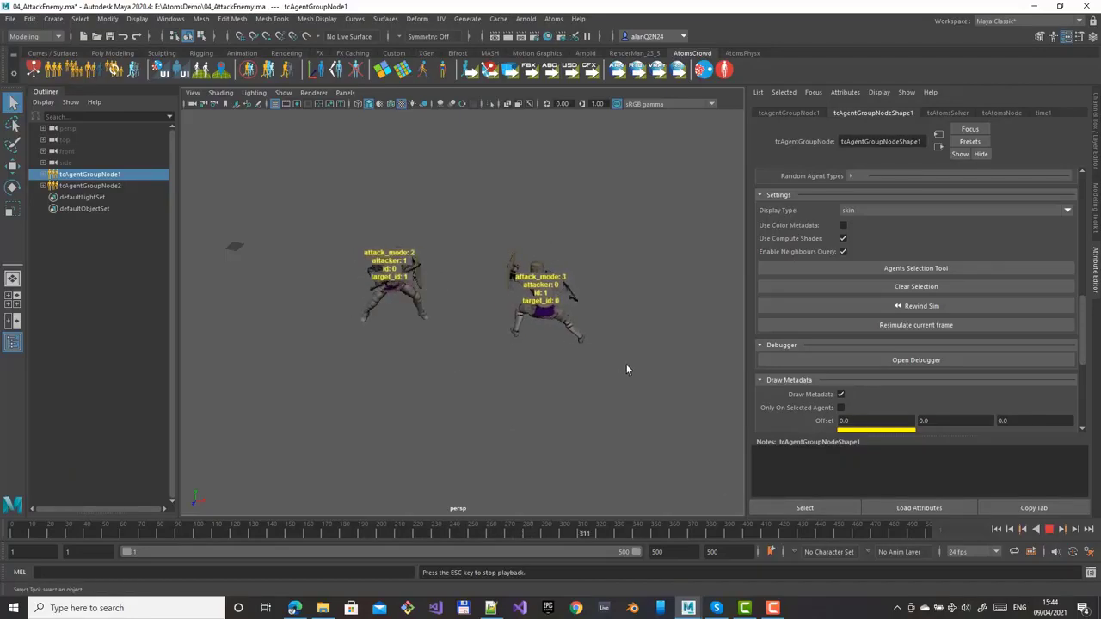
{"action": "left_click", "coordinate": [1050, 530]}
{"action": "left_click", "coordinate": [999, 530]}
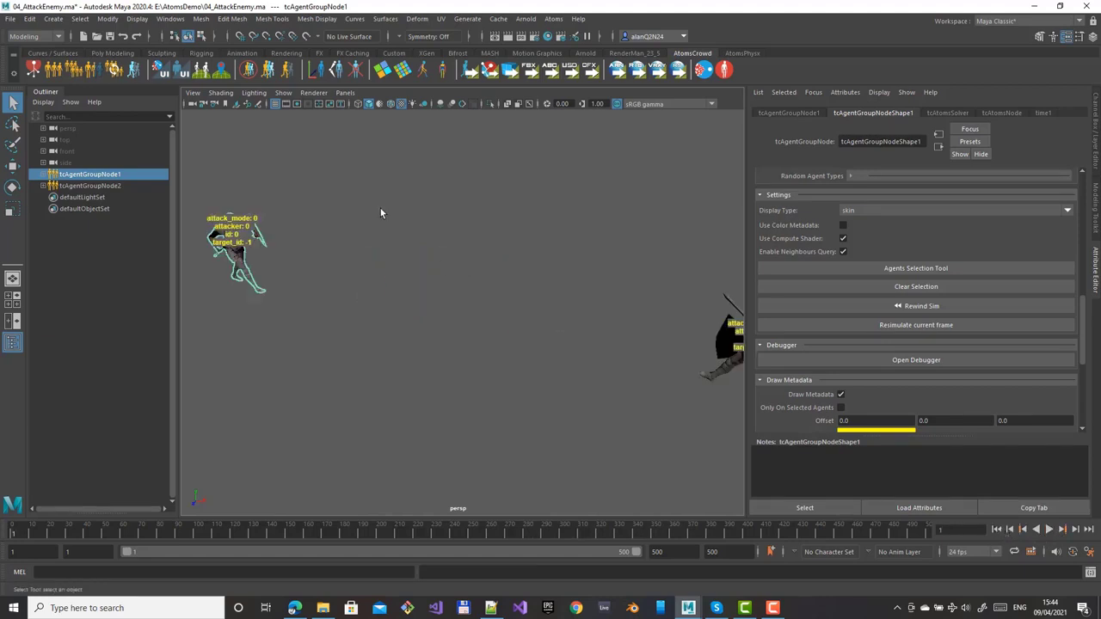
Step: Set the gridLayout size of tcAgentGroupNode1 to 1, 1, 3
{"action": "left_click_drag", "start_coordinate": [550, 193], "coordinate": [542, 191], "text": "alt"}
{"action": "middle_click_drag", "start_coordinate": [542, 190], "coordinate": [522, 193], "text": "alt"}
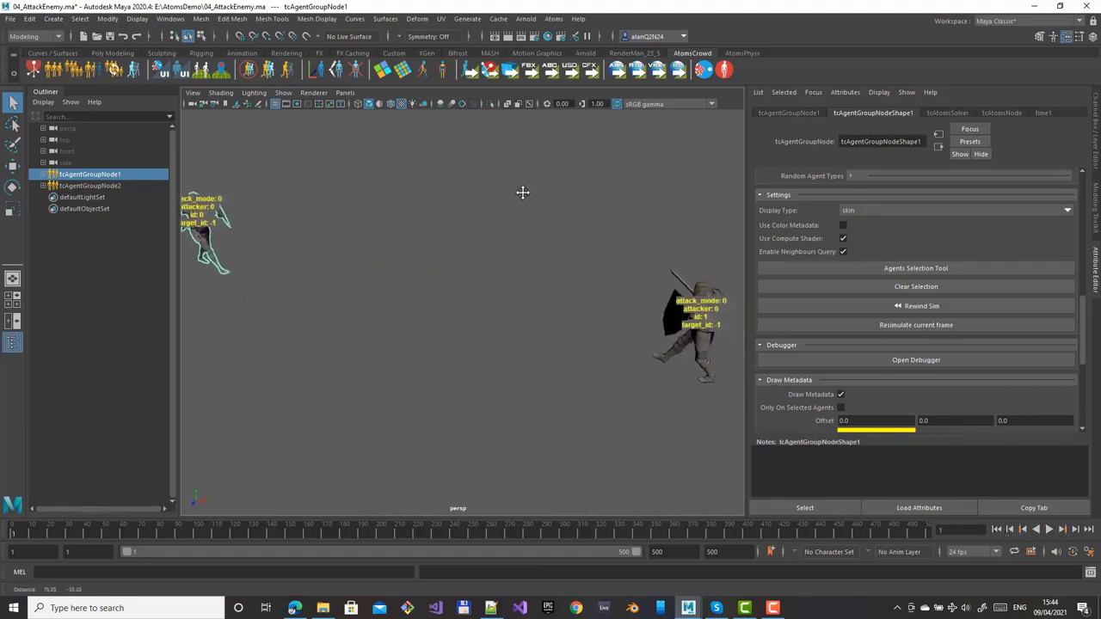
{"action": "scroll", "coordinate": [540, 193], "scroll_direction": "down", "scroll_amount": 1}
{"action": "left_click", "coordinate": [110, 186]}
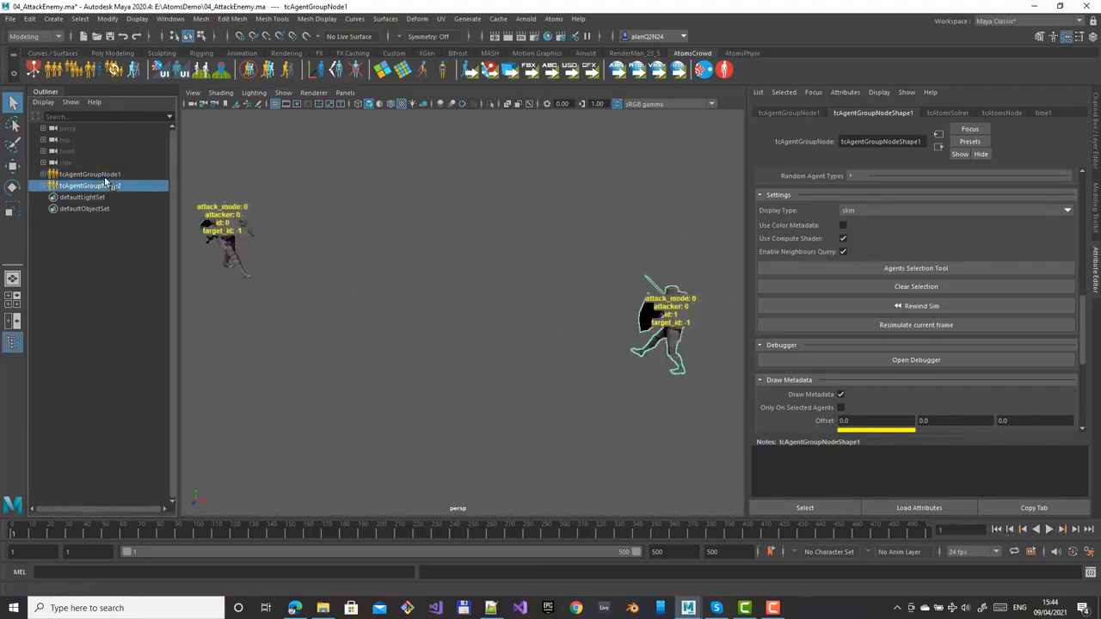
{"action": "left_click_drag", "start_coordinate": [1083, 350], "coordinate": [1084, 224]}
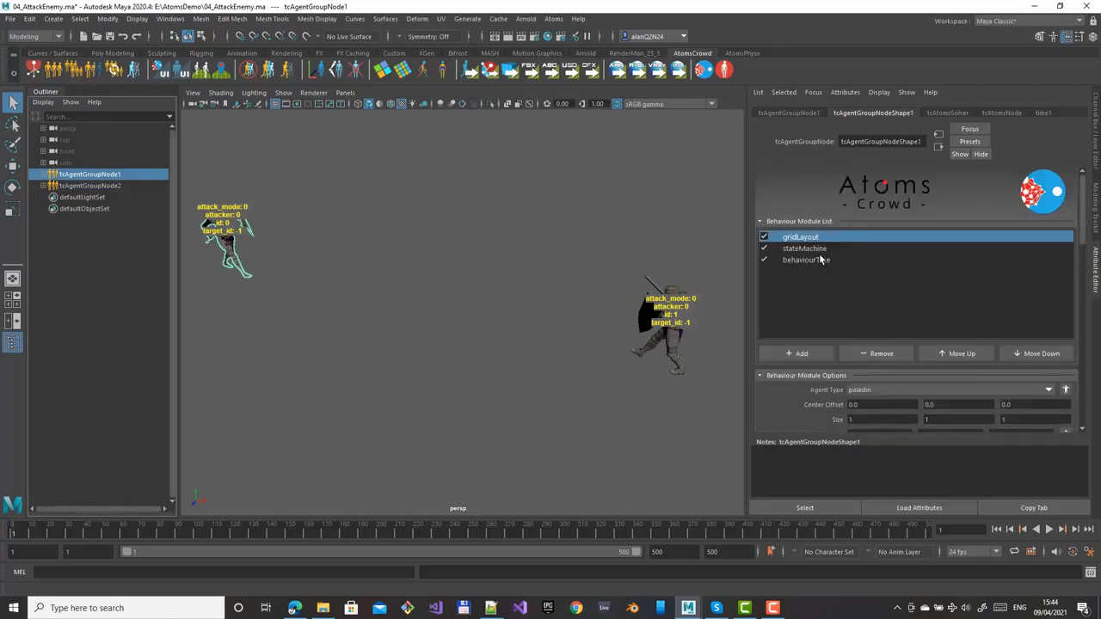
{"action": "scroll", "coordinate": [890, 322], "scroll_direction": "down", "scroll_amount": 1}
{"action": "left_click_drag", "start_coordinate": [1018, 351], "coordinate": [996, 350]}
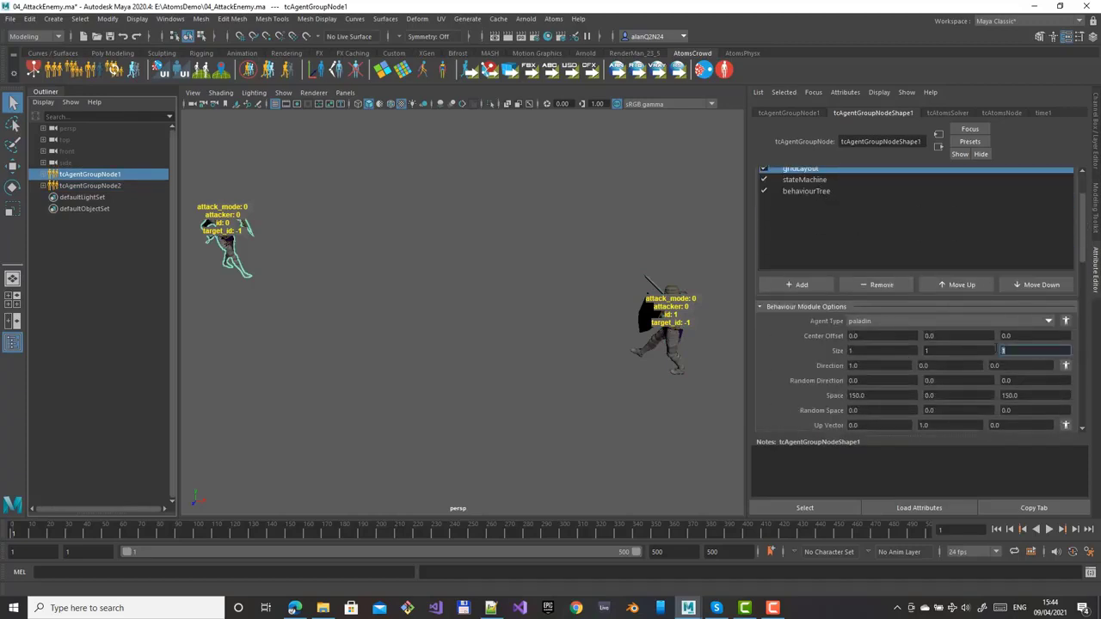
{"action": "type", "text": "3"}
{"action": "key", "text": "Return"}
Step: Set the gridLayout size of tcAgentGroupNode2 to 1, 1, 3
{"action": "left_click", "coordinate": [97, 186]}
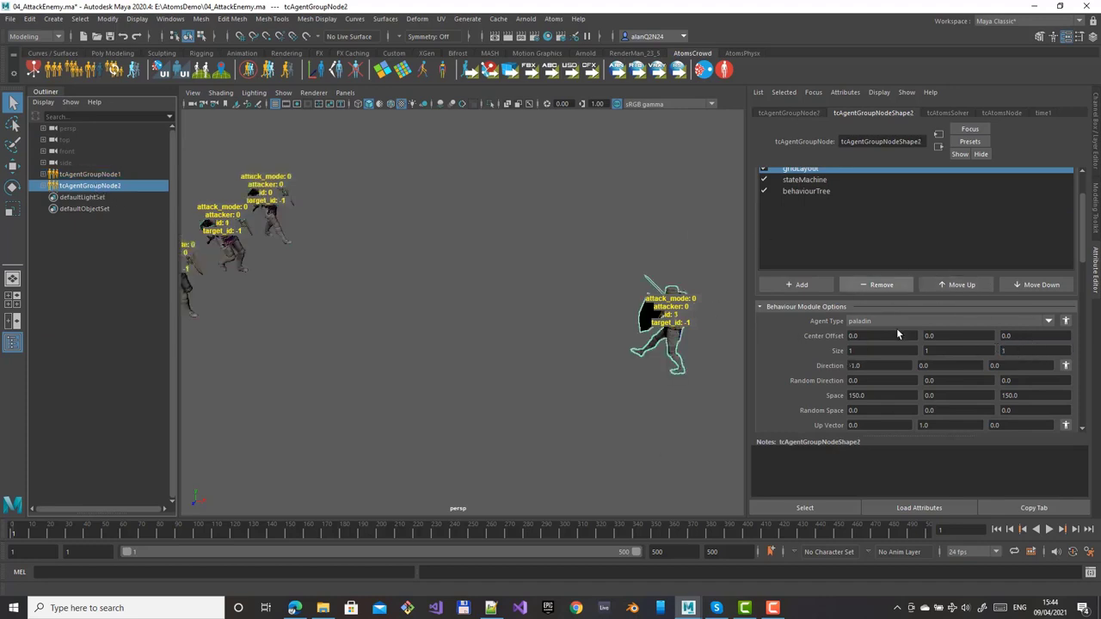
{"action": "left_click_drag", "start_coordinate": [1017, 351], "coordinate": [983, 345]}
{"action": "type", "text": "3"}
{"action": "key", "text": "Return"}
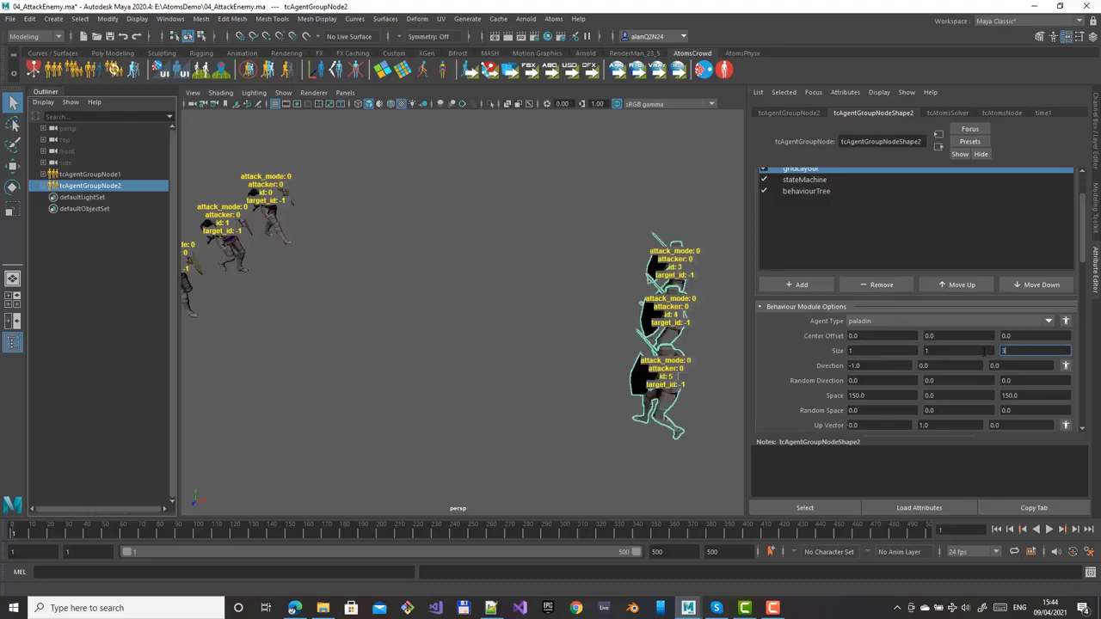
Step: Play the simulation with the enlarged groups and examine the paired agents fighting up close
{"action": "left_click", "coordinate": [1049, 531]}
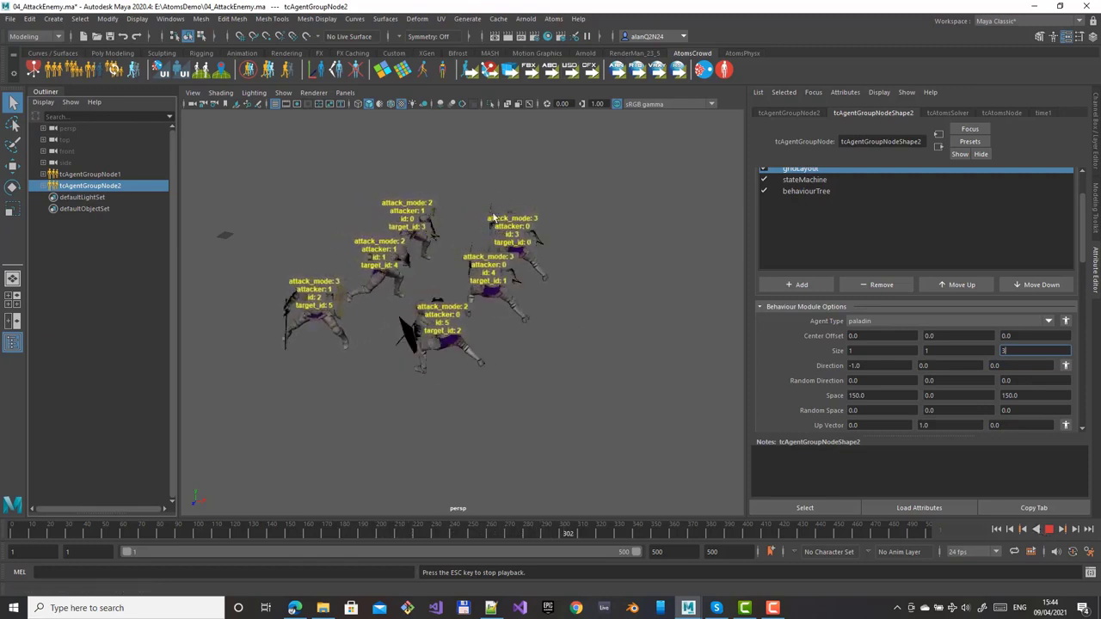
{"action": "left_click_drag", "start_coordinate": [493, 217], "coordinate": [370, 321], "text": "alt"}
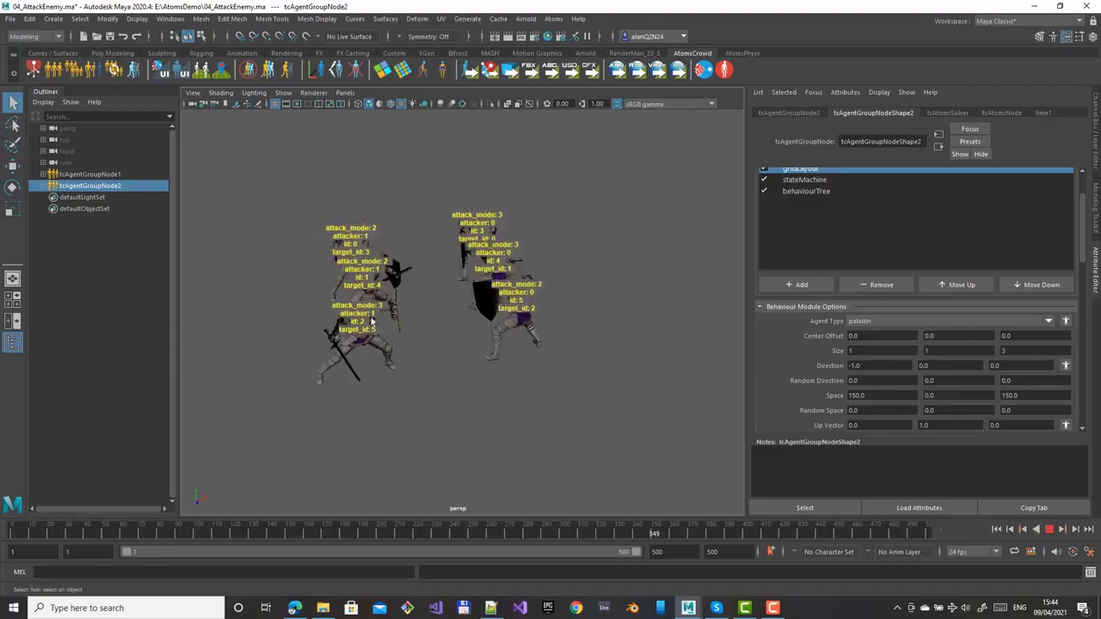
{"action": "right_click_drag", "start_coordinate": [370, 321], "coordinate": [462, 373], "text": "alt"}
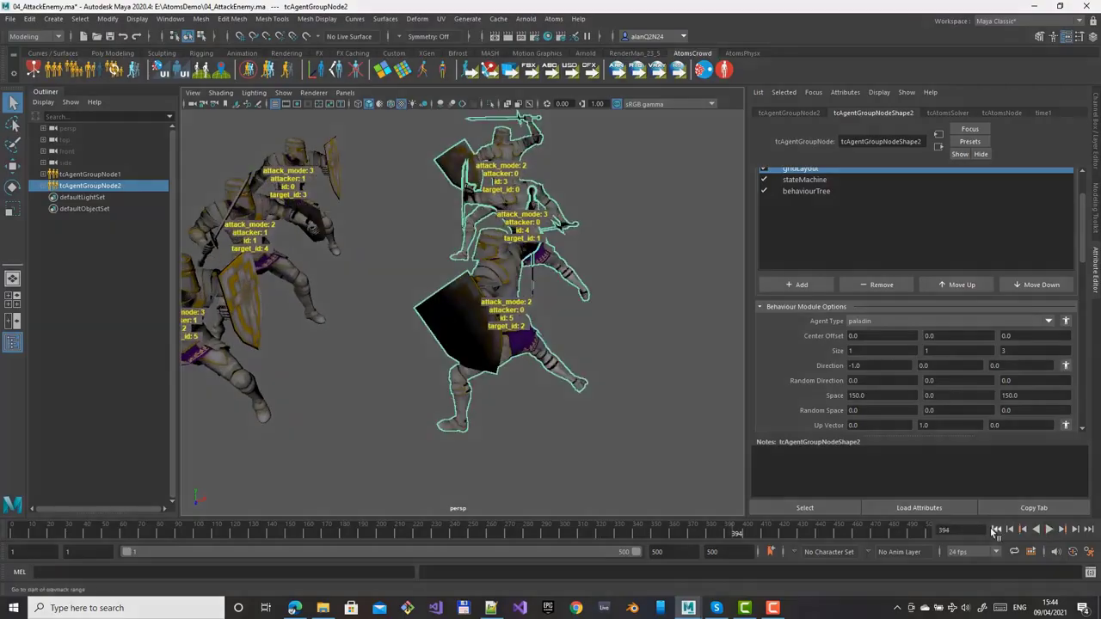